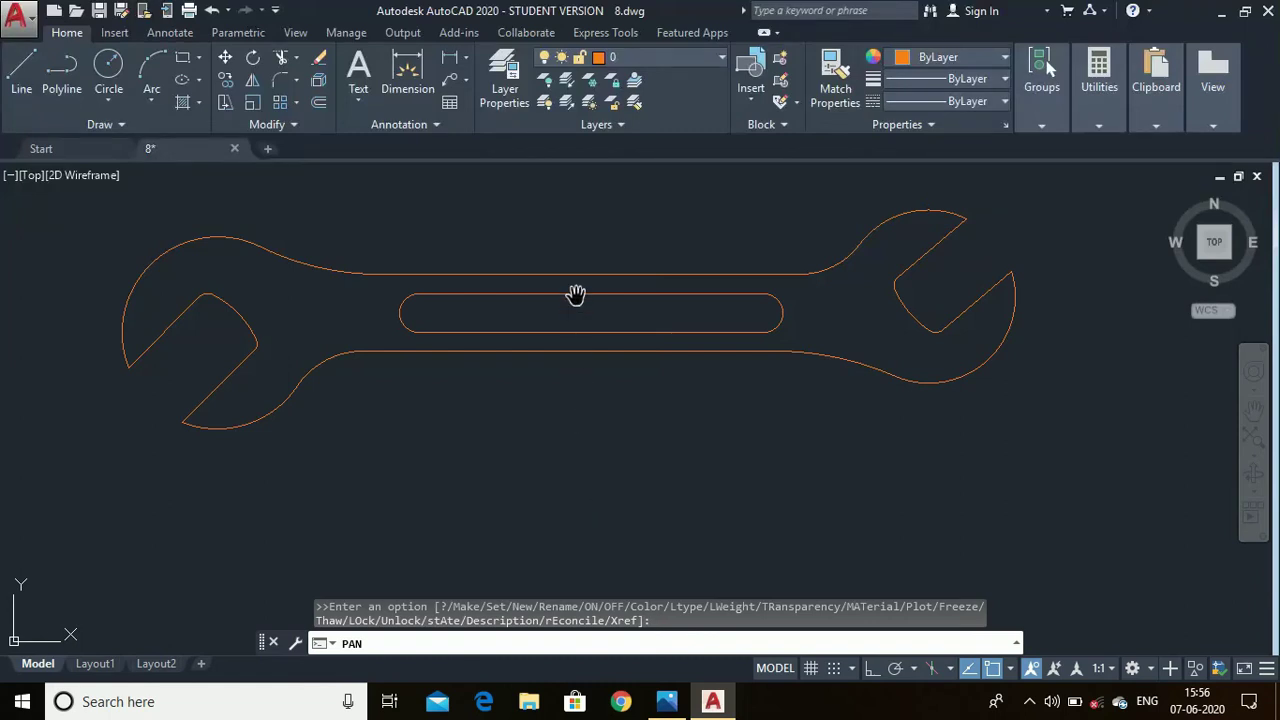
# - Compare the finished wrench outline with the dimensioned reference image 8-2d.jpg
pyautogui.scroll(3, 576, 270)
pyautogui.scroll(-3, 577, 271)
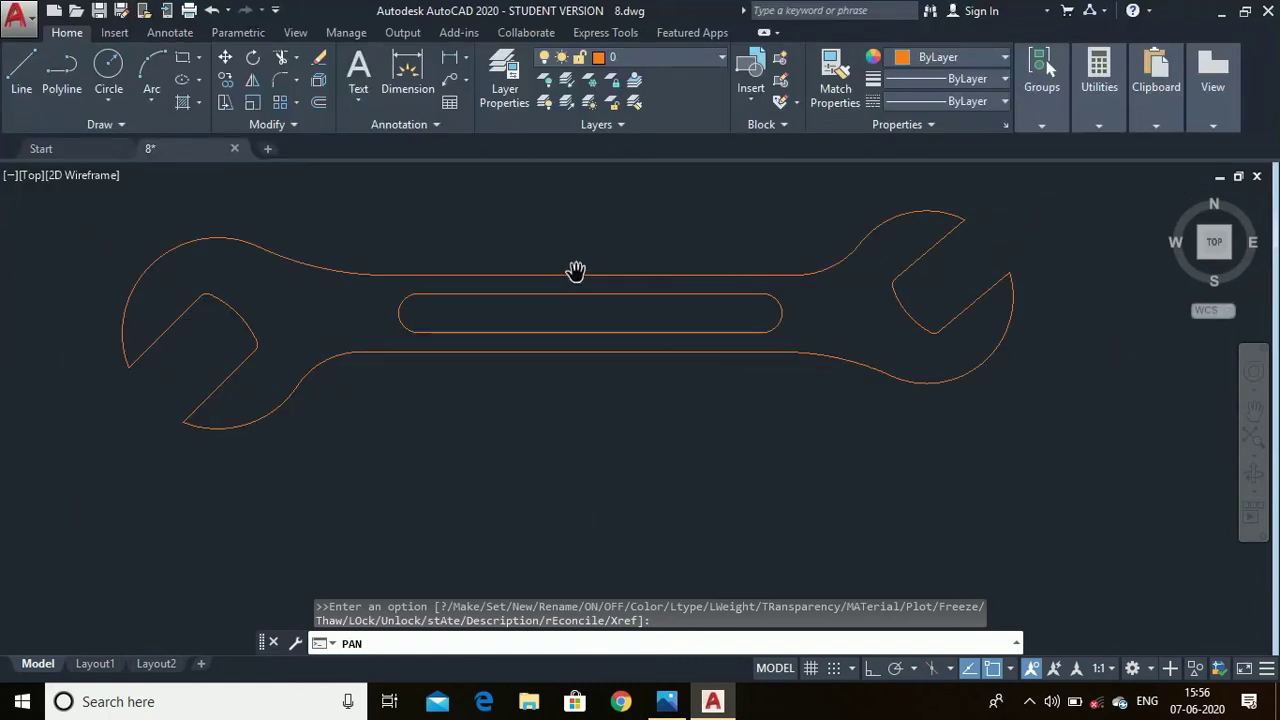
pyautogui.click(668, 703)
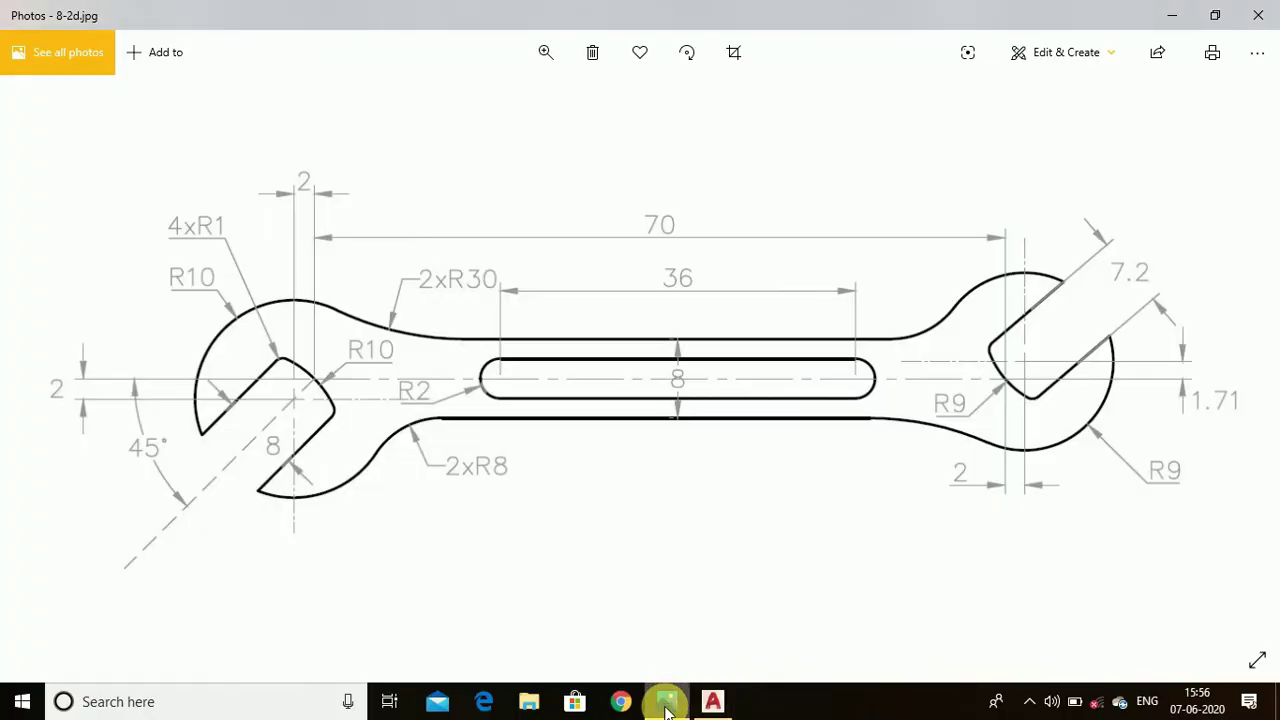
pyautogui.click(667, 705)
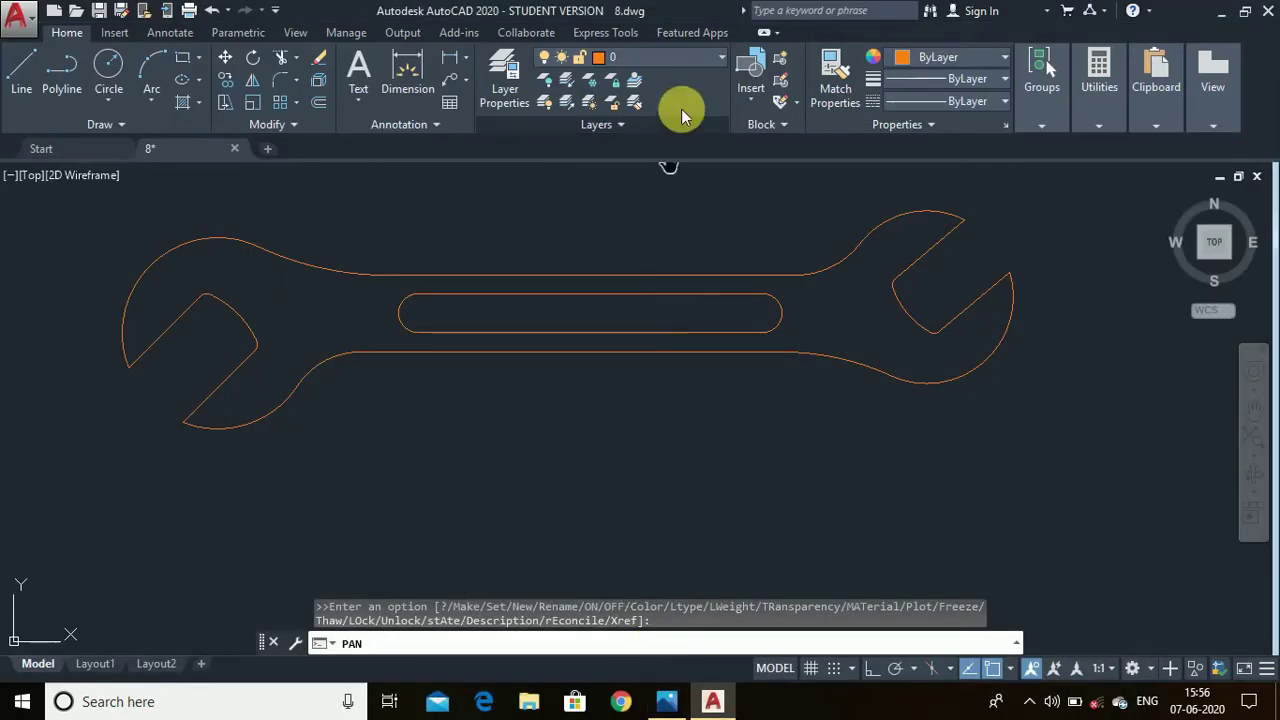
# - Turn on Layer1 to display the wrench drawing's dimensions
pyautogui.click(722, 58)
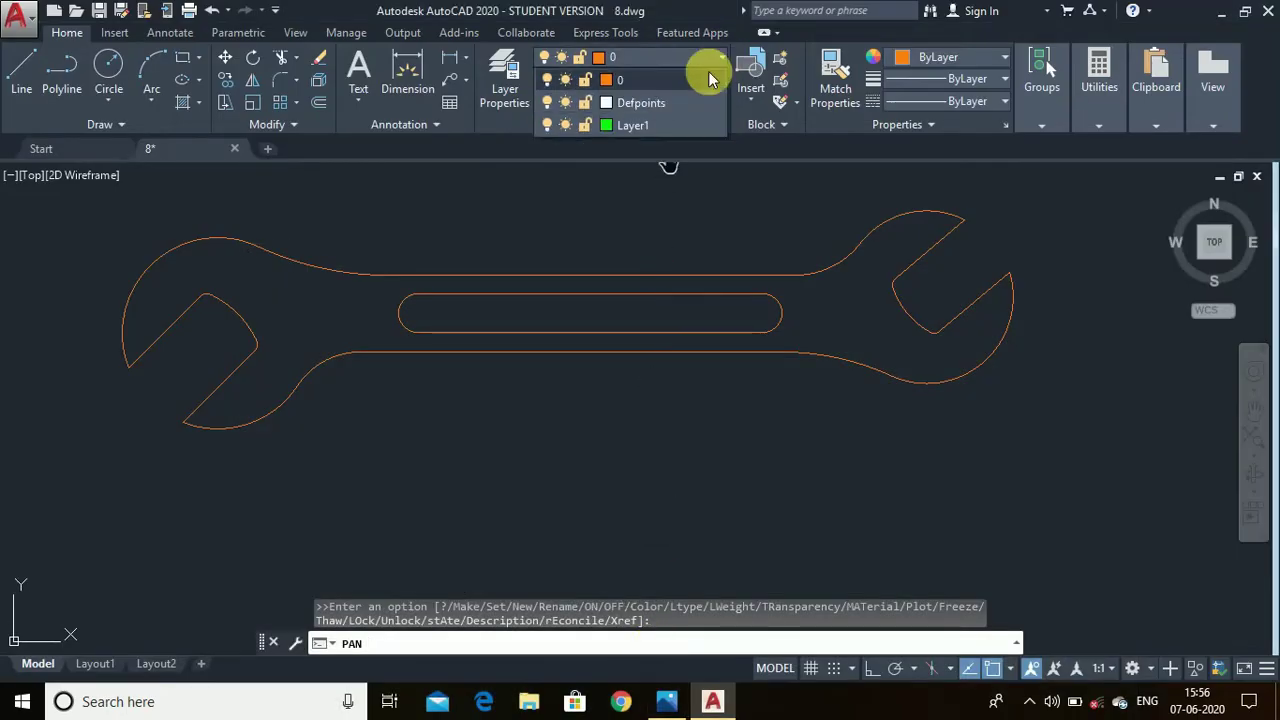
pyautogui.click(546, 124)
pyautogui.click(569, 403)
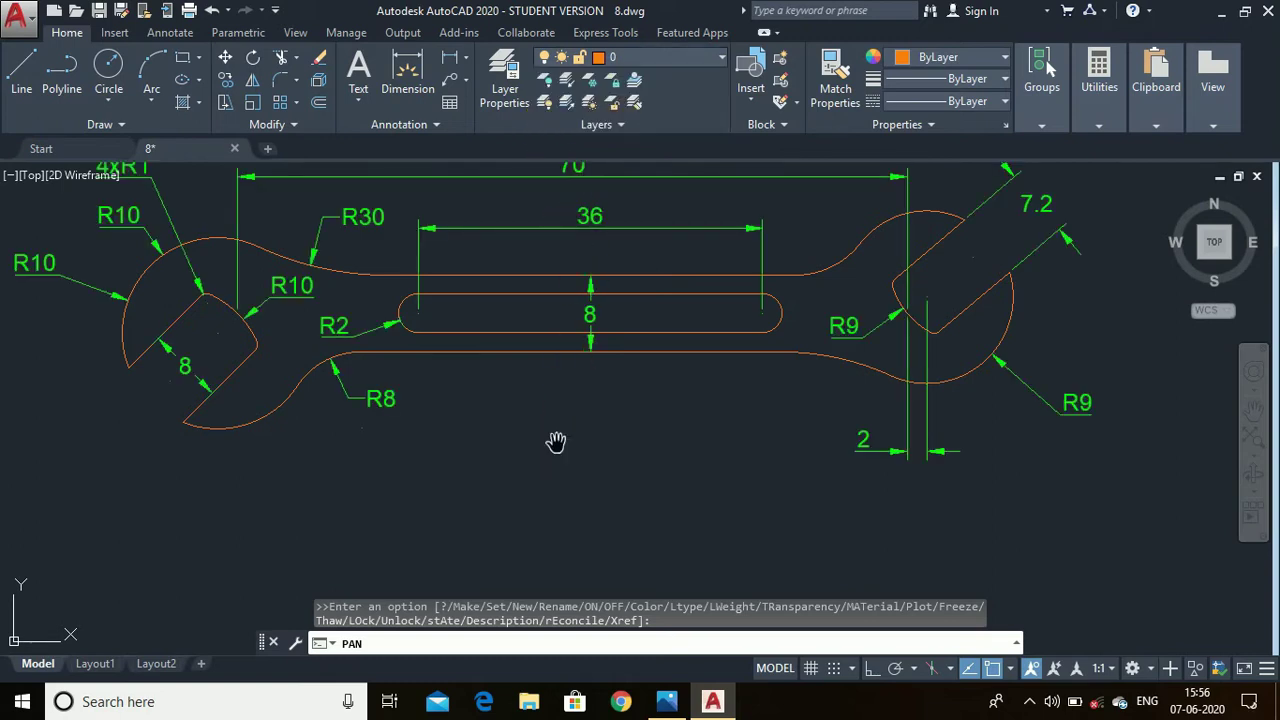
pyautogui.scroll(-2, 555, 448)
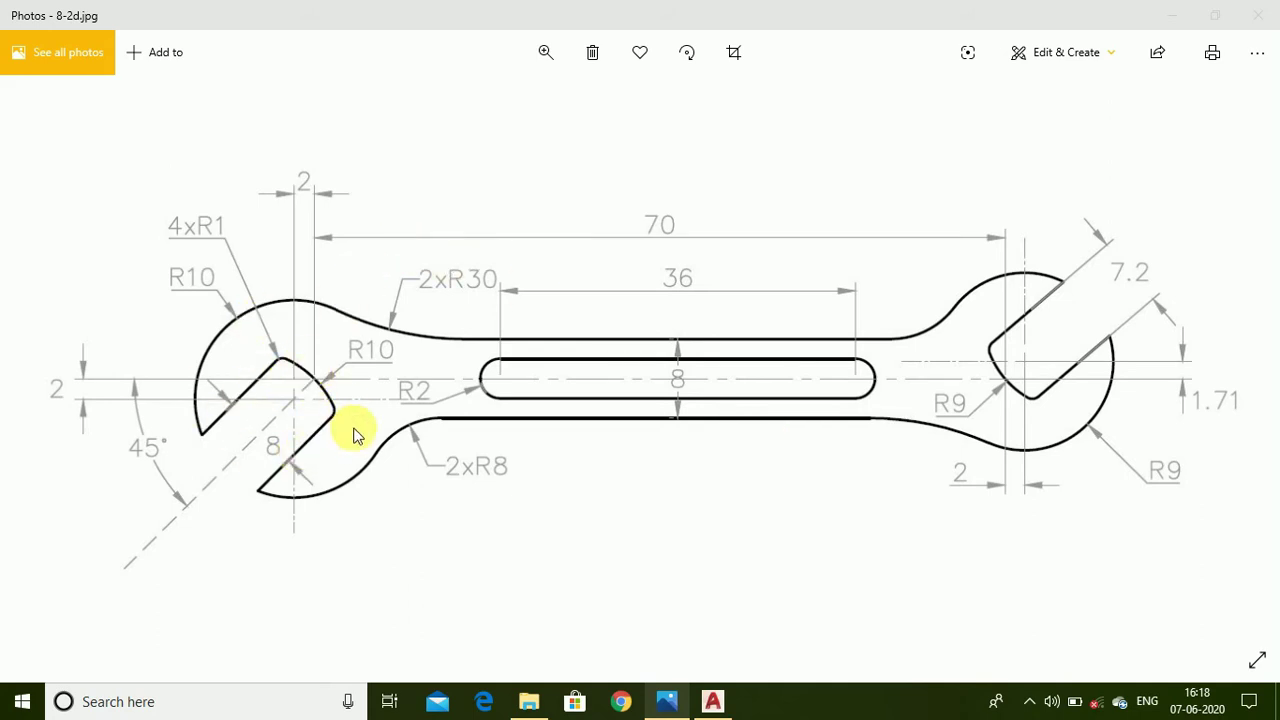
# - Switch to AutoCAD and draw a circle of radius 10 in the empty drawing area
pyautogui.click(712, 701)
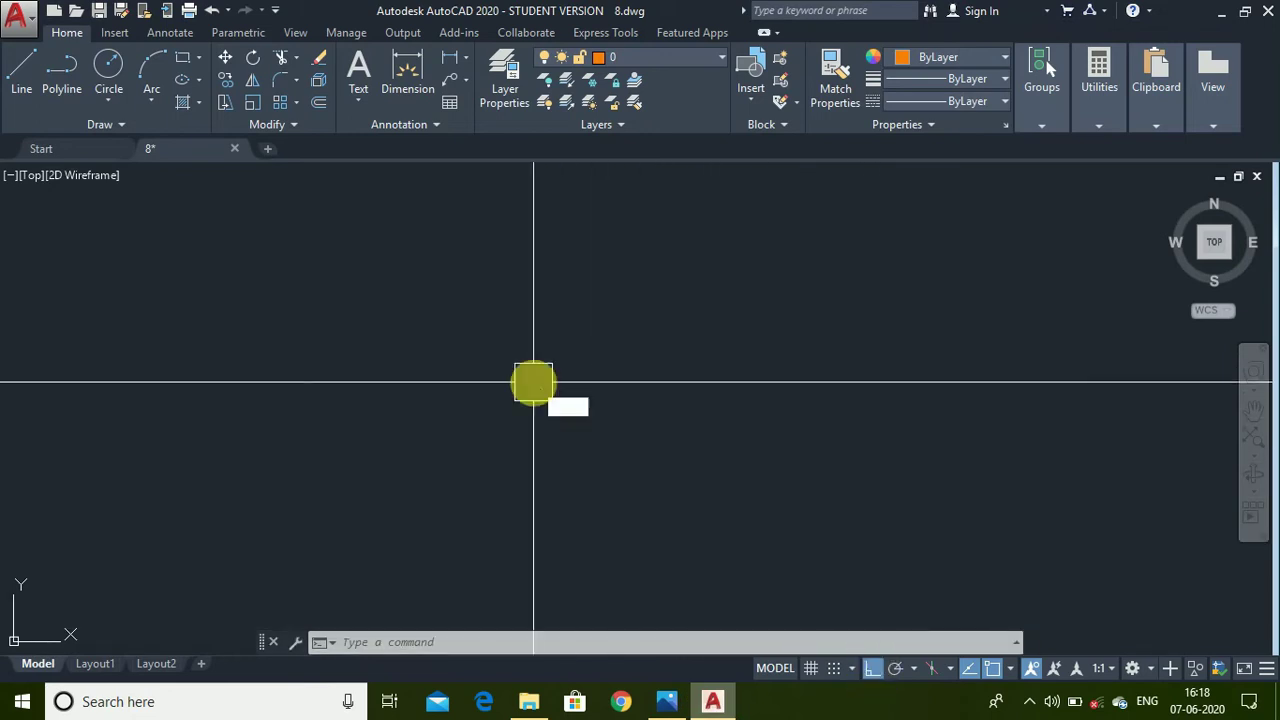
pyautogui.write('c')
pyautogui.press('Return')
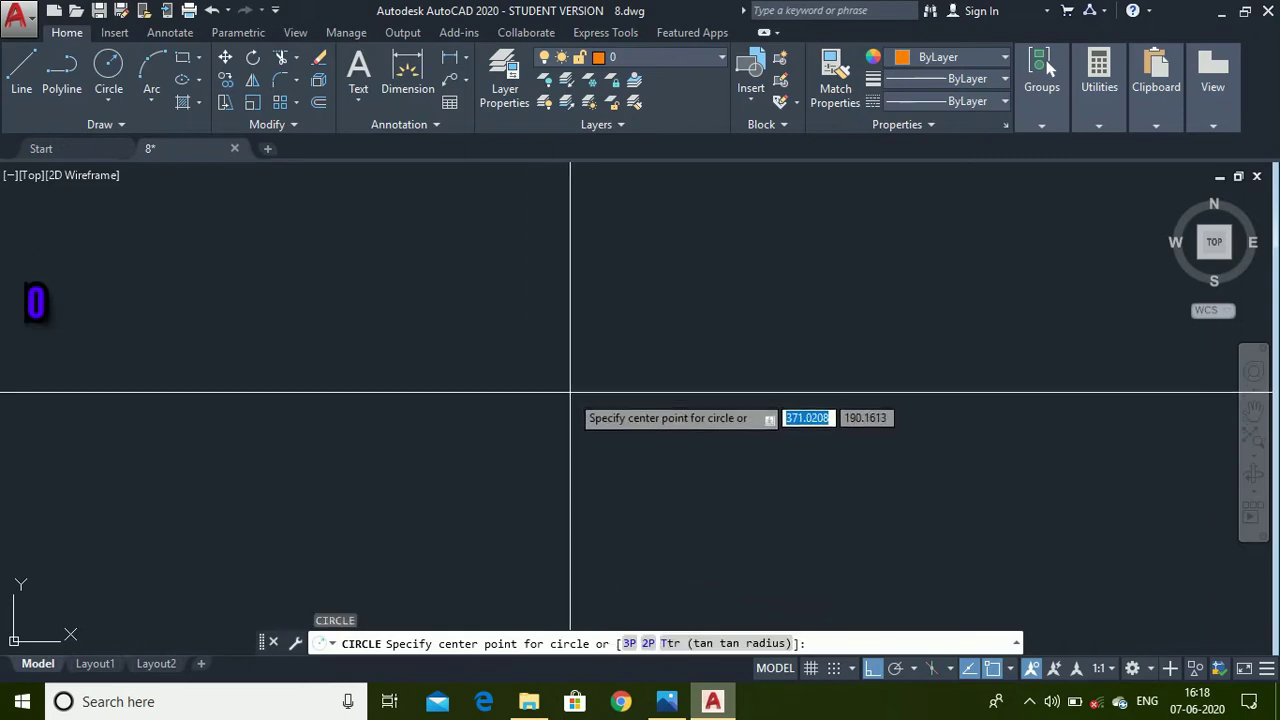
pyautogui.click(570, 393)
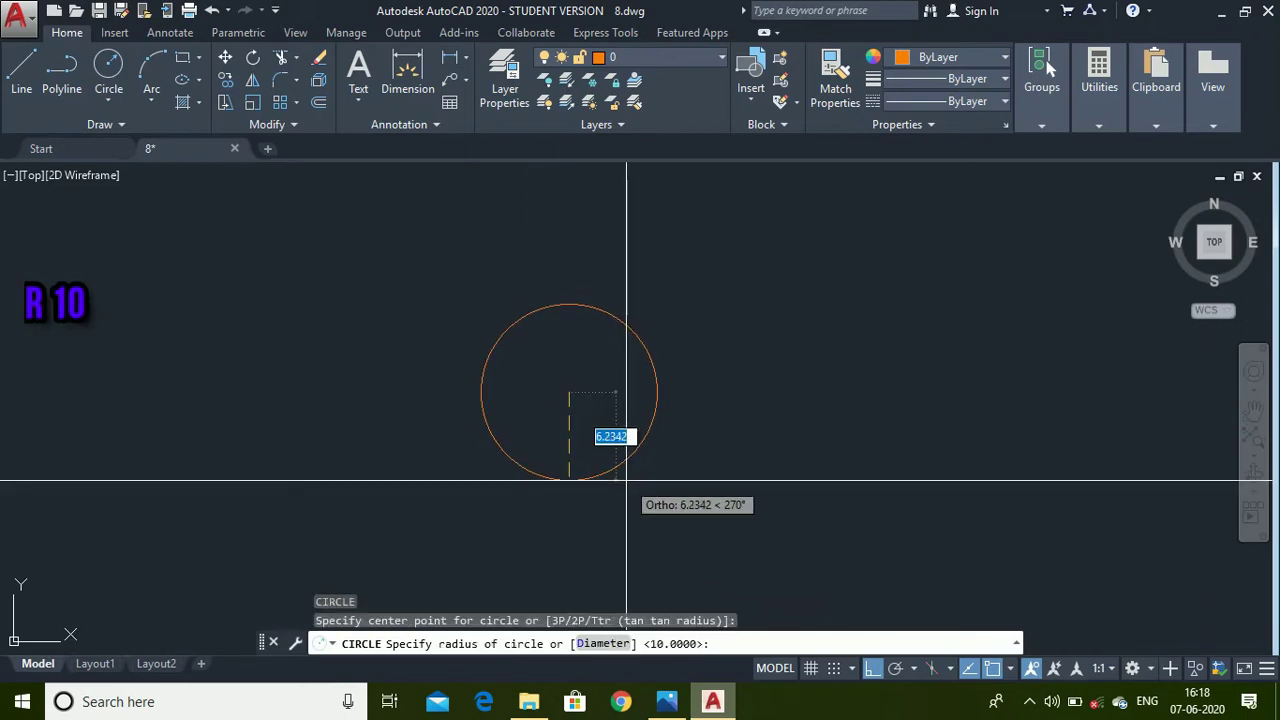
pyautogui.write('10')
pyautogui.press('Return')
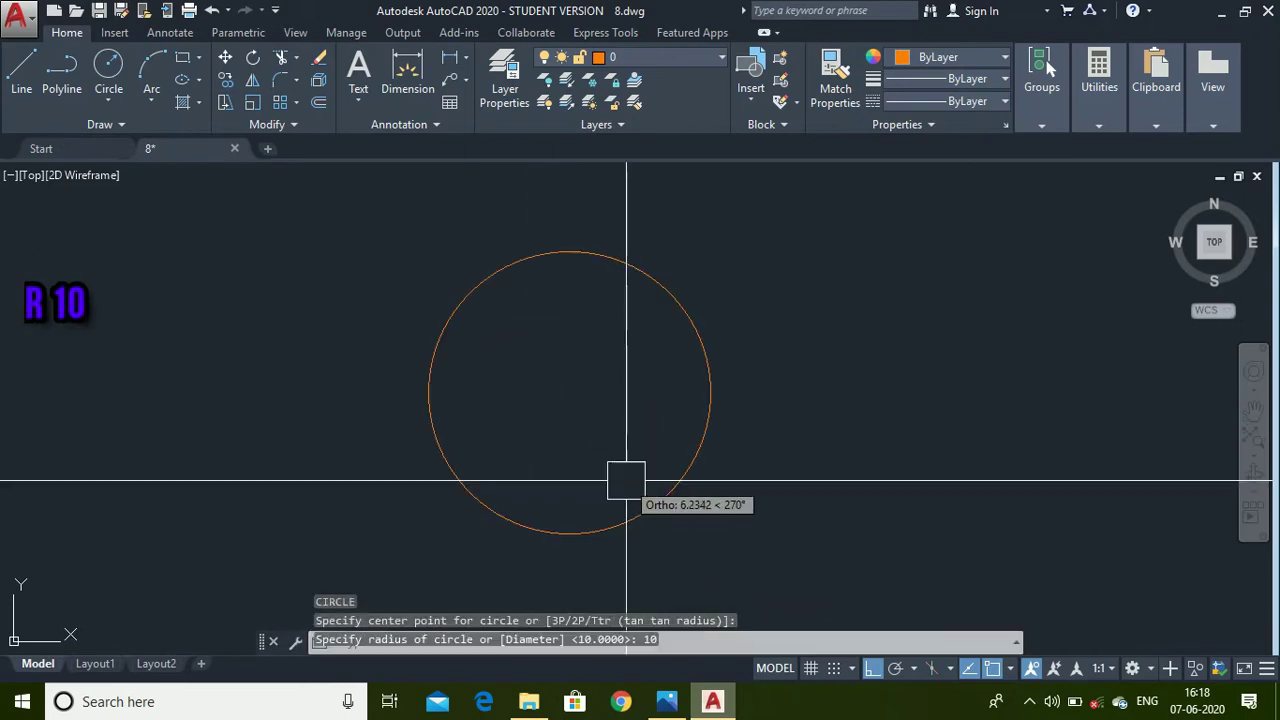
# - Draw a horizontal line from the circle's centre leftward to a point beyond its edge
pyautogui.write('l')
pyautogui.press('Return')
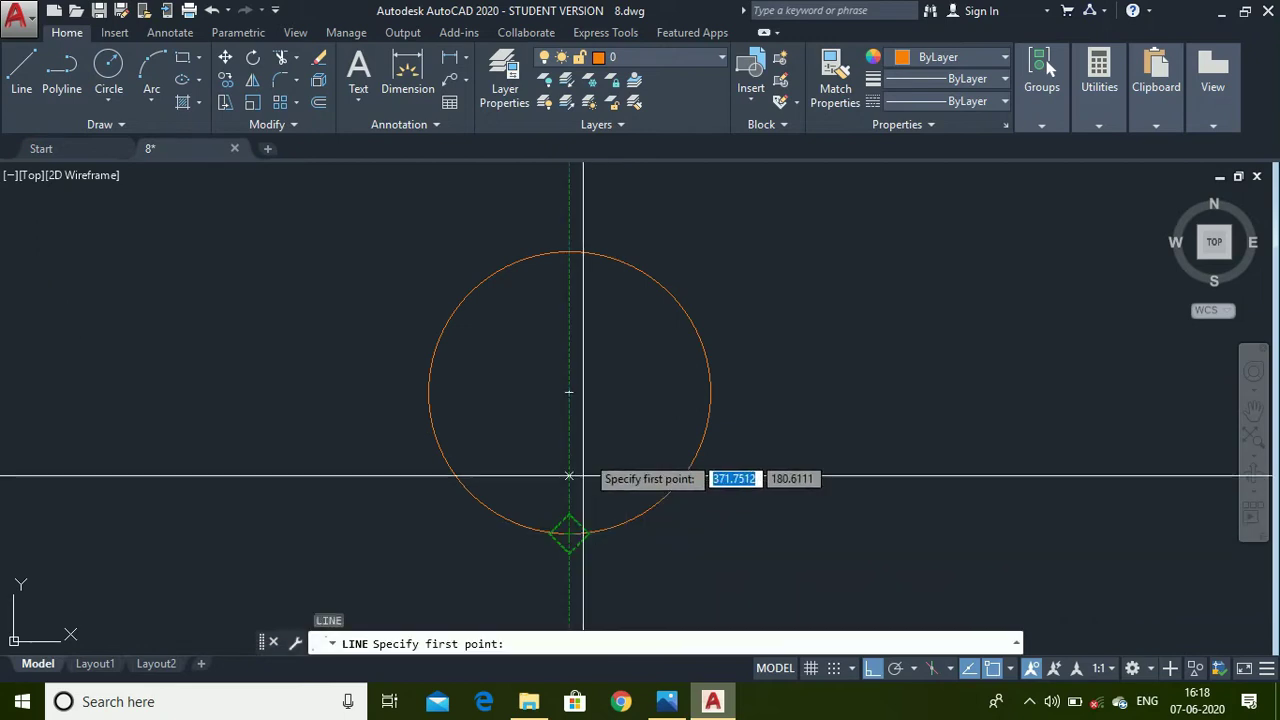
pyautogui.click(569, 392)
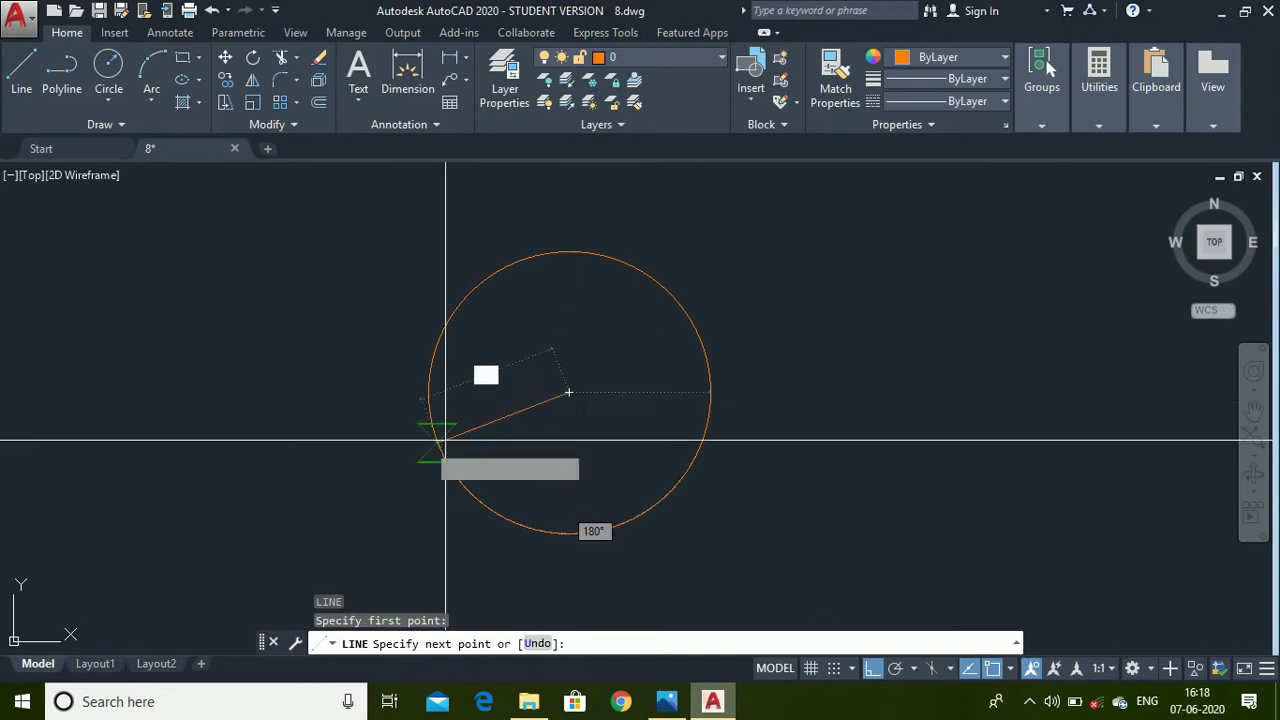
pyautogui.click(293, 392)
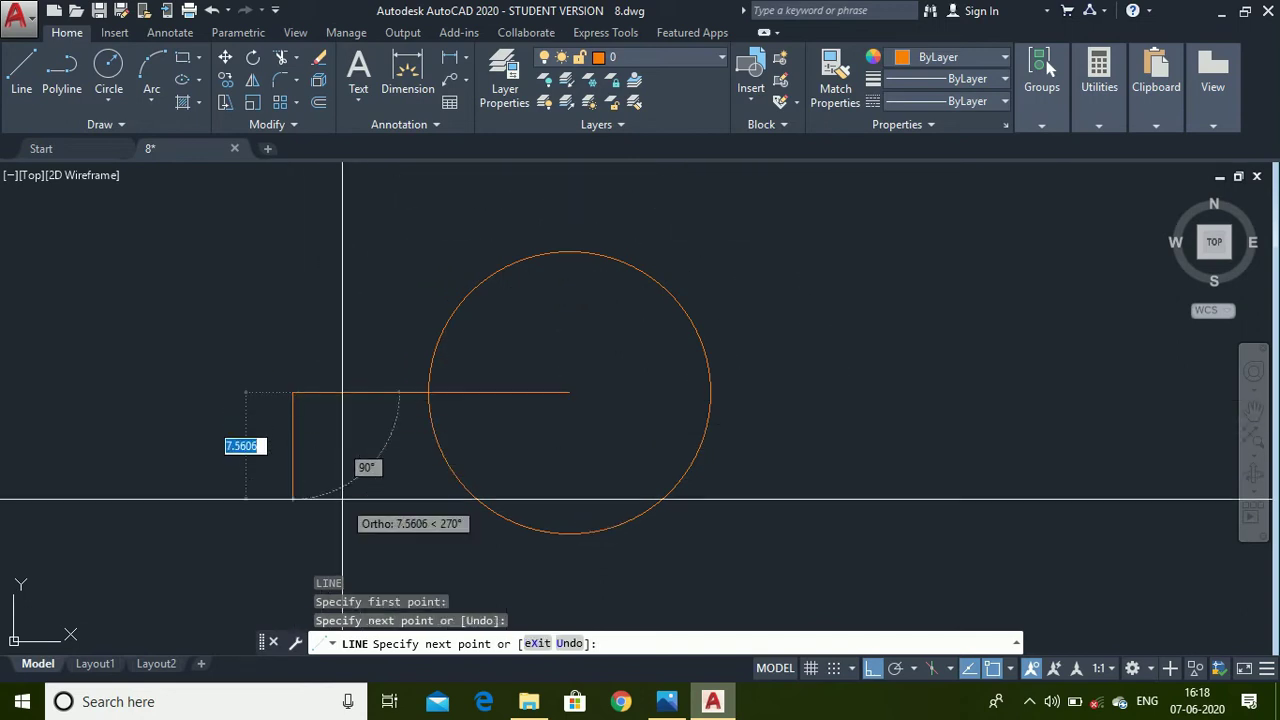
pyautogui.press('Escape')
# - Offset the horizontal line by 4 both below and above itself
pyautogui.write('OFFSET')
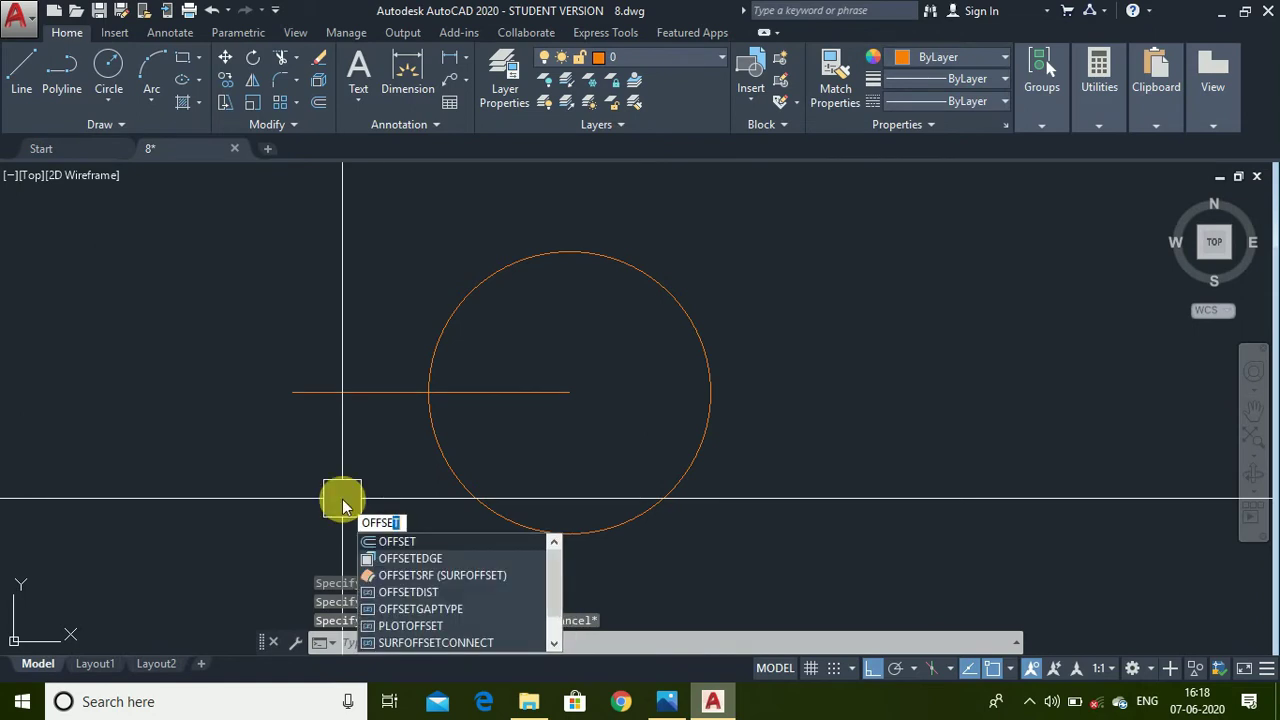
pyautogui.press('Return')
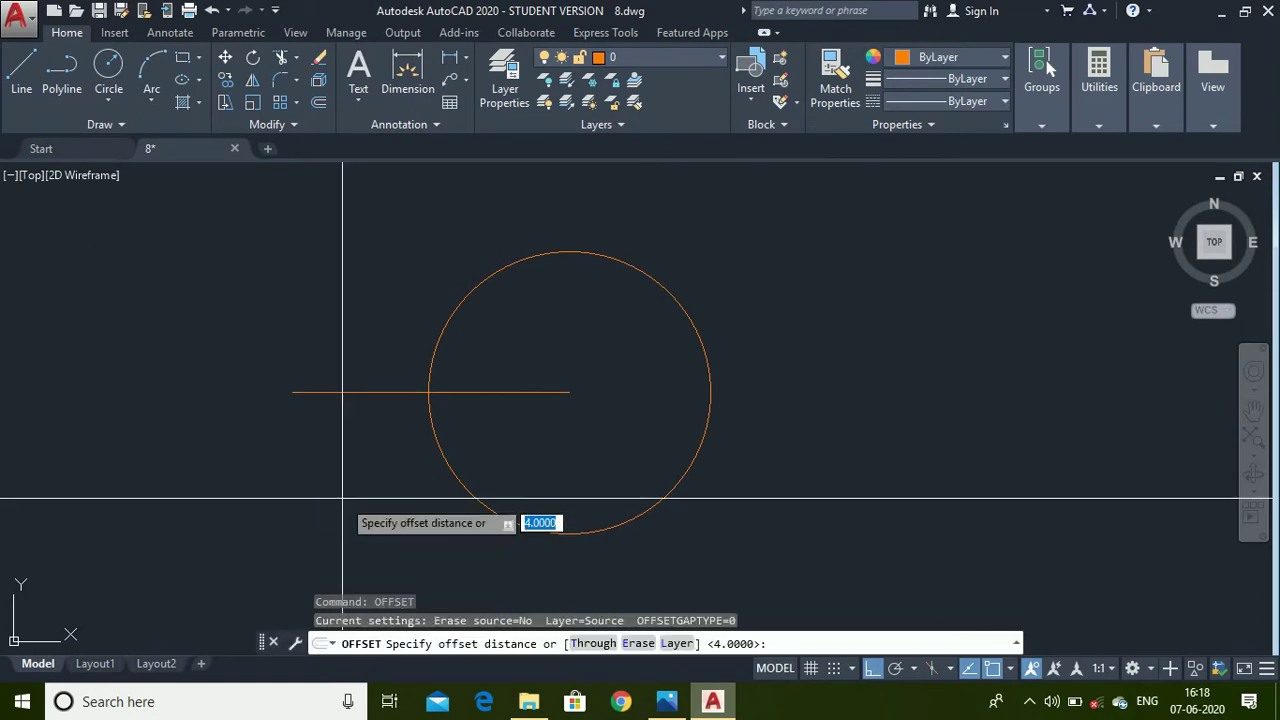
pyautogui.press('BackSpace')
pyautogui.write('4')
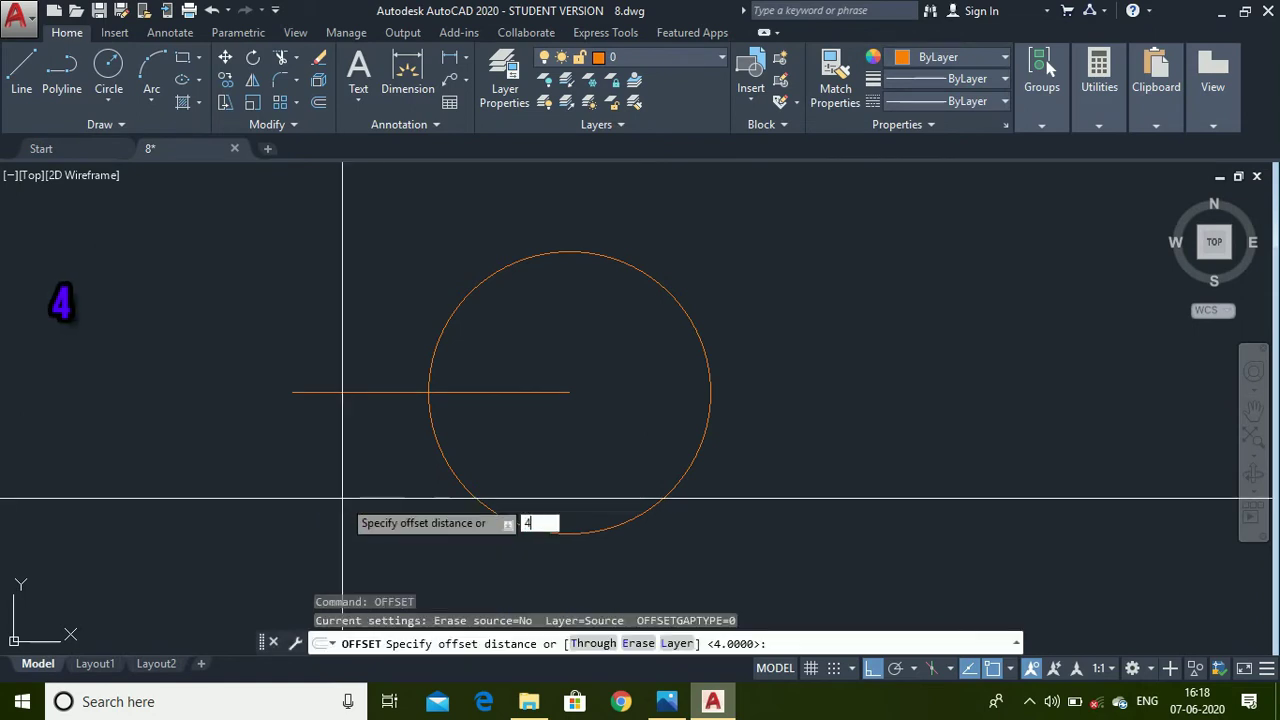
pyautogui.press('Return')
pyautogui.click(347, 392)
pyautogui.click(363, 421)
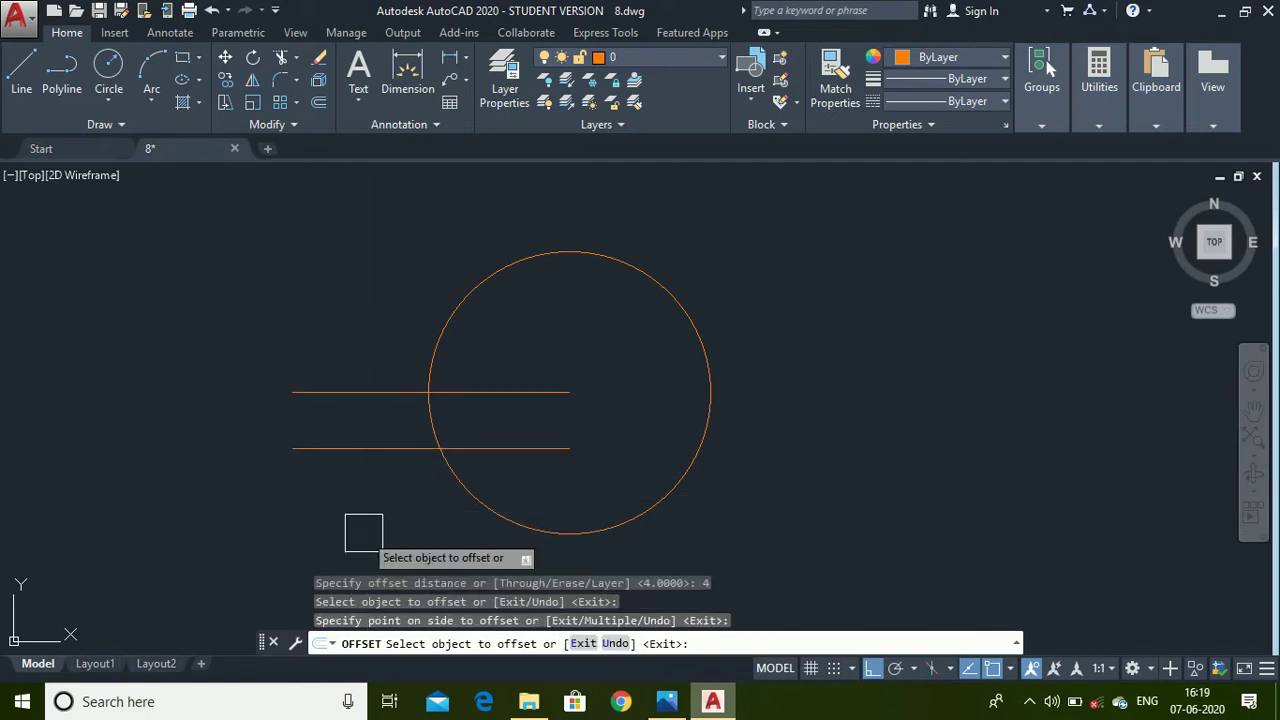
pyautogui.click(357, 392)
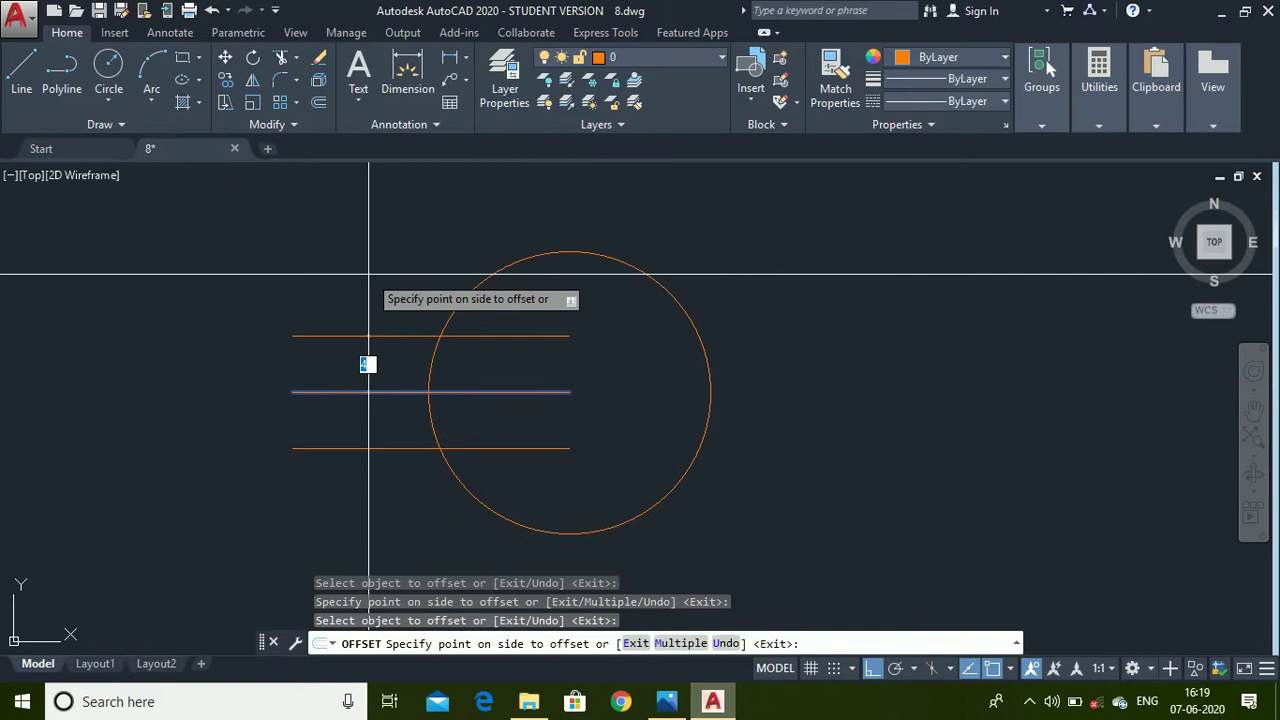
pyautogui.click(367, 330)
pyautogui.press('Escape')
# - Trim the parts of the three horizontal lines that stick out beyond the circle's left side
pyautogui.click(368, 488)
pyautogui.write('tr')
pyautogui.press('Return')
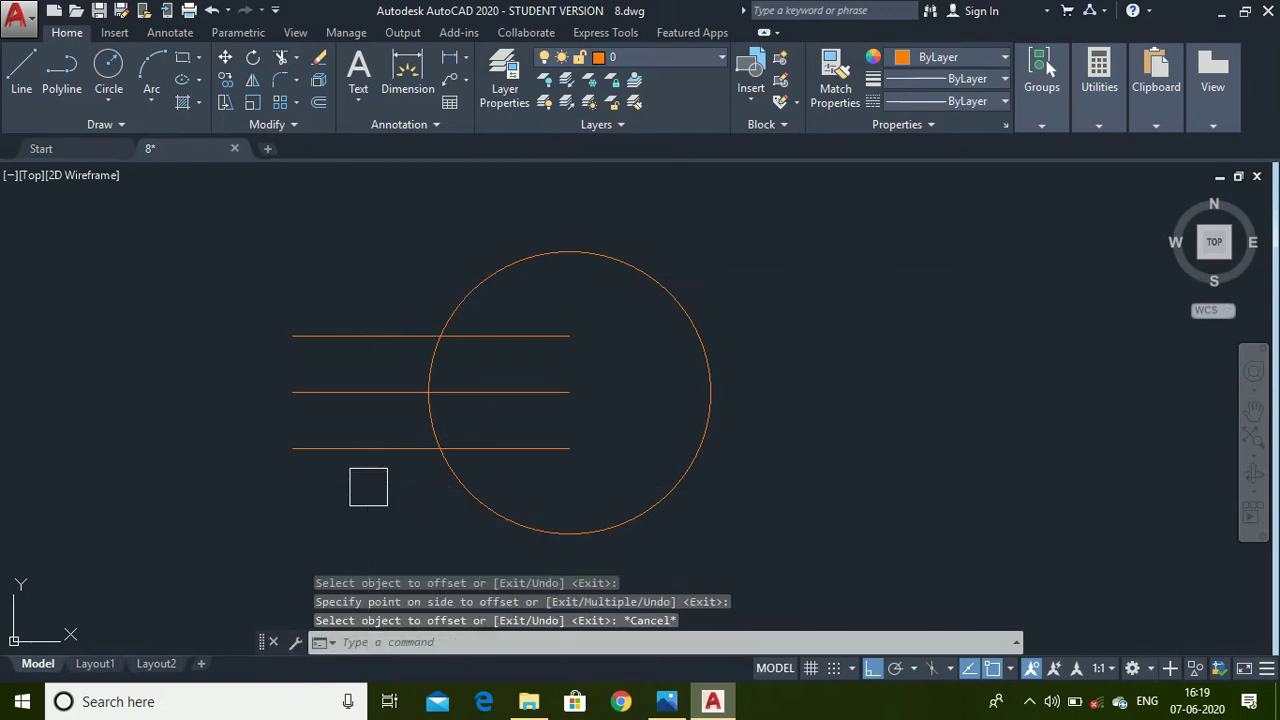
pyautogui.click(382, 265)
pyautogui.click(305, 526)
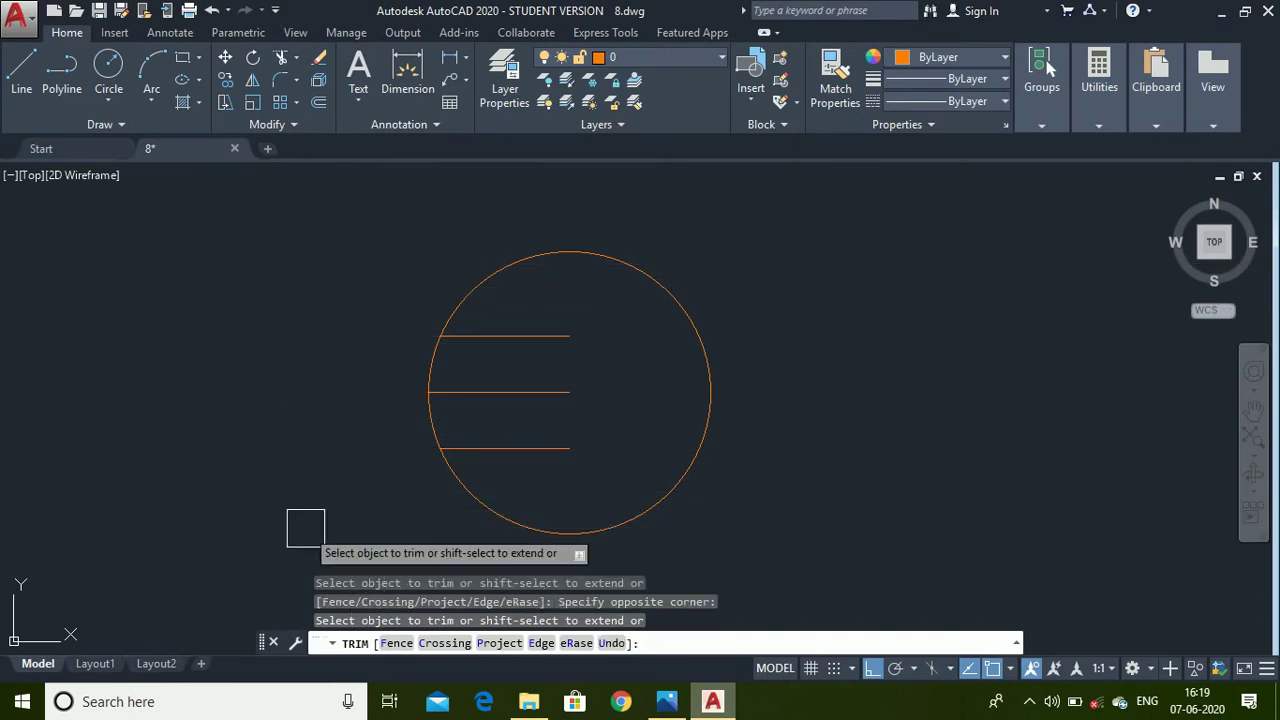
pyautogui.press('Escape')
# - Delete the middle horizontal line, keeping the two offset lines
pyautogui.scroll(2, 500, 357)
pyautogui.click(497, 413)
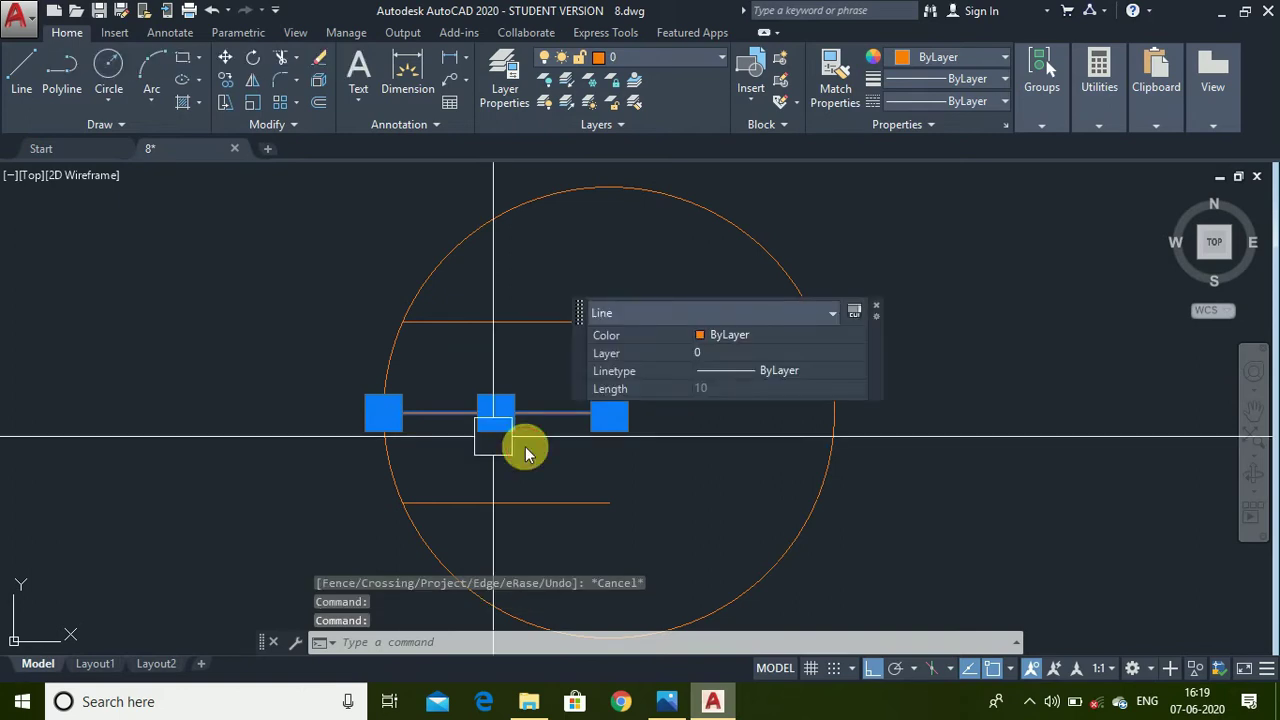
pyautogui.press('Delete')
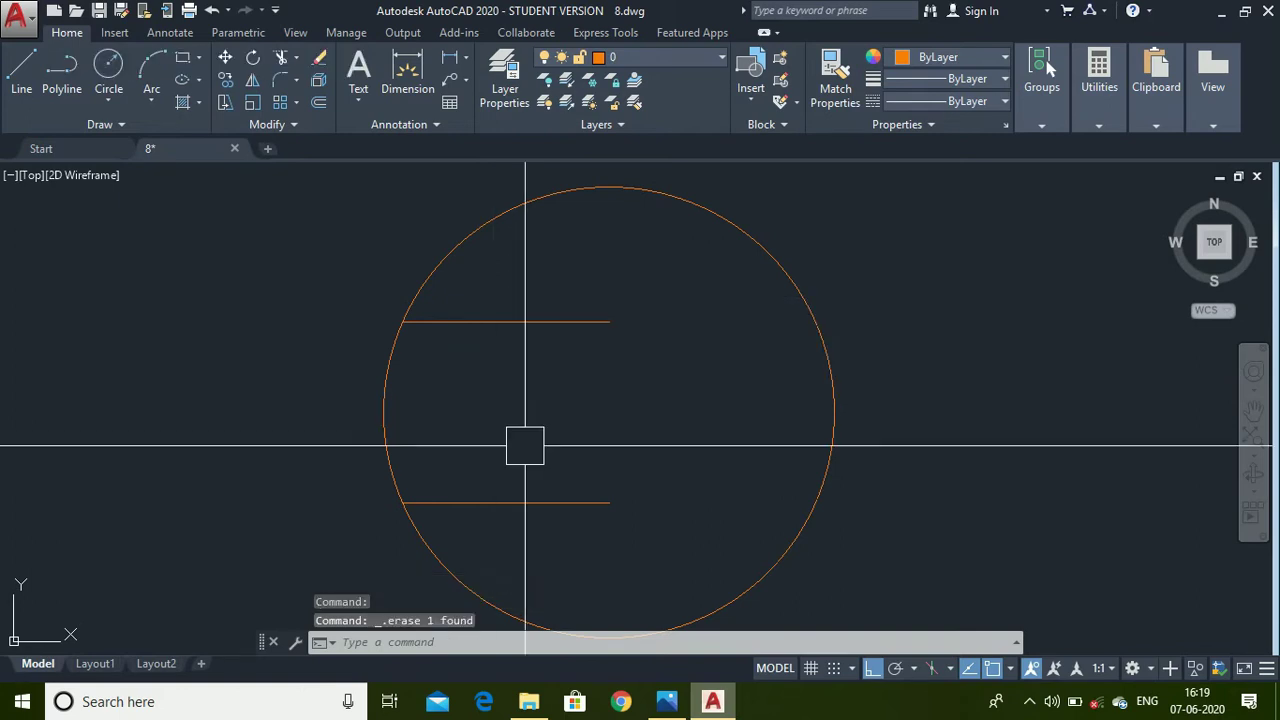
# - Draw a horizontal line 2 units long from the circle's left quadrant toward its centre
pyautogui.press('Return')
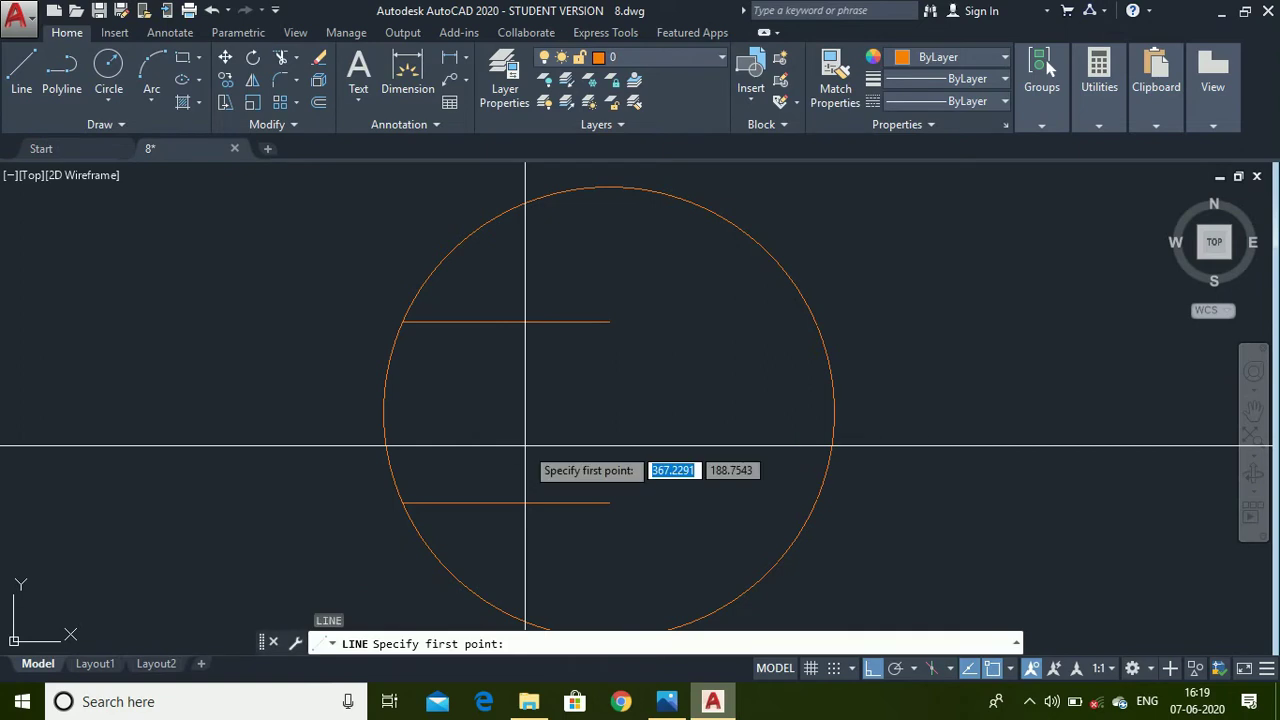
pyautogui.click(384, 412)
pyautogui.write('2')
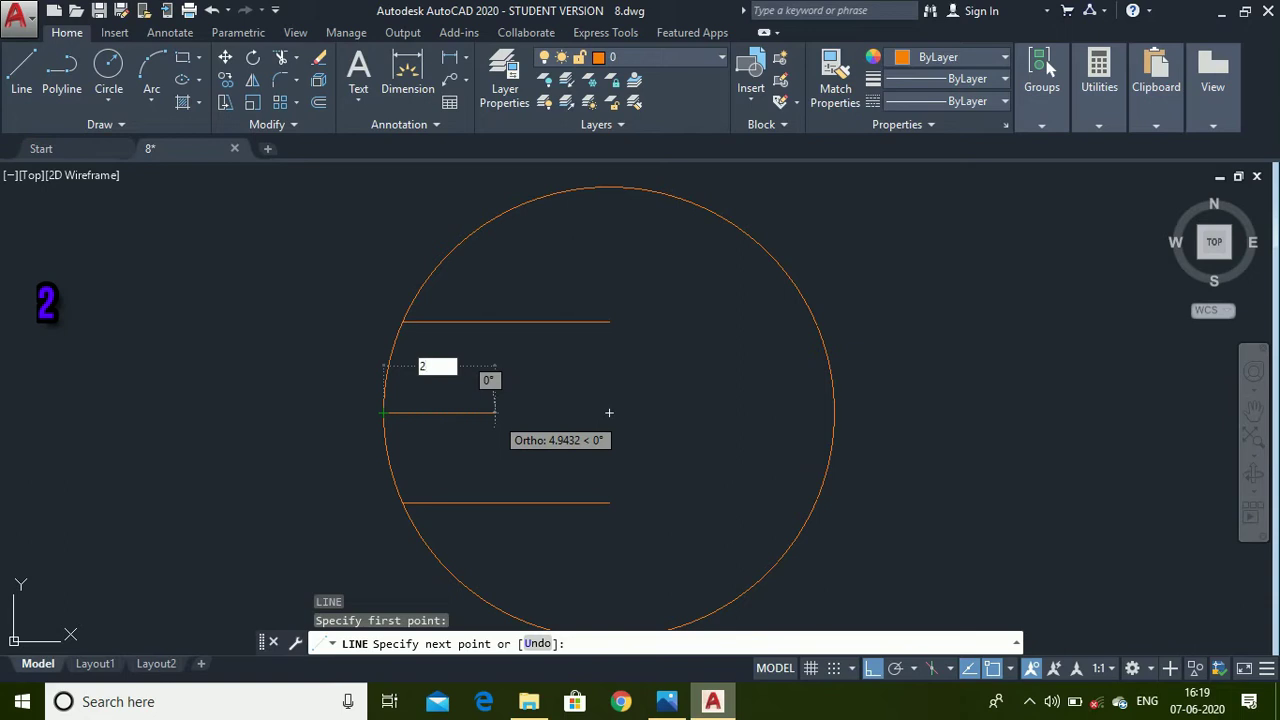
pyautogui.press('Return')
pyautogui.press('Escape')
# - Draw a circle of radius 10 centred on the inner end of the 2-unit line
pyautogui.write('c')
pyautogui.press('Return')
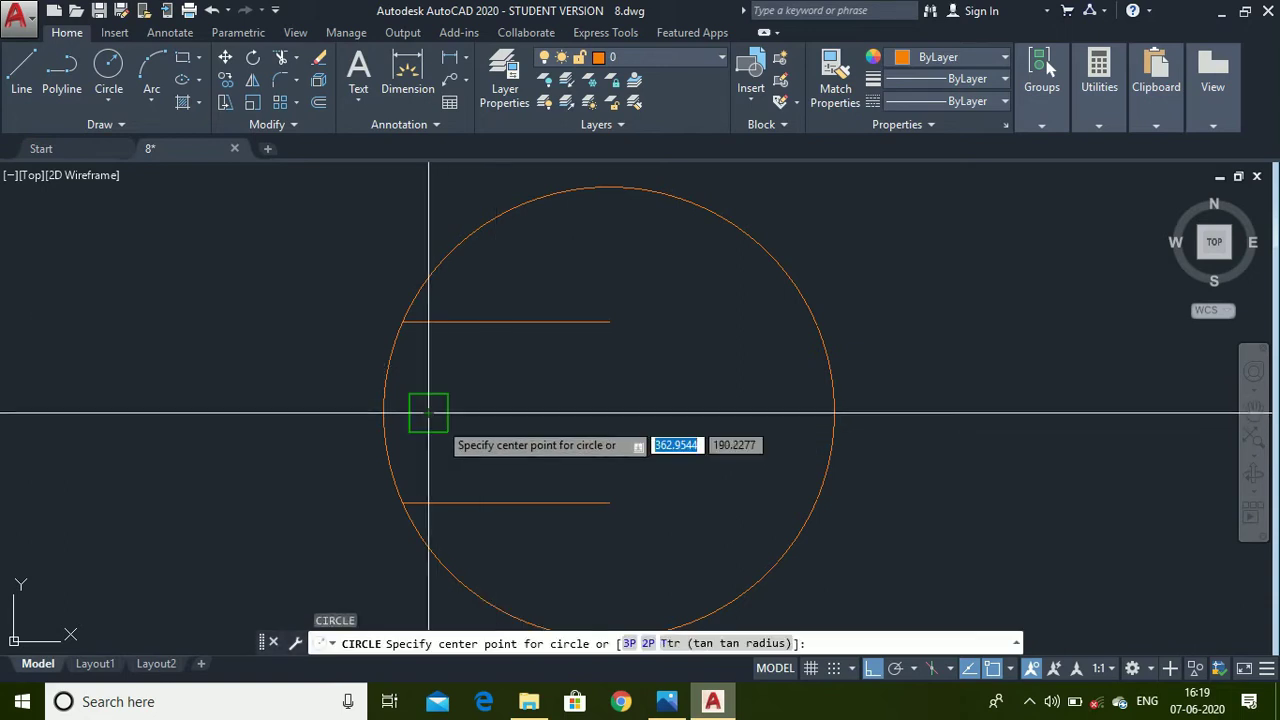
pyautogui.click(429, 412)
pyautogui.press('BackSpace')
pyautogui.write('10')
pyautogui.press('Return')
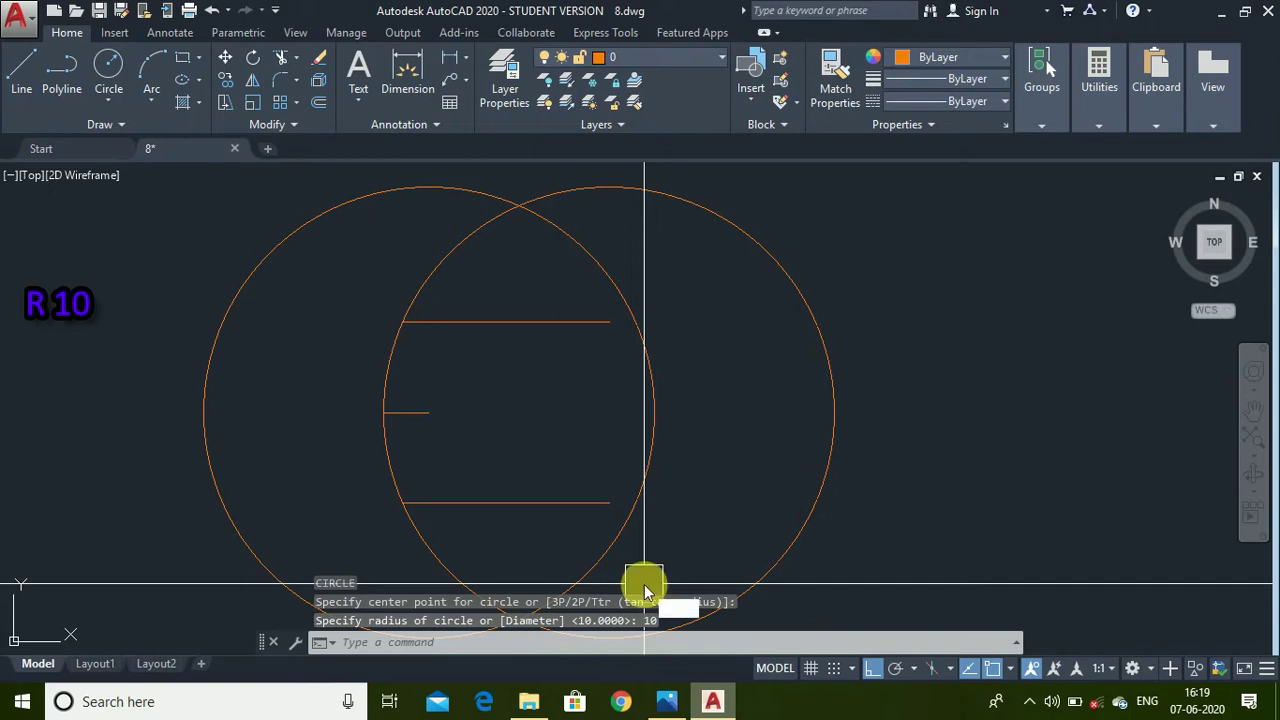
# - Extend the right ends of the lower and upper horizontal lines to the second circle
pyautogui.press('Return')
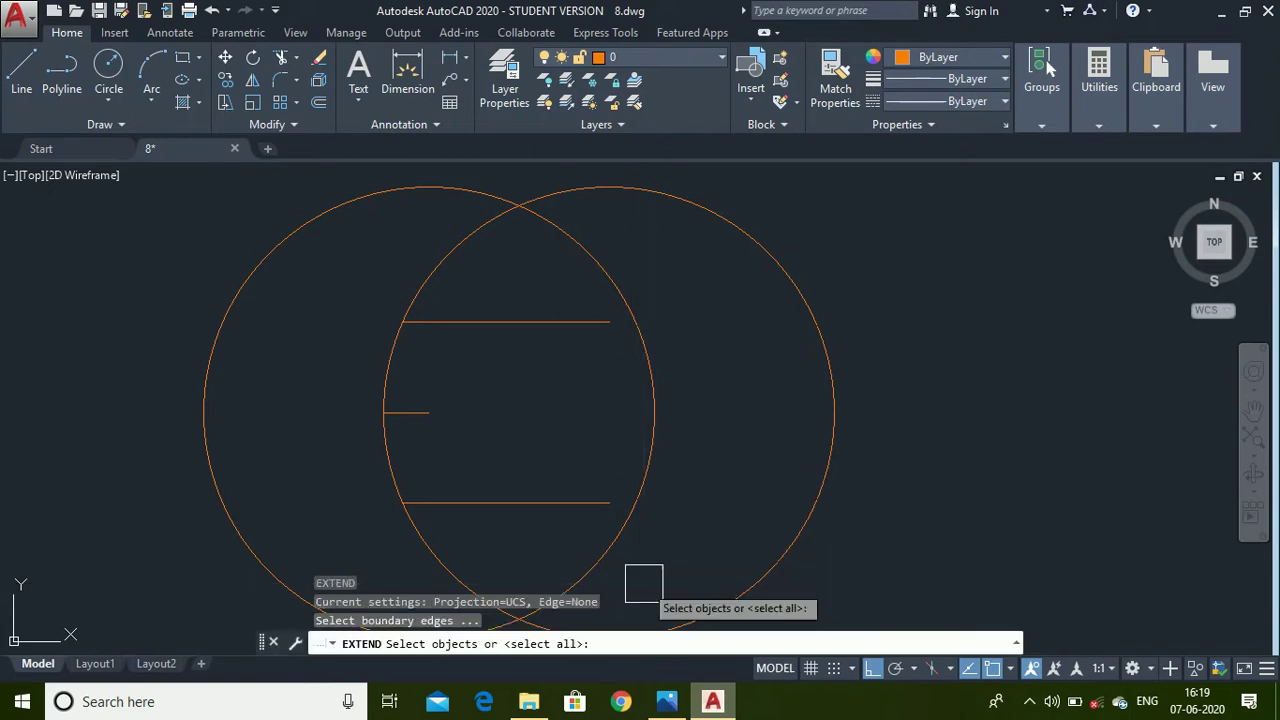
pyautogui.scroll(-2, 537, 405)
pyautogui.scroll(2, 522, 495)
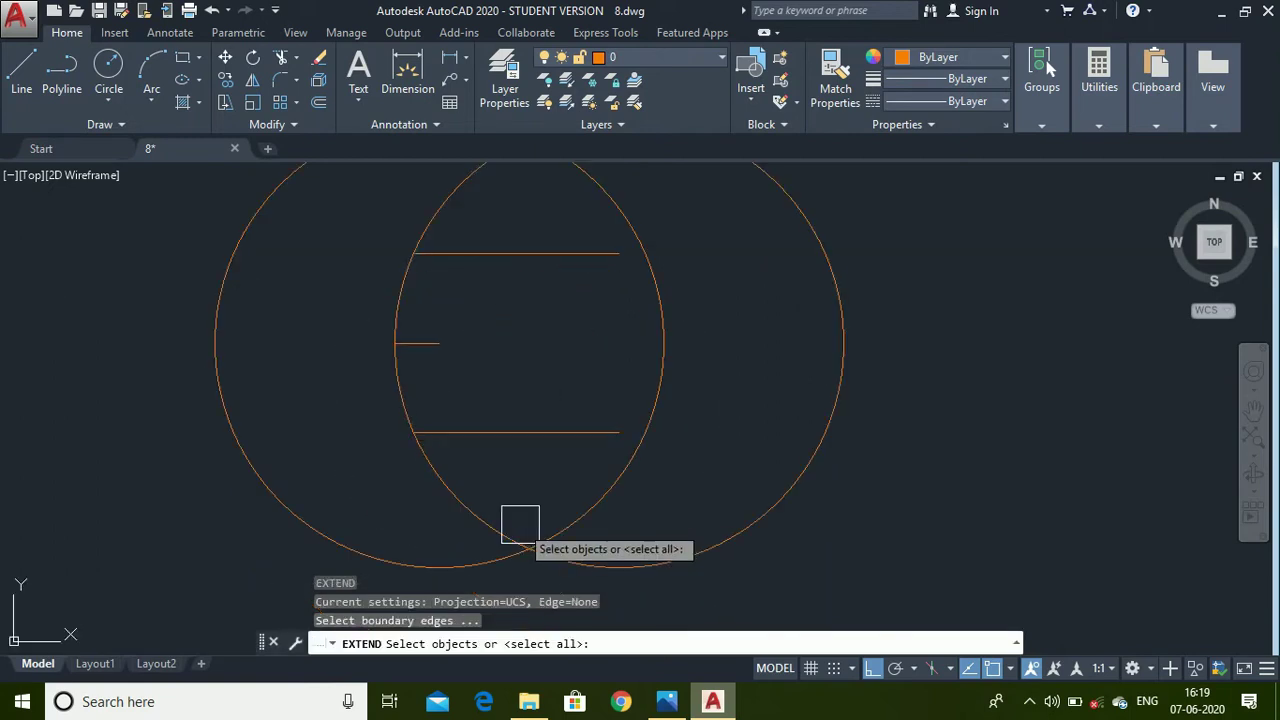
pyautogui.click(606, 503)
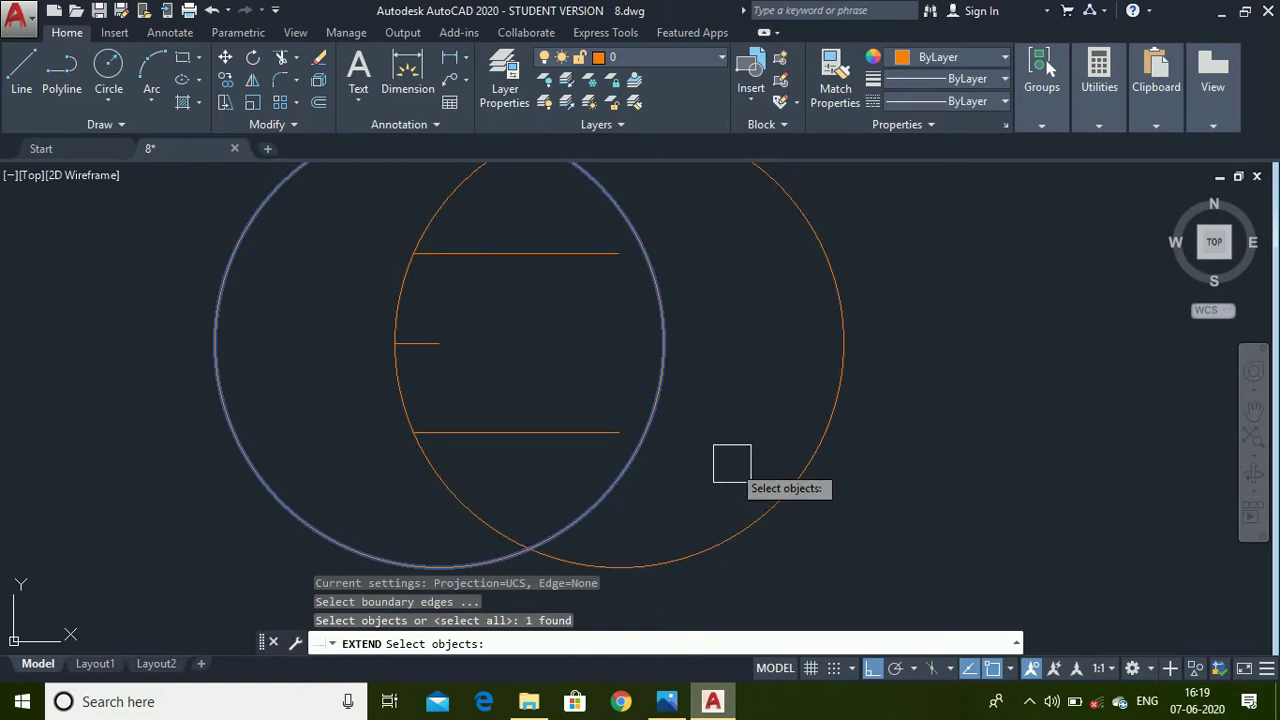
pyautogui.press('Return')
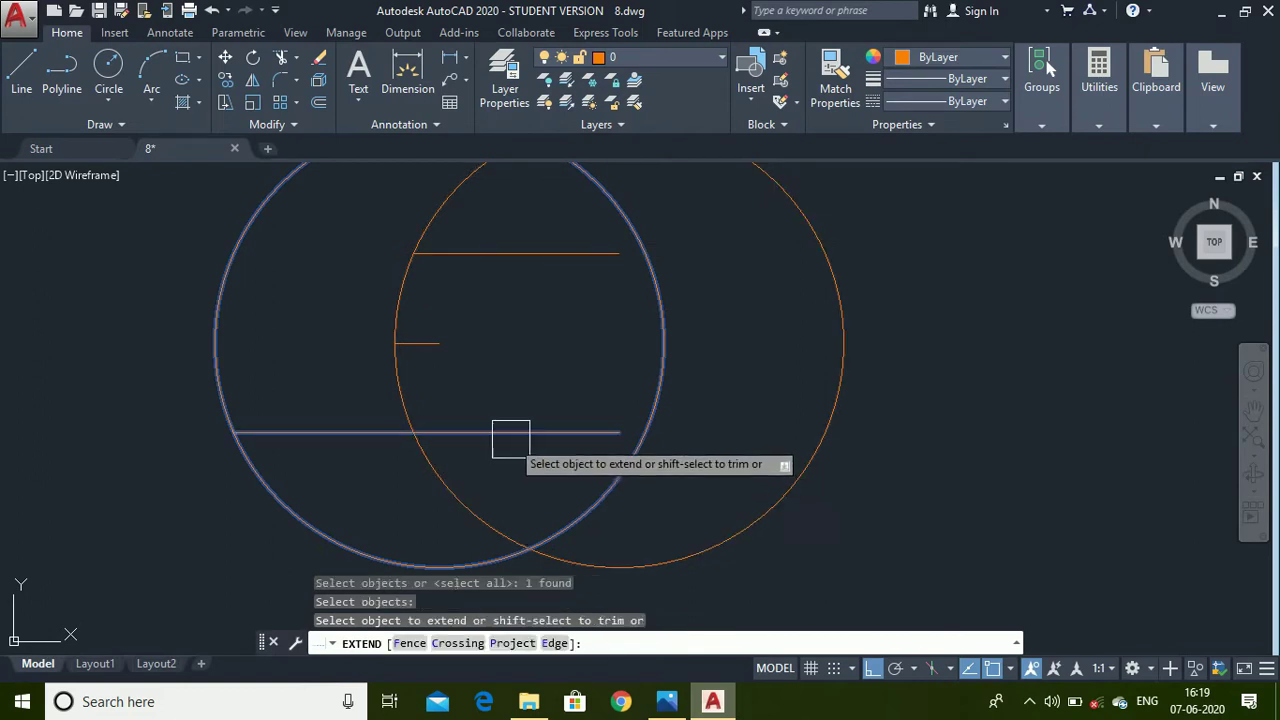
pyautogui.click(585, 432)
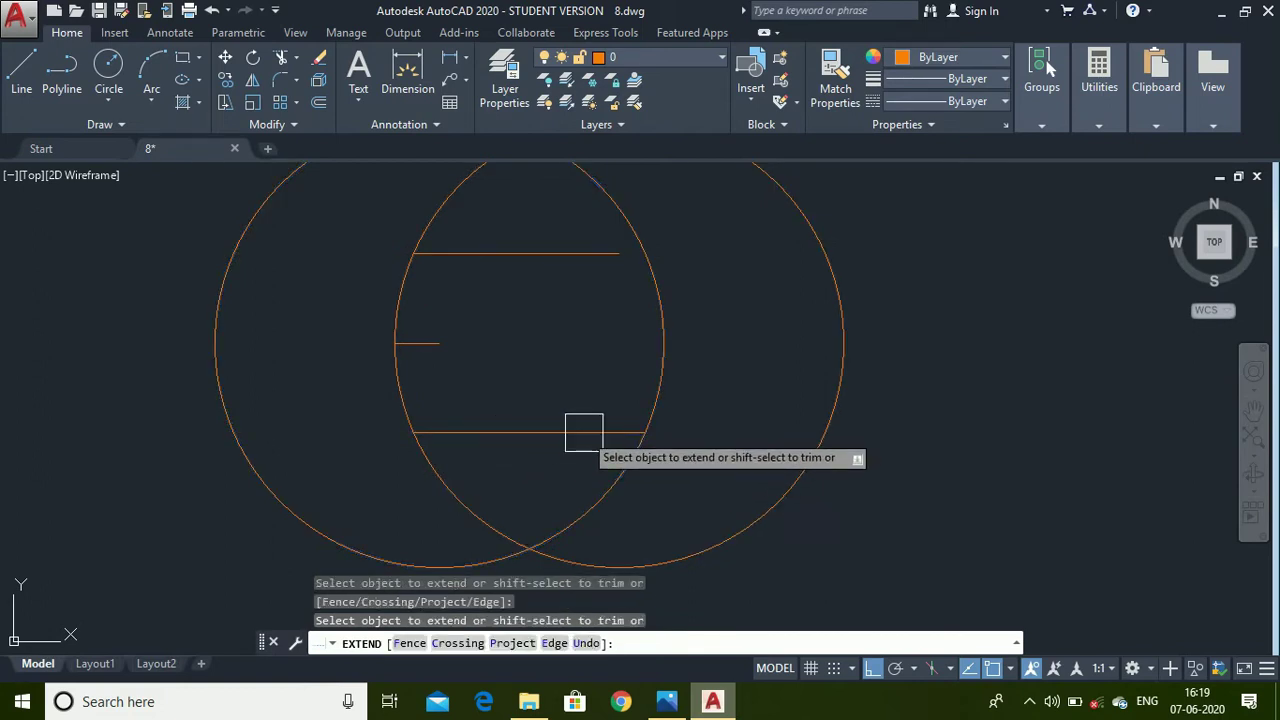
pyautogui.click(566, 255)
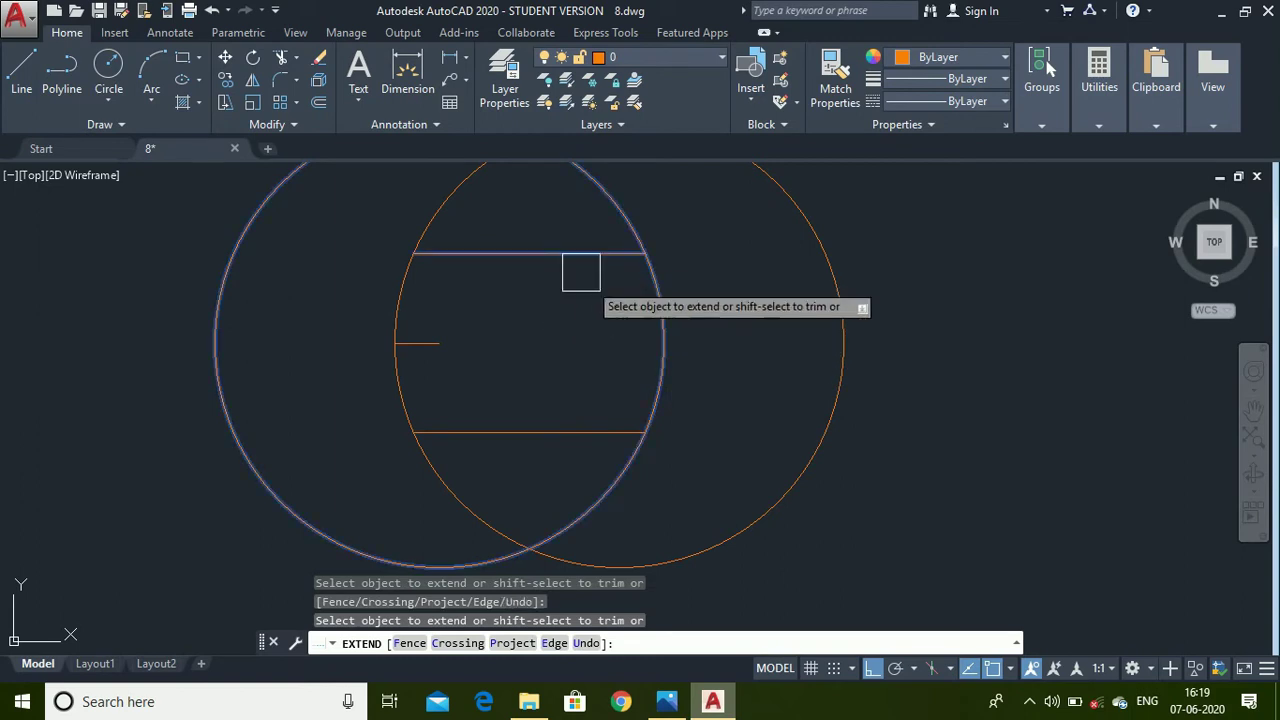
pyautogui.press('Return')
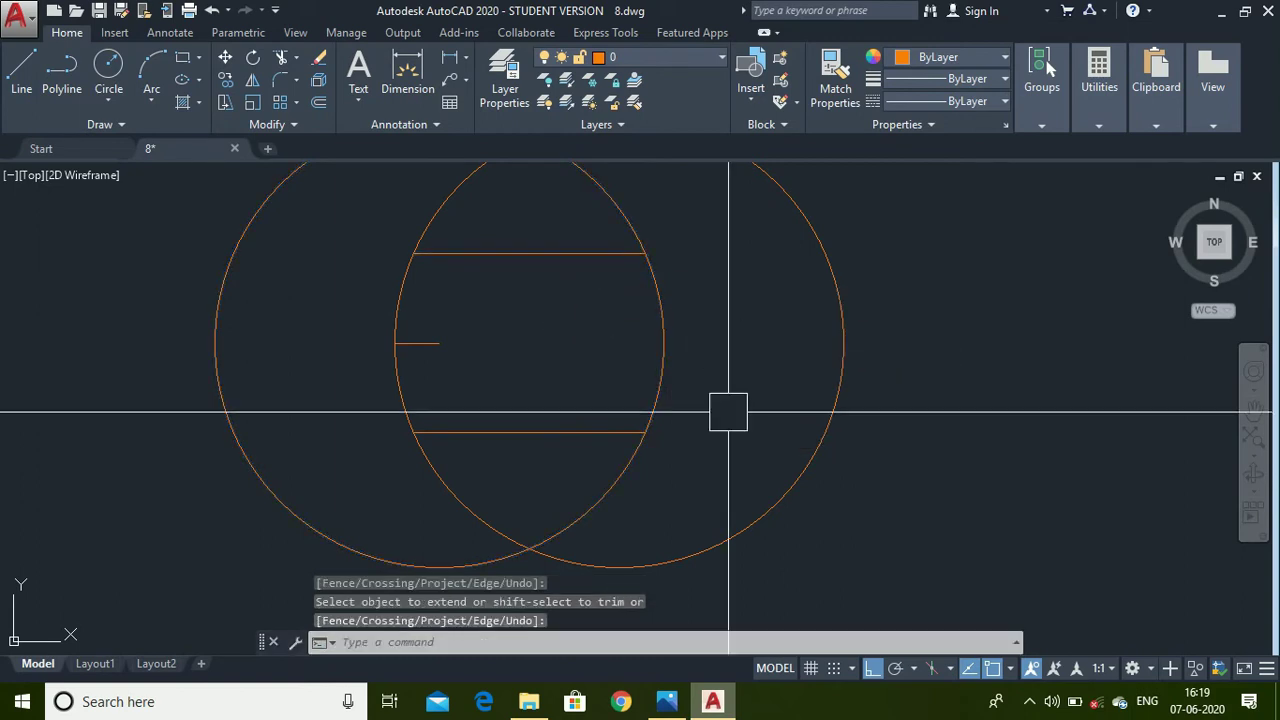
# - Trim the left circle down to the short arc joining the right ends of the two horizontal lines
pyautogui.write('tr')
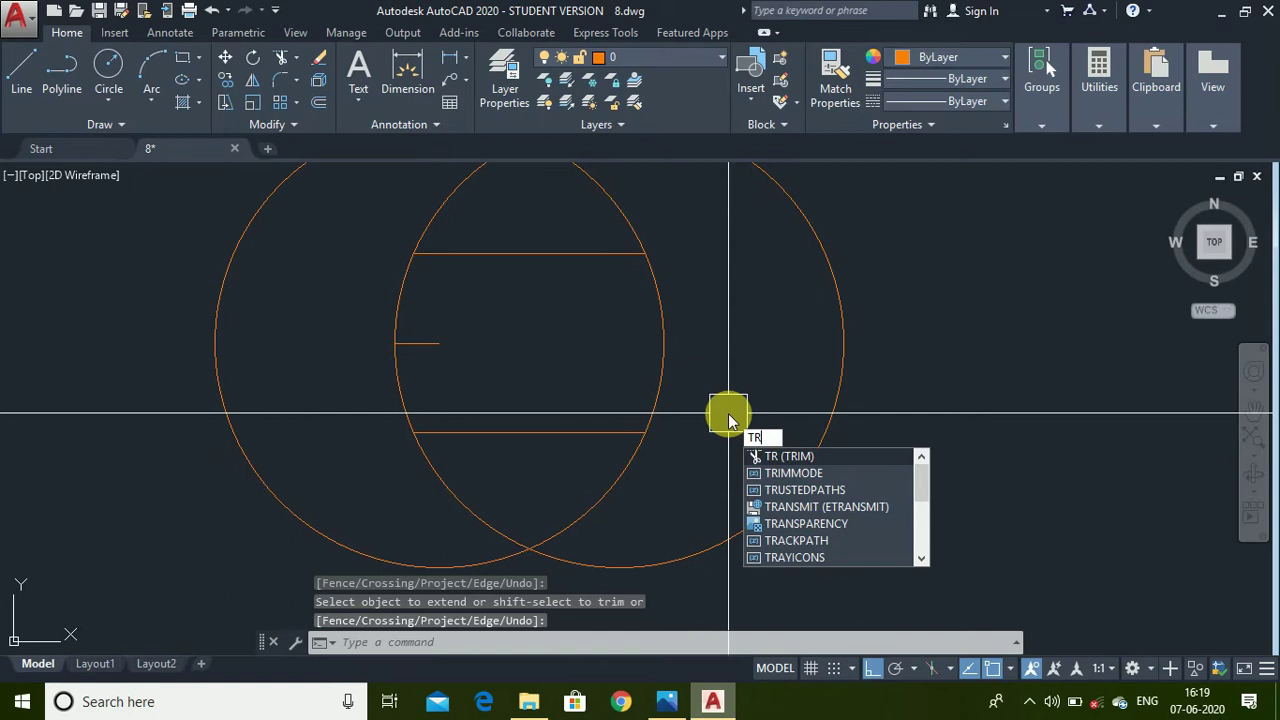
pyautogui.press('Return')
pyautogui.press('Return')
pyautogui.scroll(-2, 728, 413)
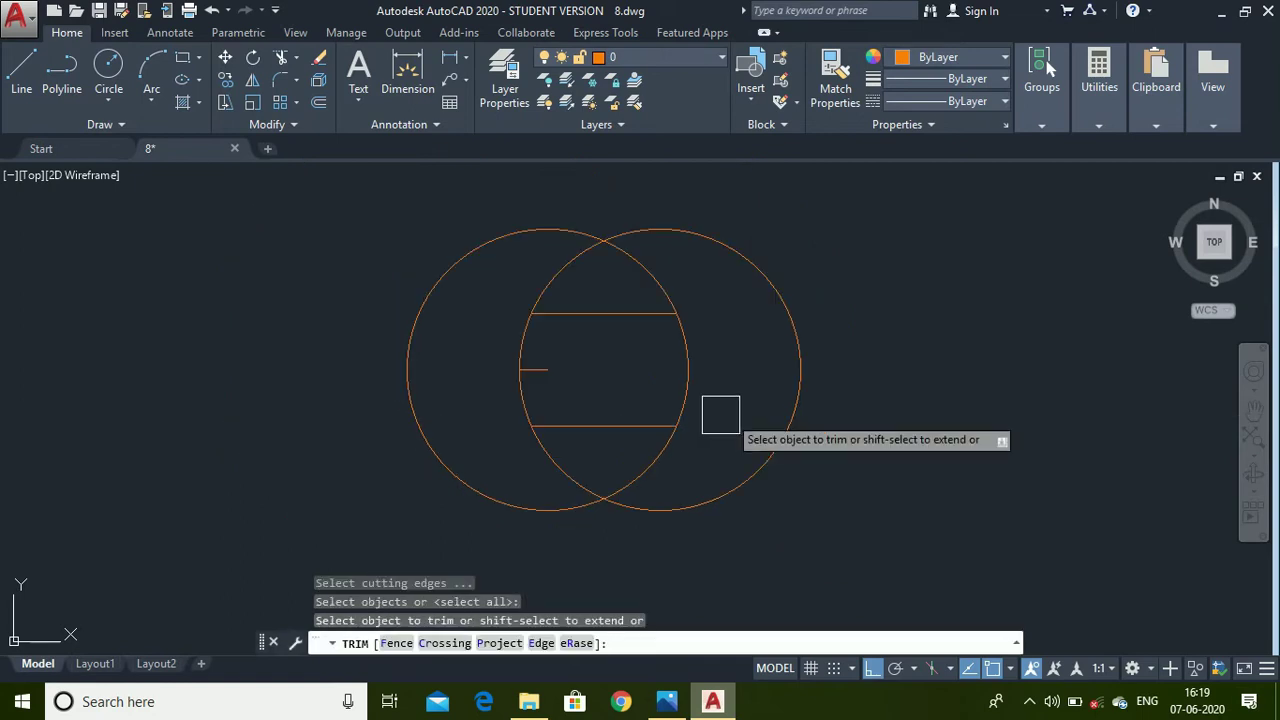
pyautogui.click(420, 314)
pyautogui.click(656, 454)
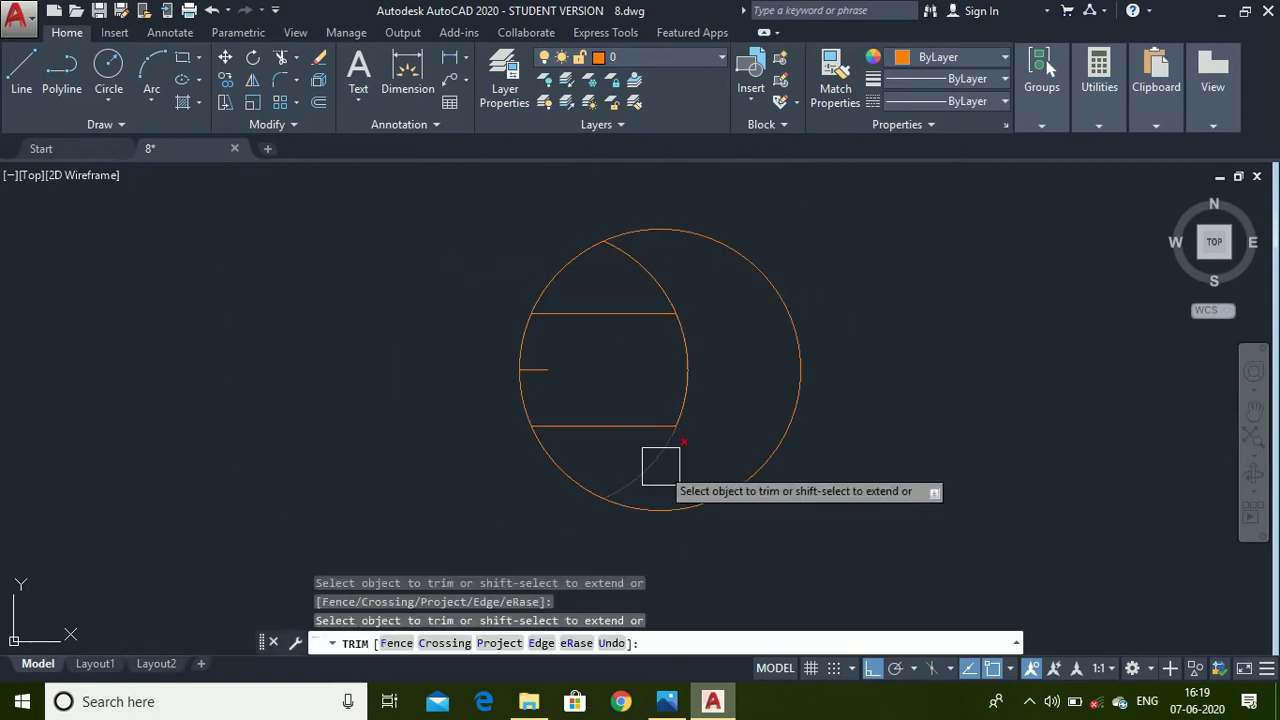
pyautogui.click(660, 286)
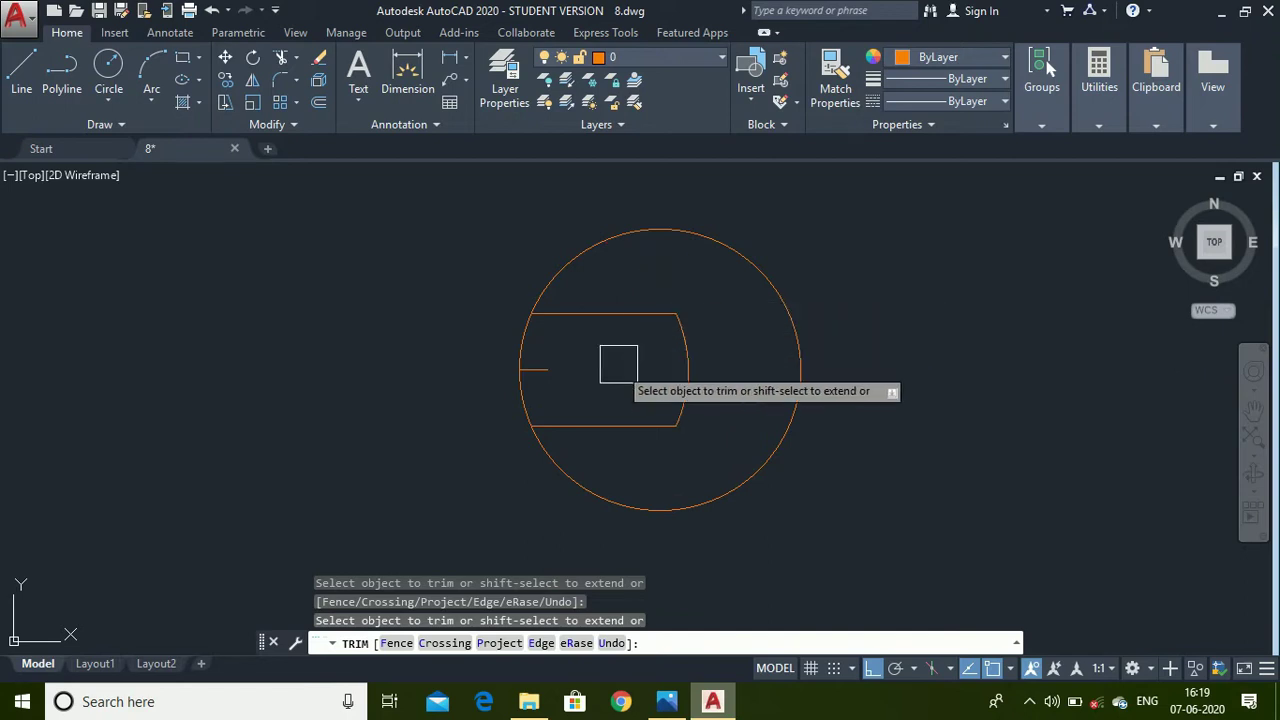
# - Trim the outer circle's arc between the left ends of the horizontal lines to open the jaw mouth
pyautogui.scroll(4, 533, 390)
pyautogui.click(501, 400)
pyautogui.click(490, 279)
pyautogui.press('Escape')
# - Delete the 2-unit horizontal construction line inside the jaw opening
pyautogui.click(439, 286)
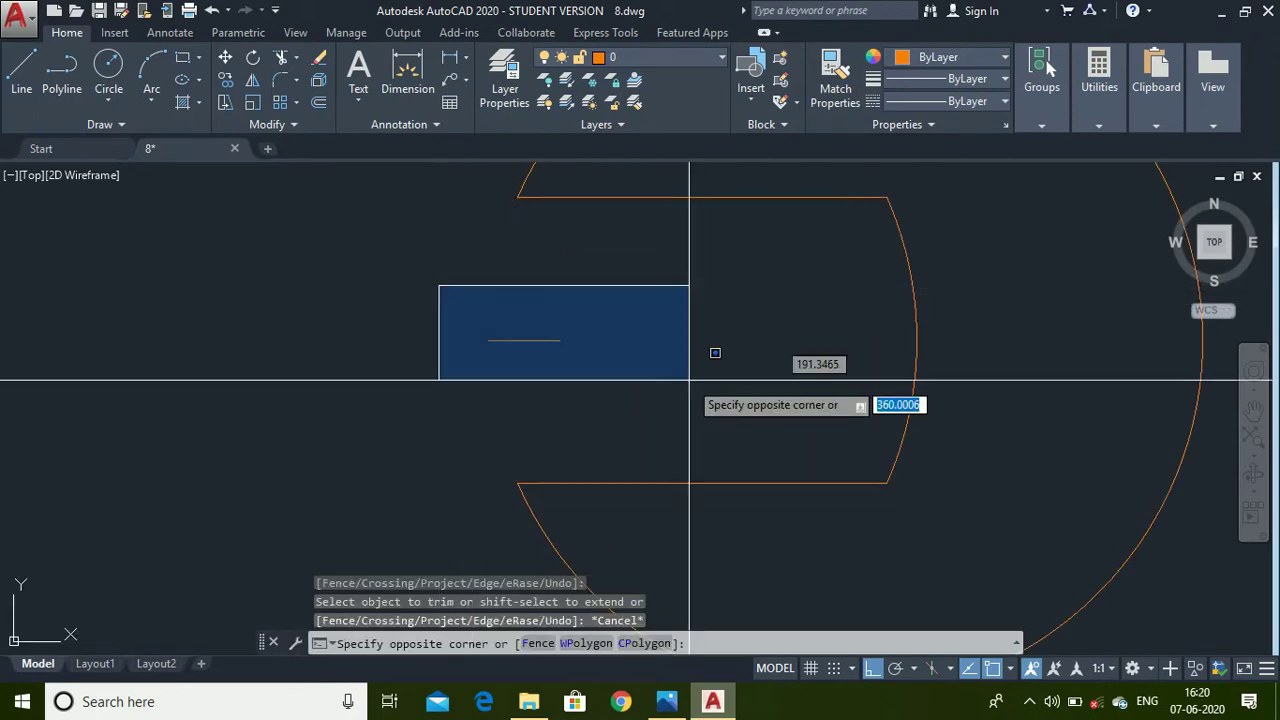
pyautogui.click(712, 426)
pyautogui.press('Delete')
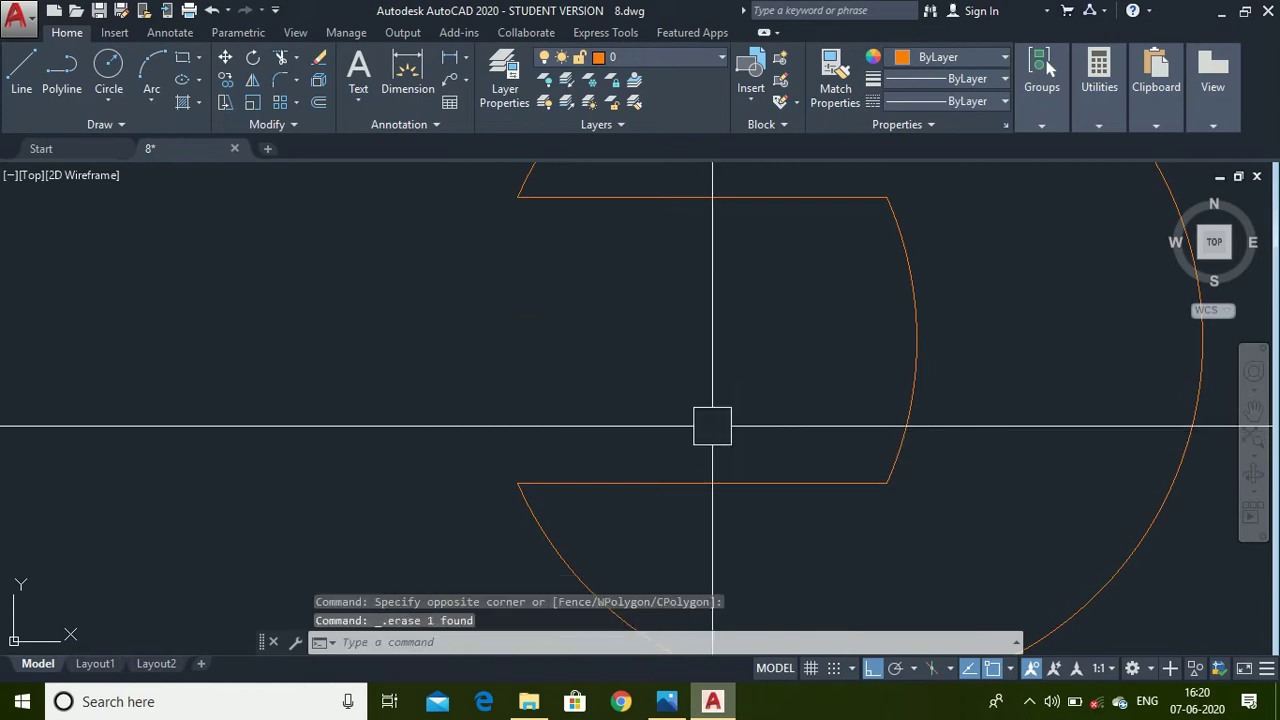
# - Check the jaw angle in 8-2d.jpg and rotate the whole jaw profile 45° about the outer arc's centre
pyautogui.scroll(-4, 712, 426)
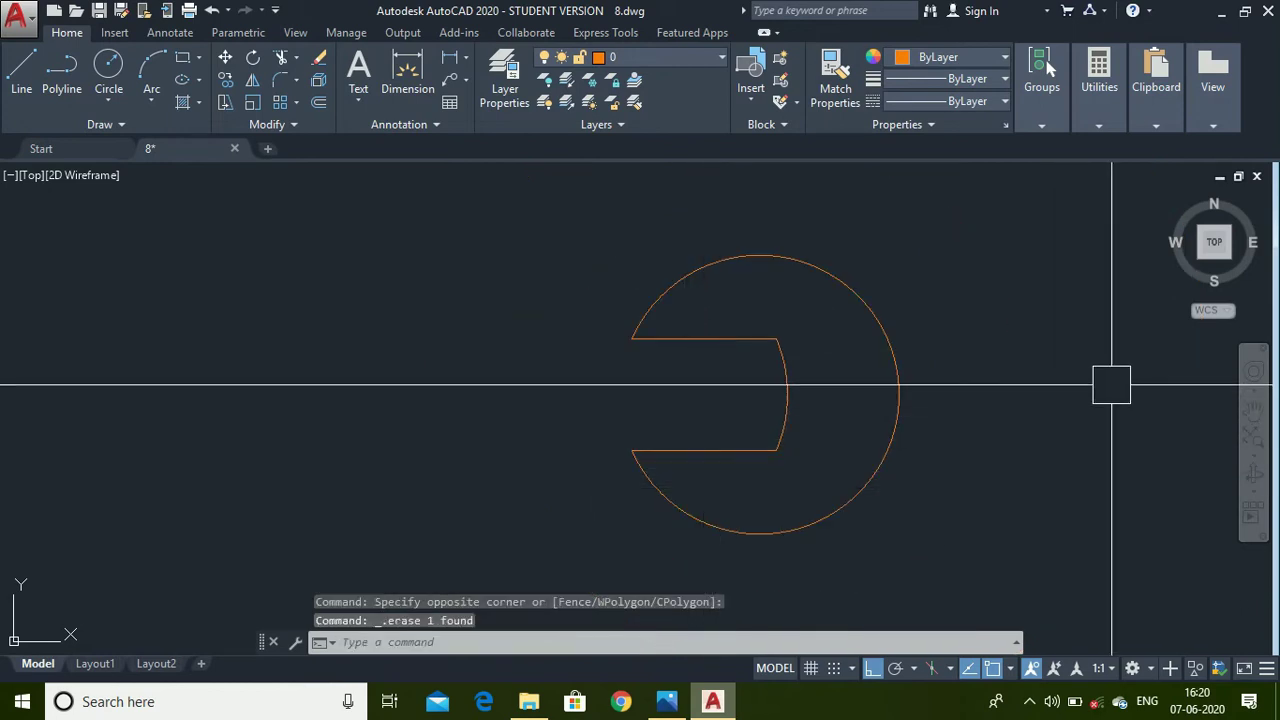
pyautogui.click(667, 701)
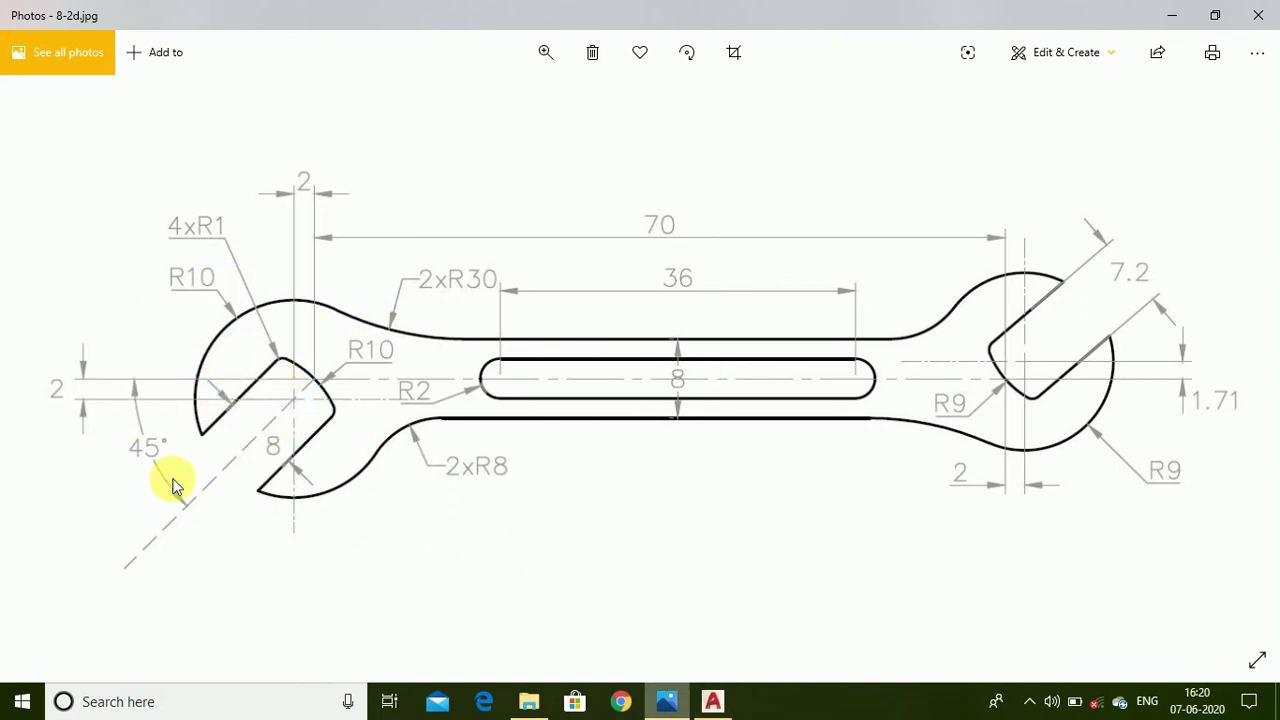
pyautogui.click(712, 701)
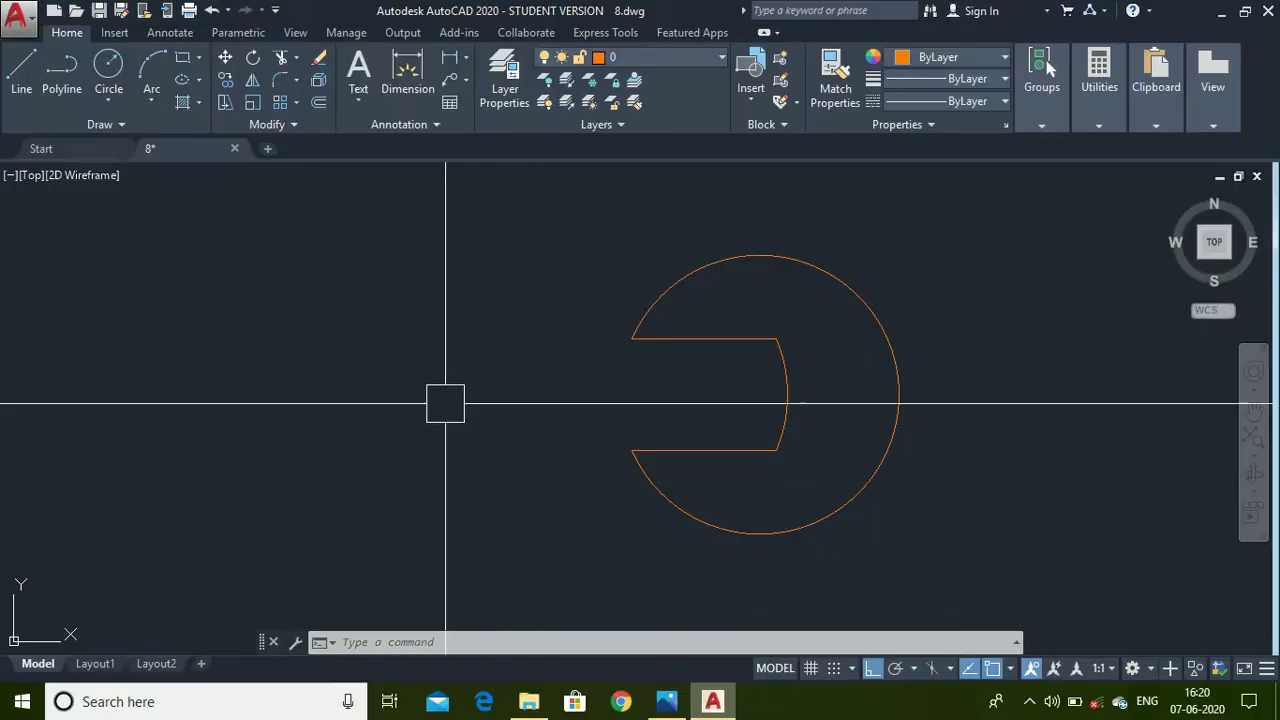
pyautogui.scroll(-4, 995, 466)
pyautogui.scroll(4, 1143, 459)
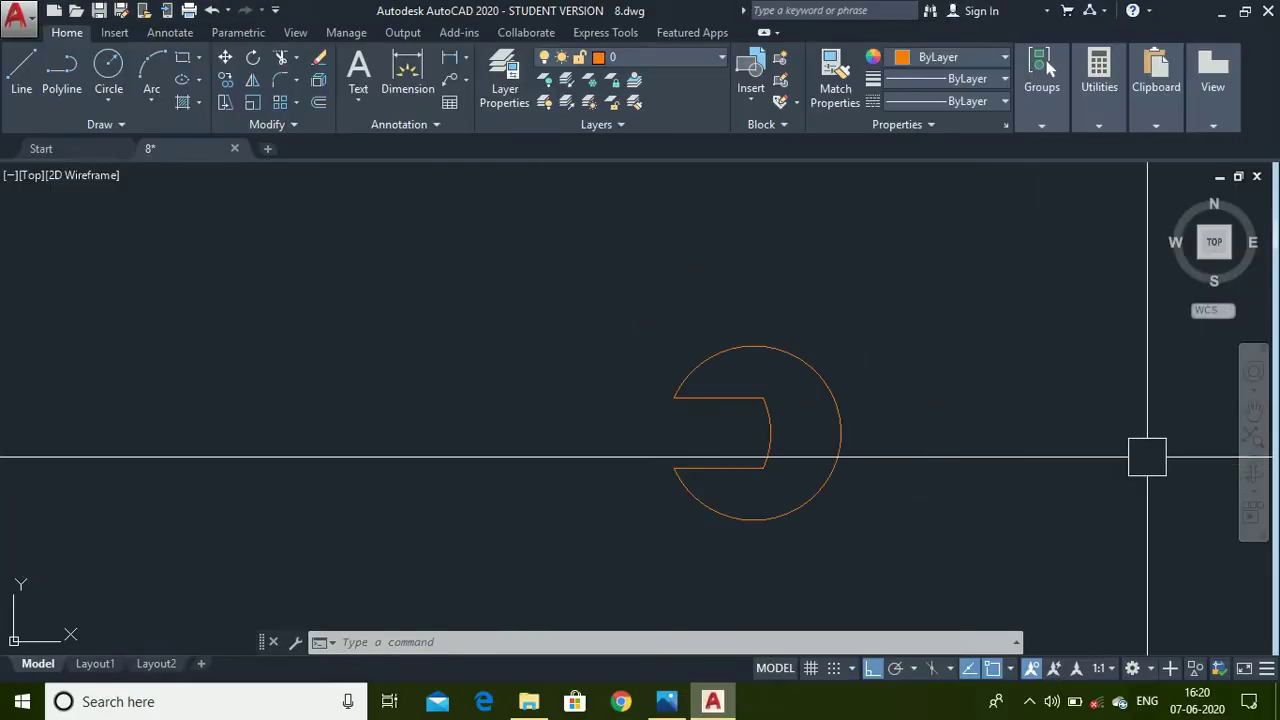
pyautogui.click(800, 525)
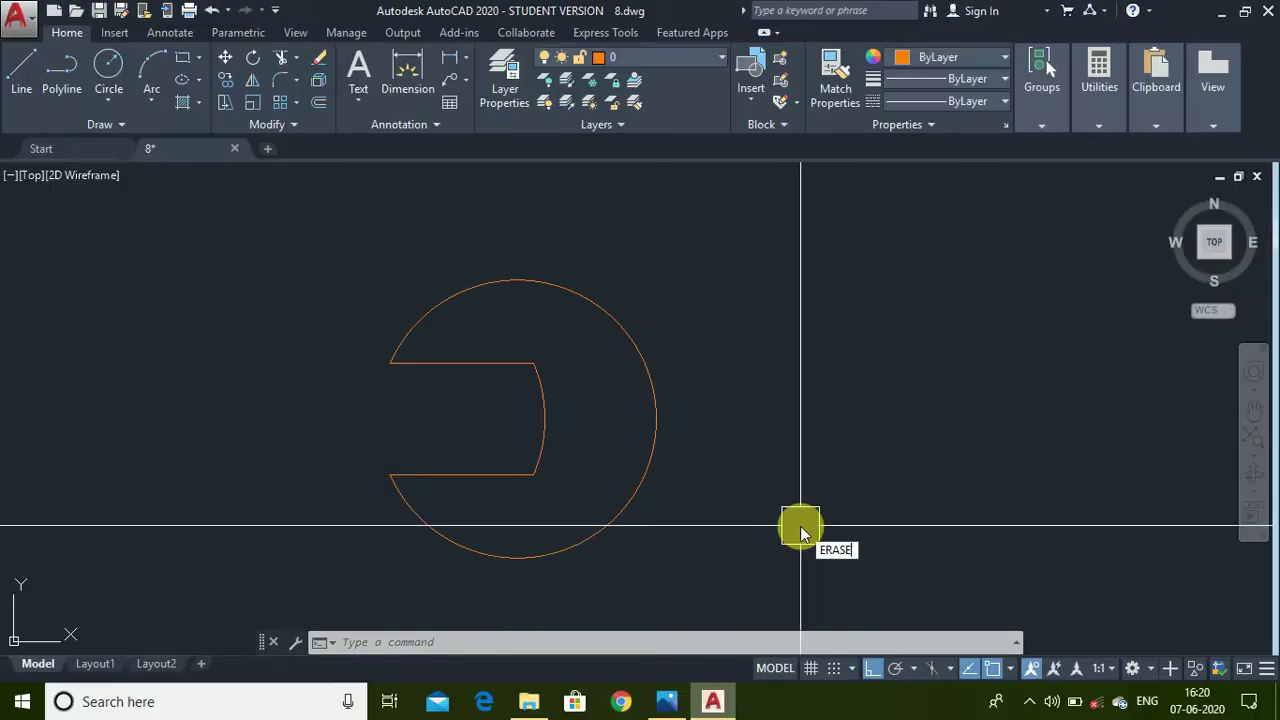
pyautogui.click(800, 525)
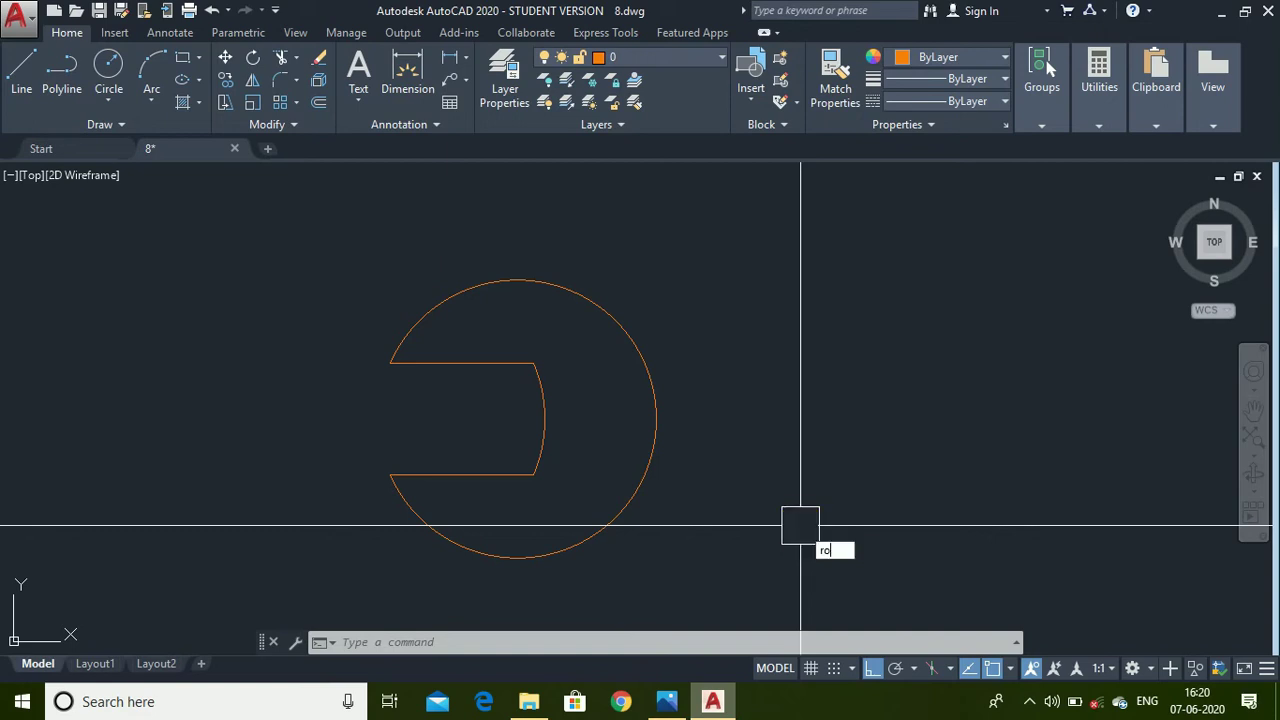
pyautogui.write('ROTate')
pyautogui.press('Return')
pyautogui.click(246, 200)
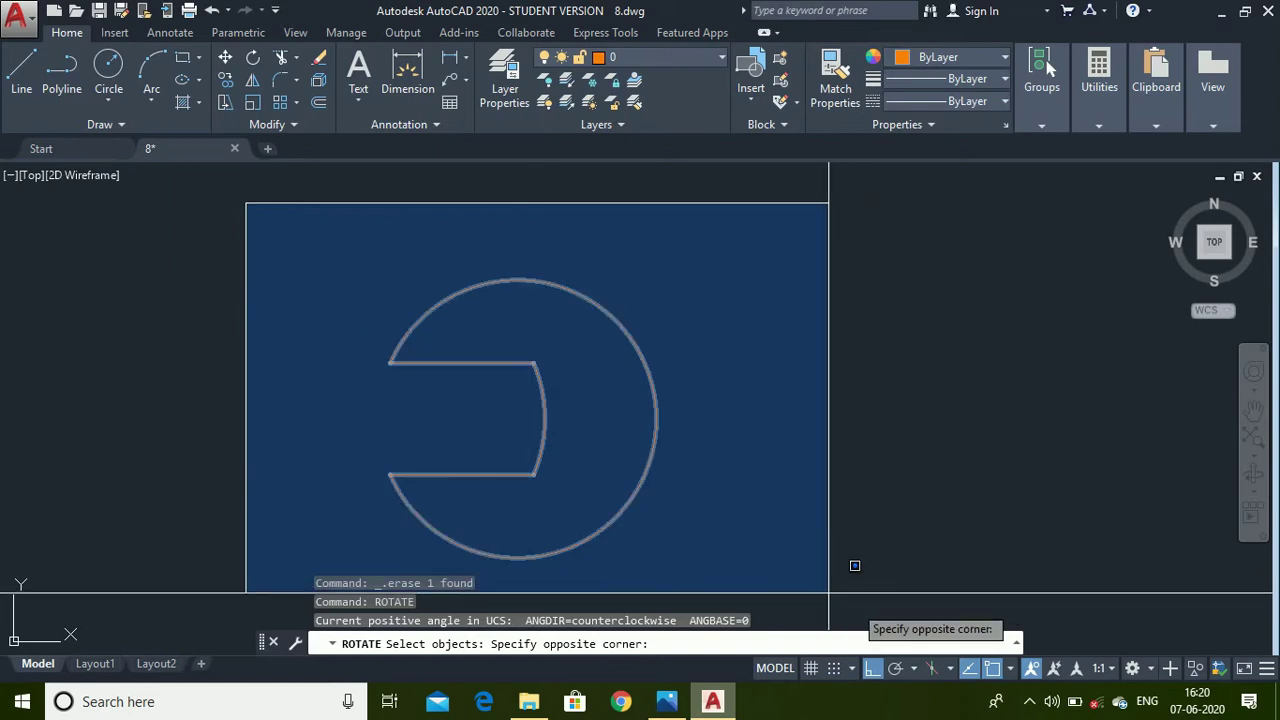
pyautogui.click(782, 590)
pyautogui.press('Return')
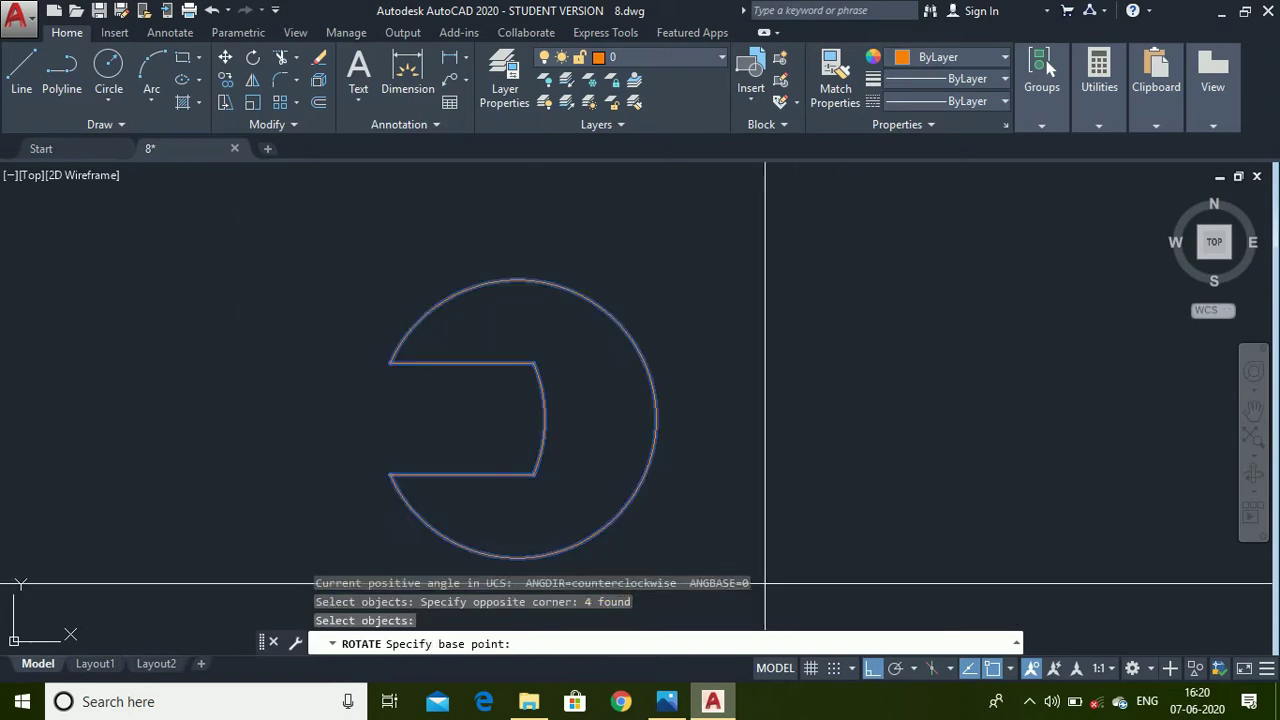
pyautogui.click(526, 419)
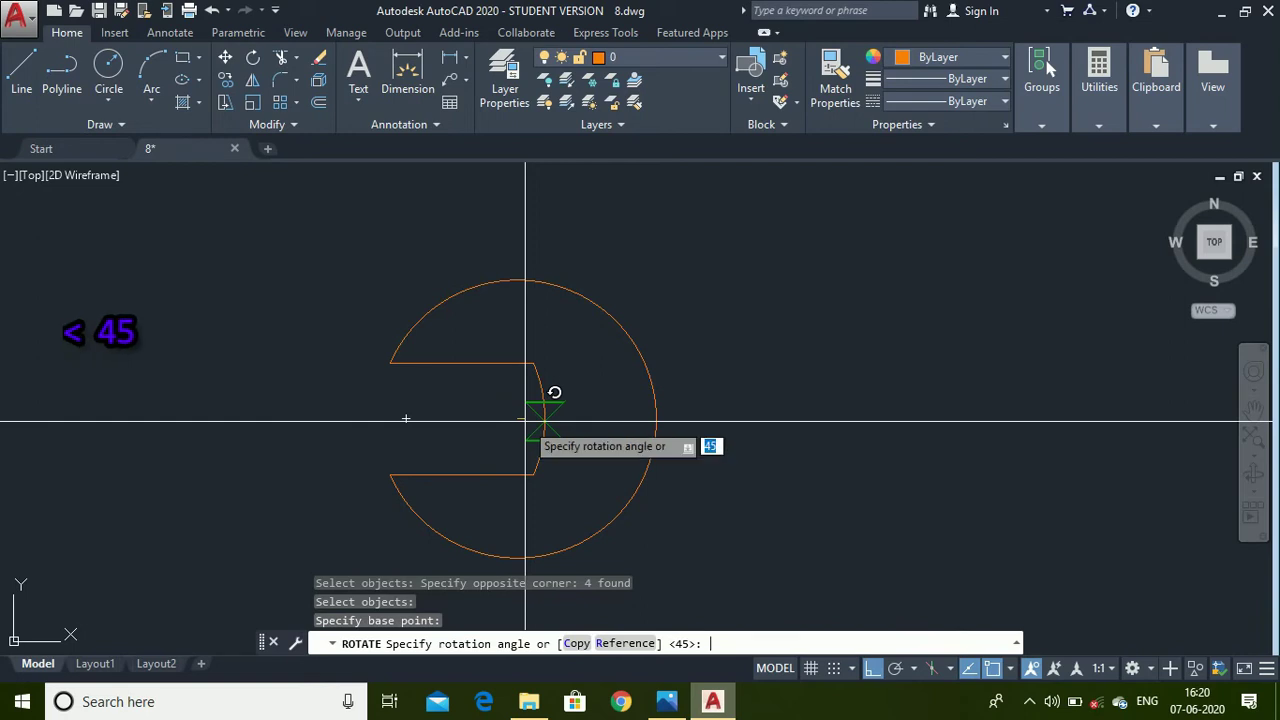
pyautogui.write('45')
pyautogui.press('Return')
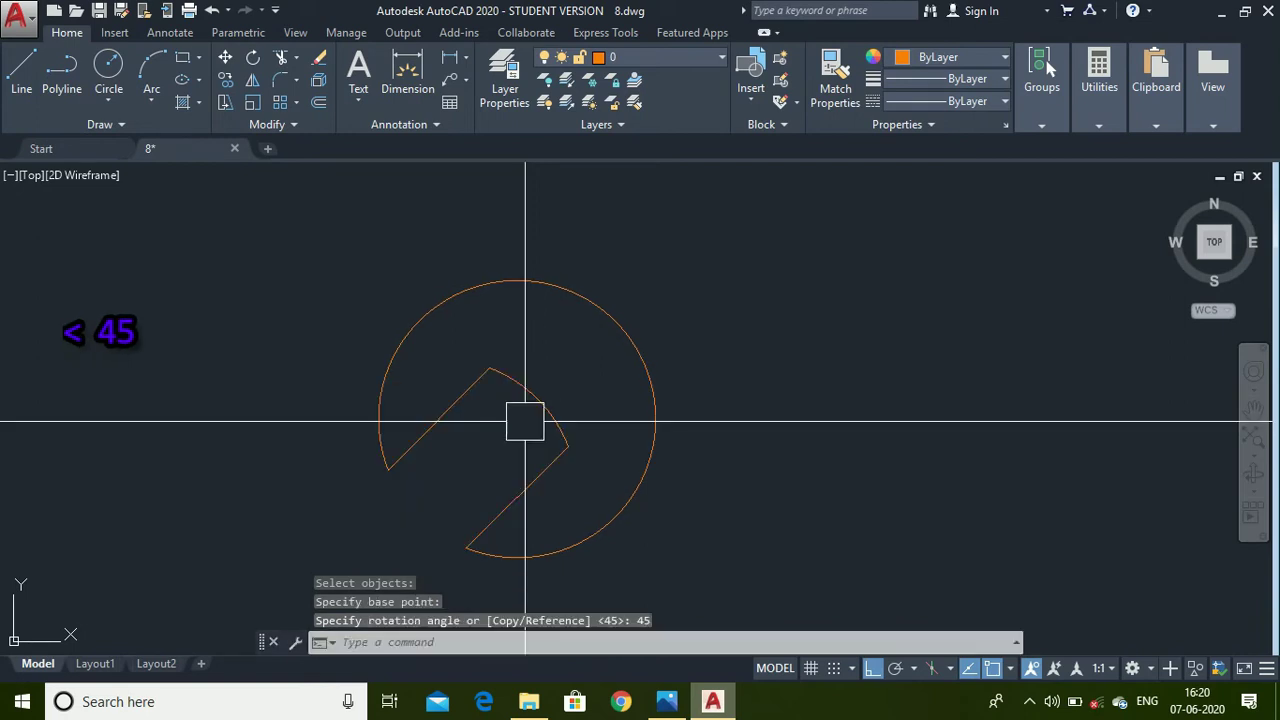
# - Check the centre distances in 8-2d.jpg and draw connected lines from the outer arc's centre, 2 units up and 2 units right
pyautogui.scroll(-2, 395, 361)
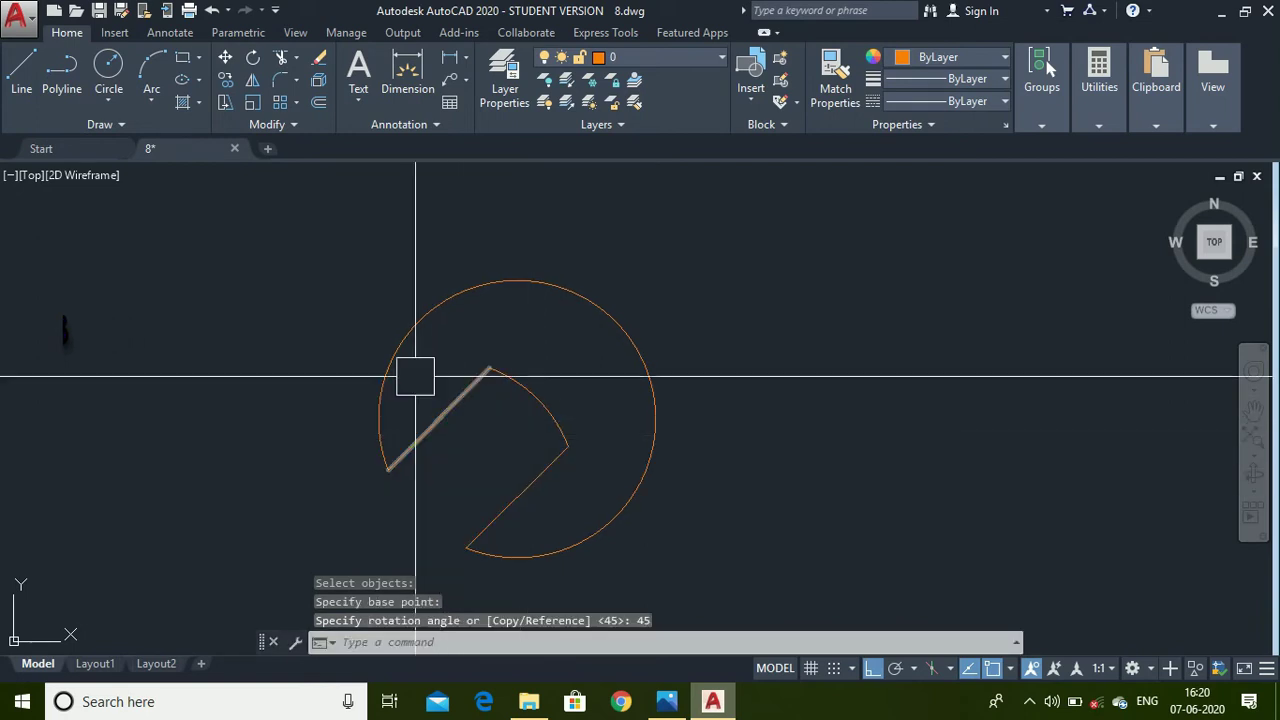
pyautogui.click(666, 701)
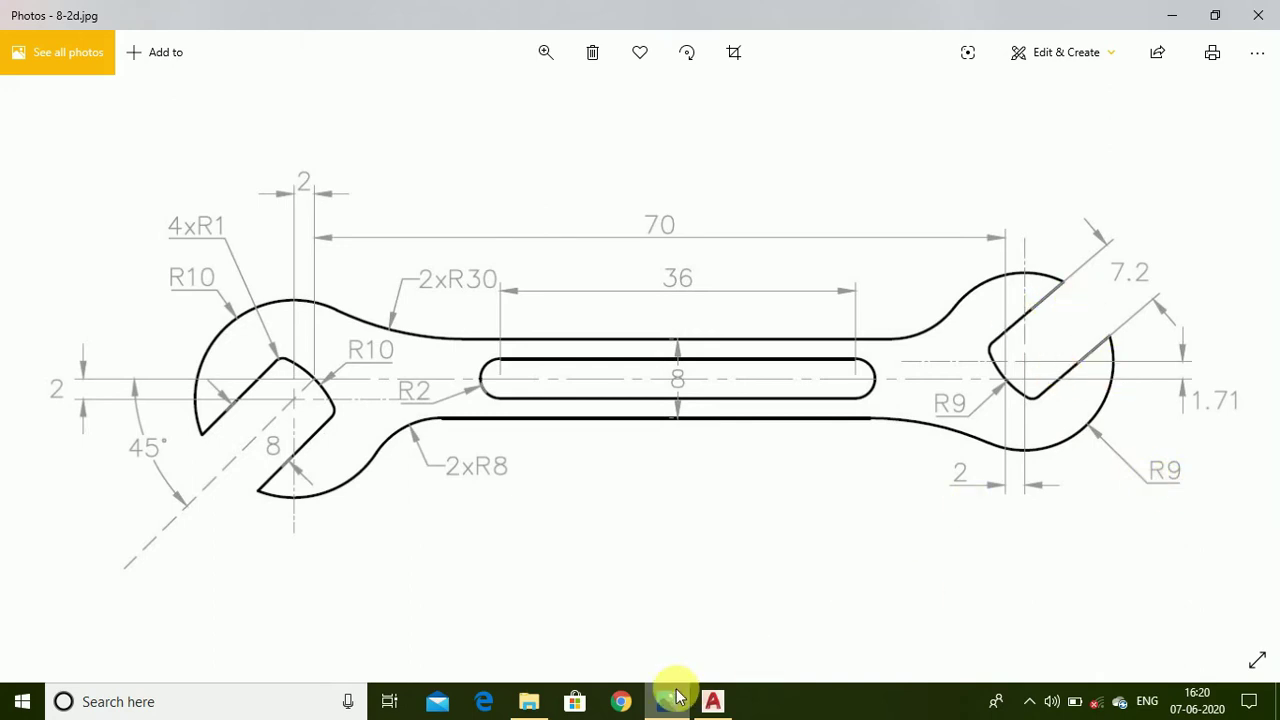
pyautogui.click(712, 700)
pyautogui.write('l')
pyautogui.press('Return')
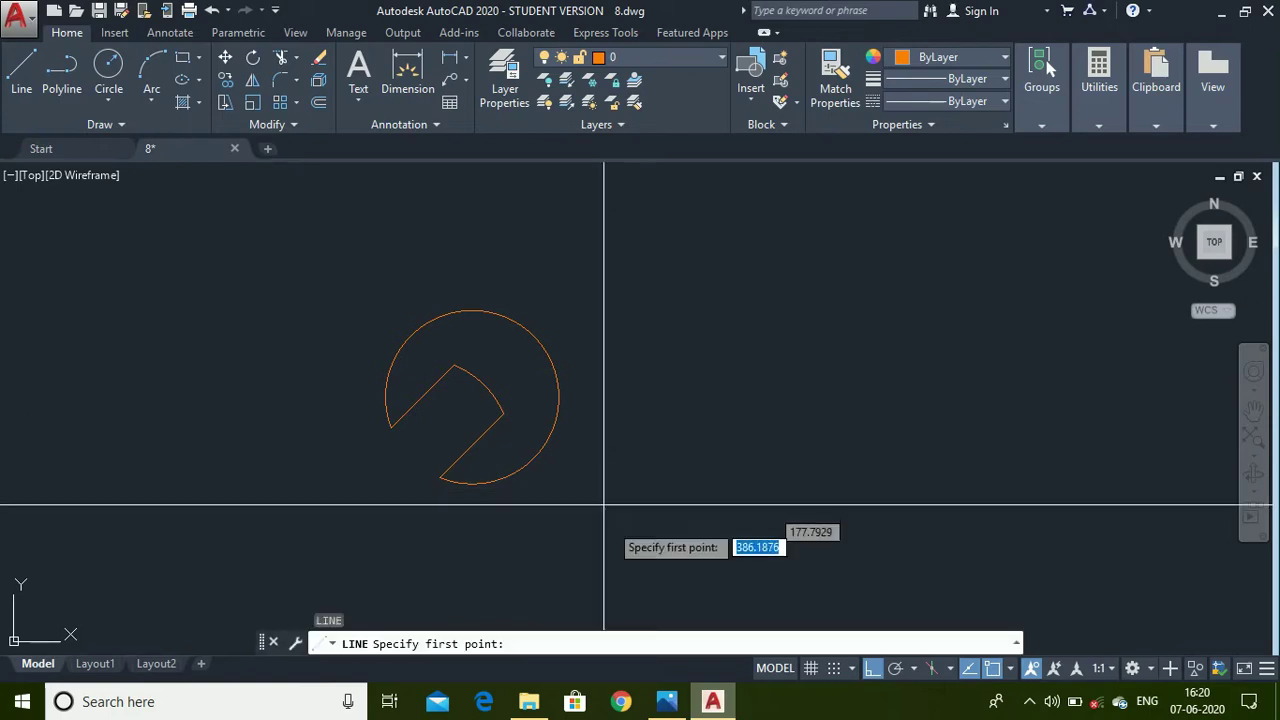
pyautogui.click(668, 703)
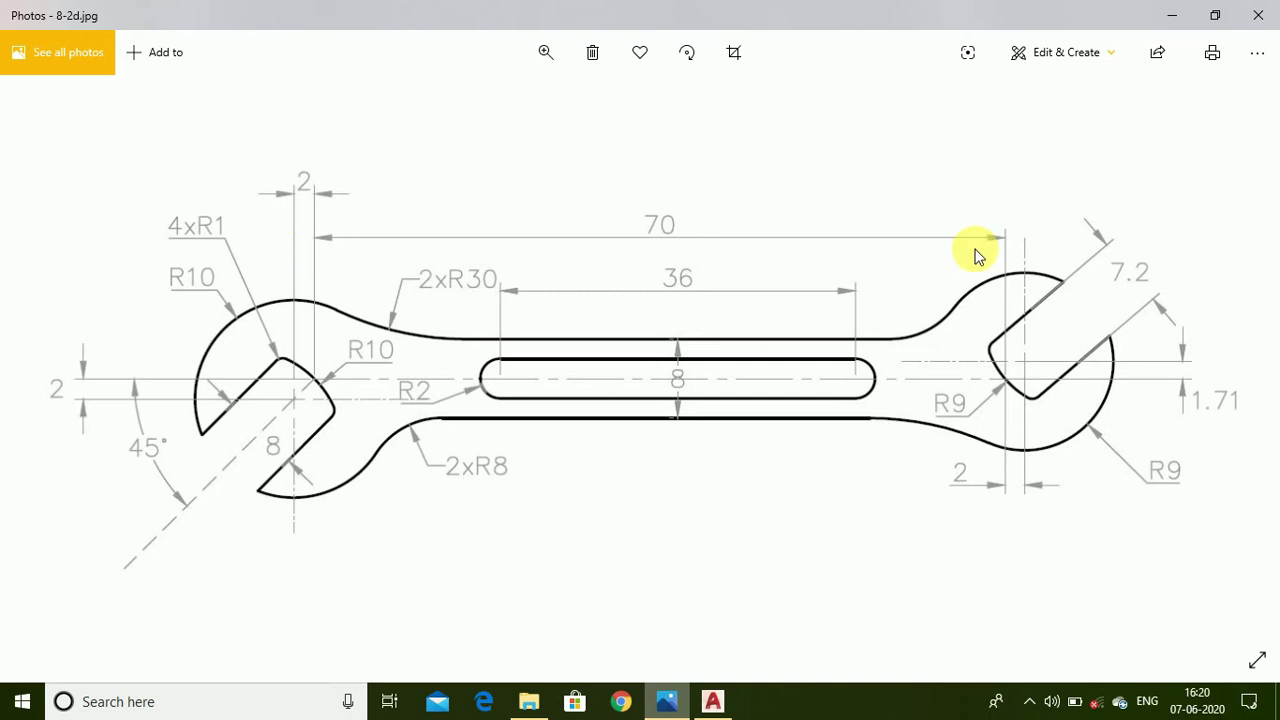
pyautogui.click(711, 703)
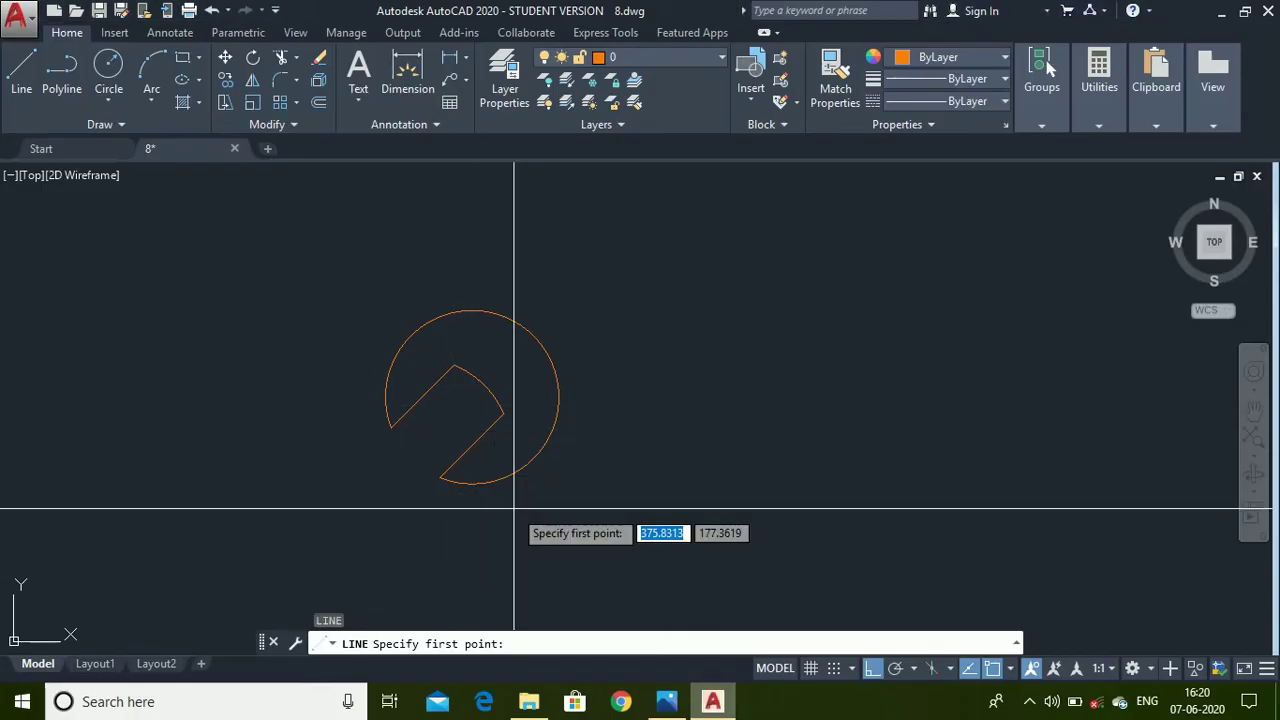
pyautogui.scroll(2, 511, 492)
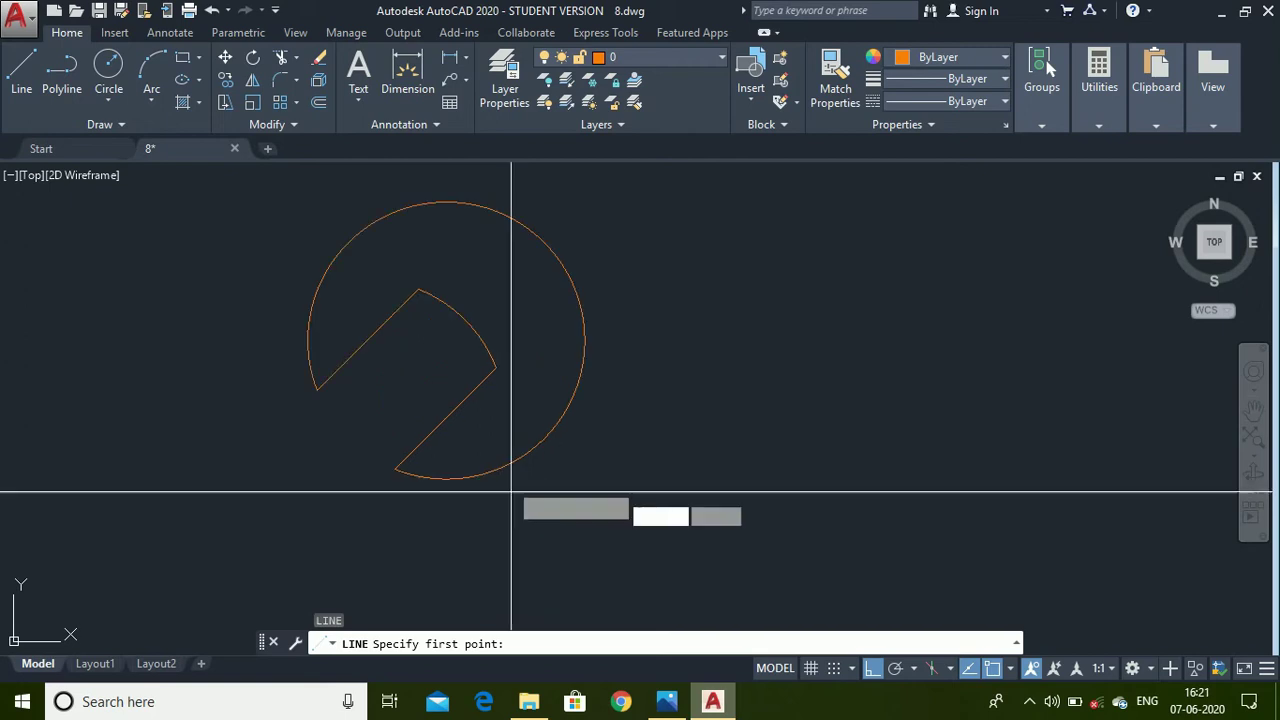
pyautogui.click(446, 341)
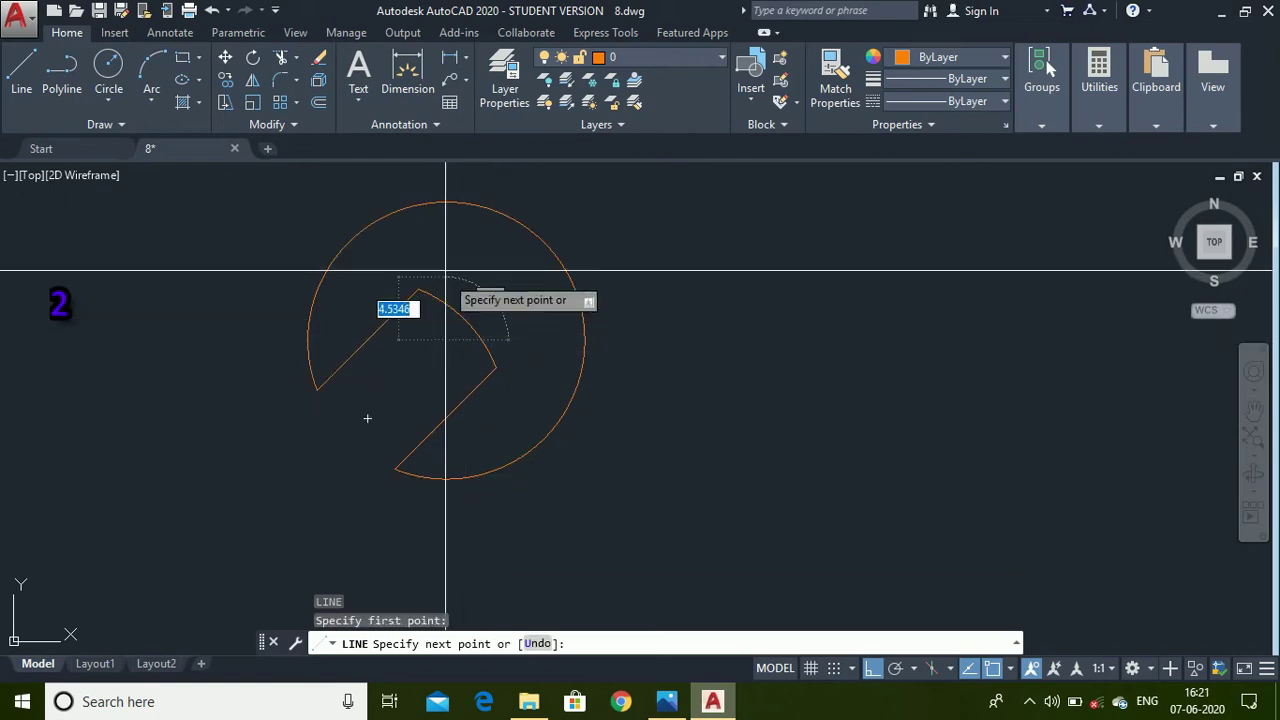
pyautogui.write('2')
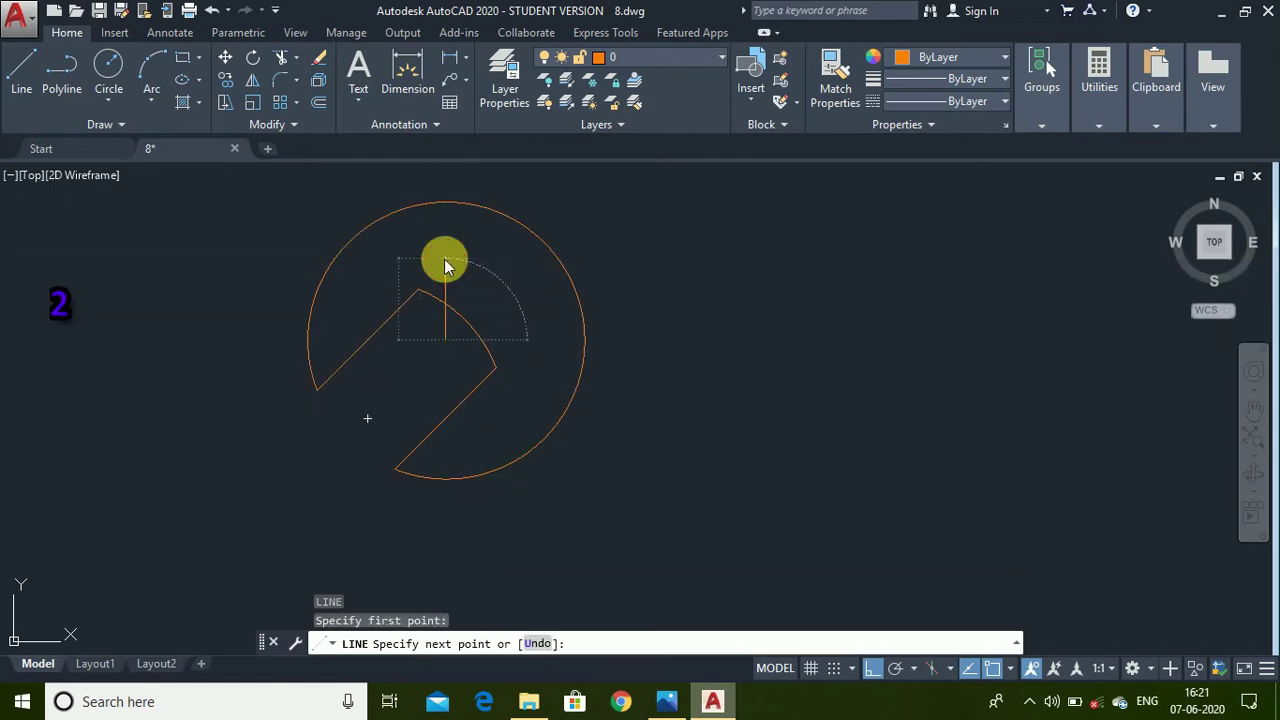
pyautogui.press('Return')
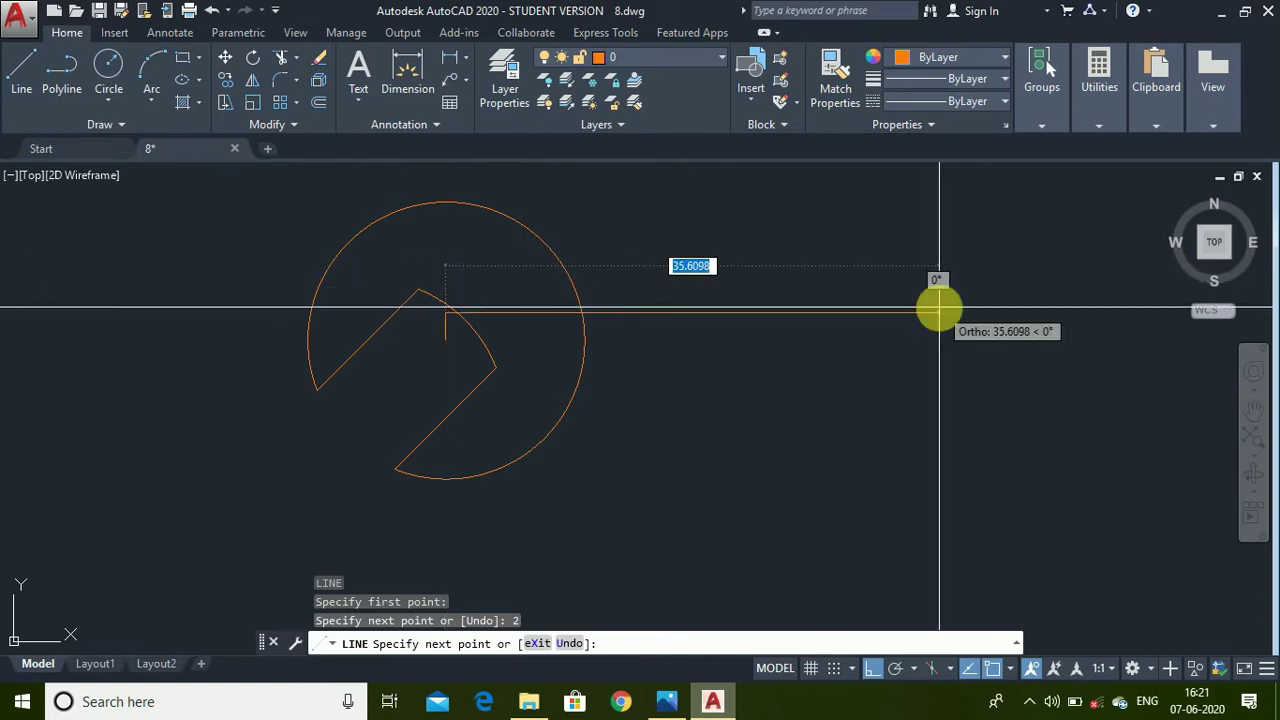
pyautogui.write('2')
pyautogui.press('Return')
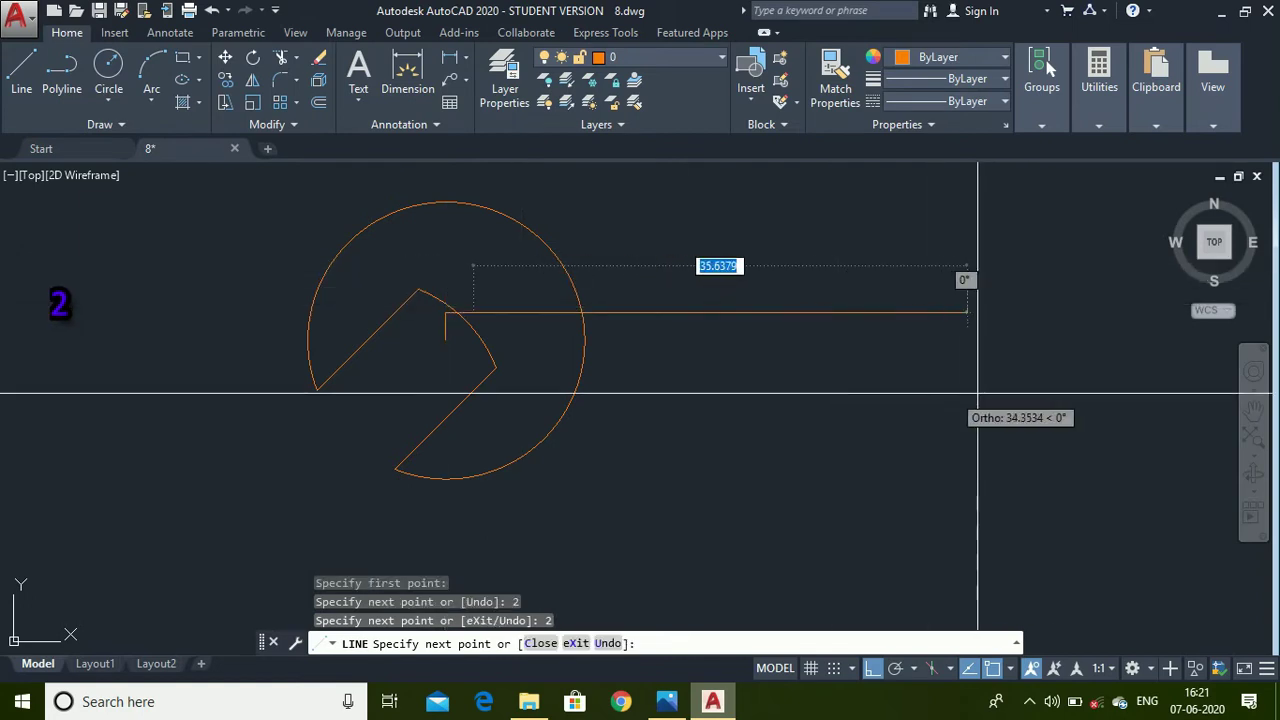
# - Continue the construction line 70 units right, another 2 units right and 2 units up, and end it there
pyautogui.press('BackSpace')
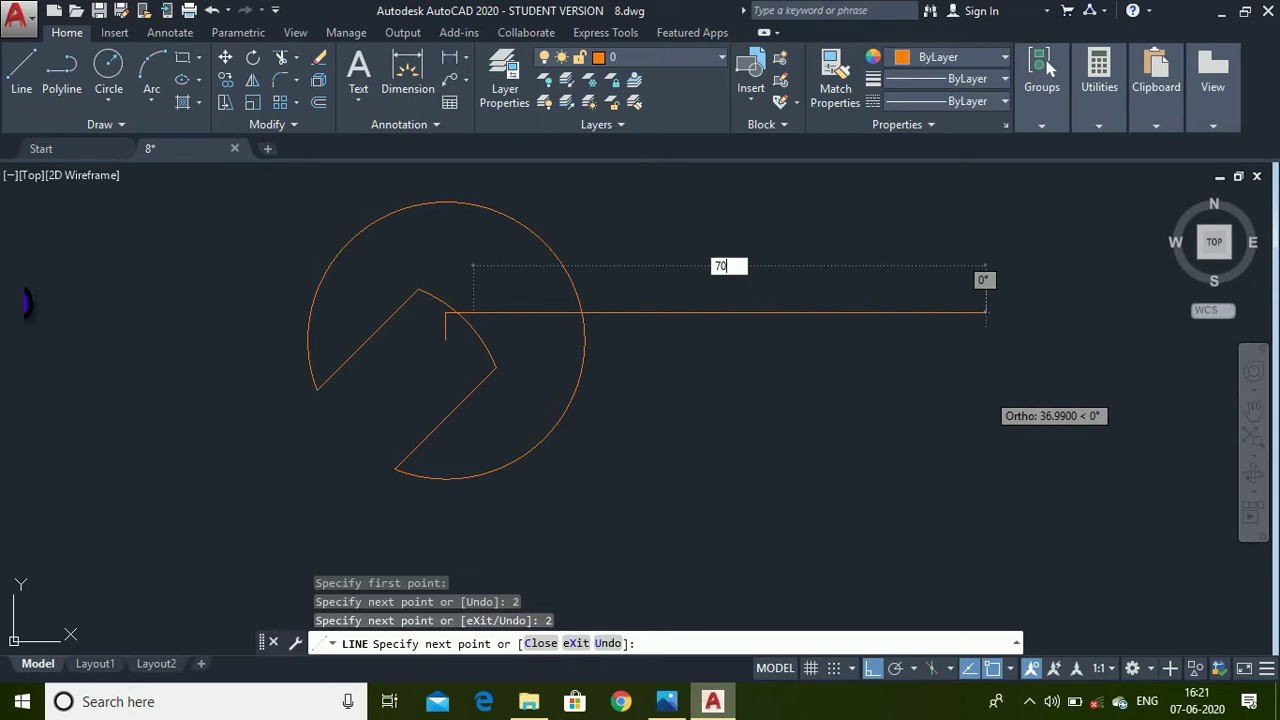
pyautogui.write('70')
pyautogui.press('Return')
pyautogui.scroll(-5, 890, 430)
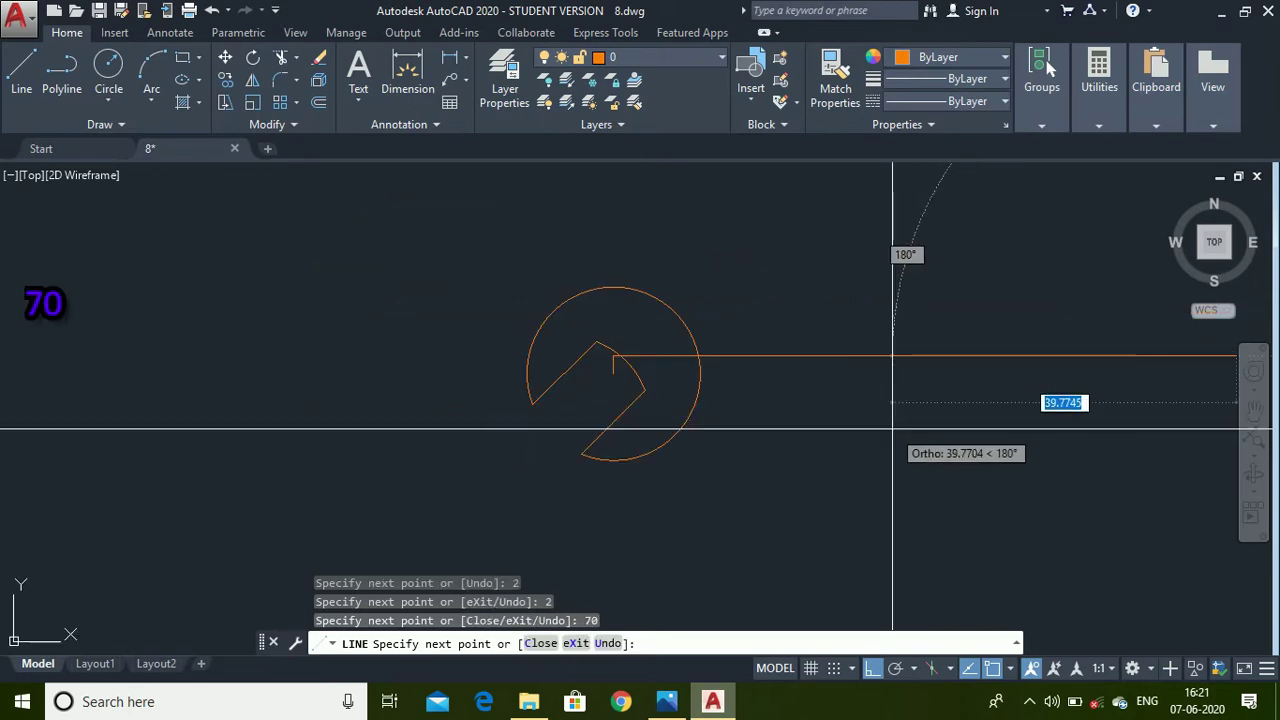
pyautogui.scroll(5, 1020, 420)
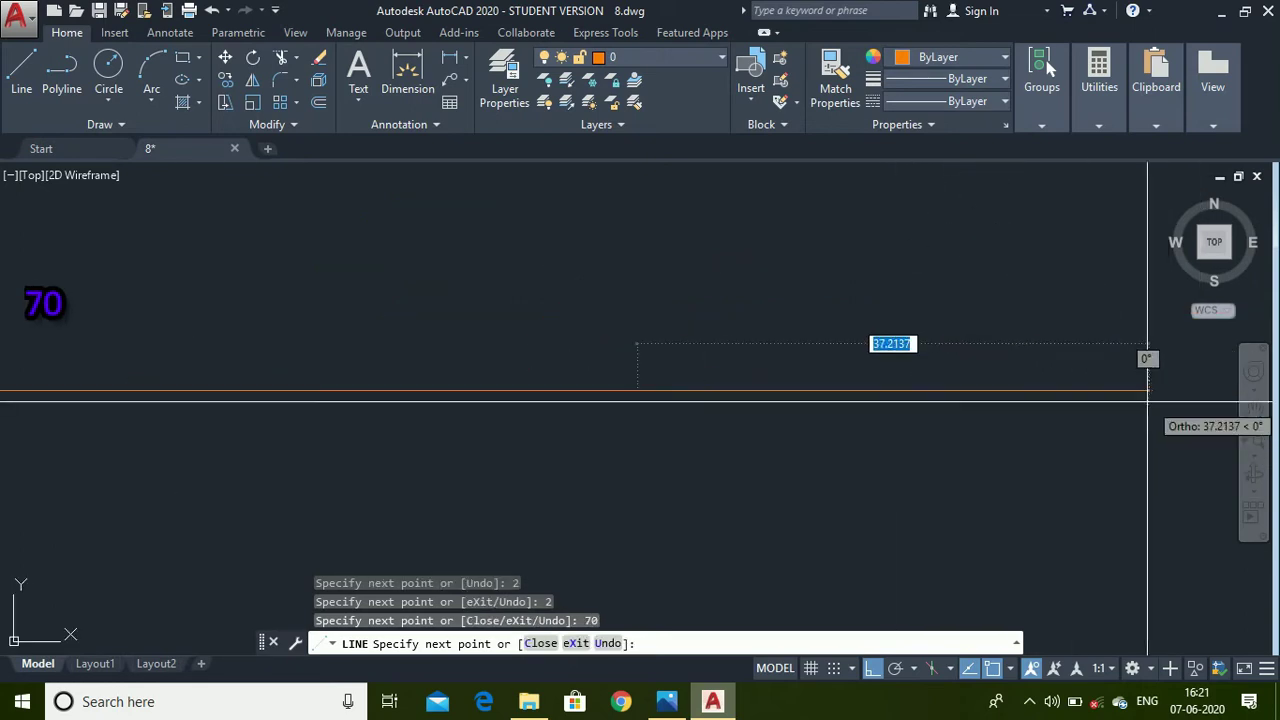
pyautogui.press('BackSpace')
pyautogui.write('2')
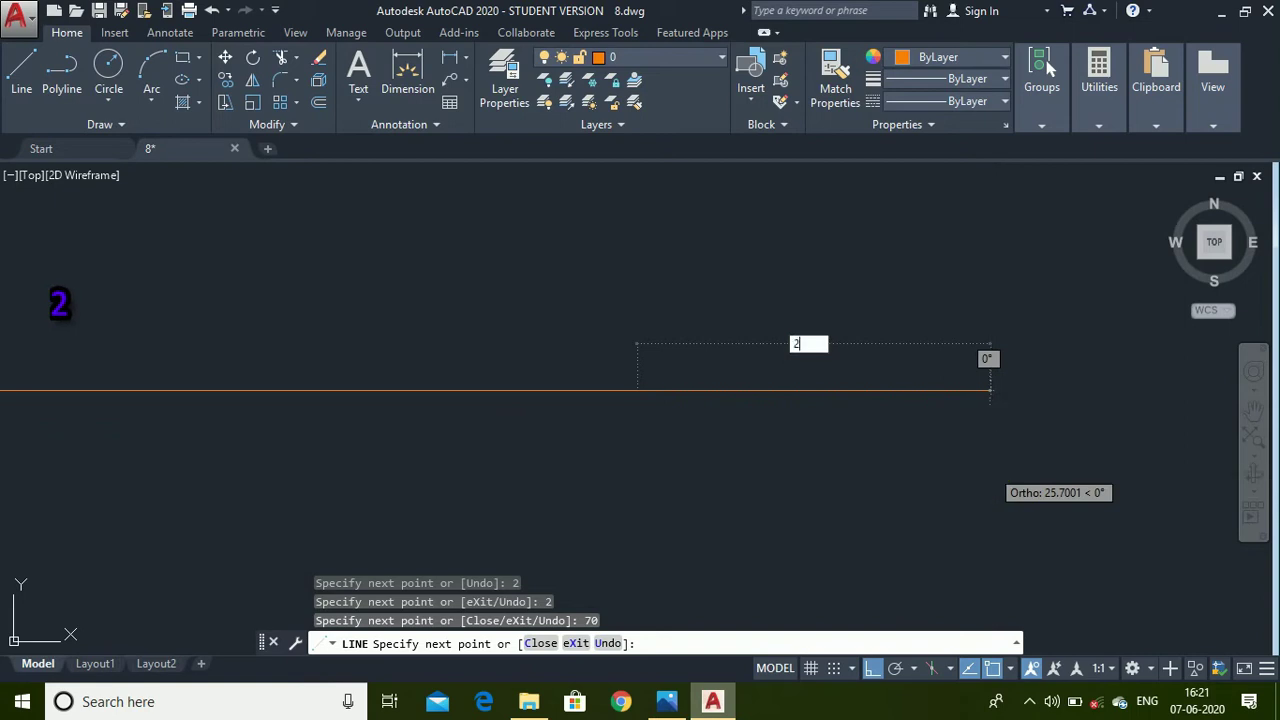
pyautogui.press('Return')
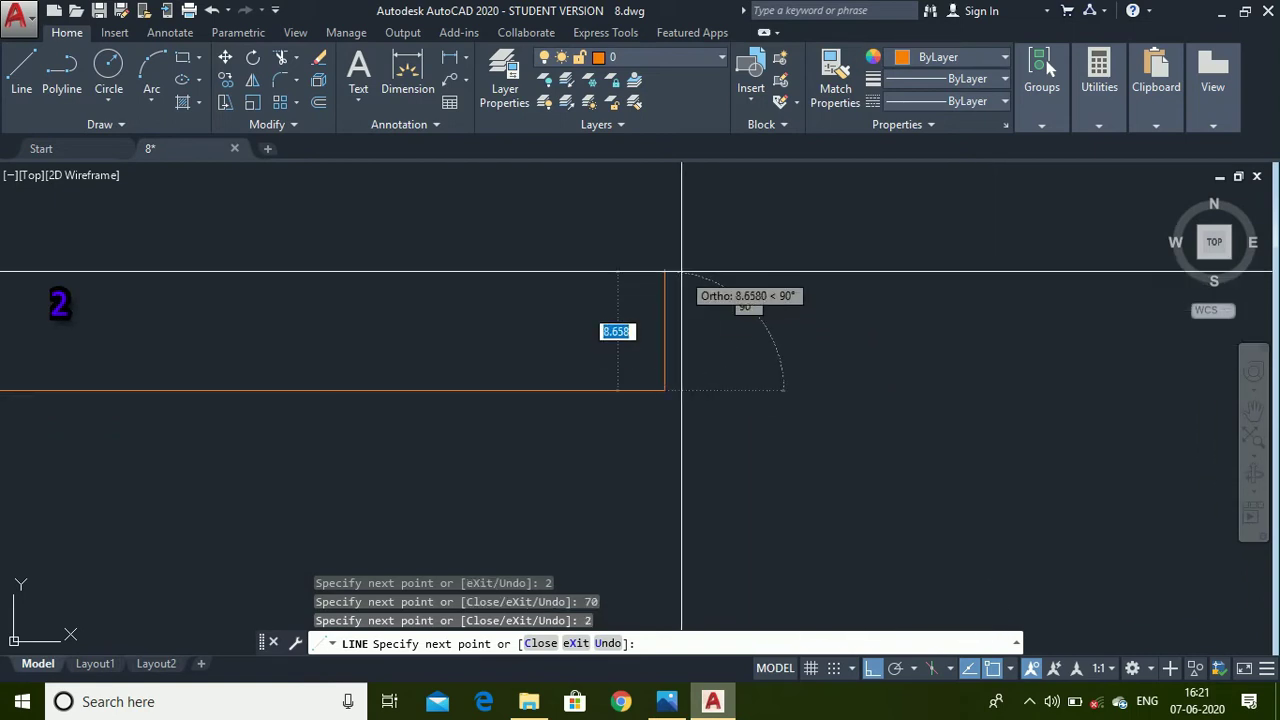
pyautogui.press('Return')
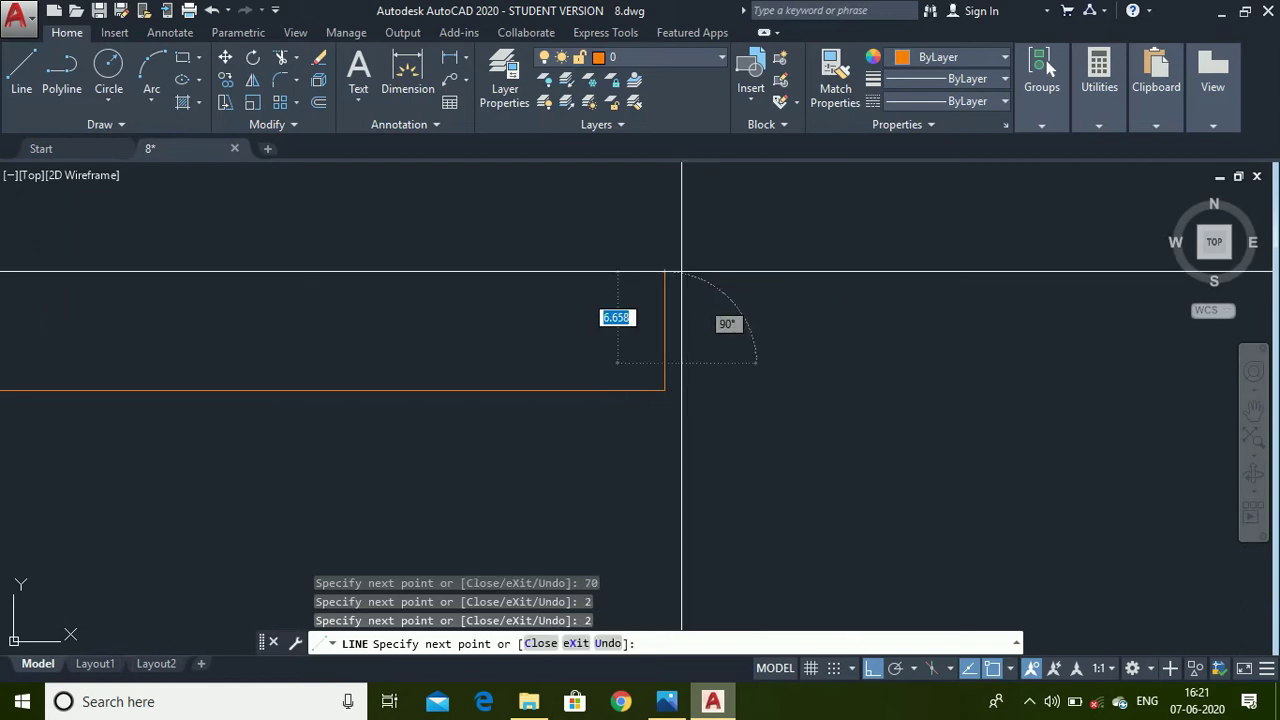
pyautogui.press('Escape')
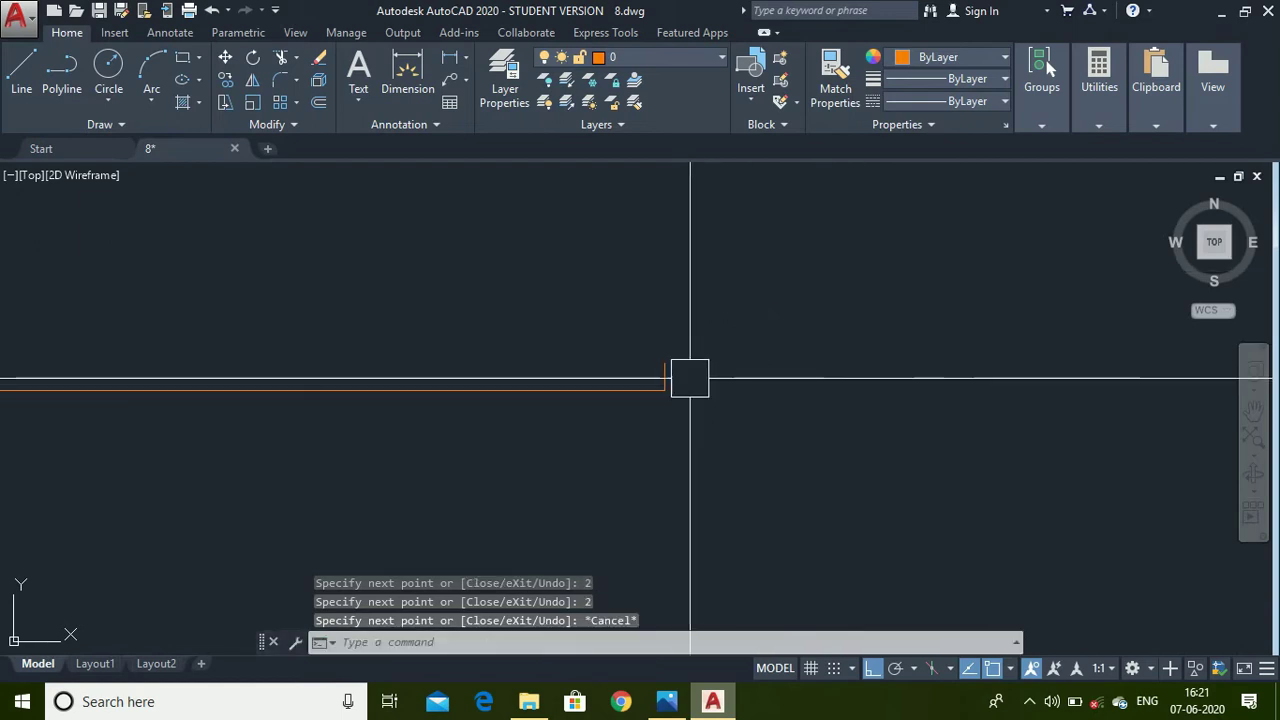
# - Draw a circle of radius 9 centred on the free upper end of the construction line for the second jaw
pyautogui.scroll(-2, 680, 358)
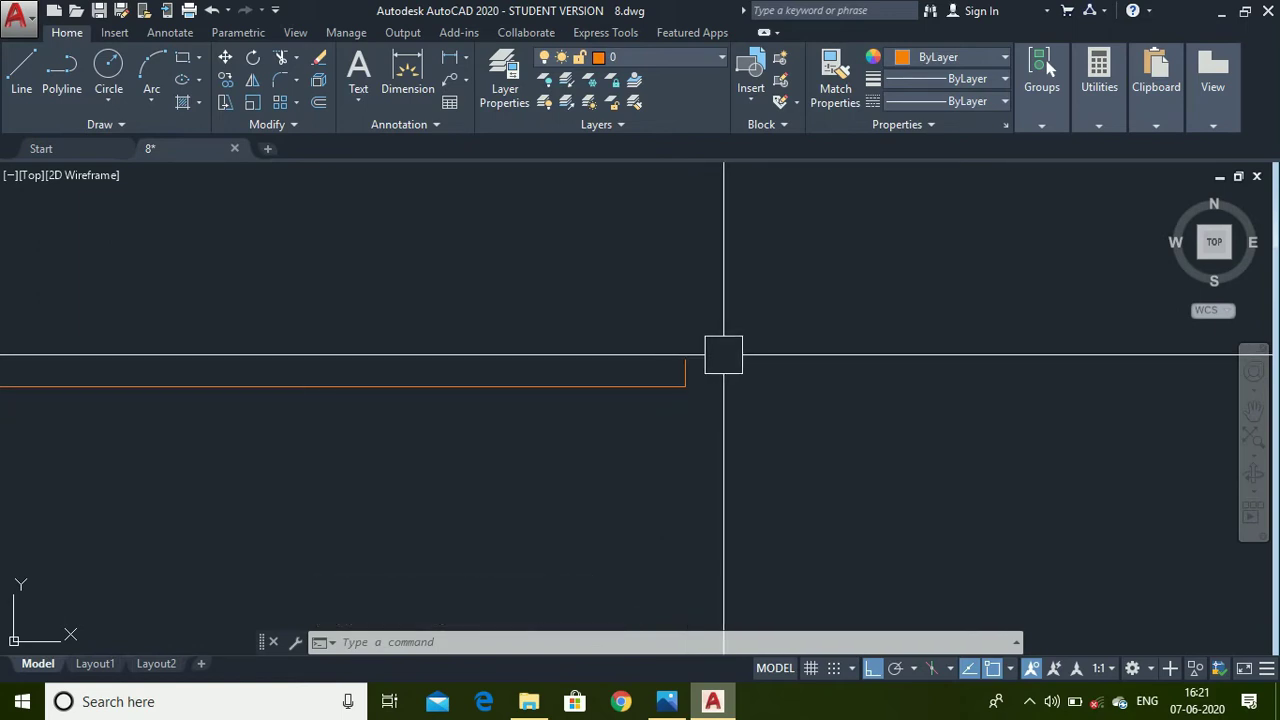
pyautogui.press('Return')
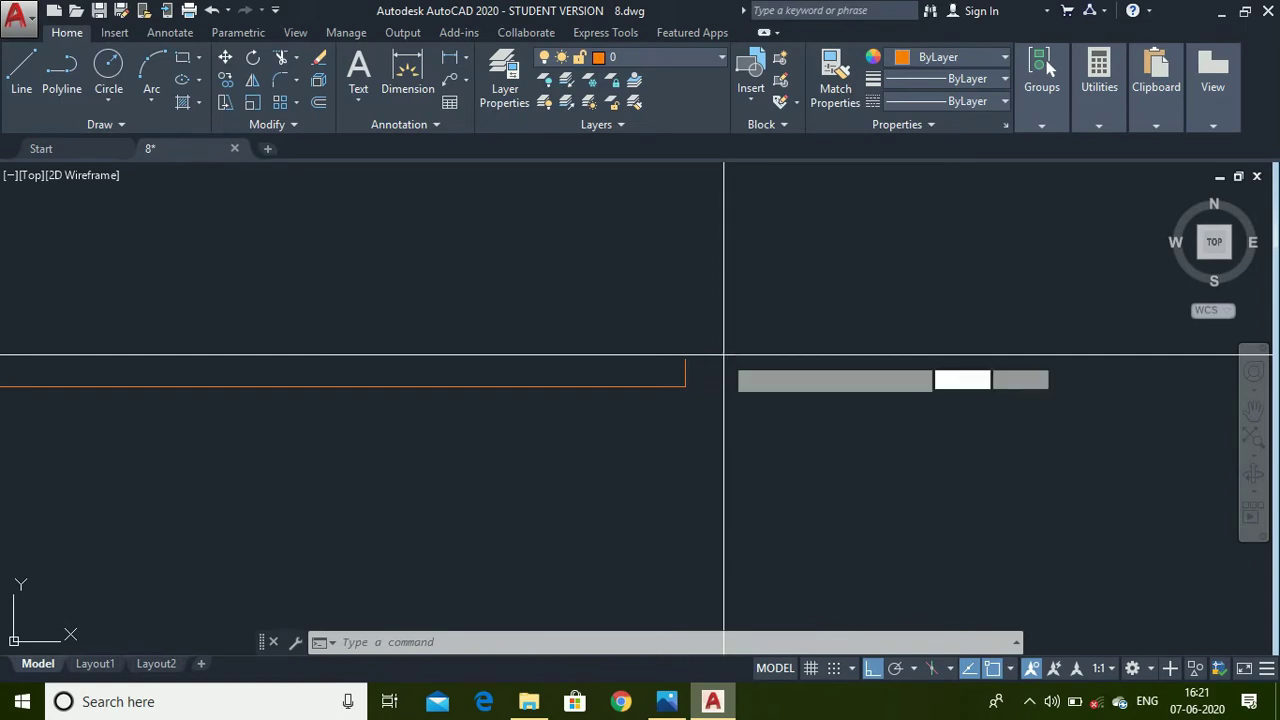
pyautogui.click(686, 358)
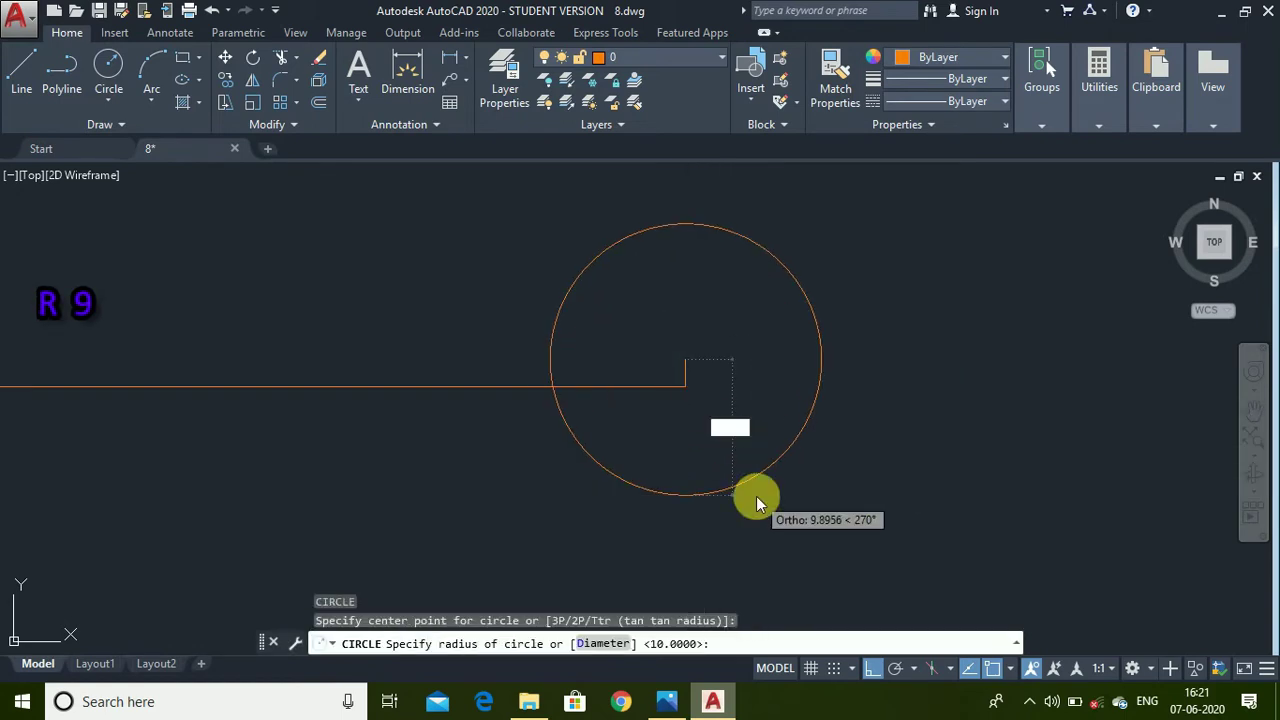
pyautogui.write('9')
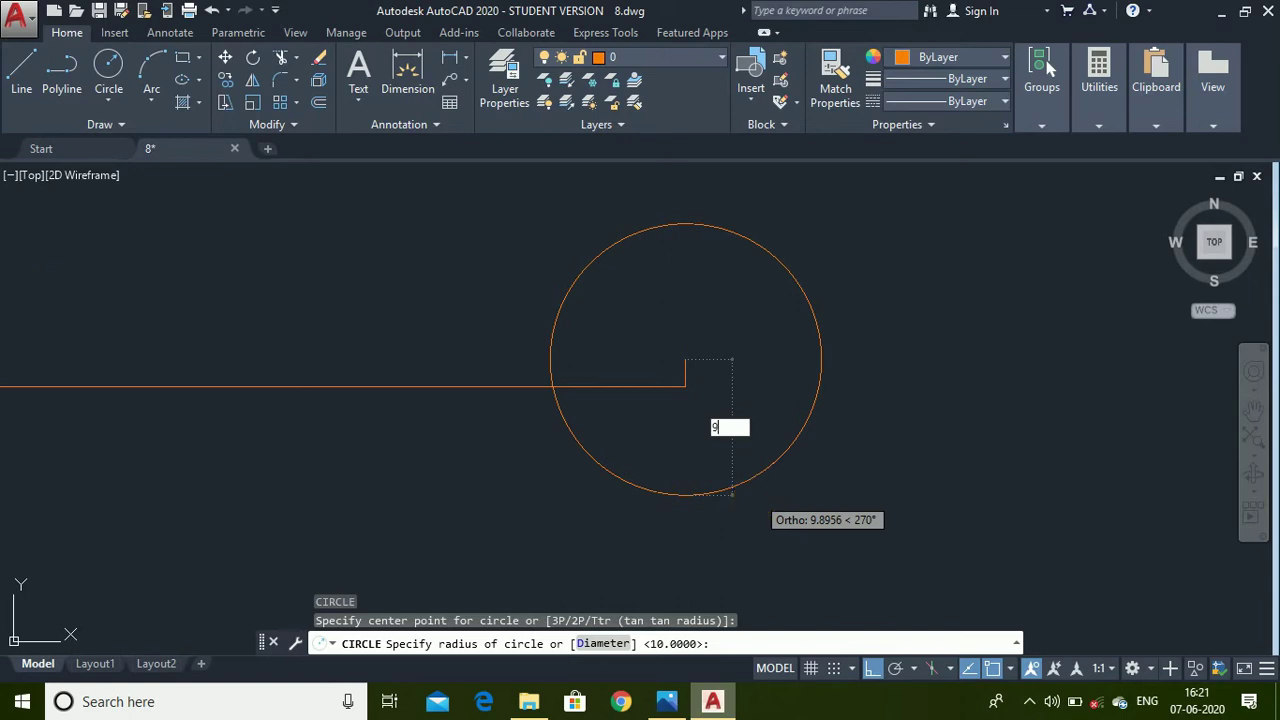
pyautogui.press('Return')
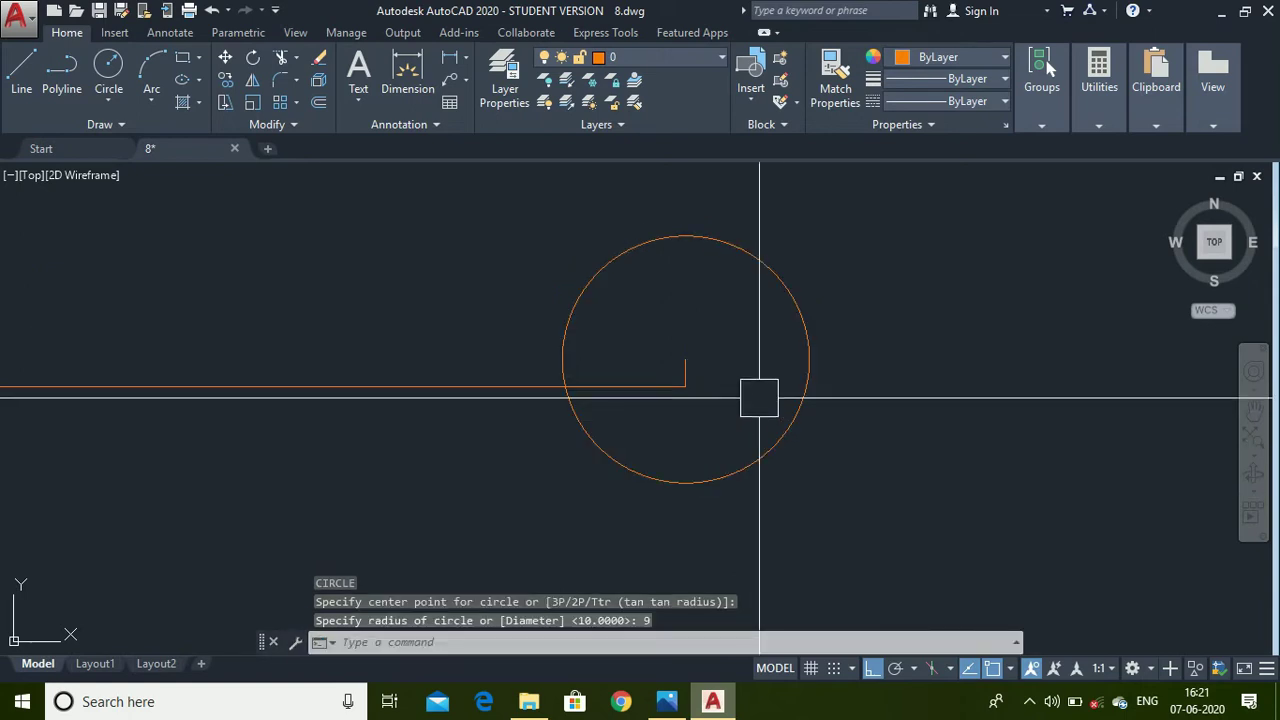
# - Draw a horizontal line from the R9 circle's centre to the right, ending well outside the circle
pyautogui.write('l')
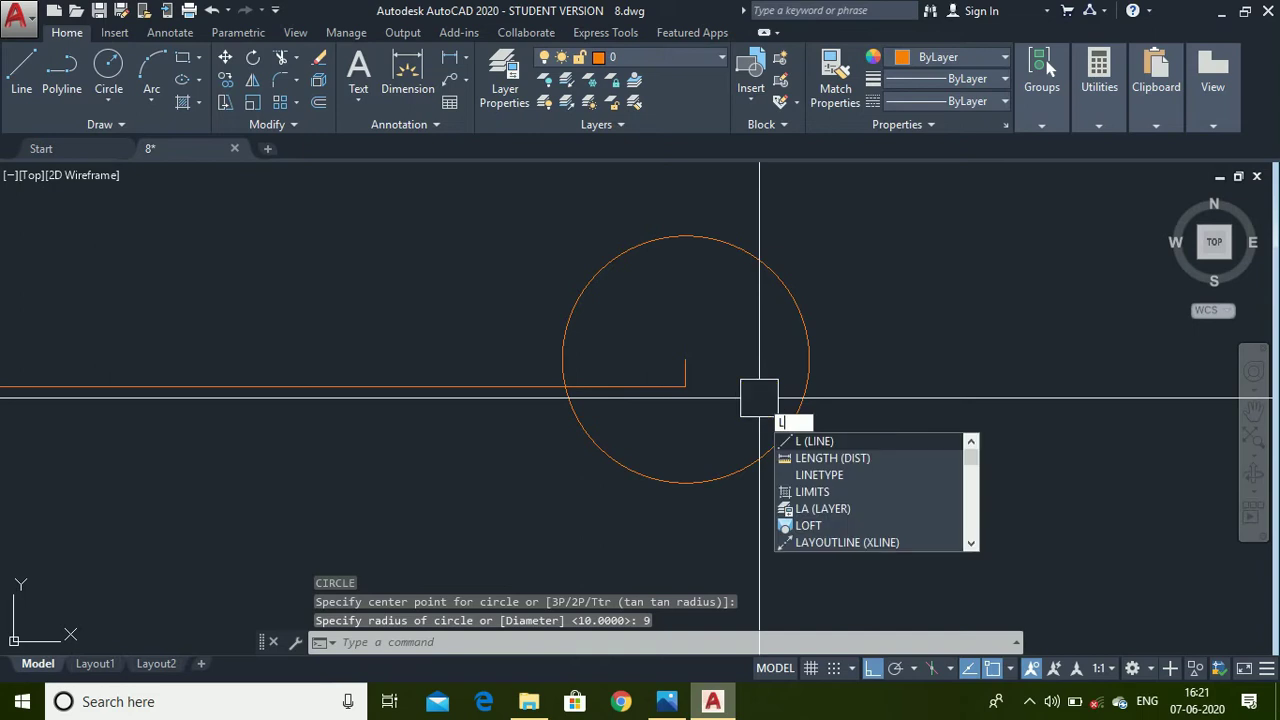
pyautogui.press('Return')
pyautogui.click(685, 360)
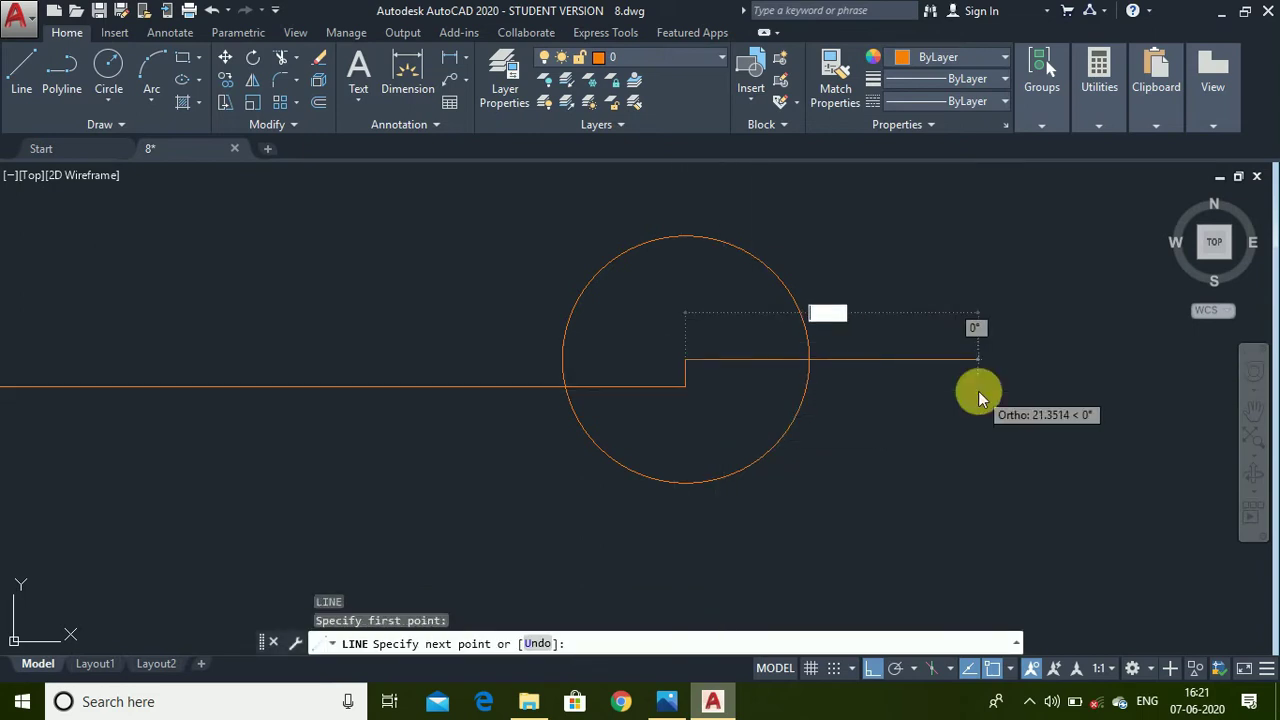
pyautogui.click(961, 368)
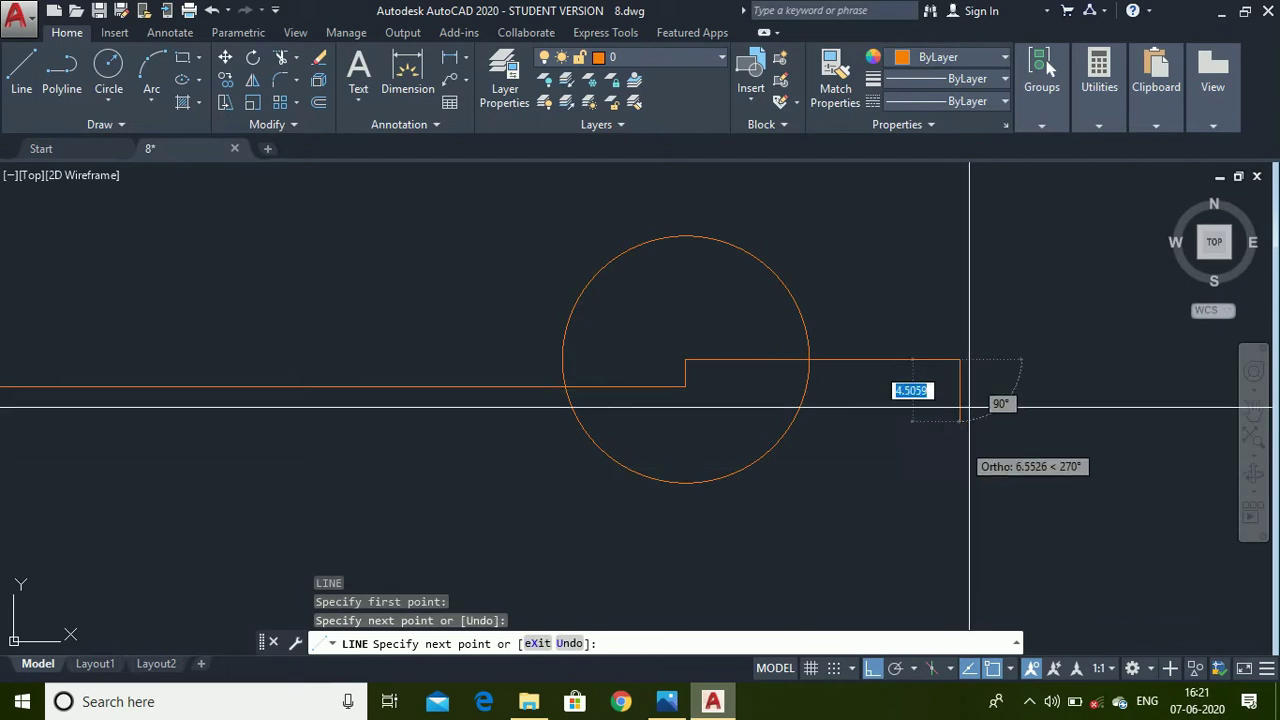
pyautogui.press('Escape')
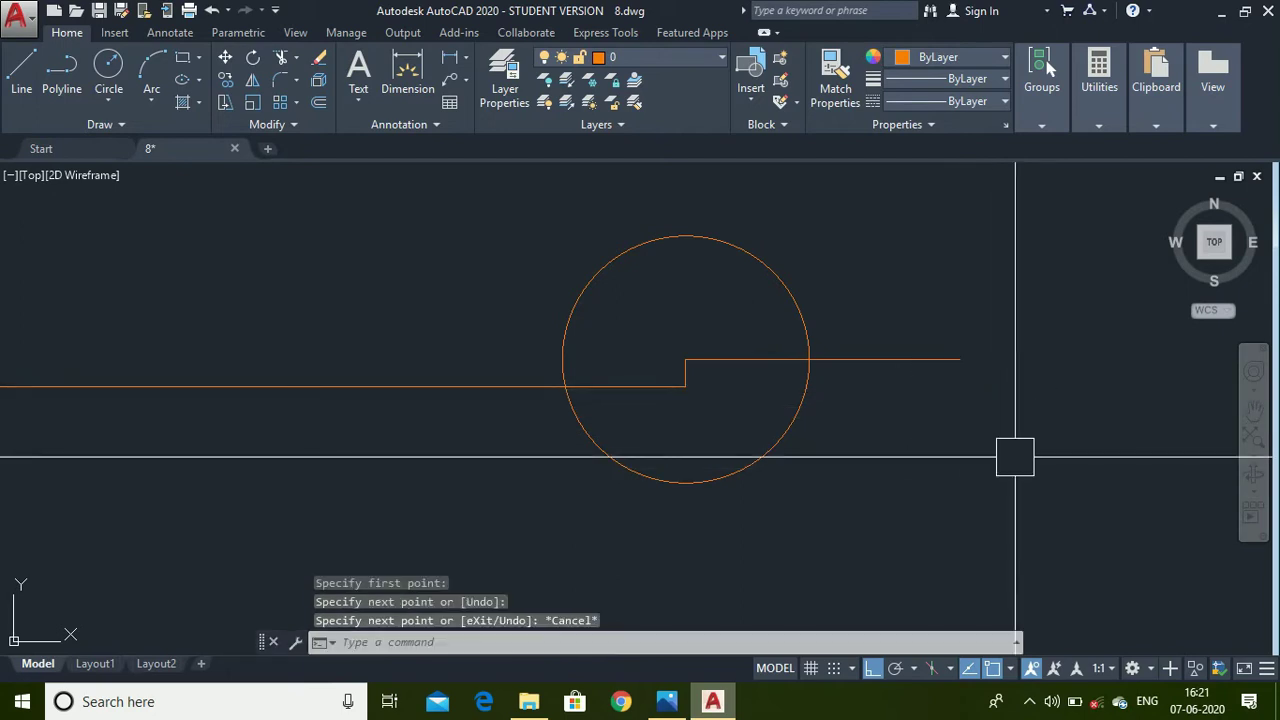
# - Check the second jaw's opening width in 8-2d.jpg and offset the horizontal centre line 3.6 units both above and below
pyautogui.click(668, 702)
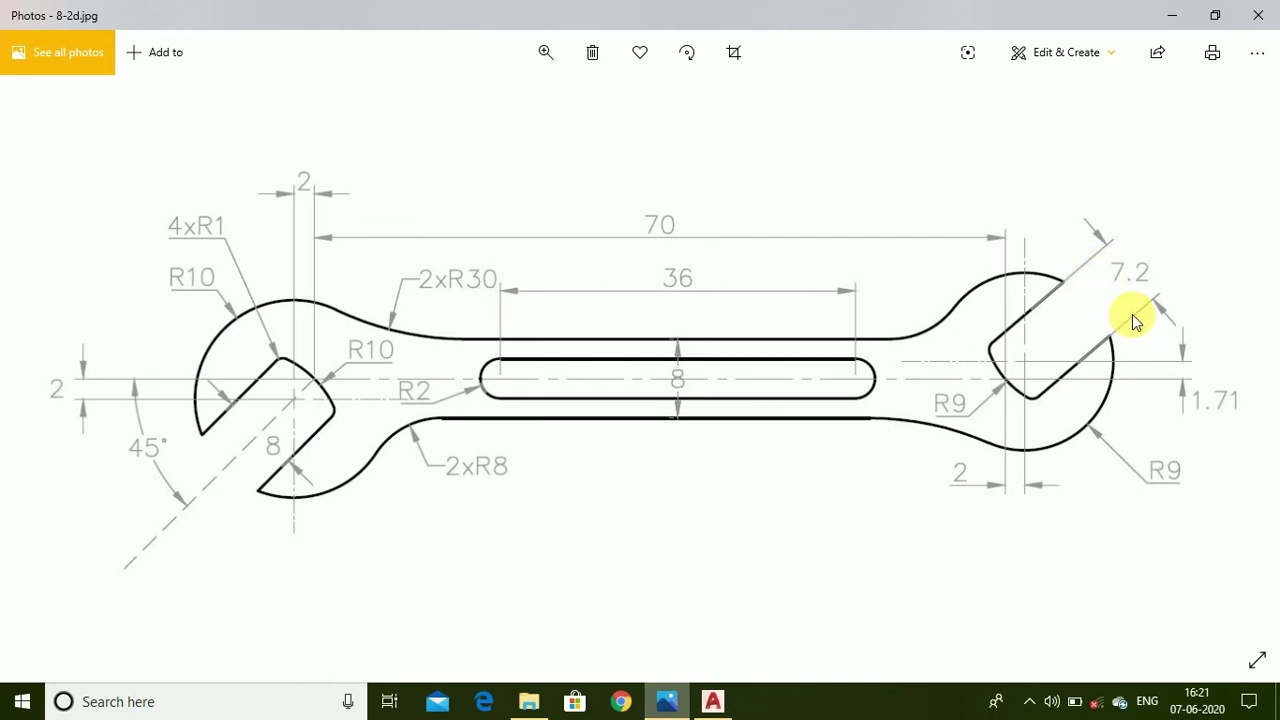
pyautogui.click(713, 702)
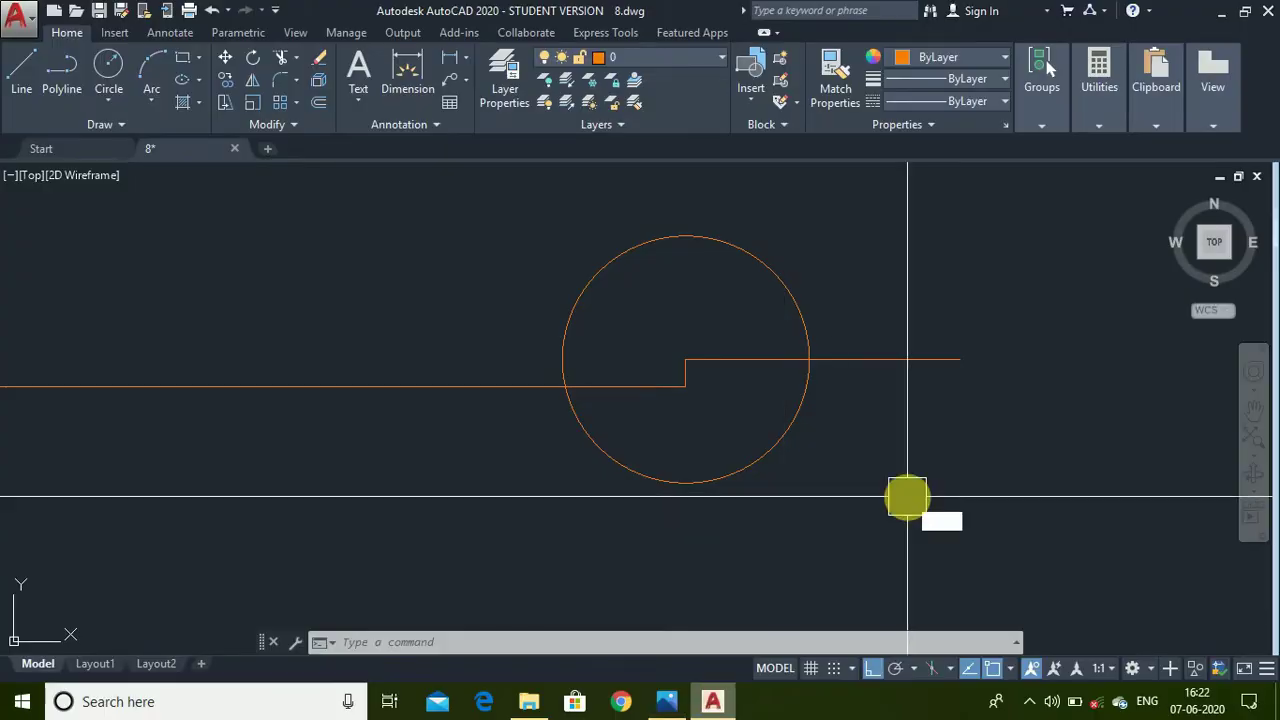
pyautogui.write('OFFSET')
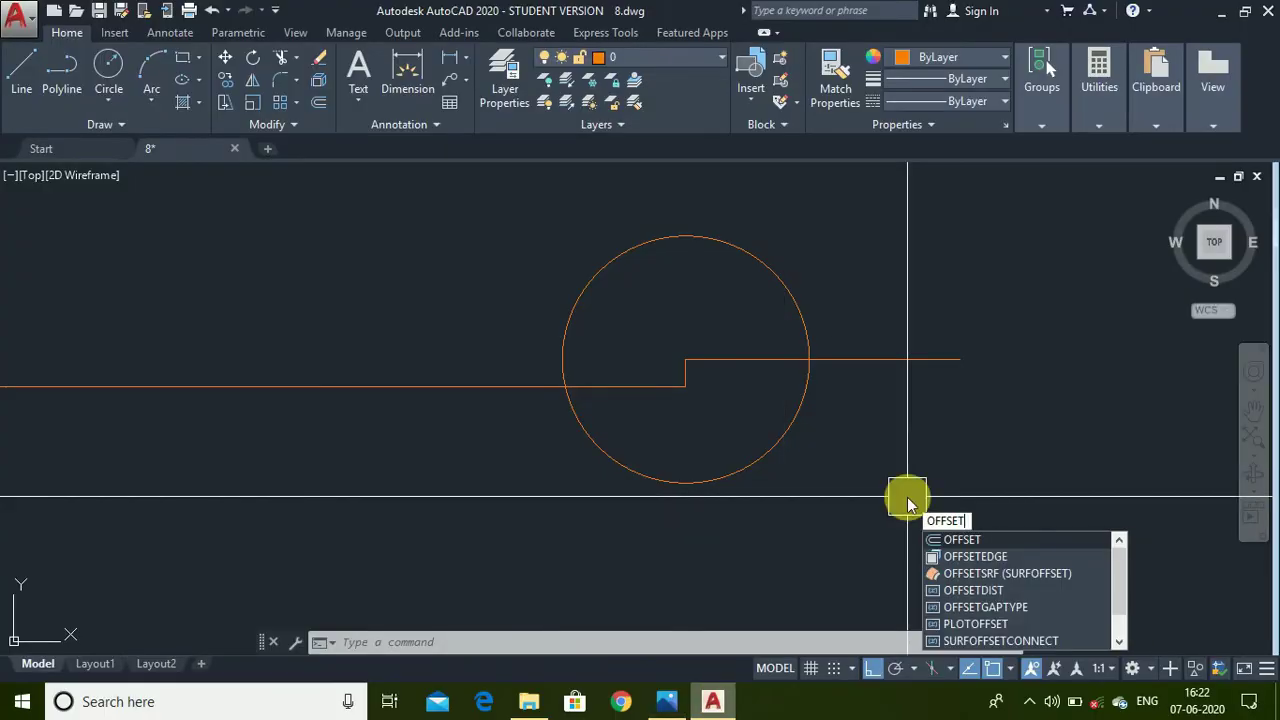
pyautogui.press('Return')
pyautogui.write('3.')
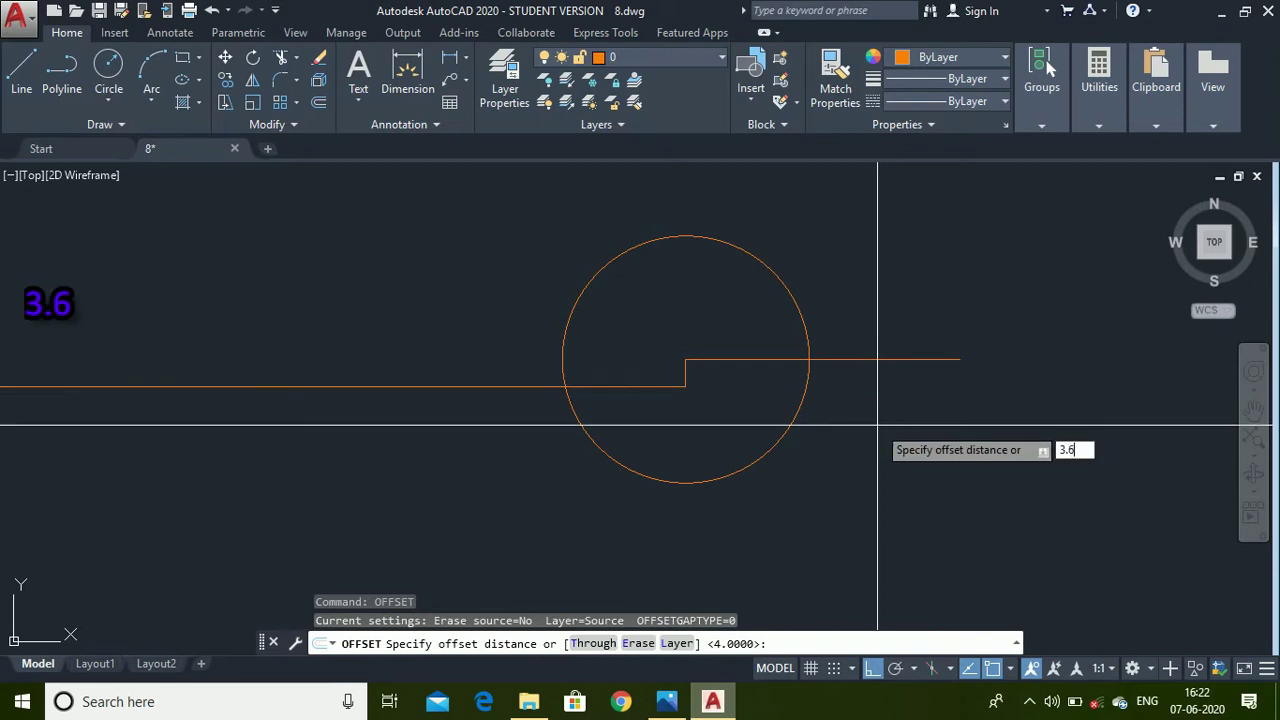
pyautogui.write('6')
pyautogui.press('Return')
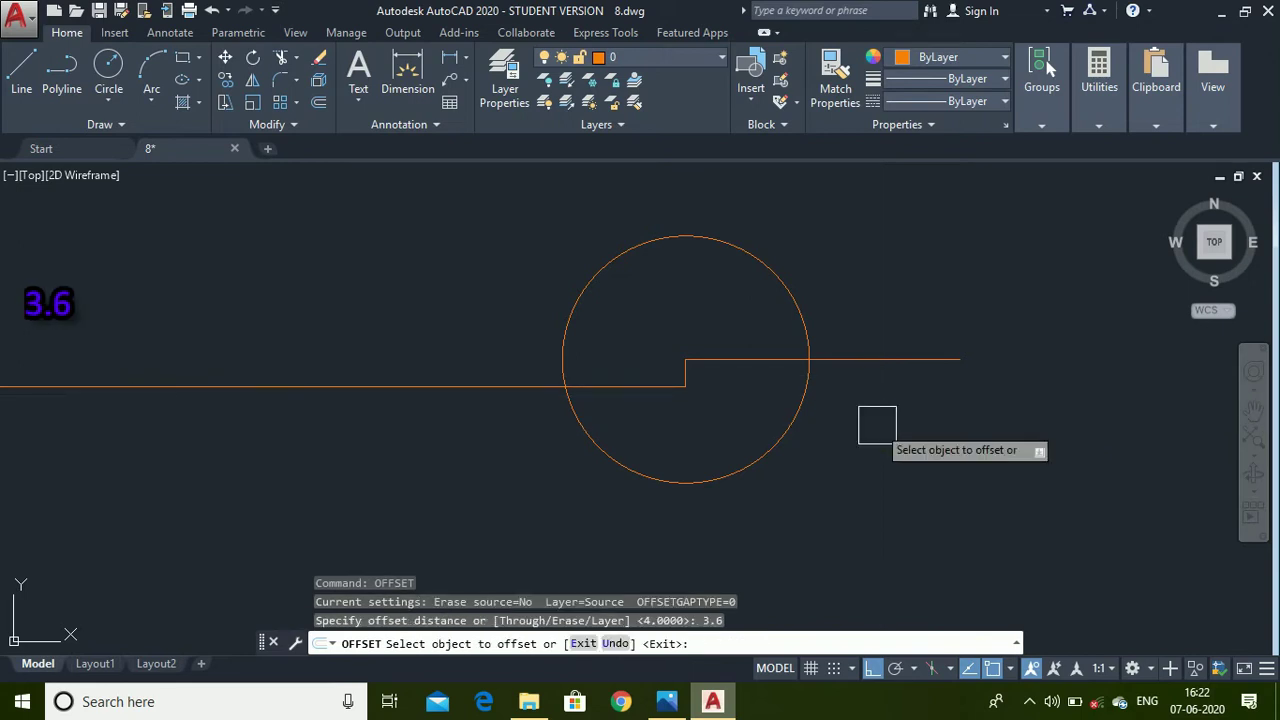
pyautogui.click(874, 359)
pyautogui.click(874, 380)
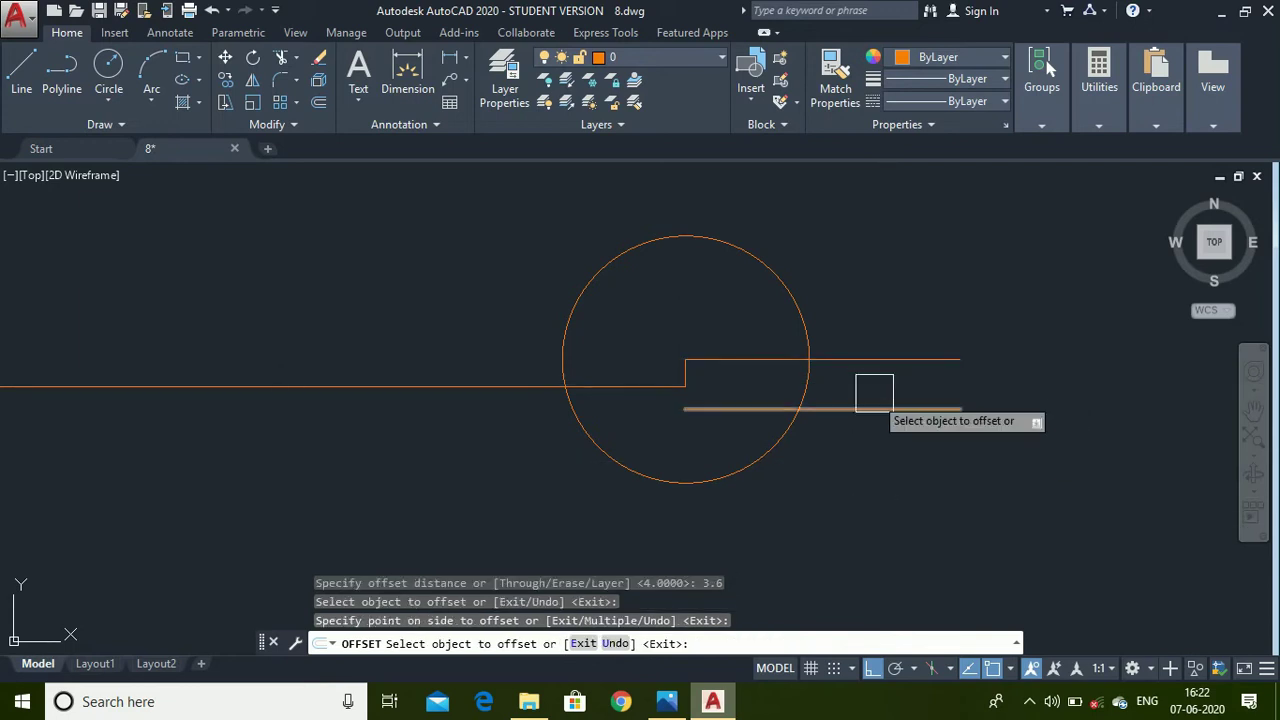
pyautogui.click(860, 359)
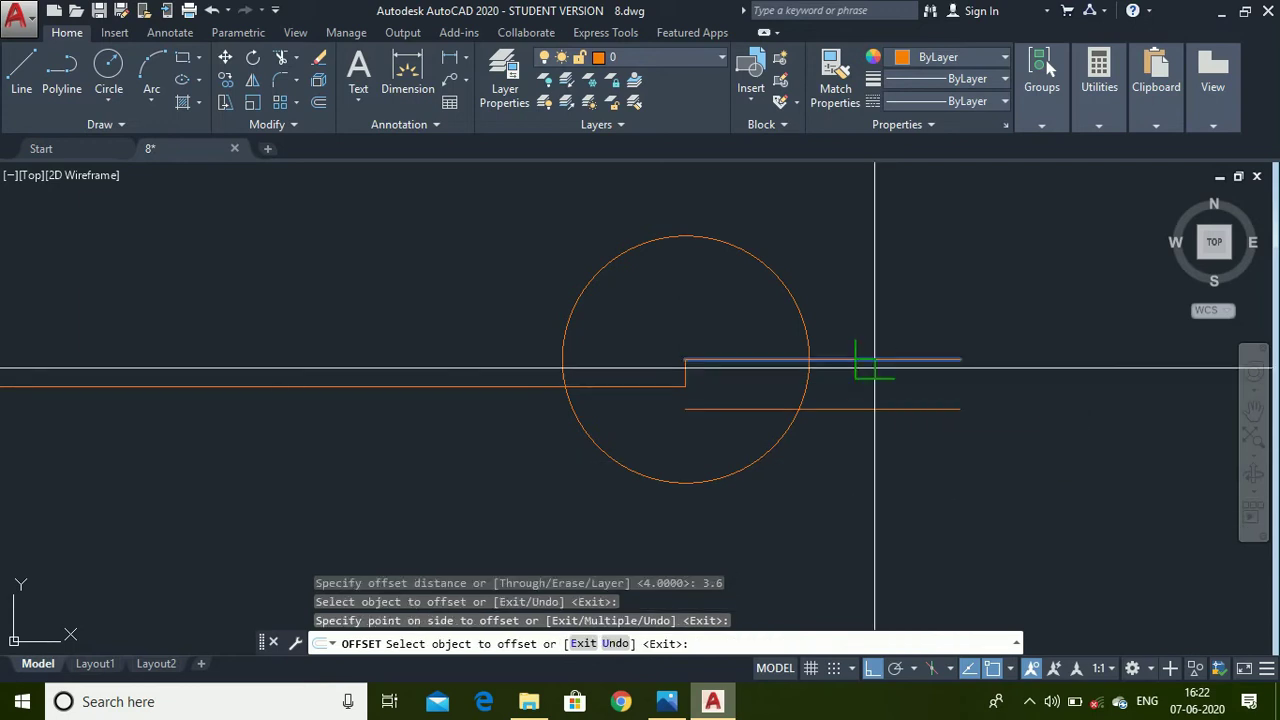
pyautogui.click(873, 248)
pyautogui.press('Escape')
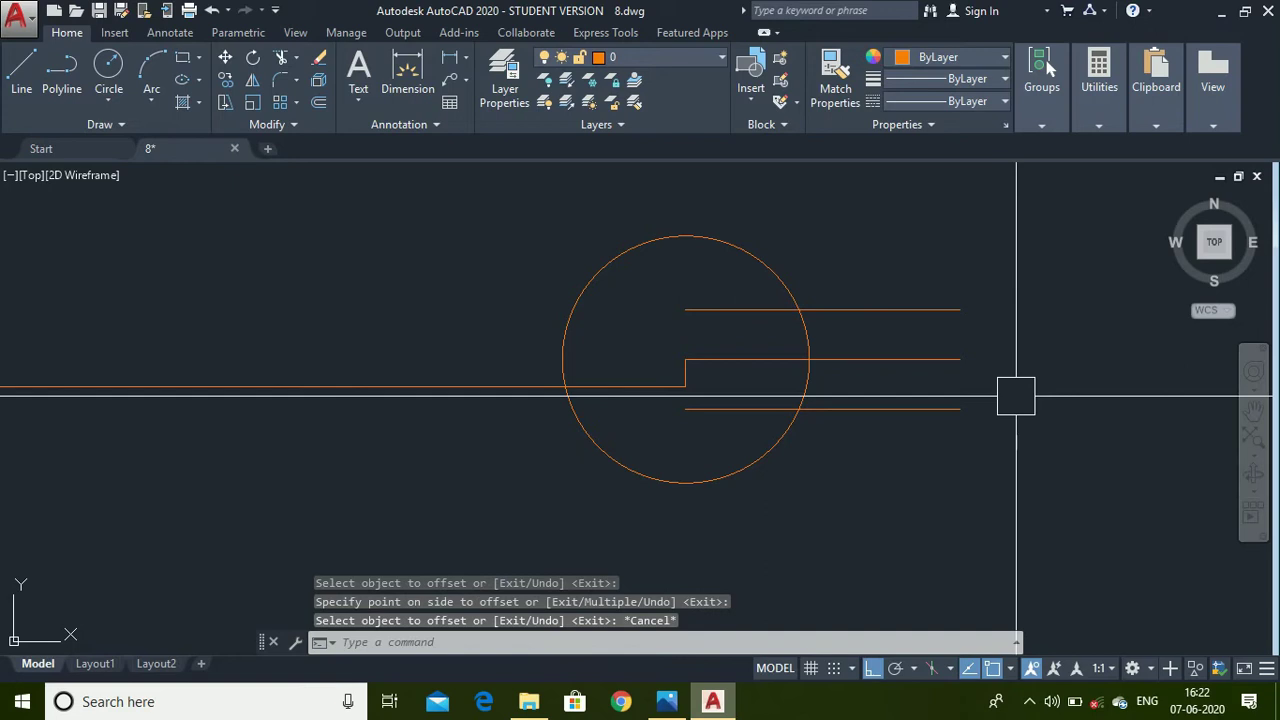
# - Trim the three horizontal lines back to the R9 circle and delete the middle one
pyautogui.write('tr')
pyautogui.press('Return')
pyautogui.press('Return')
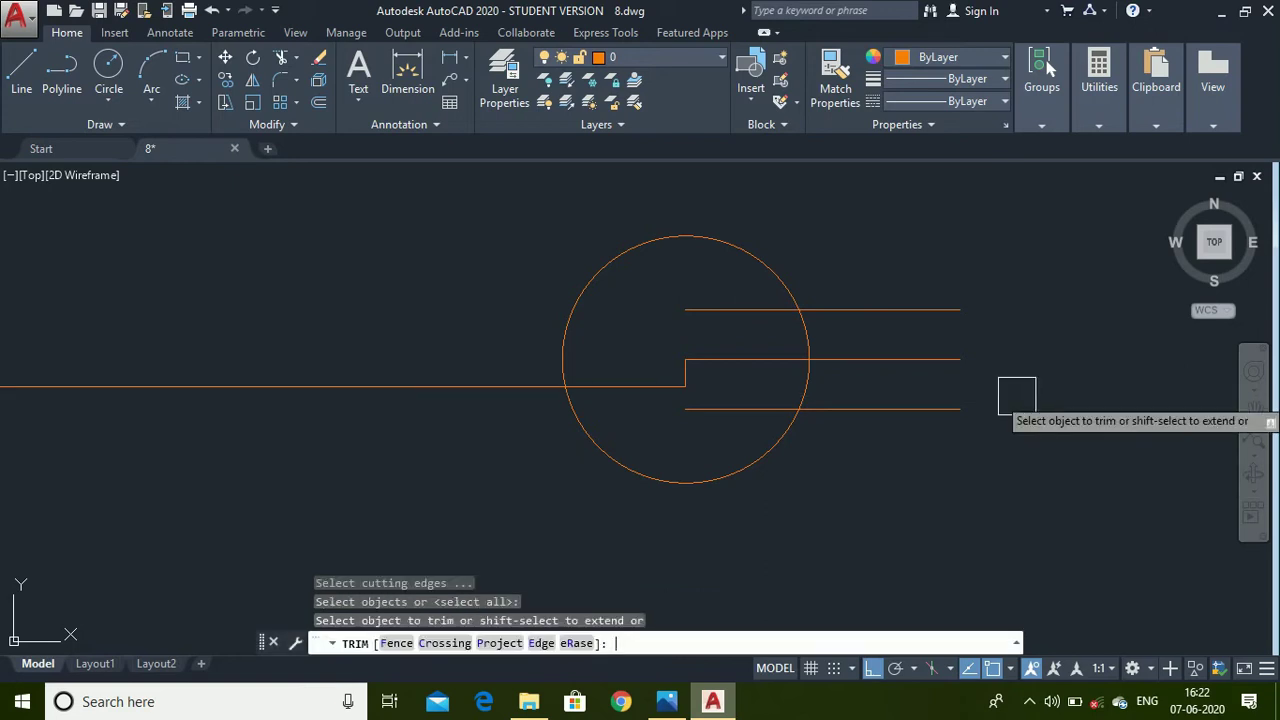
pyautogui.click(1050, 243)
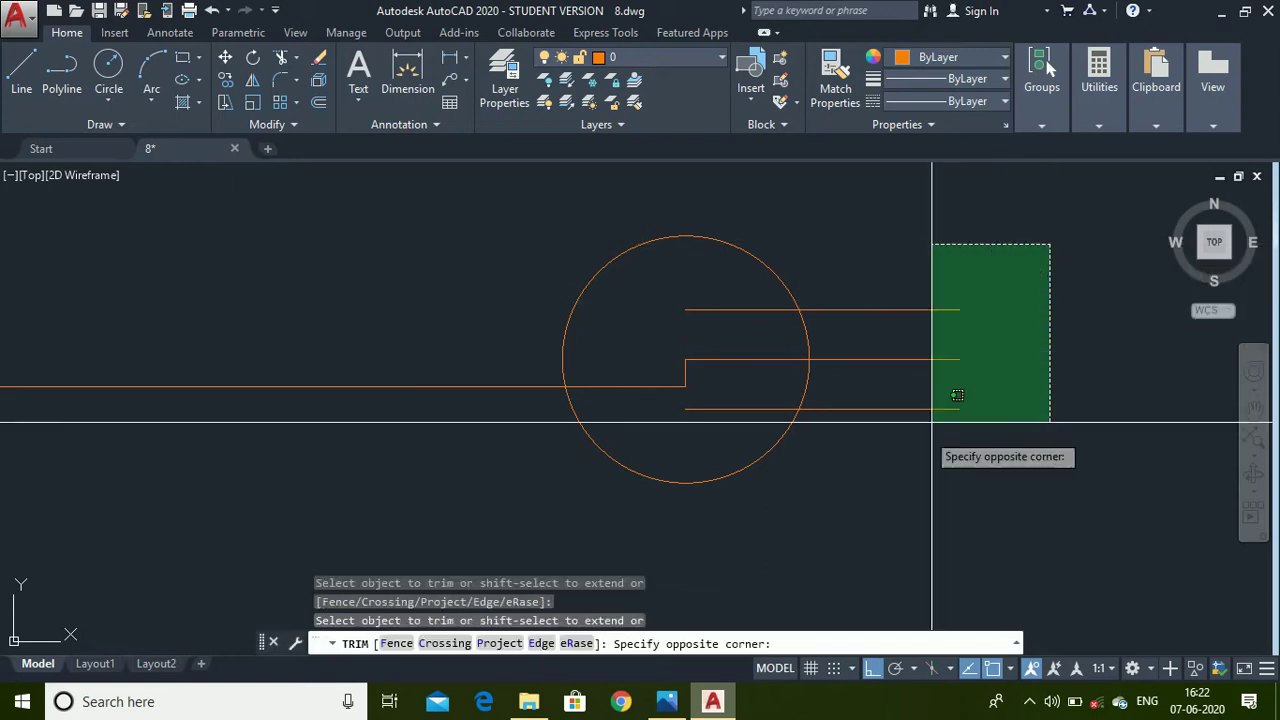
pyautogui.click(885, 545)
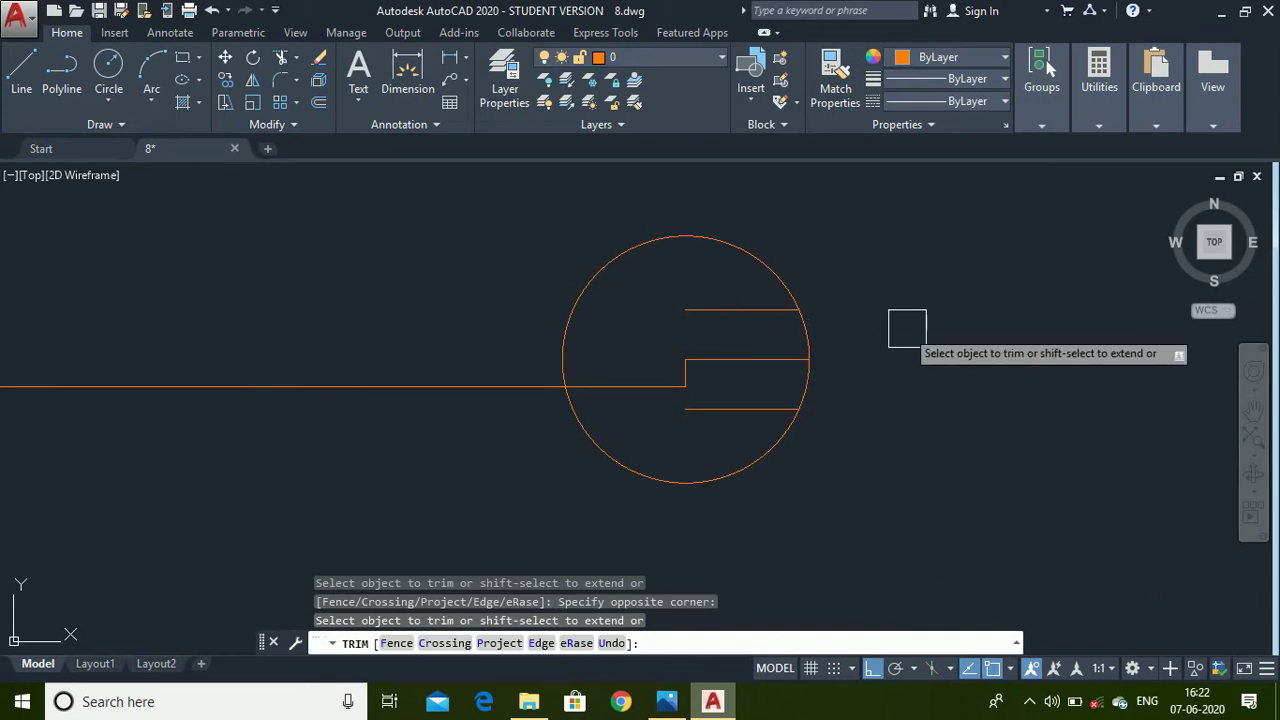
pyautogui.press('Escape')
pyautogui.click(766, 360)
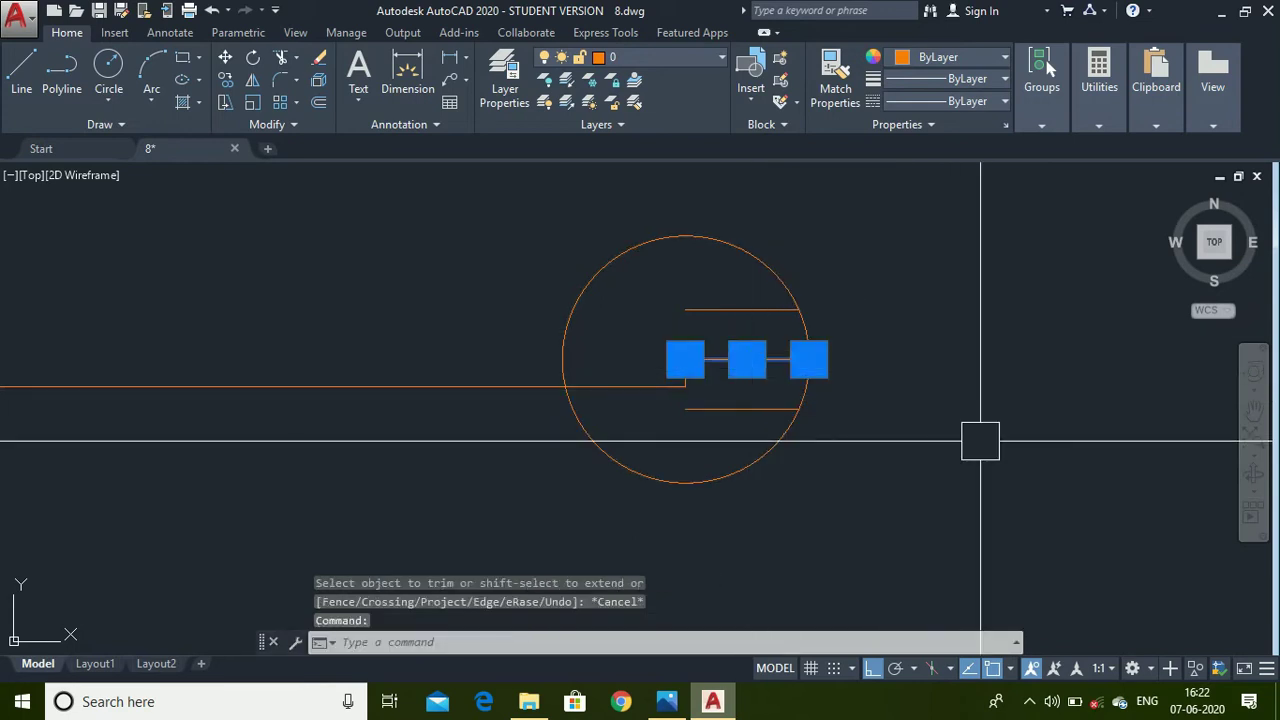
pyautogui.press('Delete')
# - Draw a 2-unit horizontal line inward from the R9 circle's right quadrant point
pyautogui.write('l')
pyautogui.press('Return')
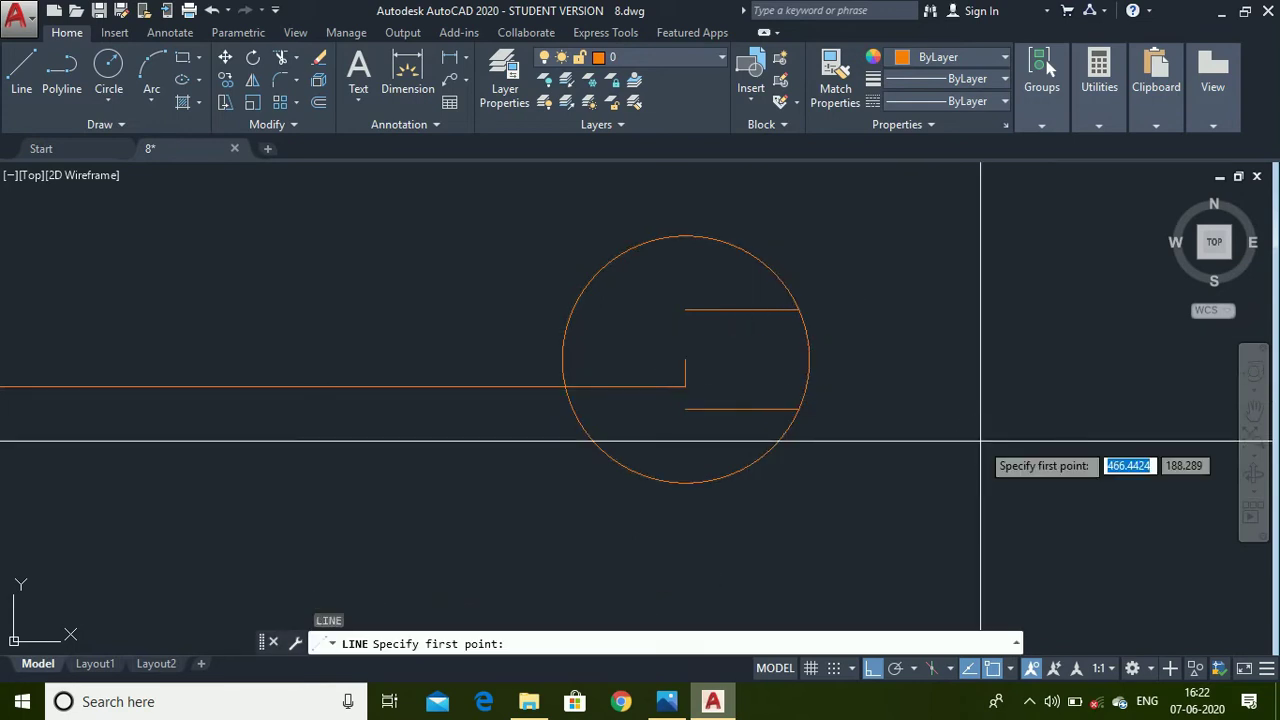
pyautogui.scroll(4, 770, 348)
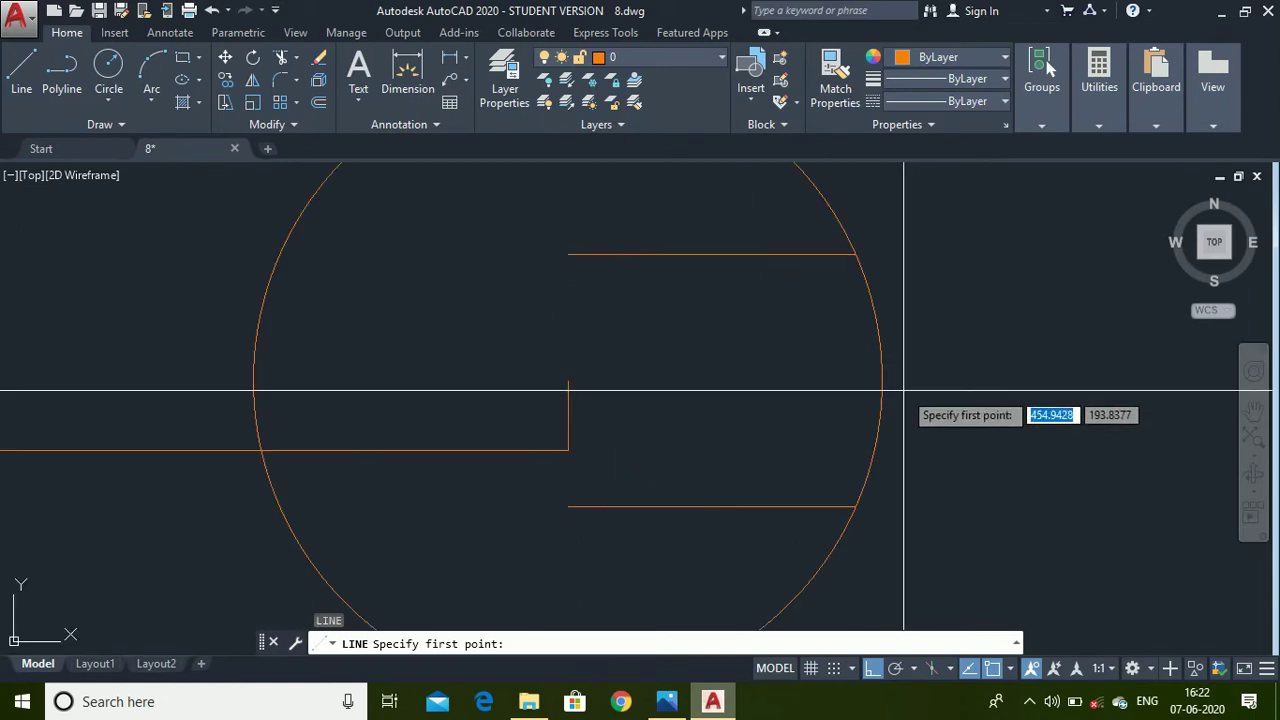
pyautogui.click(881, 380)
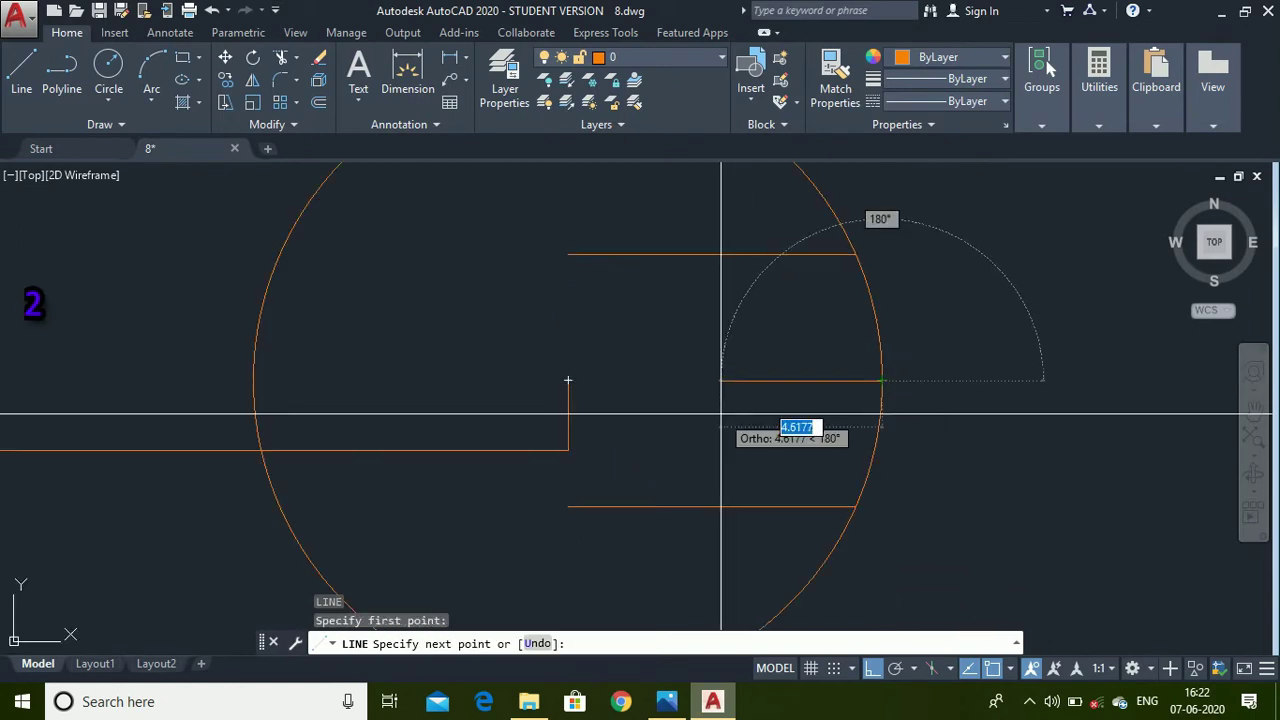
pyautogui.press('Return')
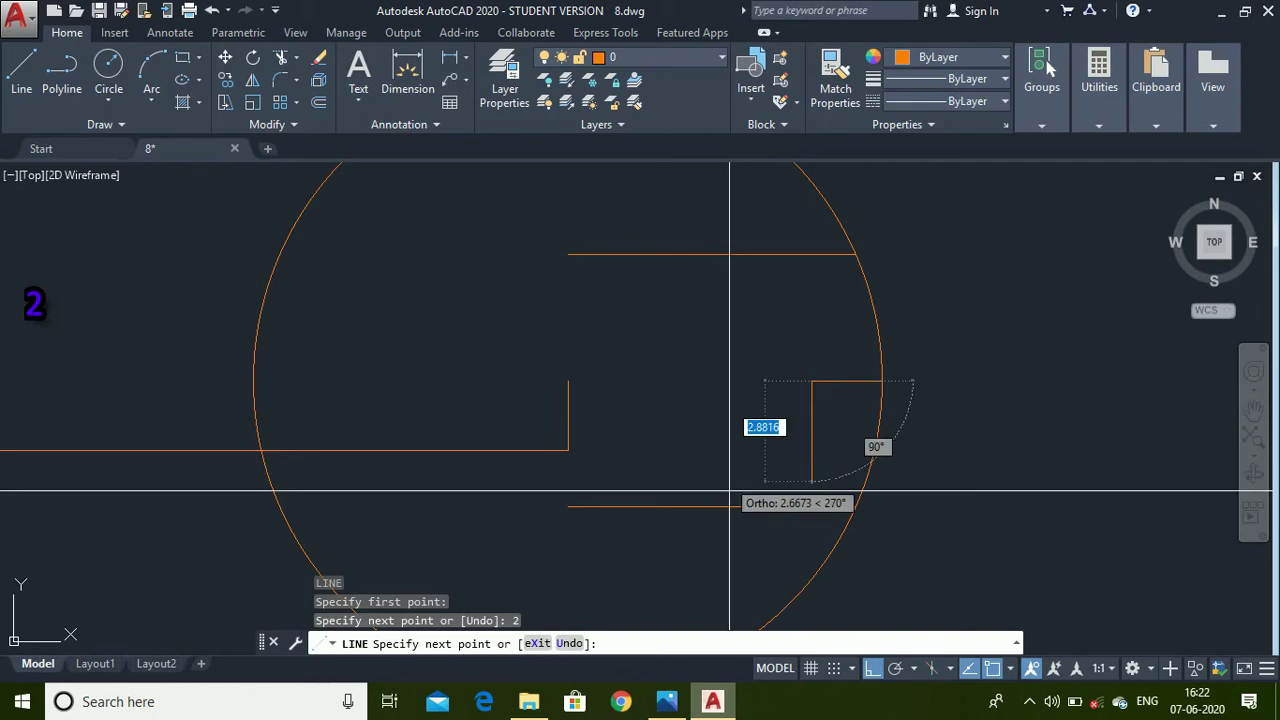
pyautogui.press('Escape')
# - Draw a second circle of radius 9 centred on the inner end of the 2-unit line
pyautogui.write('c')
pyautogui.press('Return')
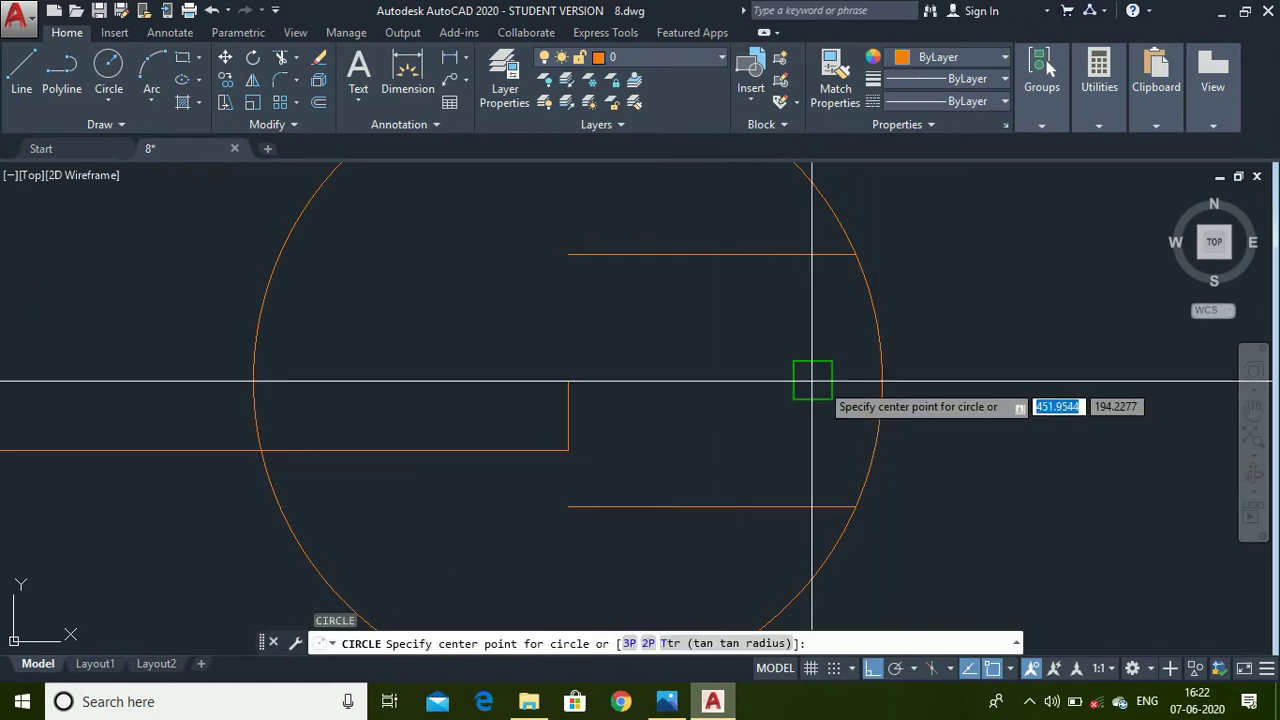
pyautogui.click(812, 380)
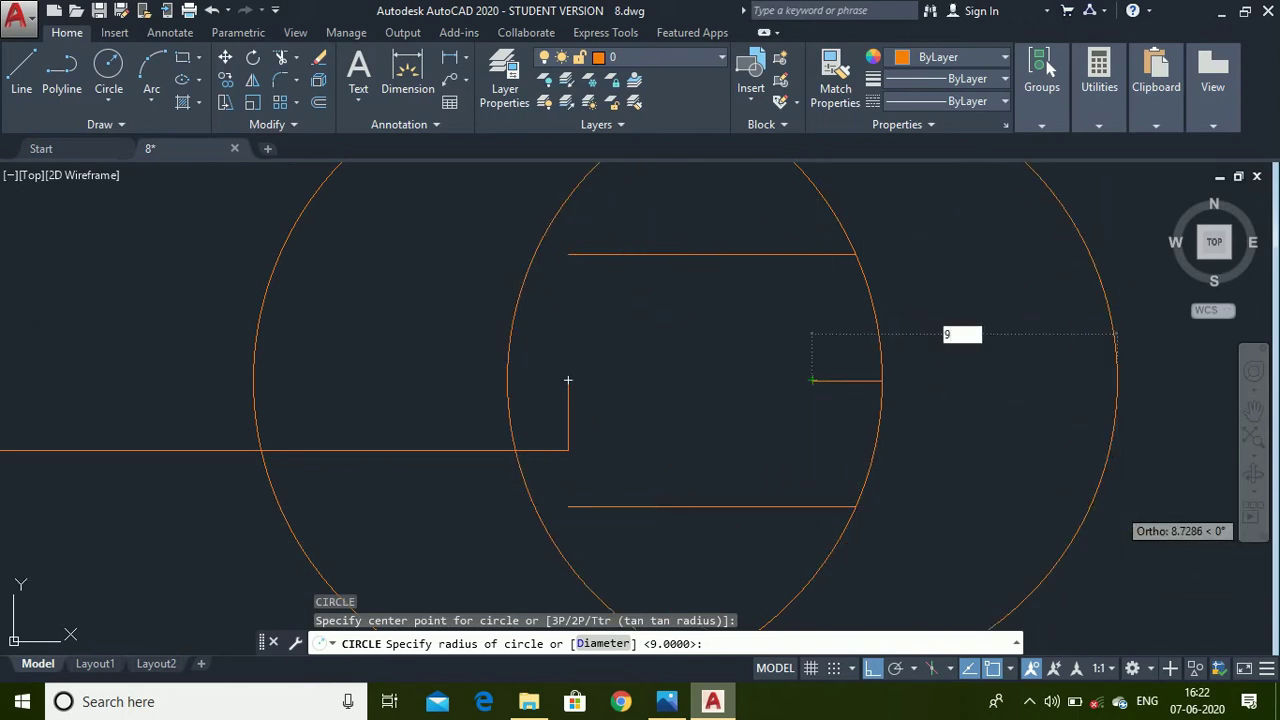
pyautogui.write('9')
pyautogui.press('Return')
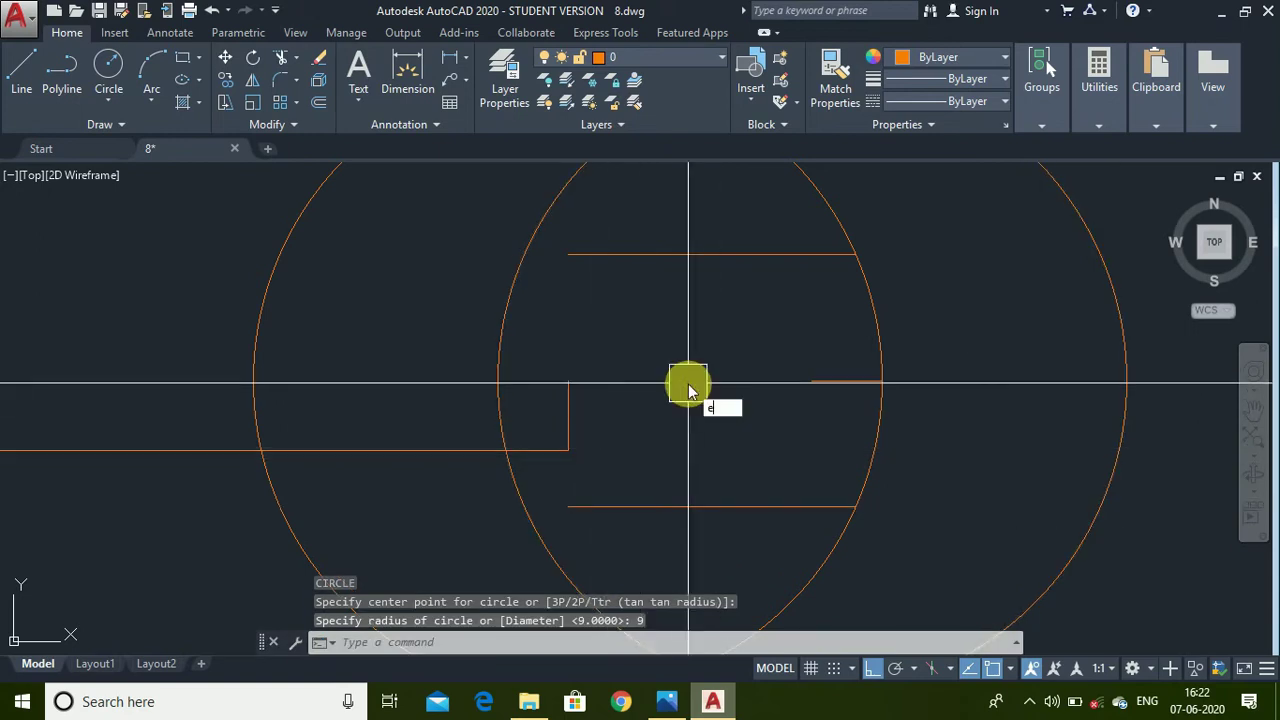
# - Extend both horizontal jaw lines to the left side of the second R9 circle
pyautogui.press('Return')
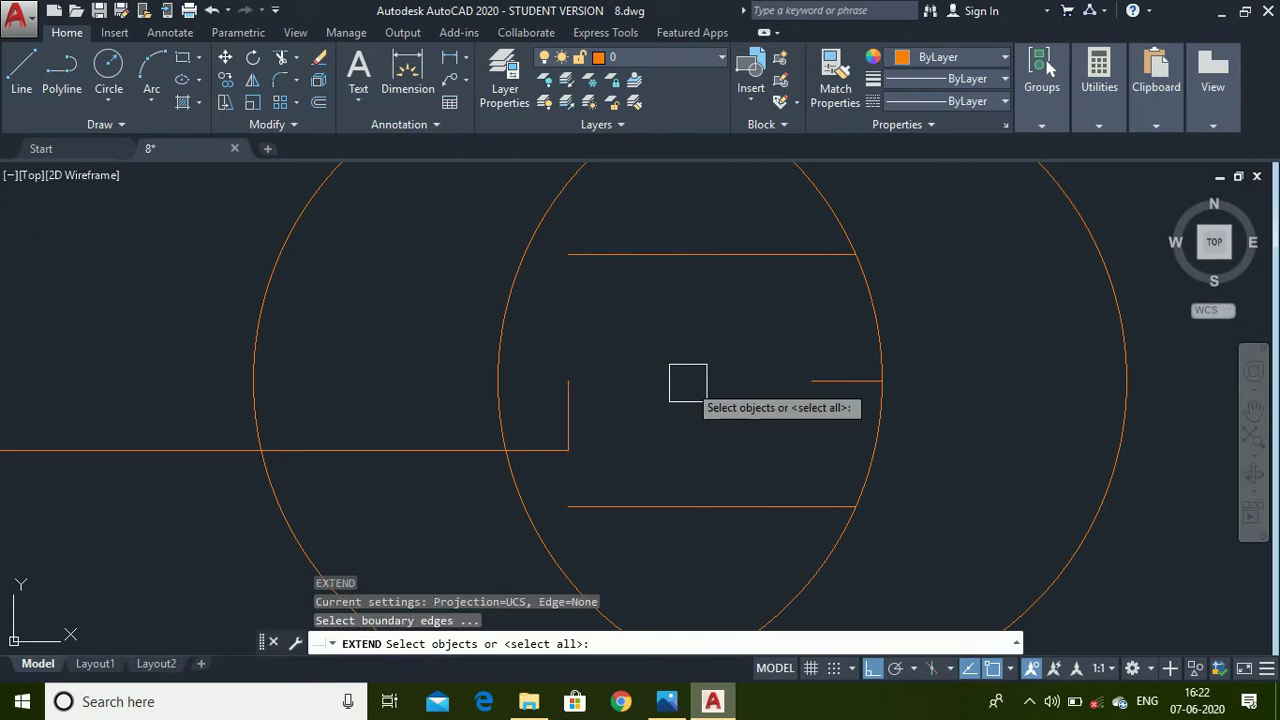
pyautogui.click(503, 323)
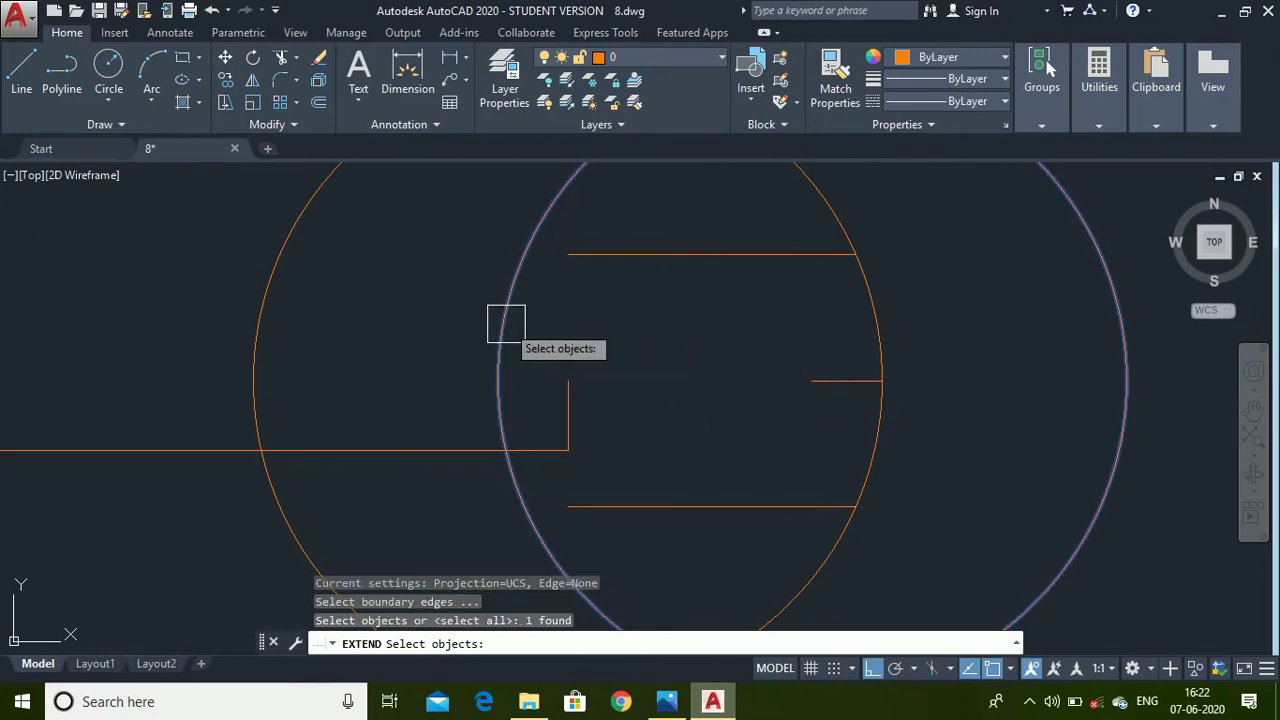
pyautogui.press('Return')
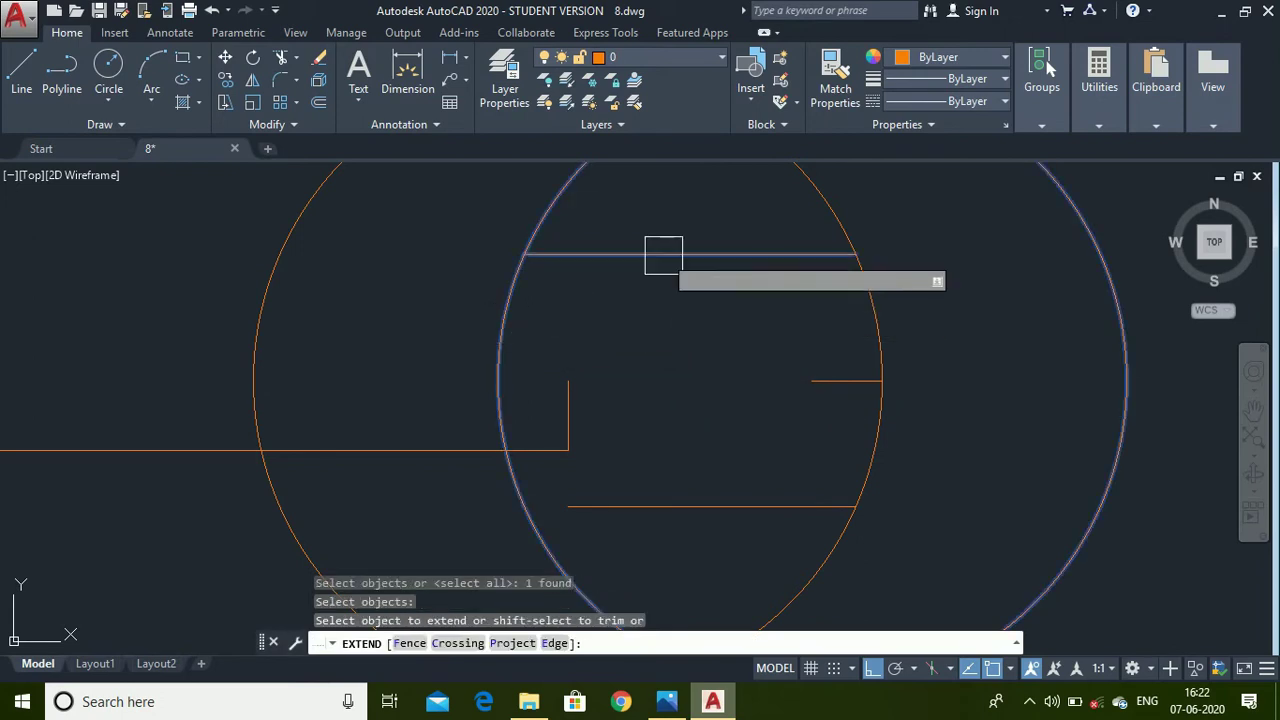
pyautogui.click(663, 252)
pyautogui.click(689, 506)
pyautogui.press('Return')
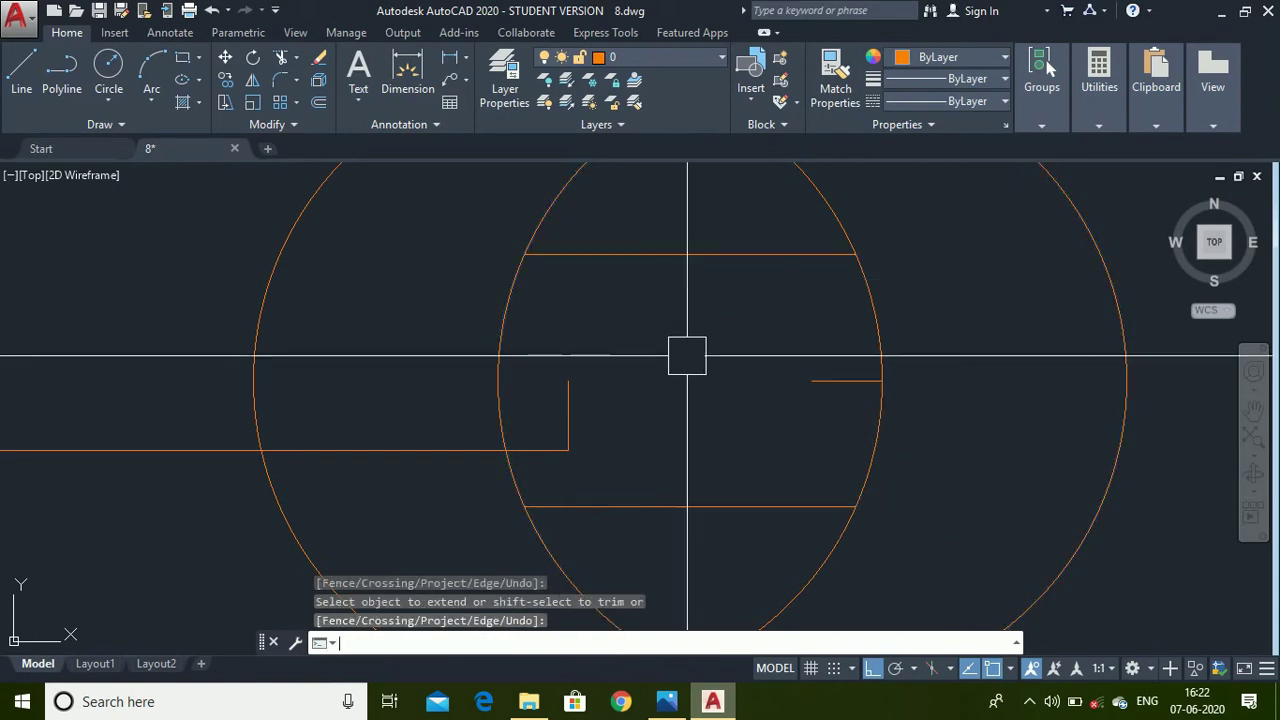
# - Trim the second R9 circle down to the arc joining the inner ends of the two jaw lines
pyautogui.scroll(-3, 634, 414)
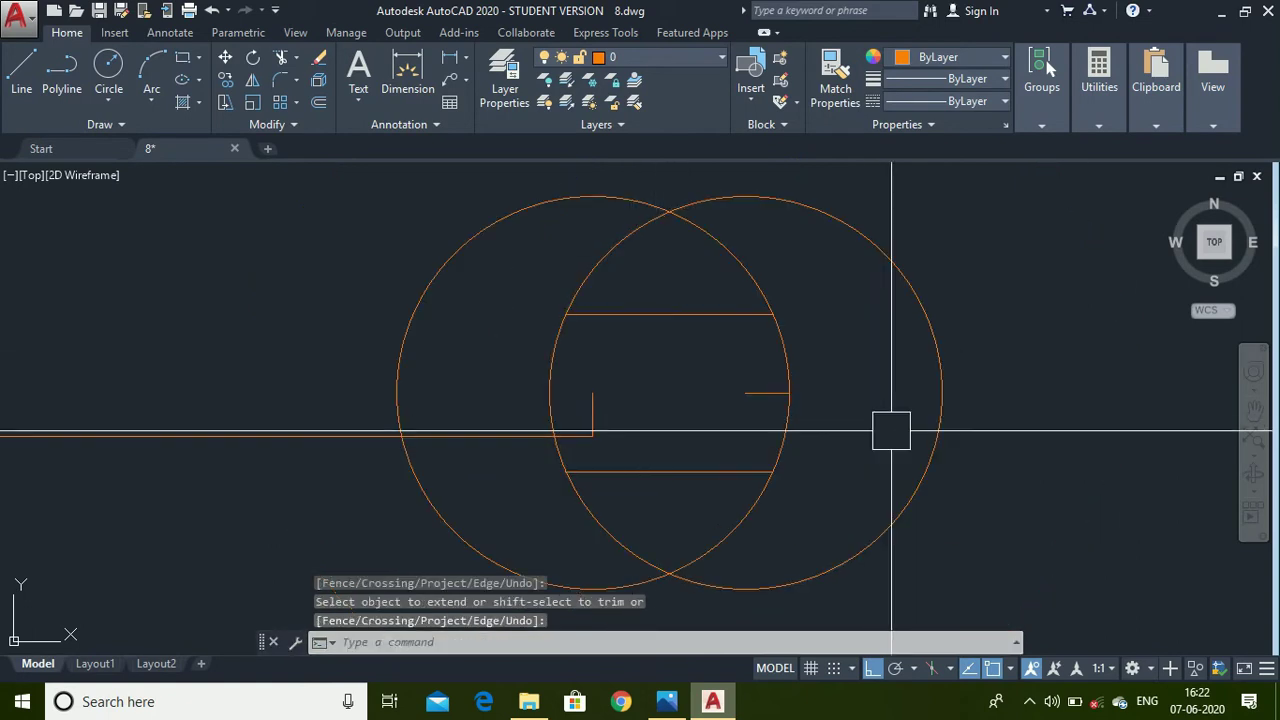
pyautogui.write('tr')
pyautogui.press('Return')
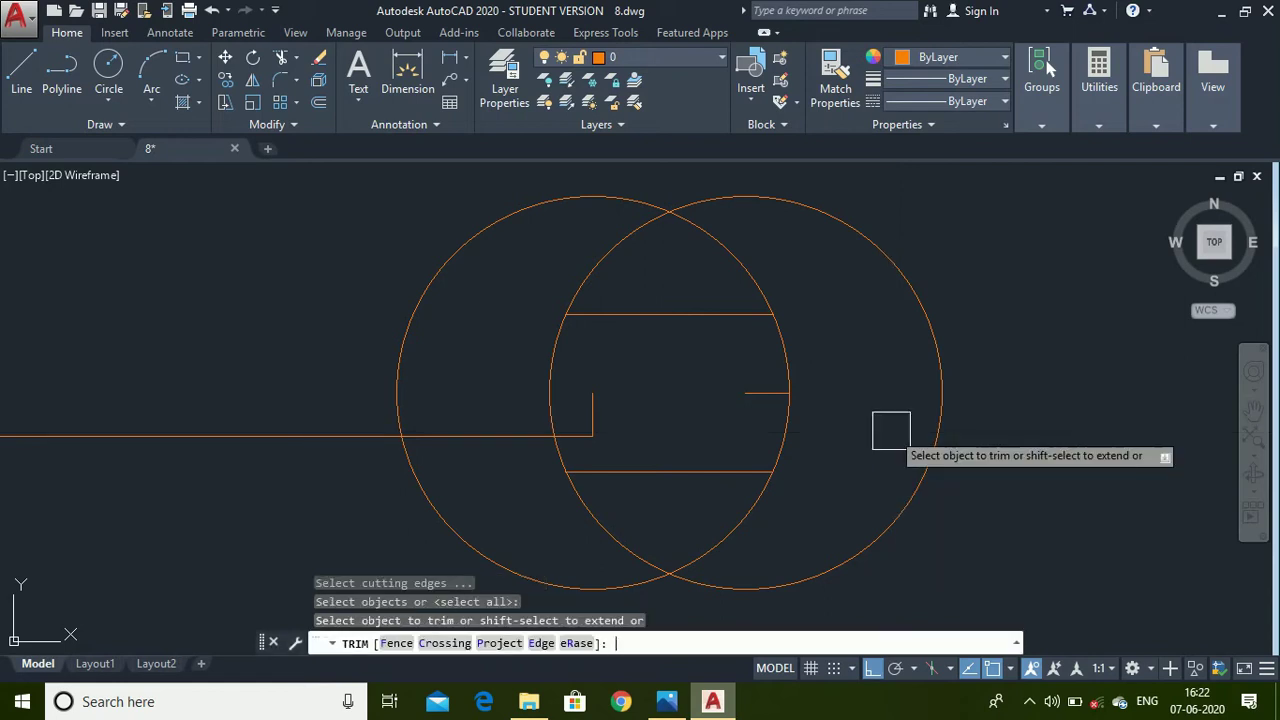
pyautogui.click(935, 444)
pyautogui.click(625, 250)
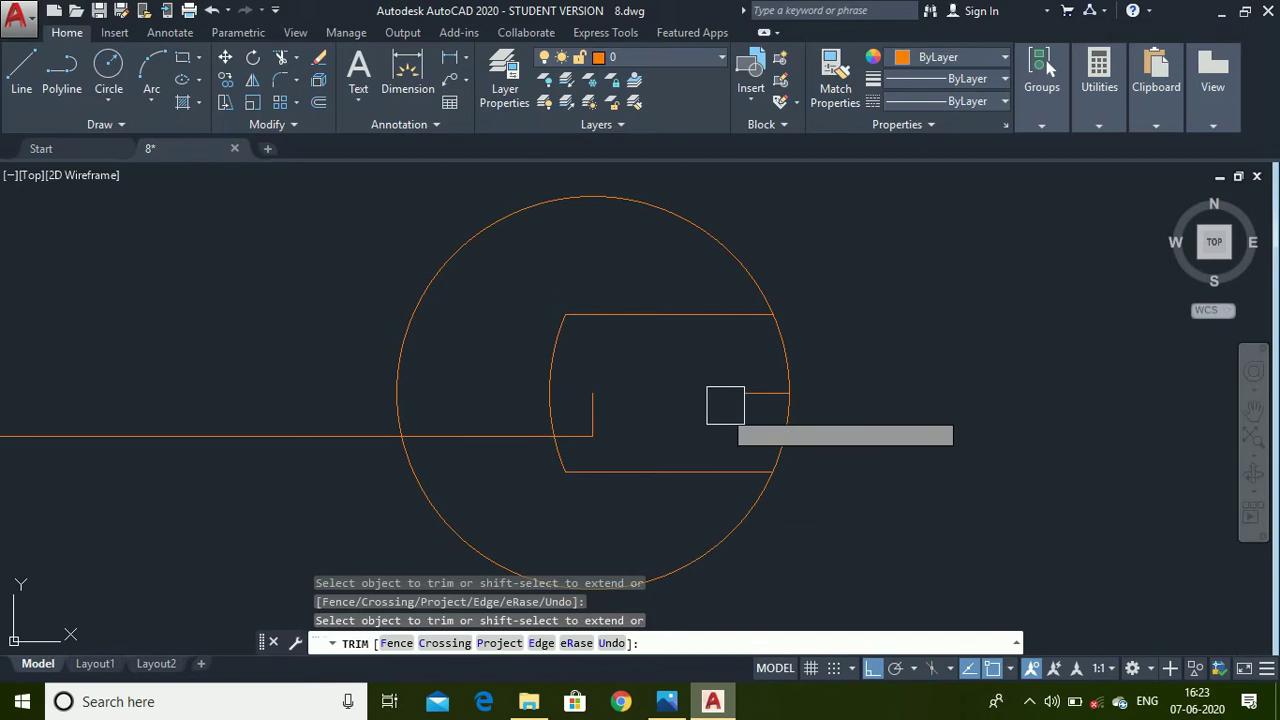
pyautogui.press('Escape')
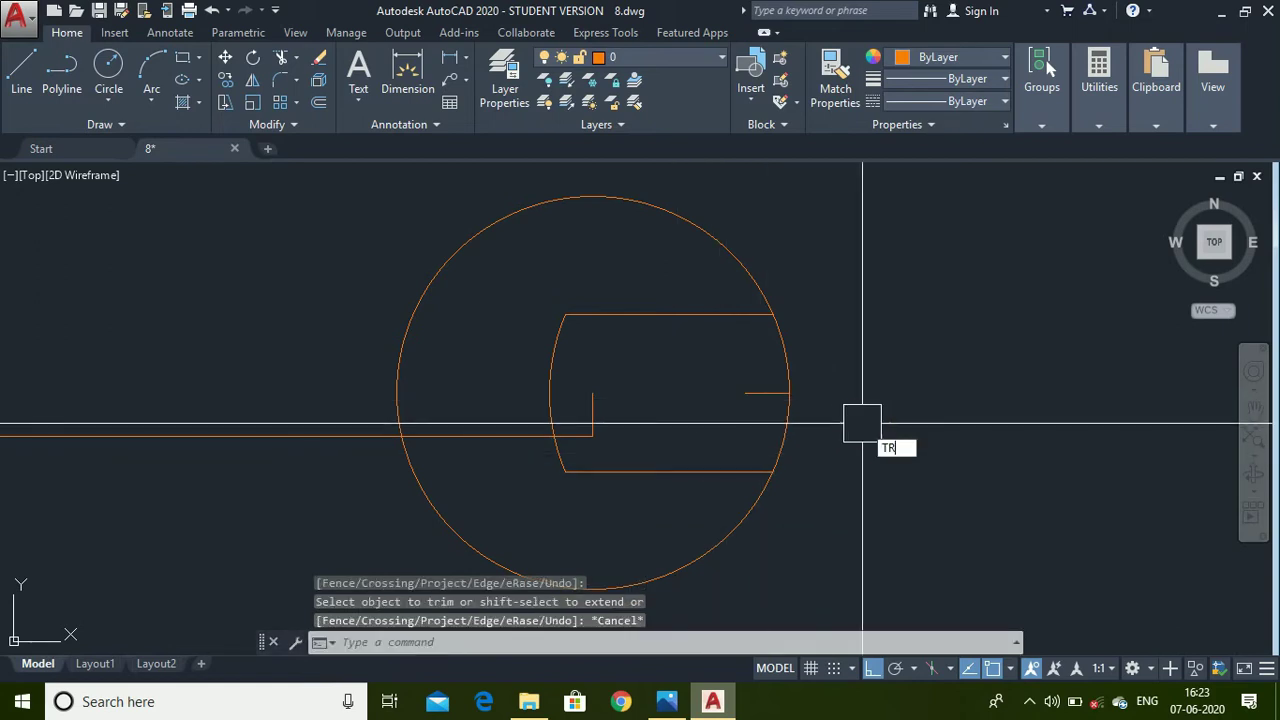
# - Trim the first R9 circle between the two jaw lines to open the mouth of the jaw
pyautogui.press('Return')
pyautogui.press('Return')
pyautogui.scroll(2, 742, 336)
pyautogui.scroll(2, 800, 355)
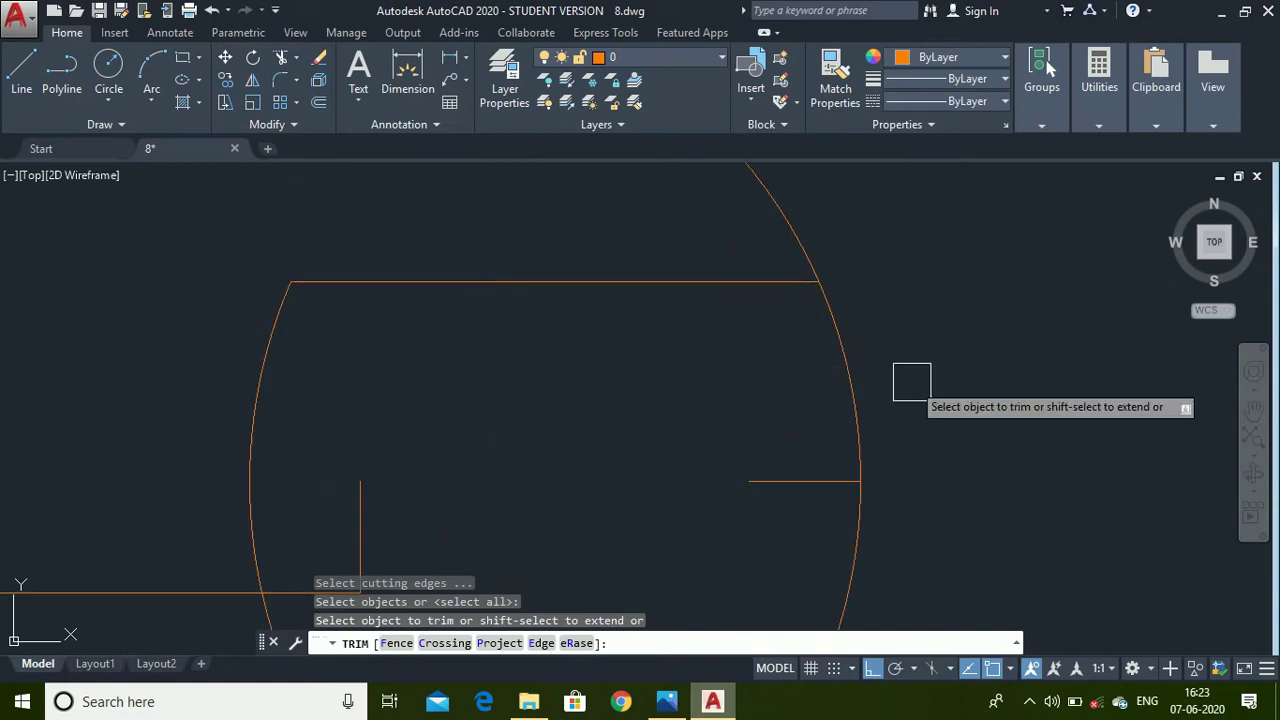
pyautogui.click(850, 362)
pyautogui.scroll(-5, 853, 404)
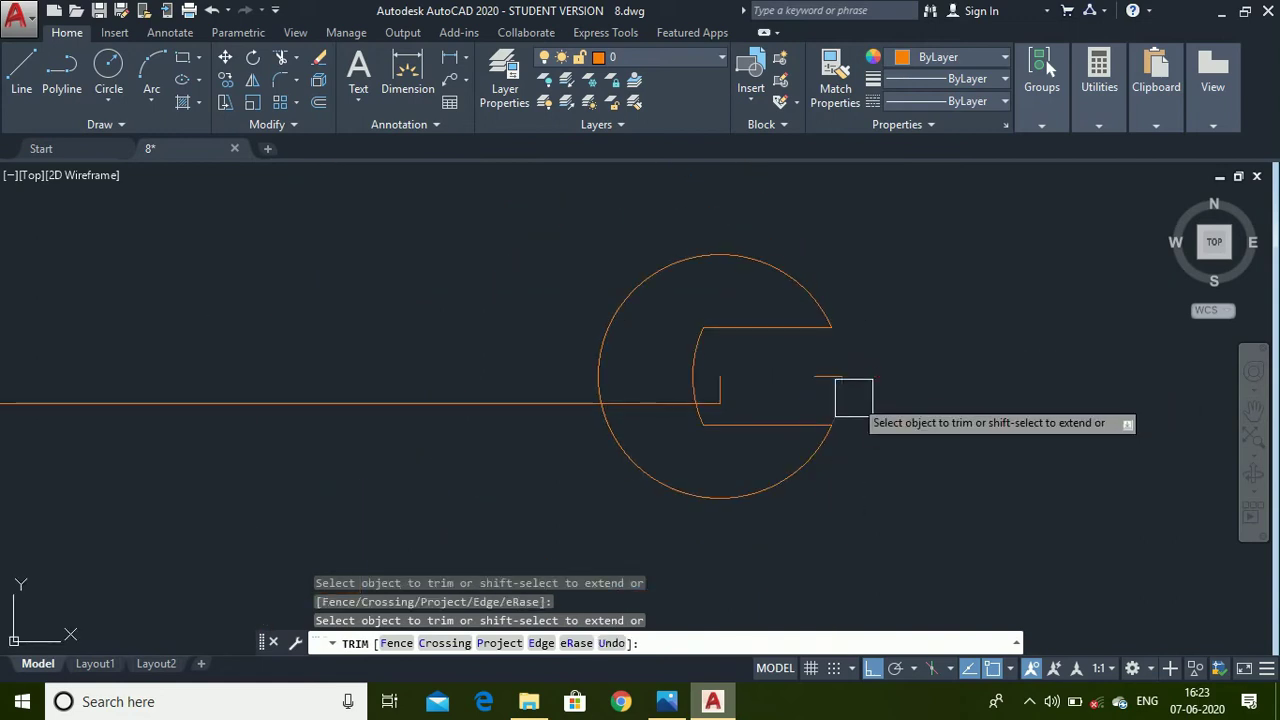
pyautogui.press('Escape')
# - Delete the 2-unit horizontal construction line in the R9 jaw opening
pyautogui.scroll(3, 850, 390)
pyautogui.click(800, 364)
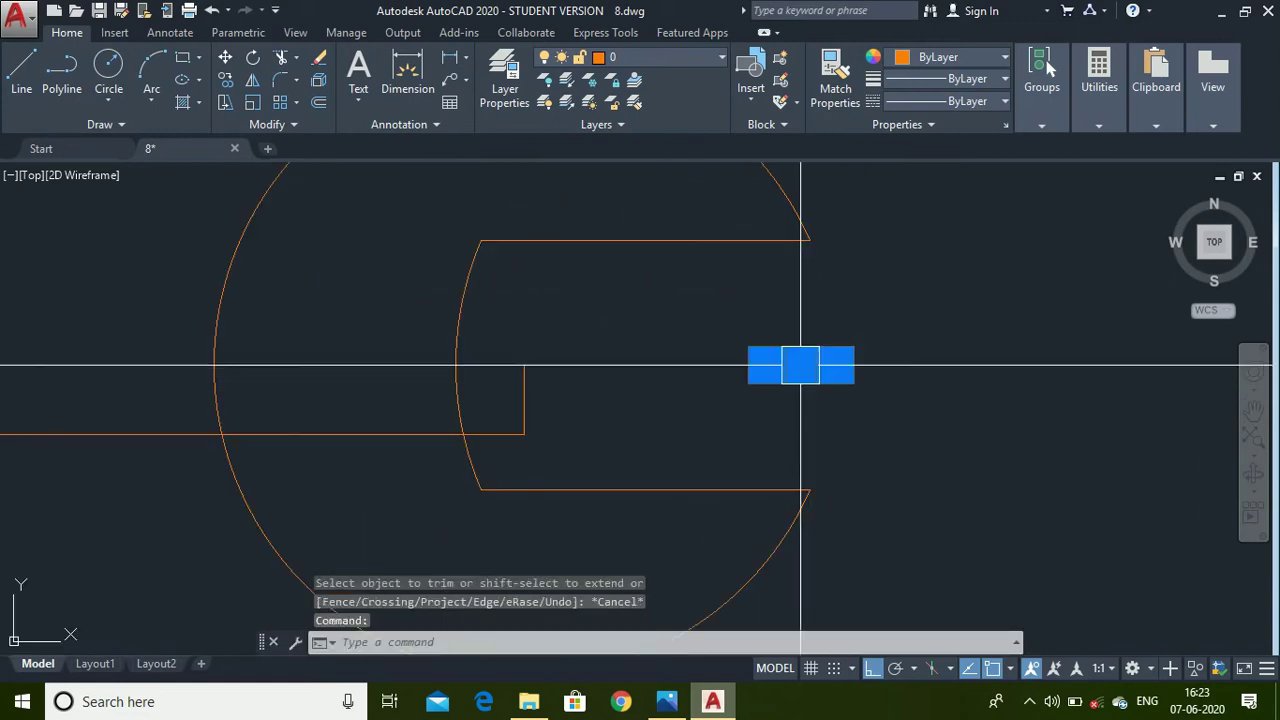
pyautogui.press('Delete')
pyautogui.scroll(-2, 755, 425)
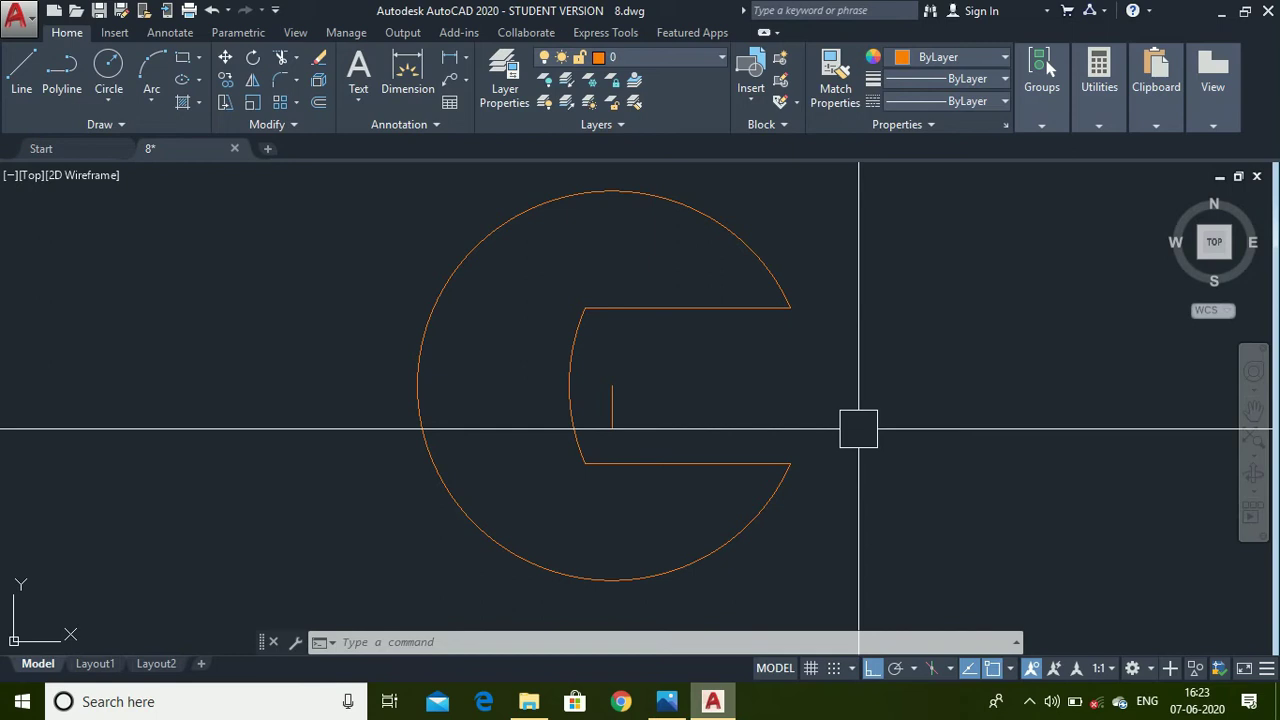
pyautogui.write('otate')
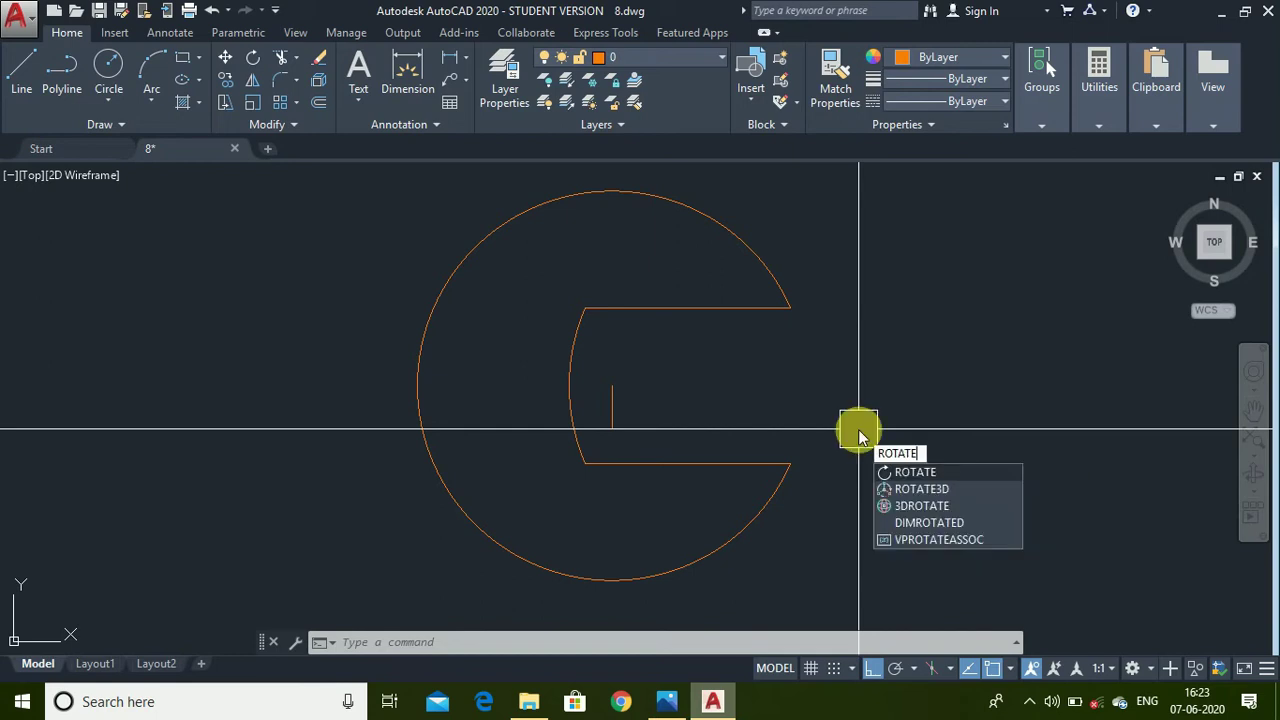
pyautogui.press('Return')
pyautogui.click(422, 348)
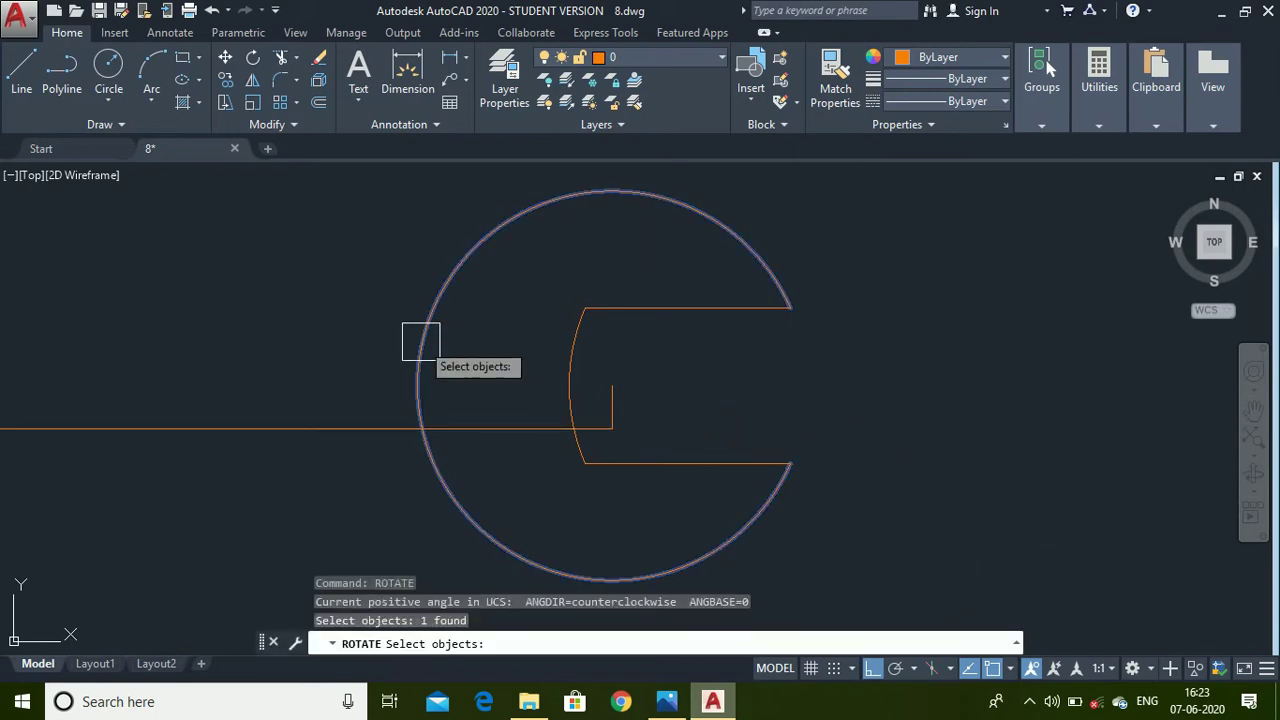
pyautogui.click(571, 354)
pyautogui.click(710, 310)
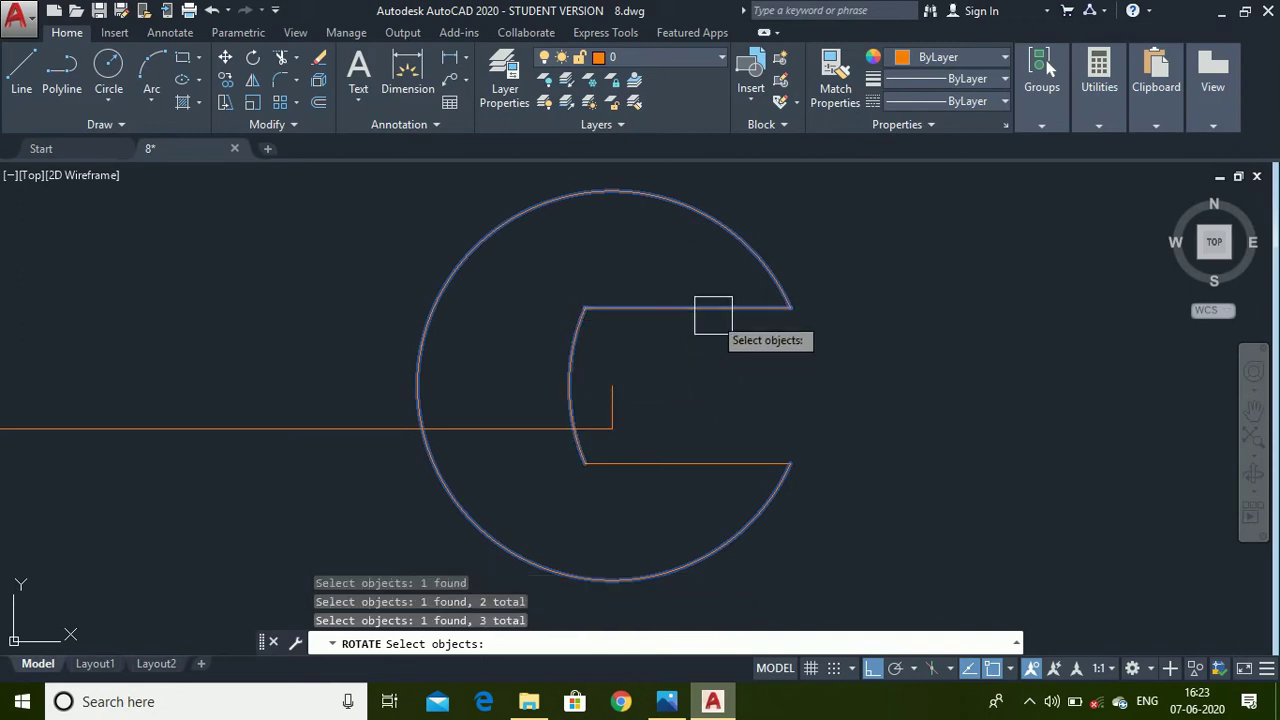
pyautogui.press('Return')
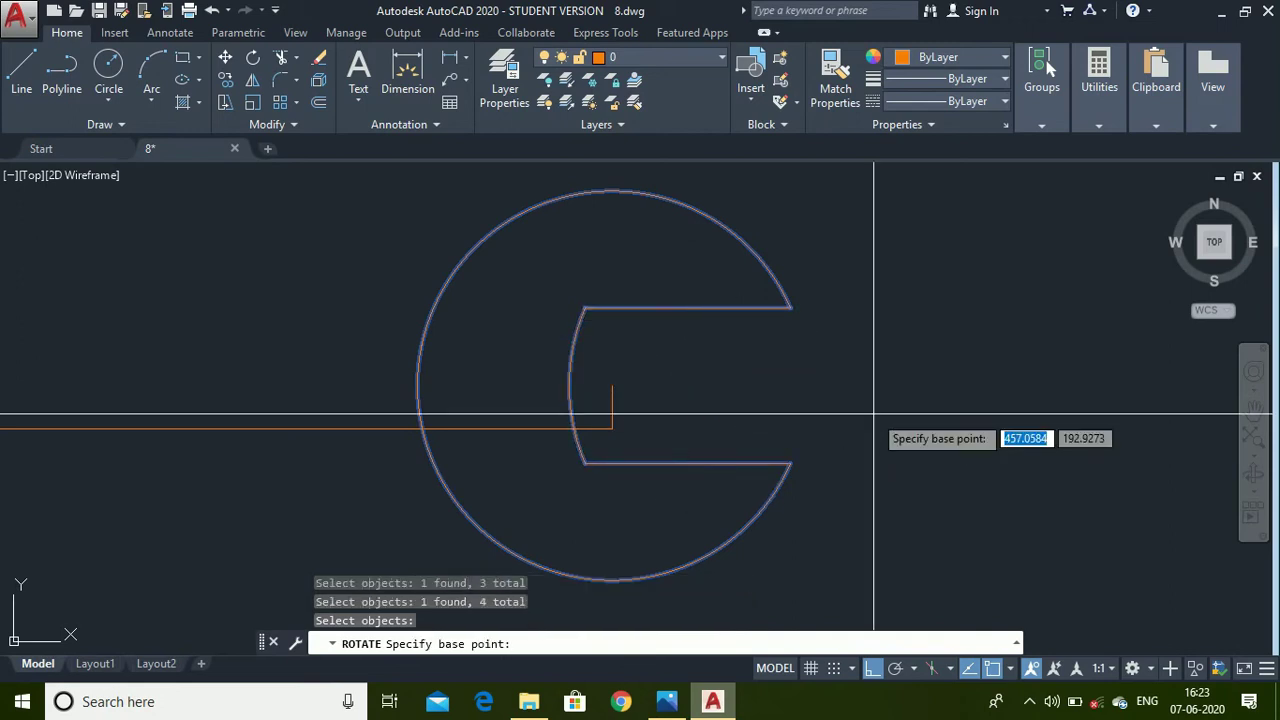
pyautogui.scroll(-2, 805, 425)
pyautogui.scroll(2, 817, 394)
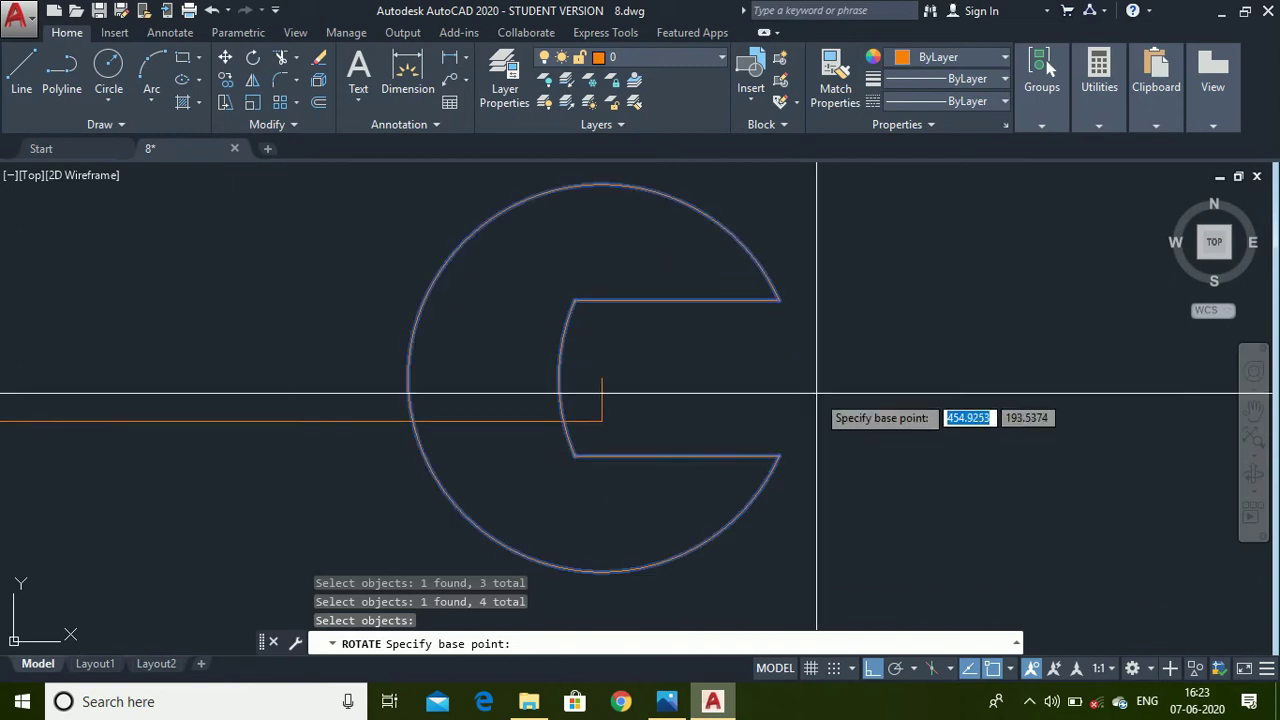
pyautogui.press('BackSpace')
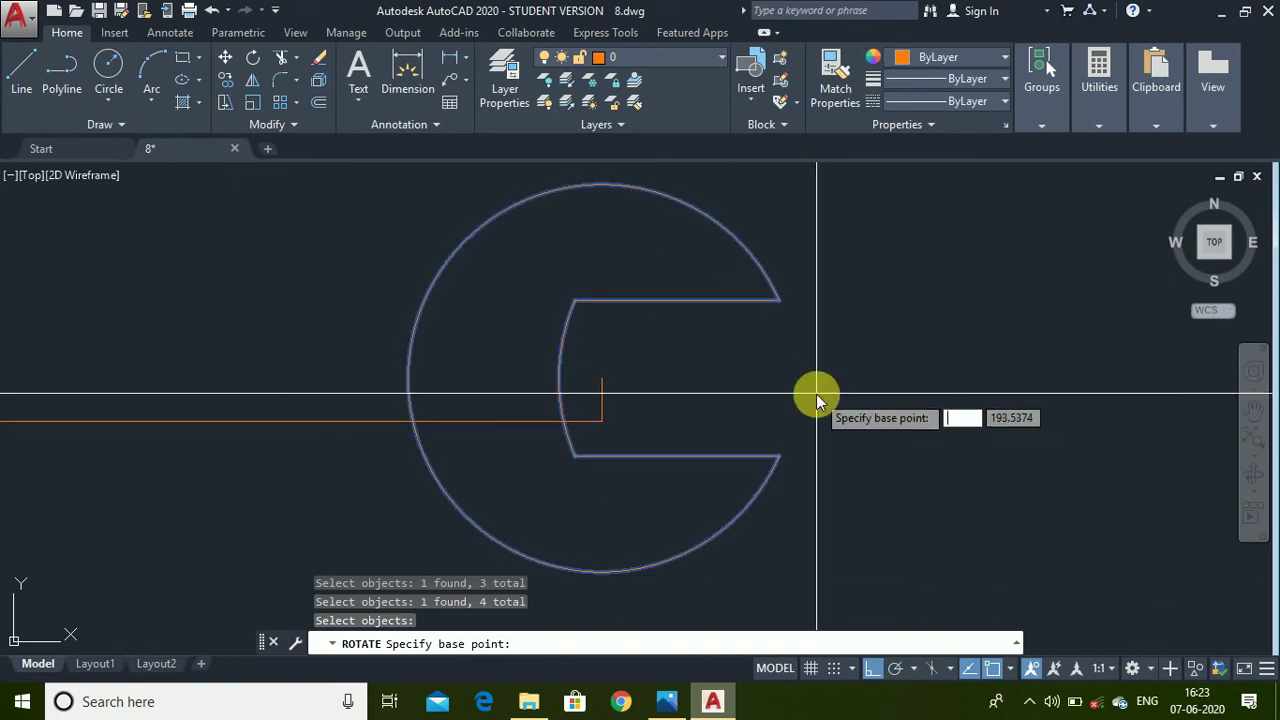
pyautogui.click(631, 398)
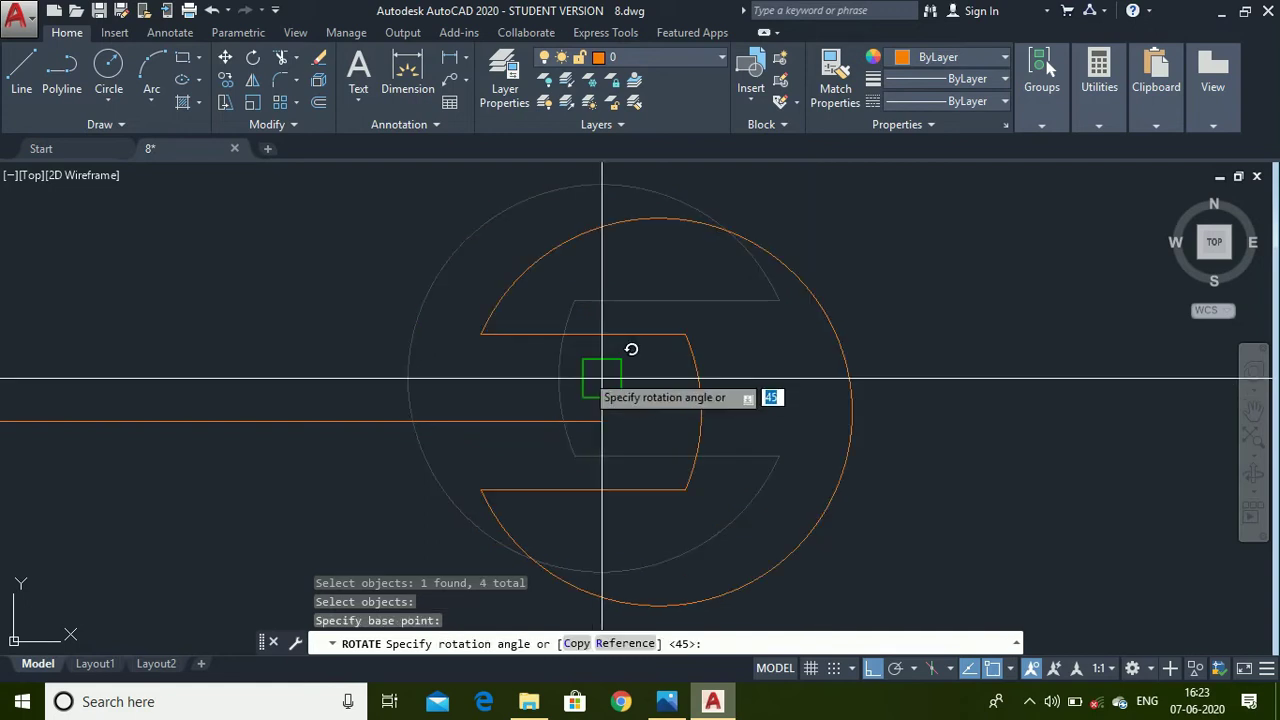
pyautogui.press('Escape')
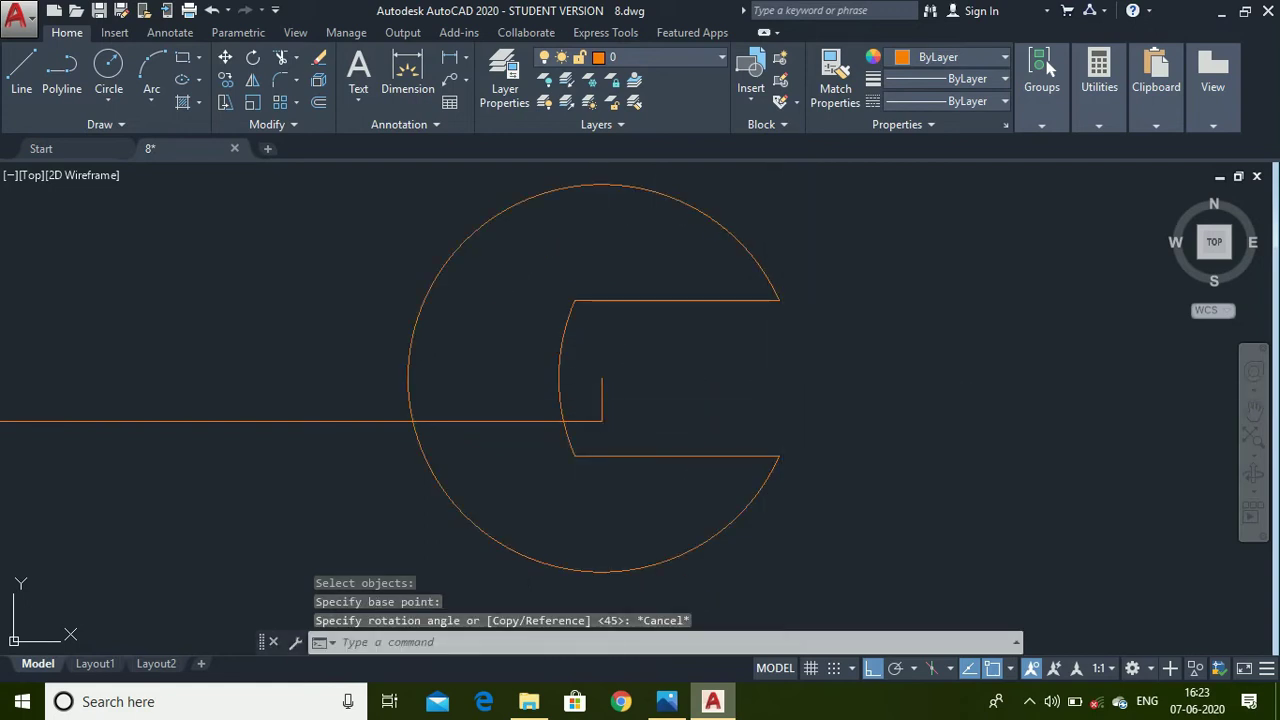
# - Rotate the R9 jaw's outer arc, inner arc and two jaw lines 45 degrees about the outer arc's centre
pyautogui.press('Return')
pyautogui.click(745, 525)
pyautogui.click(633, 446)
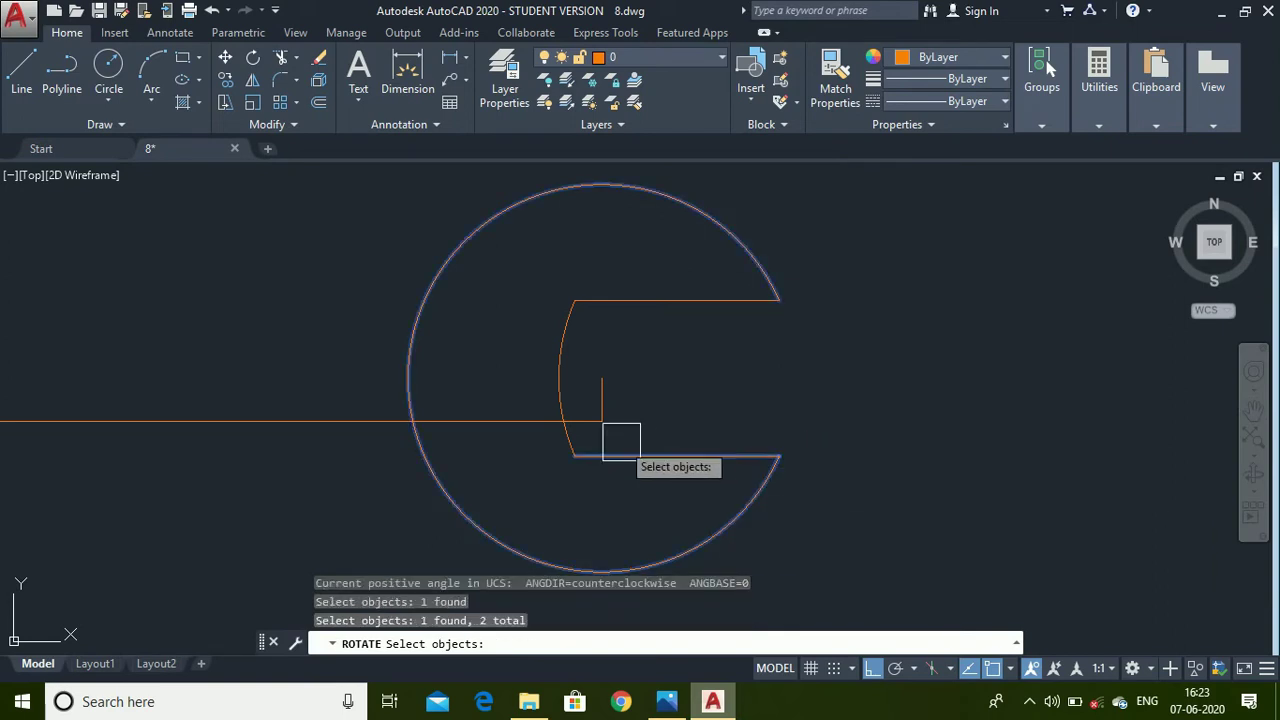
pyautogui.click(557, 347)
pyautogui.click(684, 299)
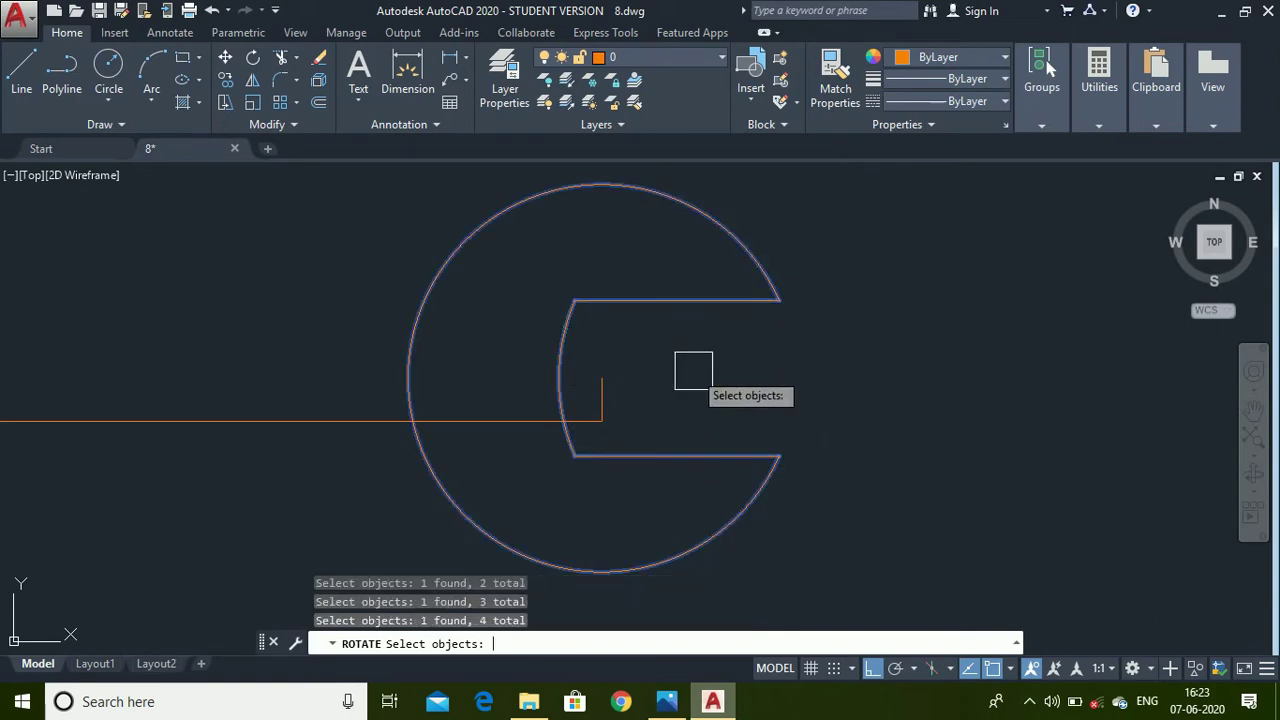
pyautogui.press('Return')
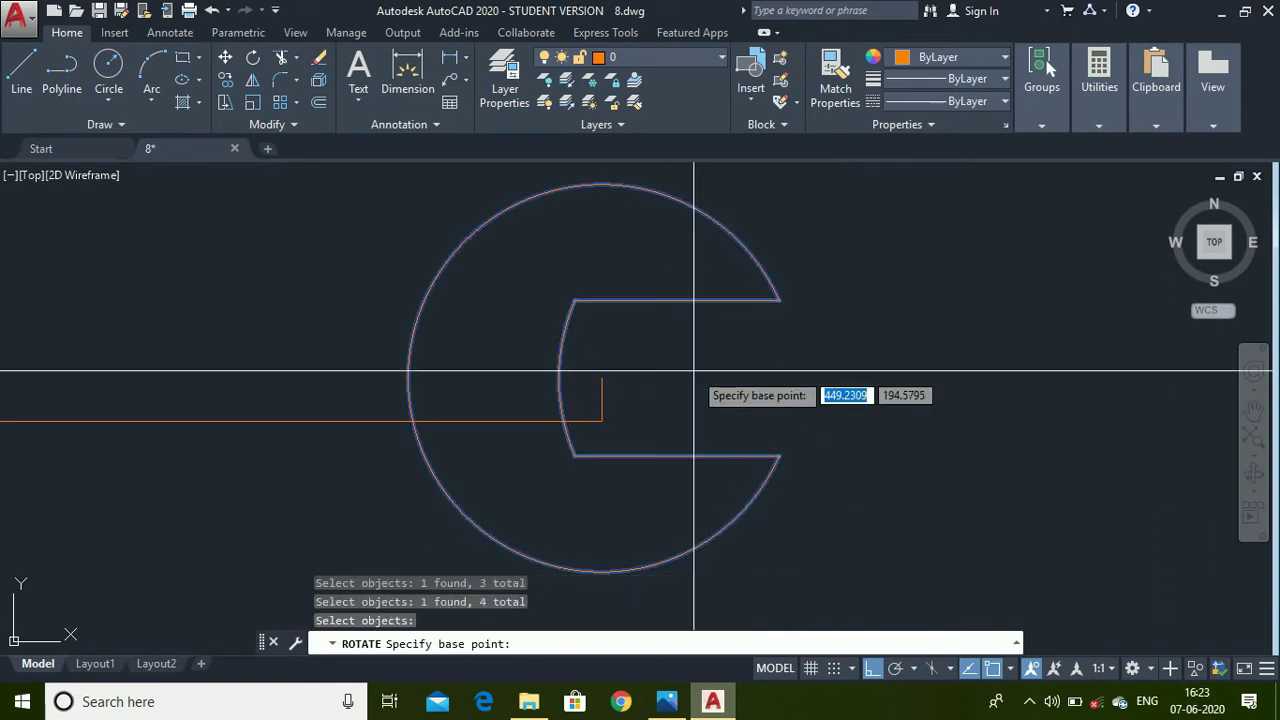
pyautogui.click(601, 379)
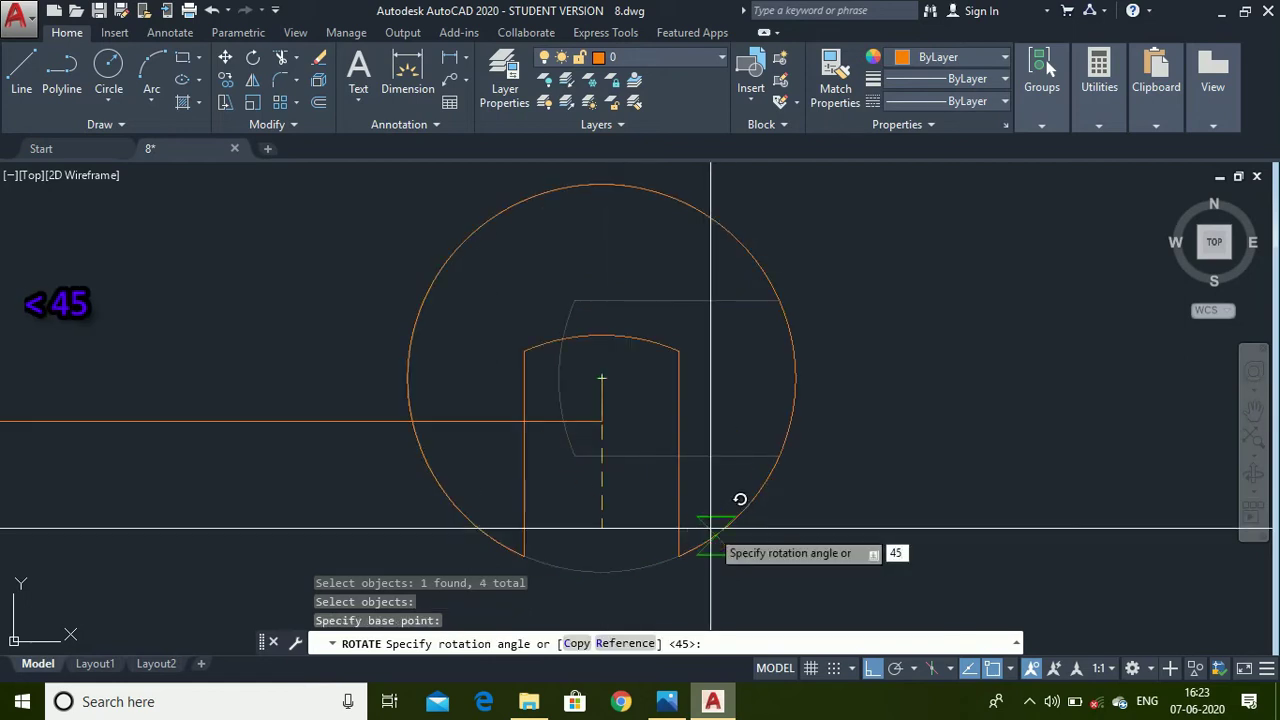
pyautogui.press('Return')
pyautogui.rightClick(709, 529)
pyautogui.scroll(-4, 702, 412)
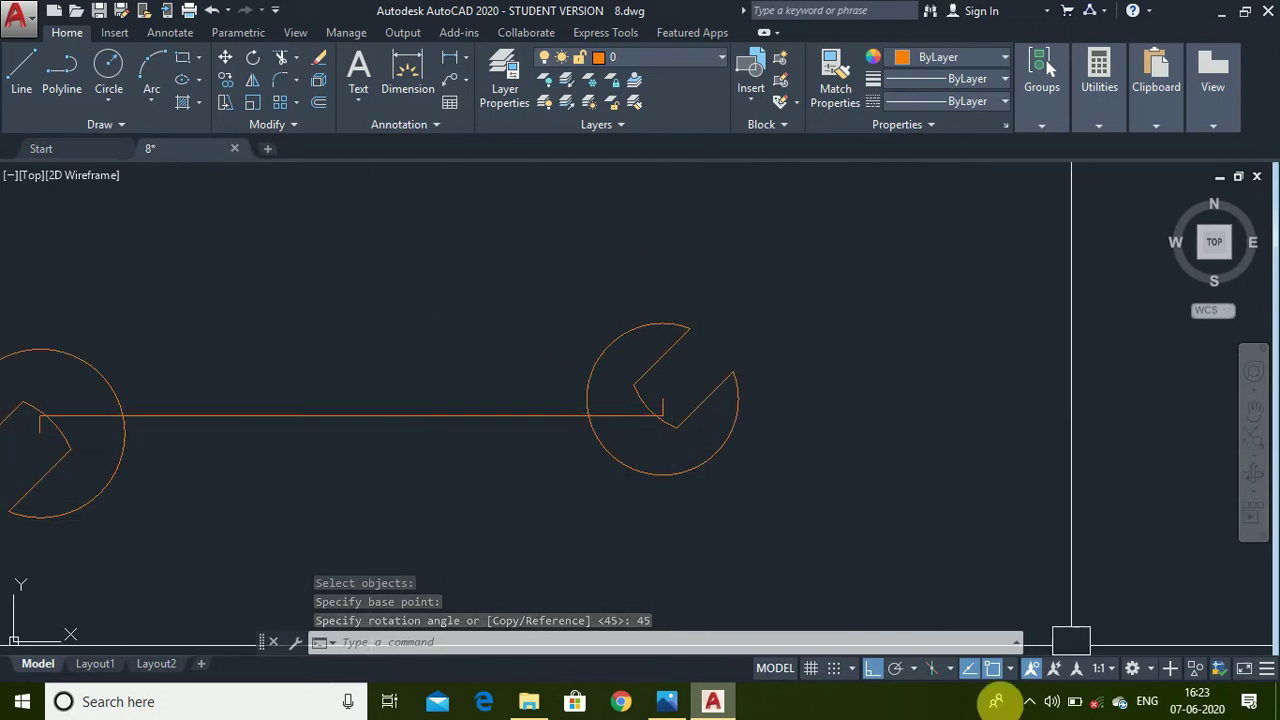
# - Check the handle in reference image 8-2d.jpg and offset the long horizontal centreline 4 units below and above
pyautogui.click(667, 702)
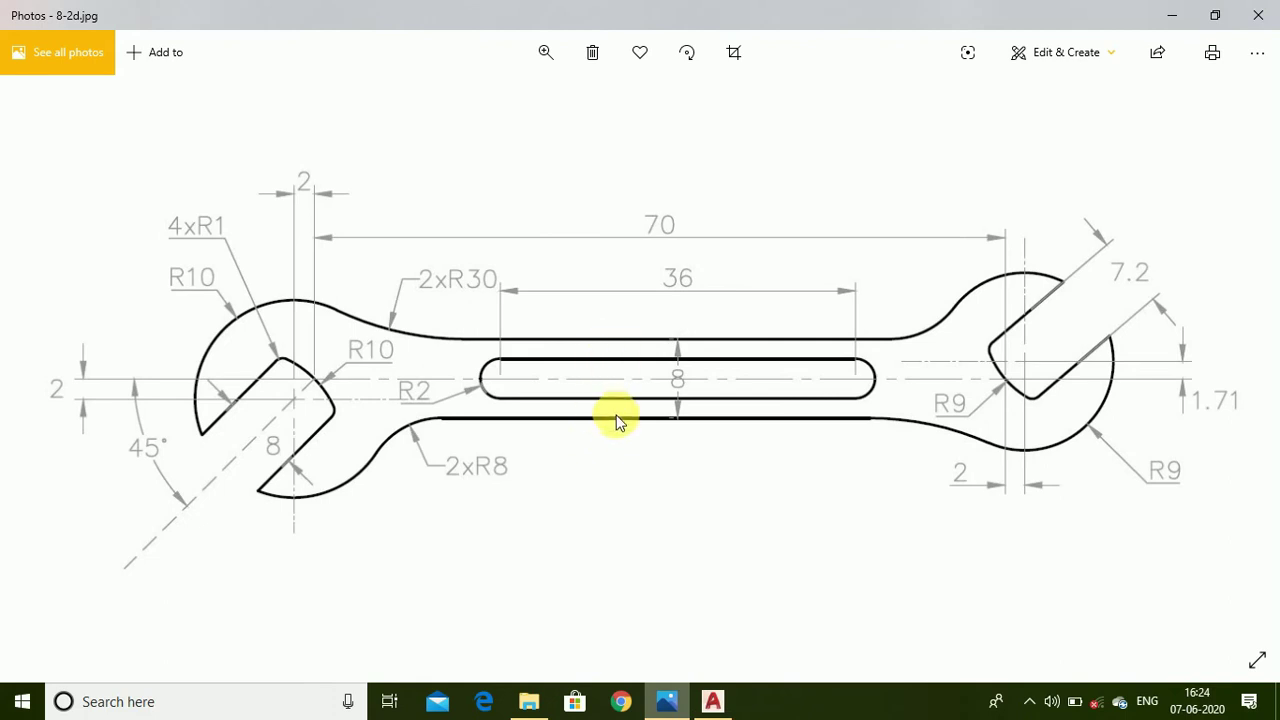
pyautogui.click(727, 707)
pyautogui.scroll(-2, 900, 423)
pyautogui.scroll(4, 576, 423)
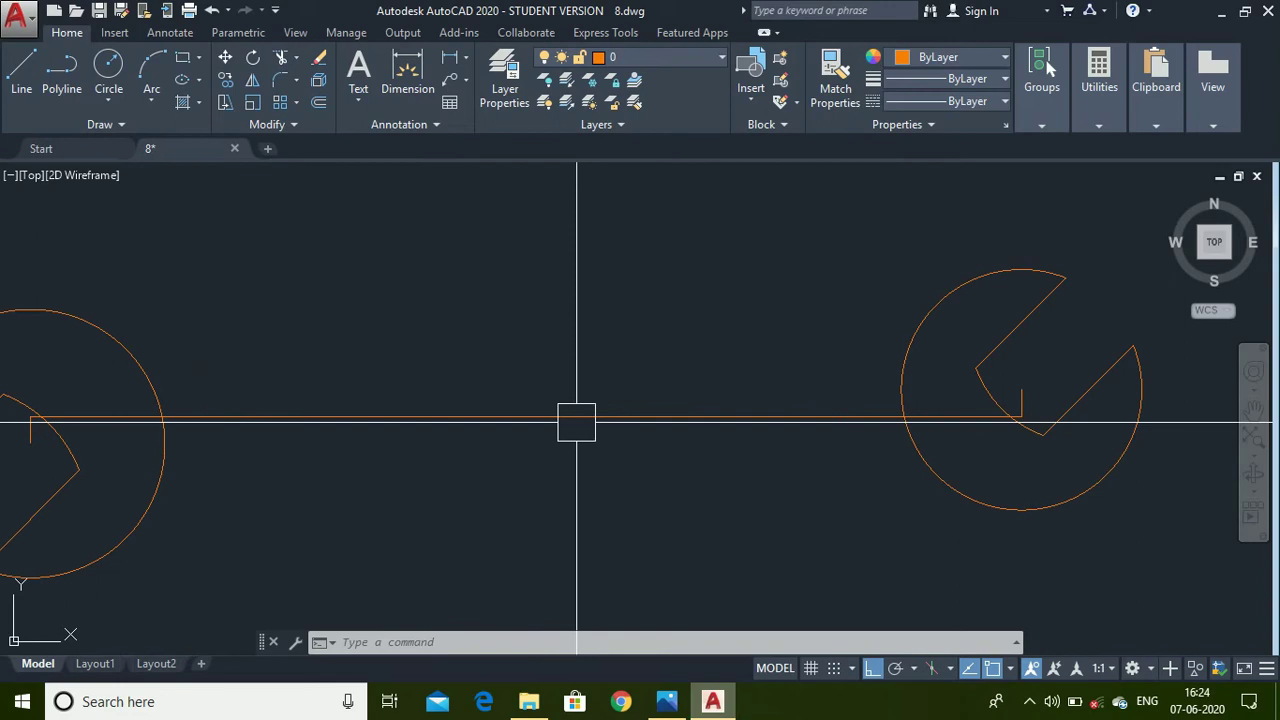
pyautogui.write('offset')
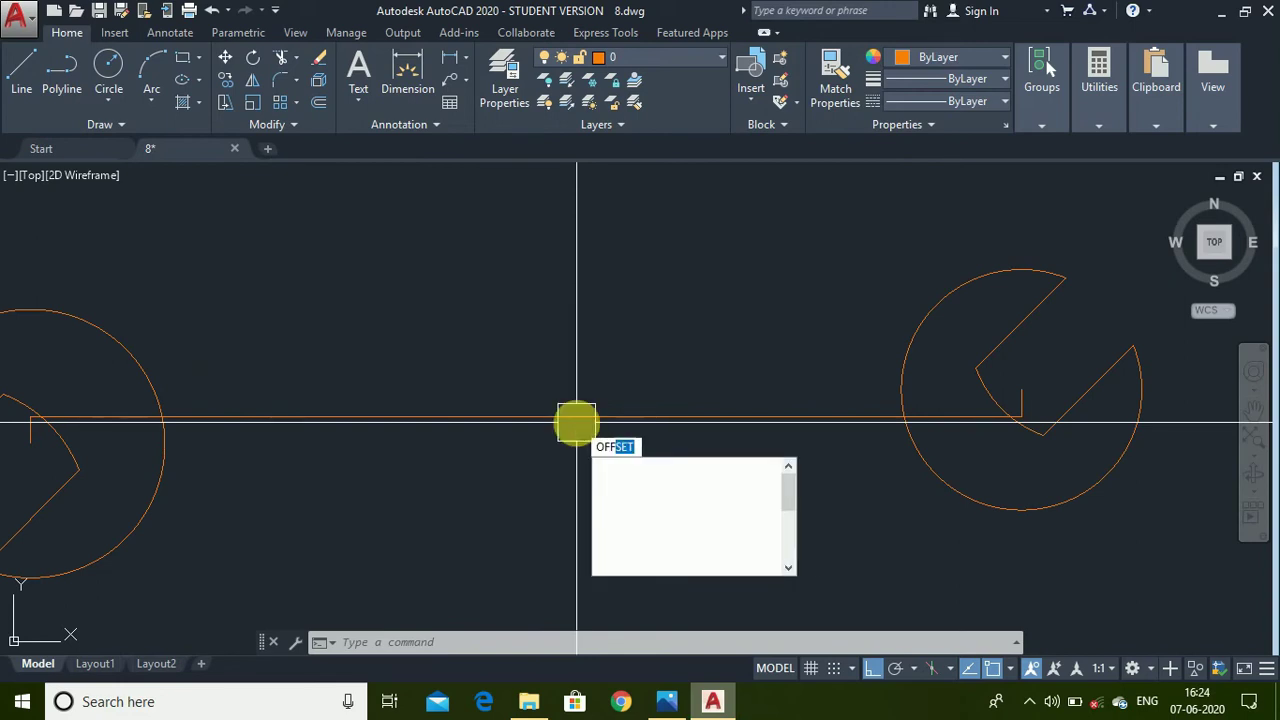
pyautogui.press('Return')
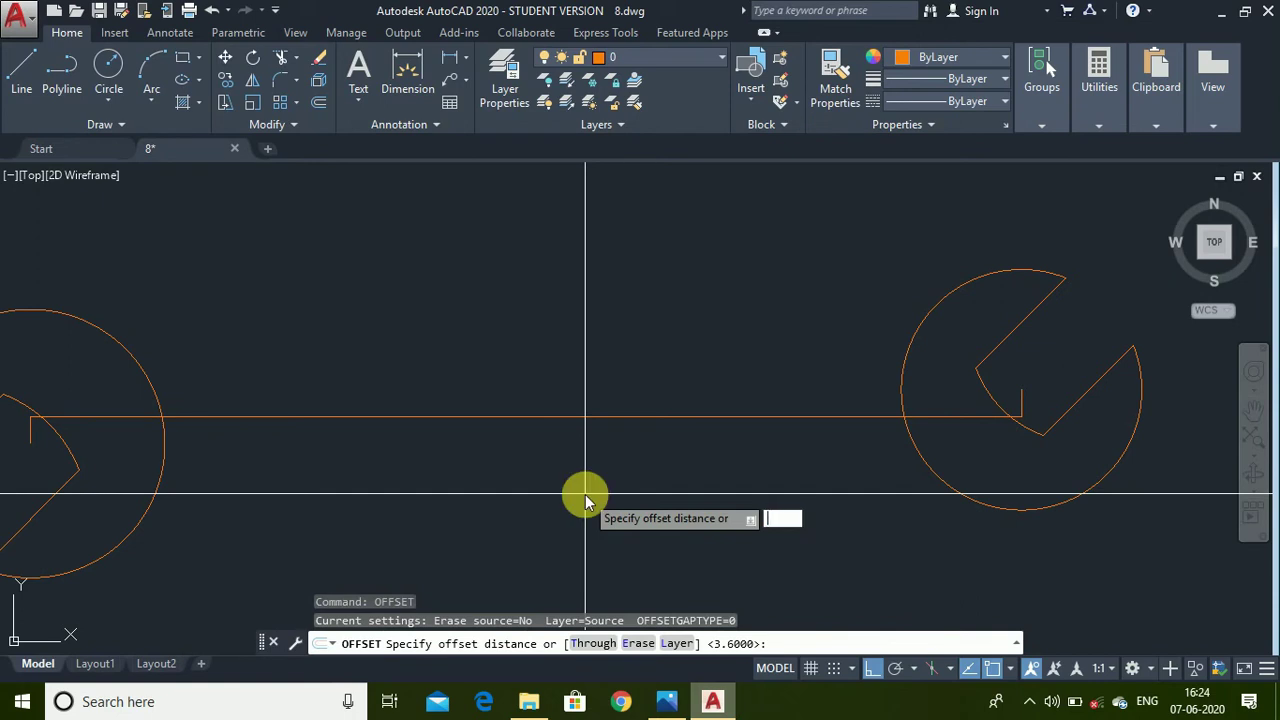
pyautogui.write('4')
pyautogui.press('Return')
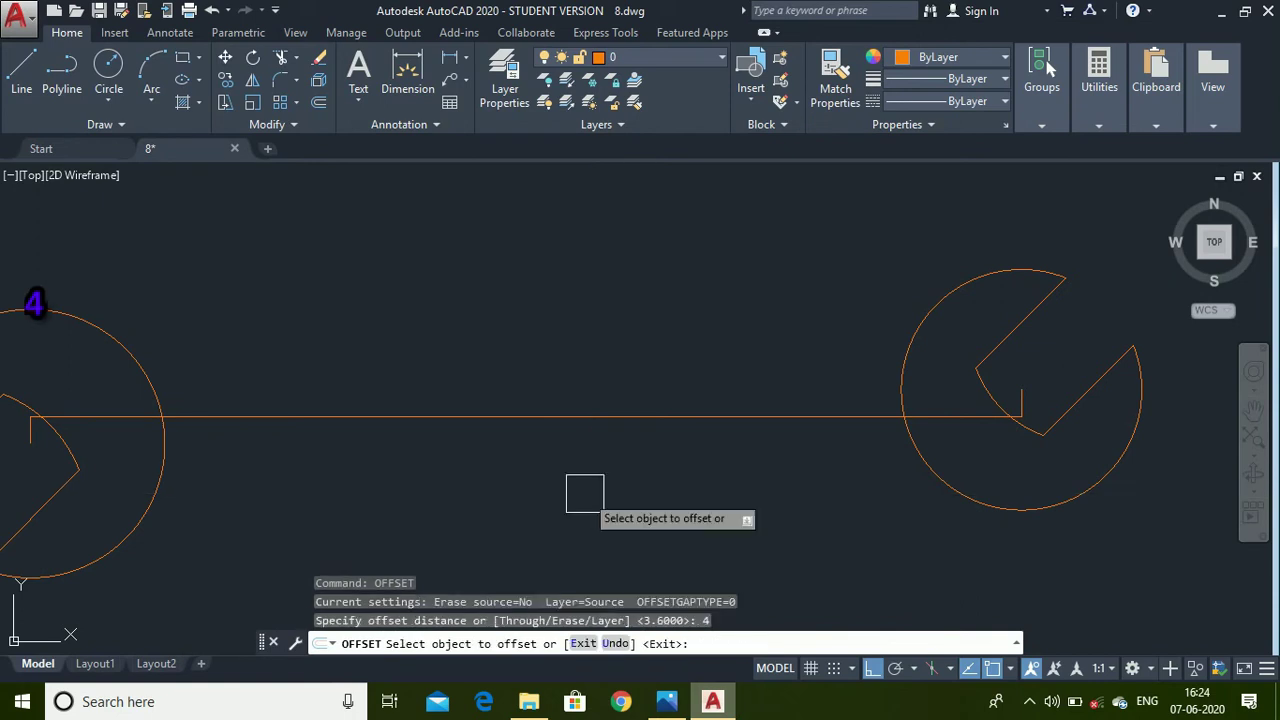
pyautogui.click(586, 420)
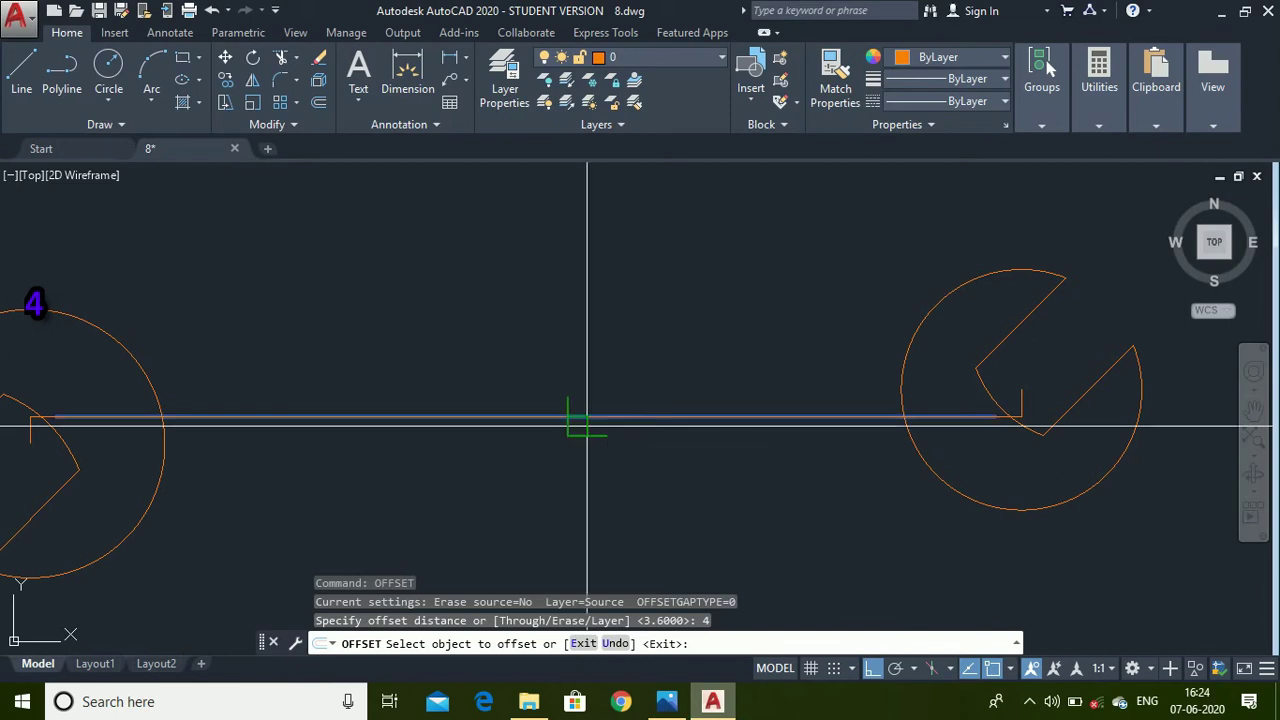
pyautogui.click(595, 443)
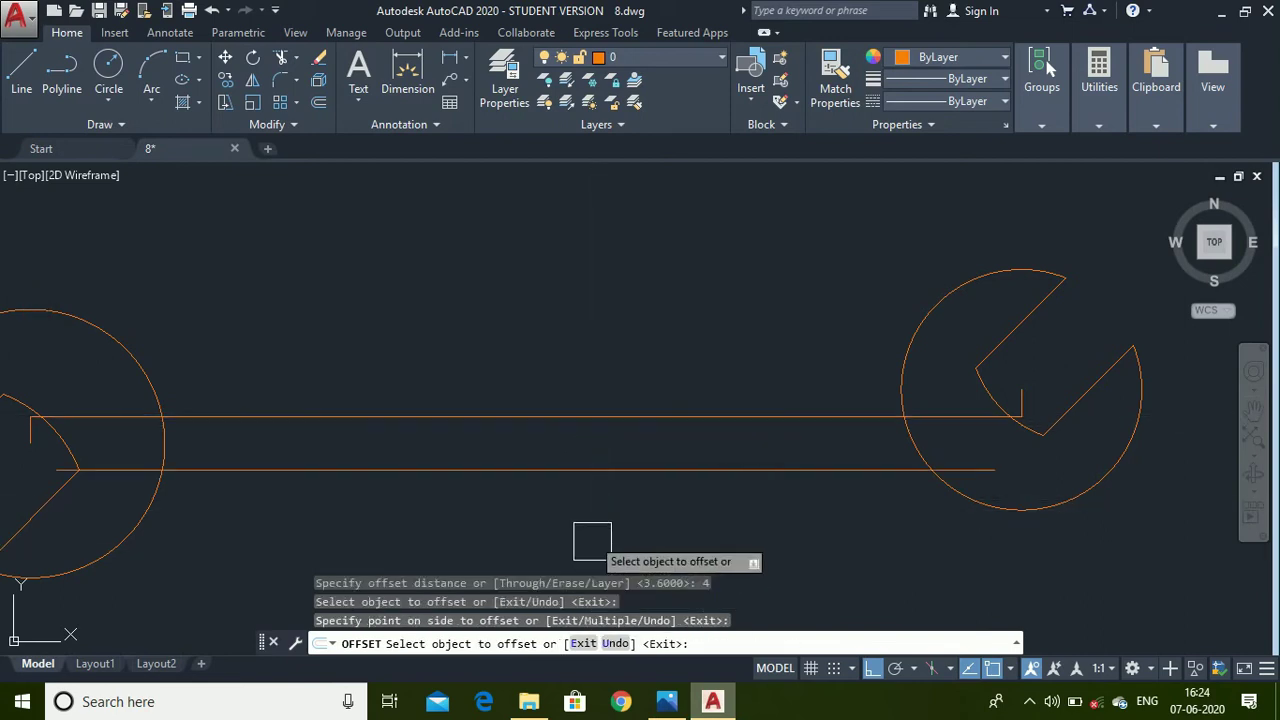
pyautogui.click(585, 416)
pyautogui.click(584, 389)
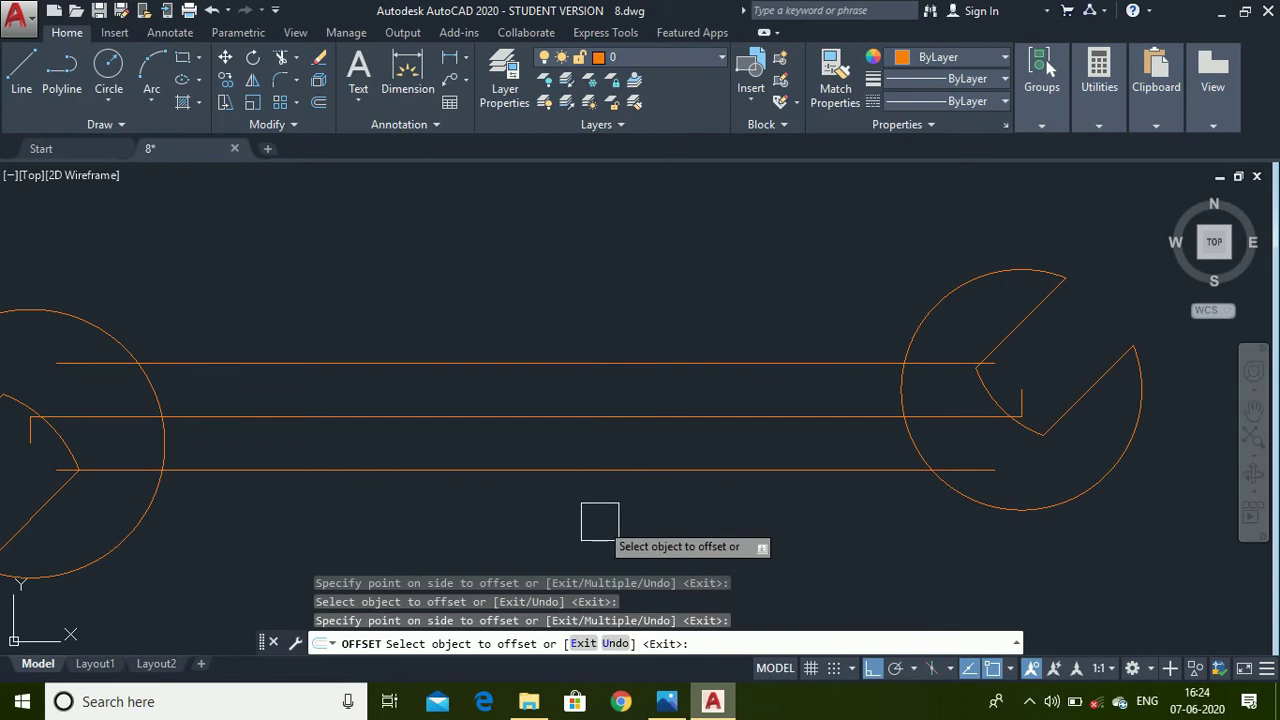
pyautogui.press('Escape')
# - Trim away the part of the R10 jaw's outer circle between the two offset handle lines
pyautogui.scroll(-2, 655, 349)
pyautogui.scroll(4, 326, 394)
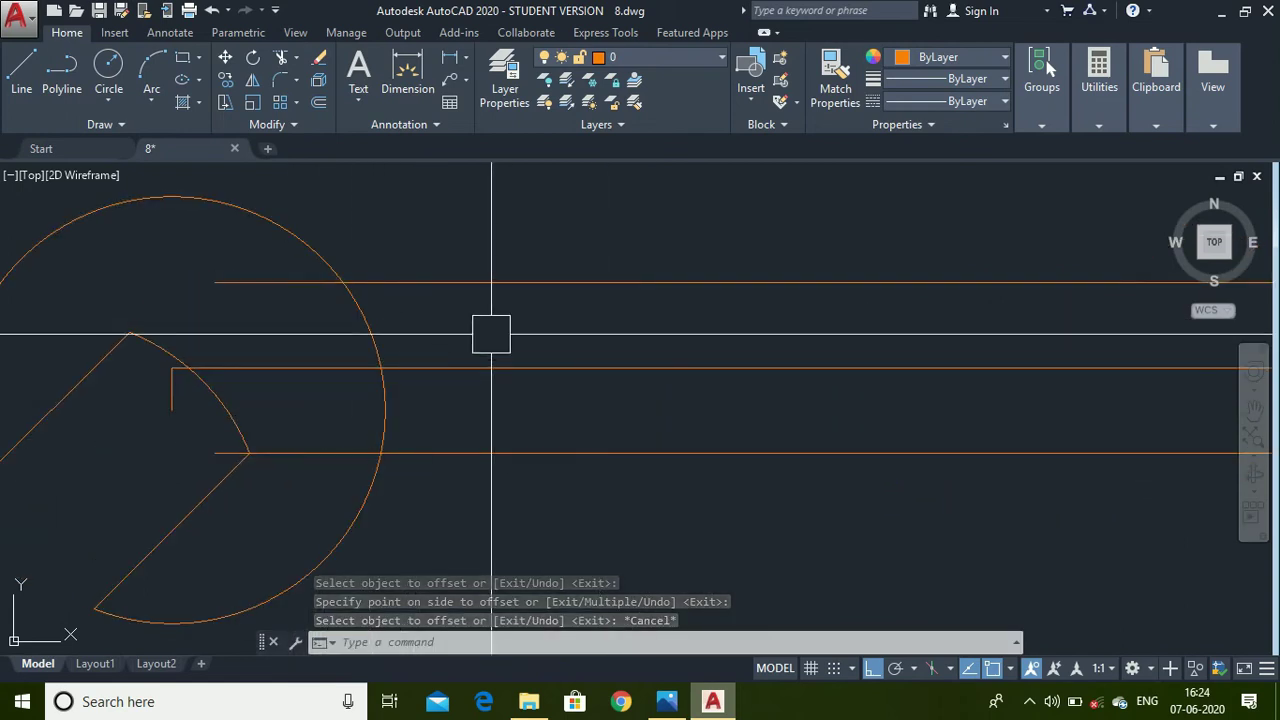
pyautogui.write('tr')
pyautogui.press('Return')
pyautogui.press('Return')
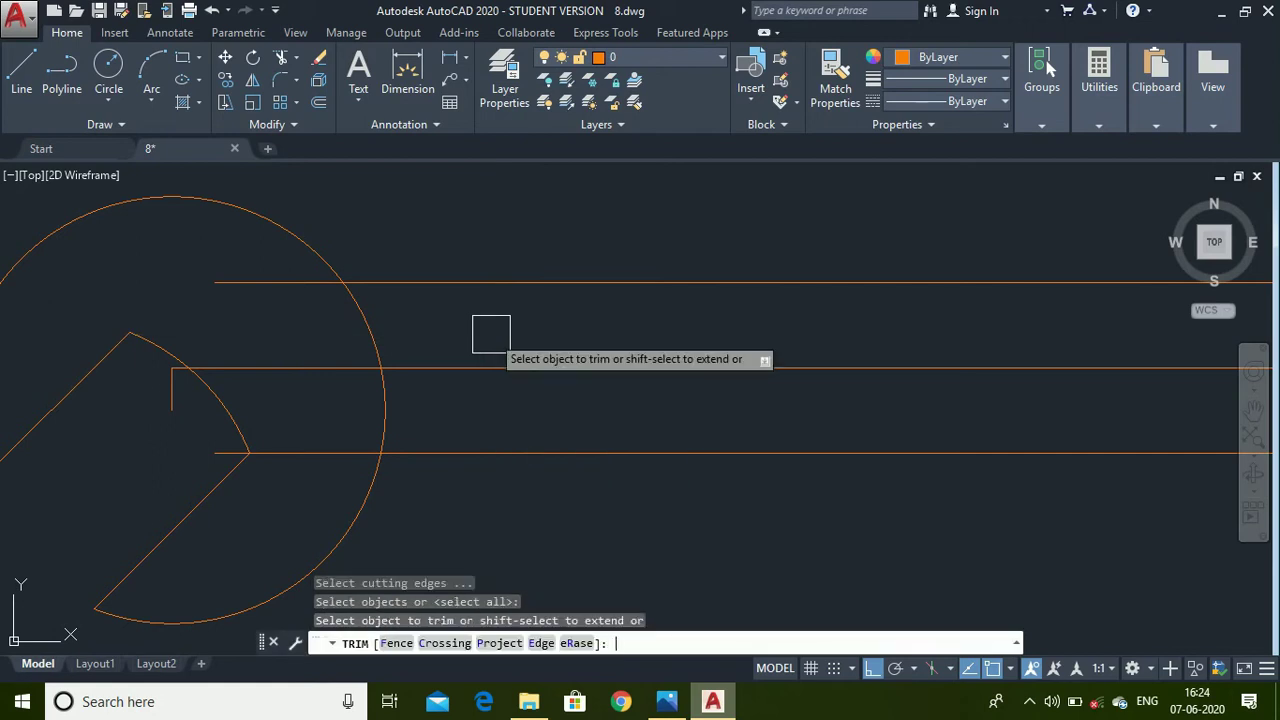
pyautogui.click(377, 330)
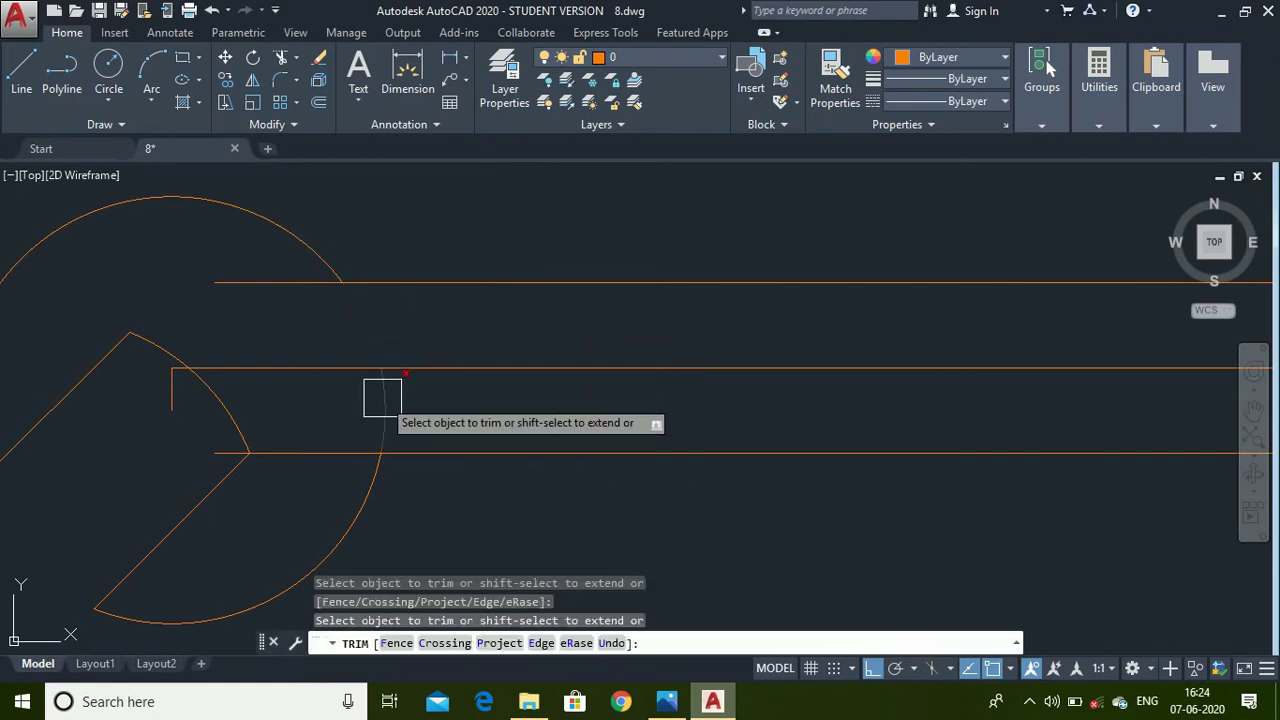
# - Trim the R9 jaw's outer circle between the handle lines and cut back the lower handle line inside both jaws
pyautogui.scroll(-4, 290, 368)
pyautogui.scroll(5, 826, 378)
pyautogui.scroll(2, 628, 266)
pyautogui.click(628, 266)
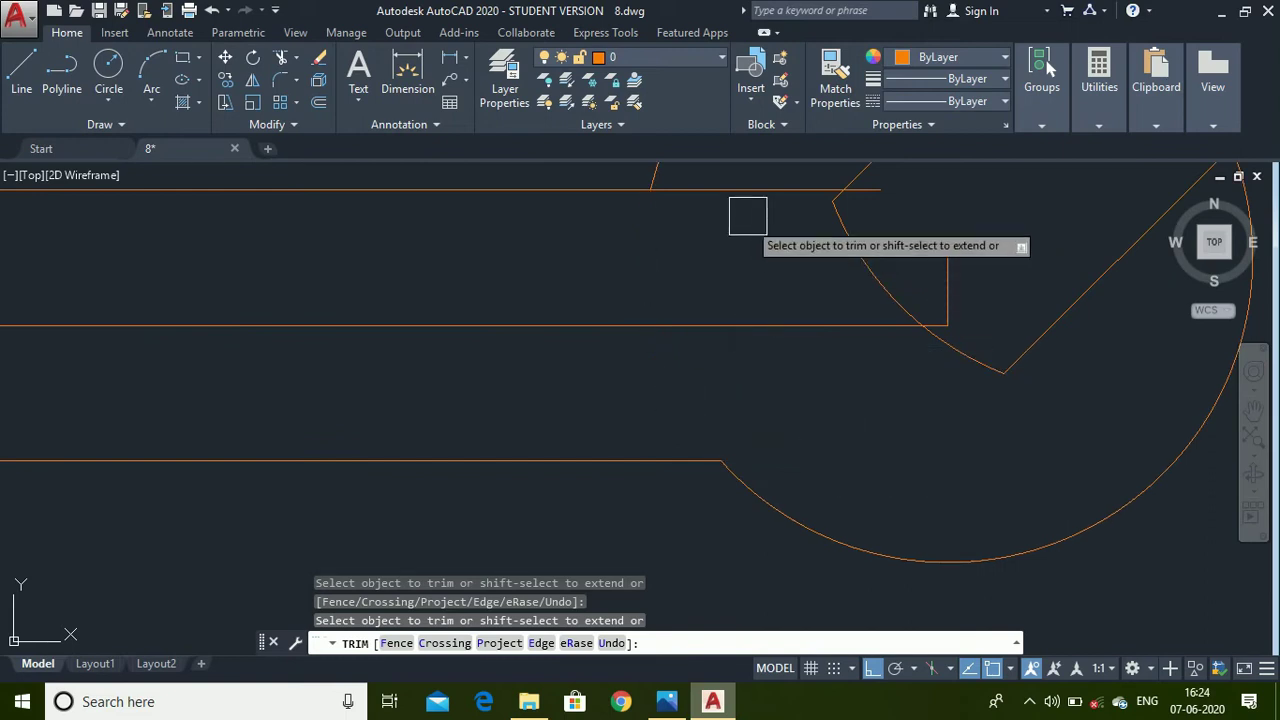
pyautogui.scroll(-4, 830, 402)
pyautogui.scroll(4, 207, 388)
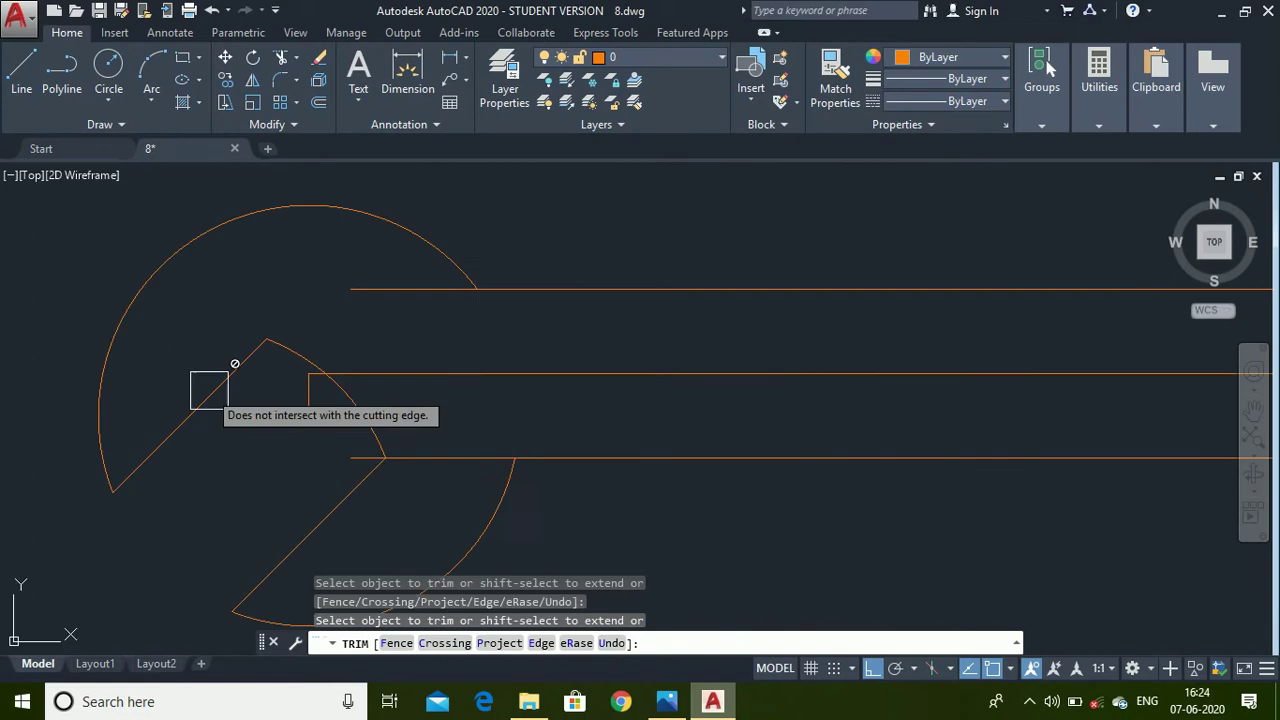
pyautogui.press('Escape')
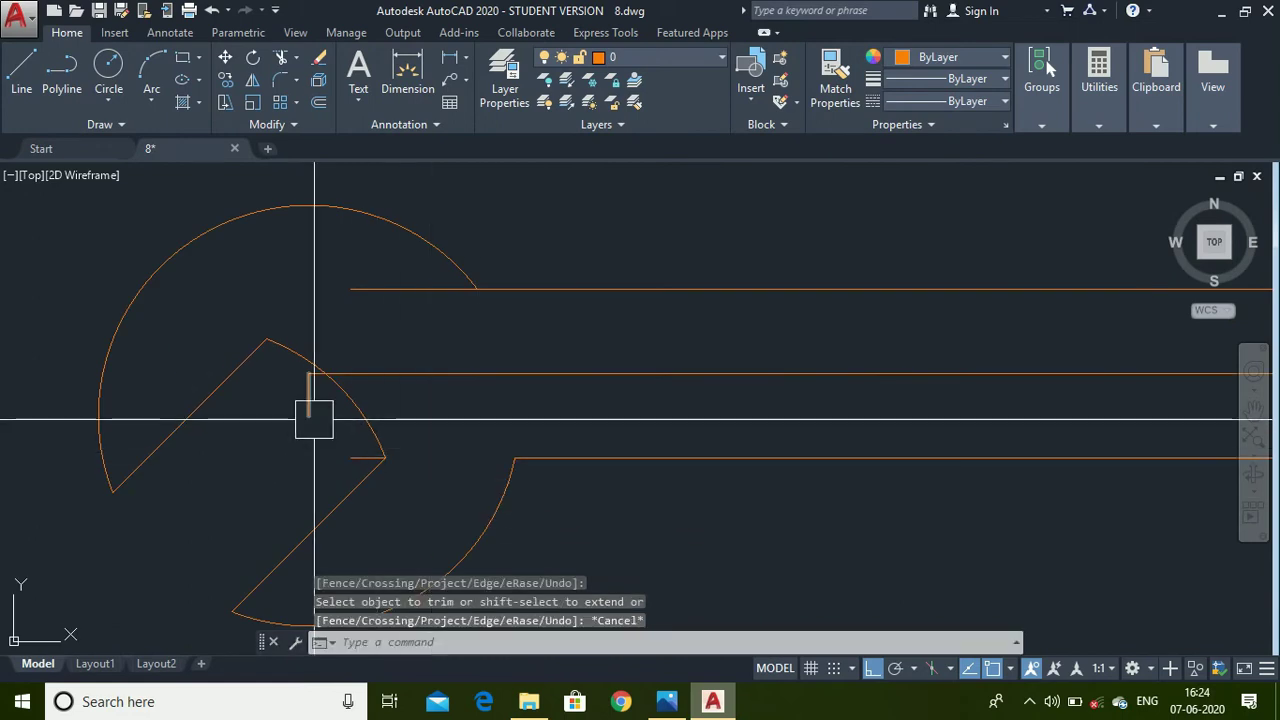
# - Erase the long centreline, its short connecting segments and the leftover handle-line stubs inside both jaws
pyautogui.click(466, 375)
pyautogui.scroll(3, 237, 414)
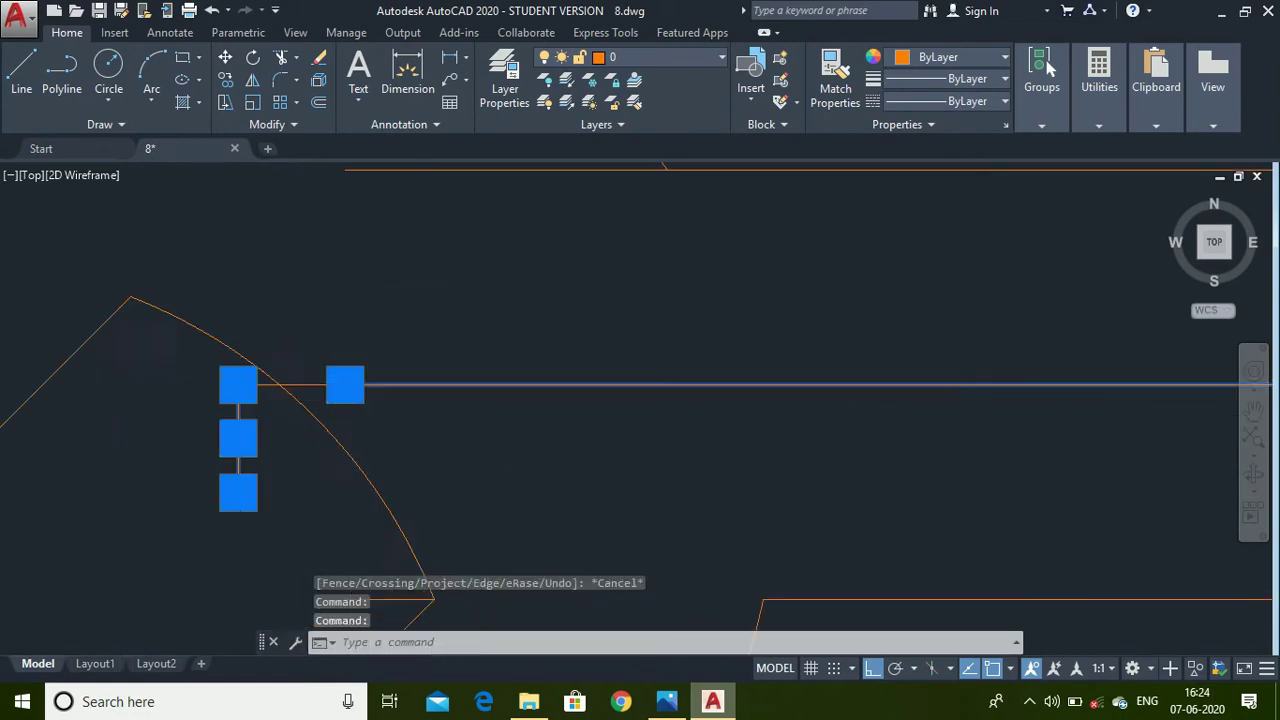
pyautogui.scroll(-4, 232, 417)
pyautogui.scroll(-4, 232, 417)
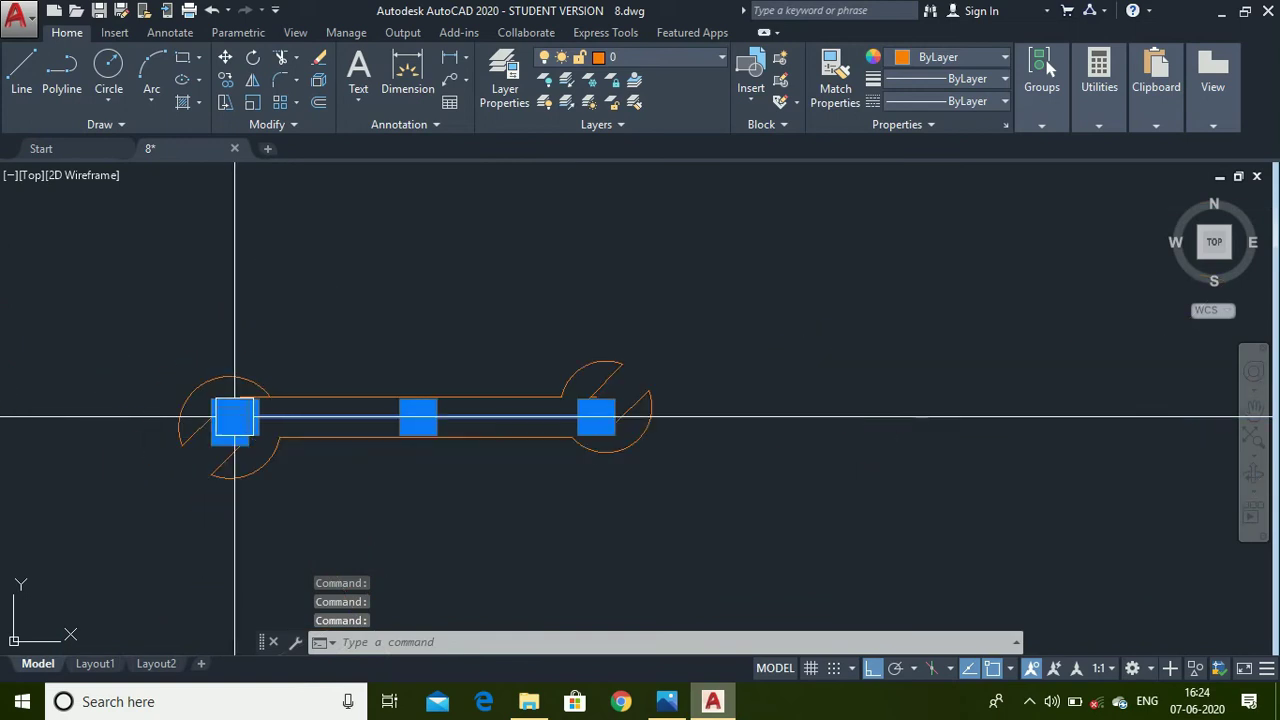
pyautogui.scroll(8, 598, 416)
pyautogui.click(540, 434)
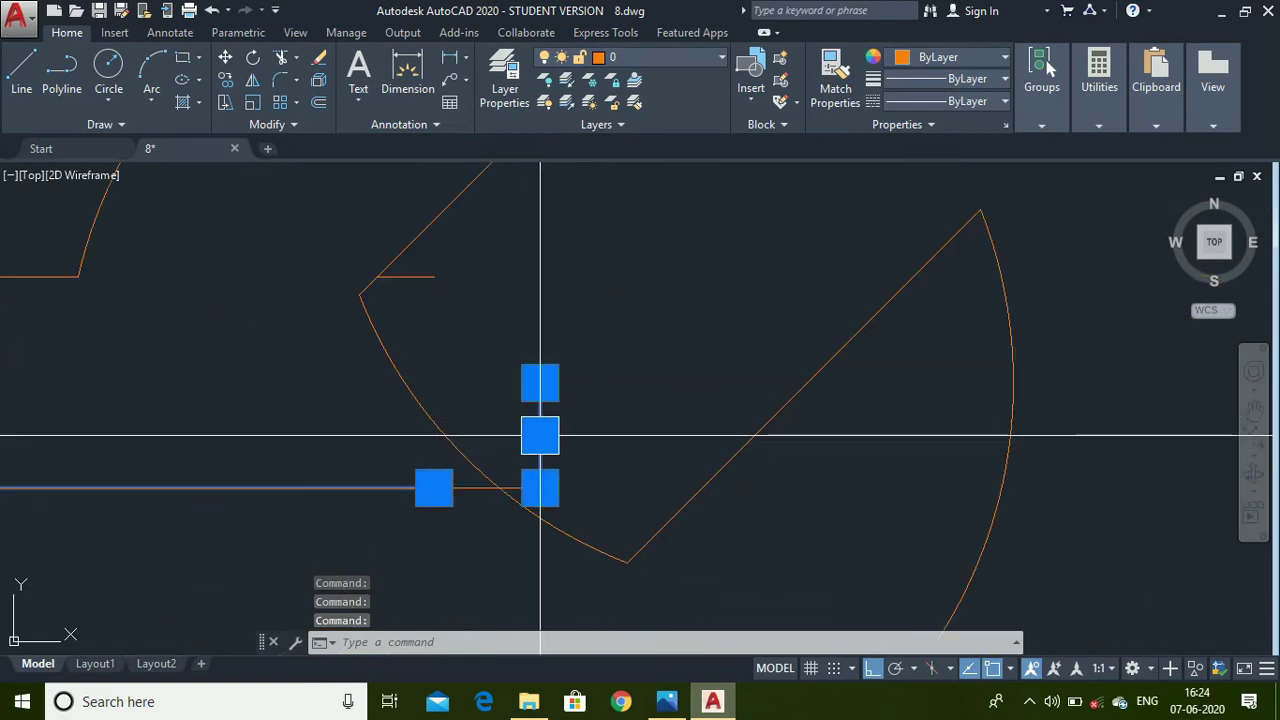
pyautogui.scroll(4, 472, 499)
pyautogui.click(457, 465)
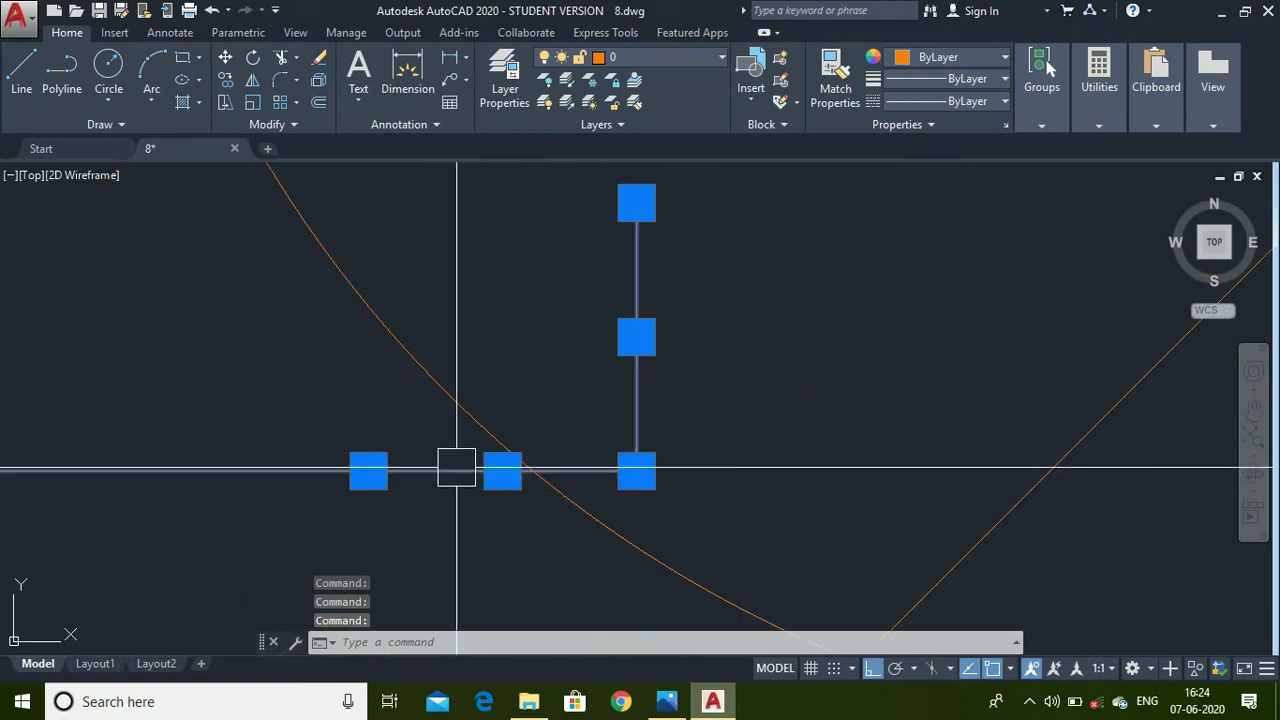
pyautogui.scroll(-6, 471, 514)
pyautogui.scroll(6, 428, 354)
pyautogui.scroll(3, 551, 429)
pyautogui.scroll(-8, 543, 429)
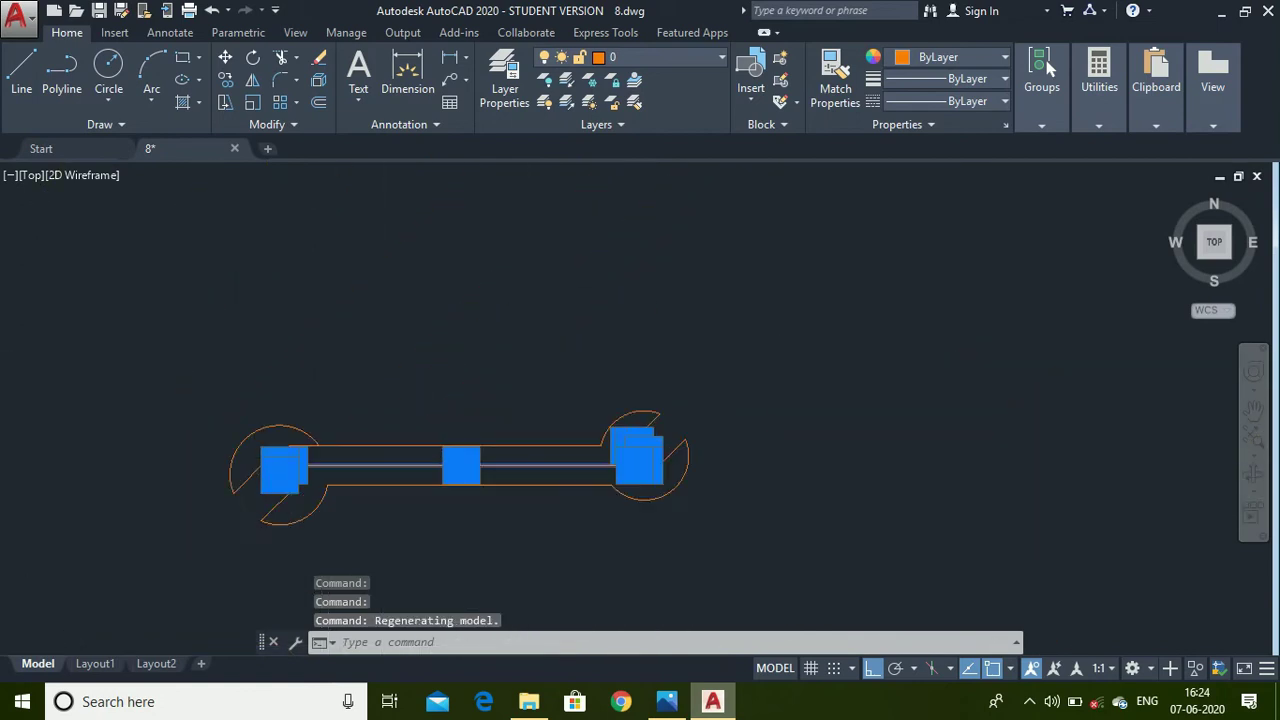
pyautogui.scroll(8, 214, 443)
pyautogui.scroll(-4, 300, 414)
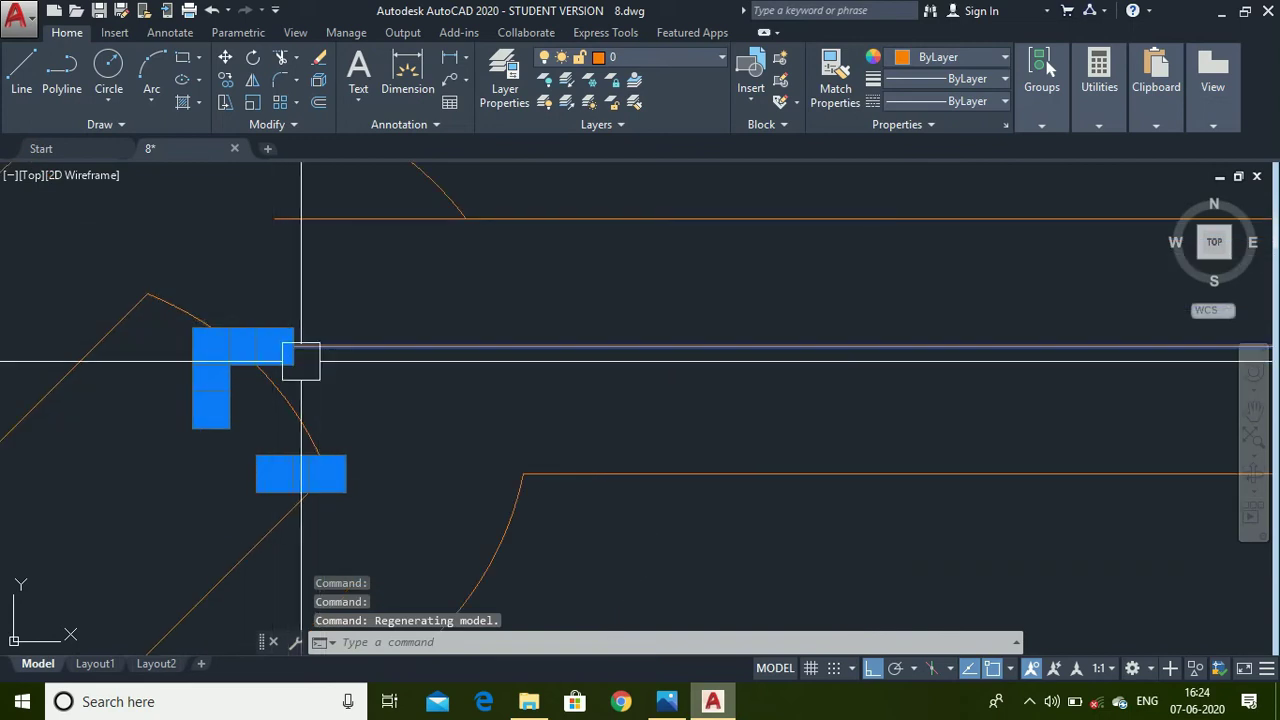
pyautogui.scroll(-3, 292, 366)
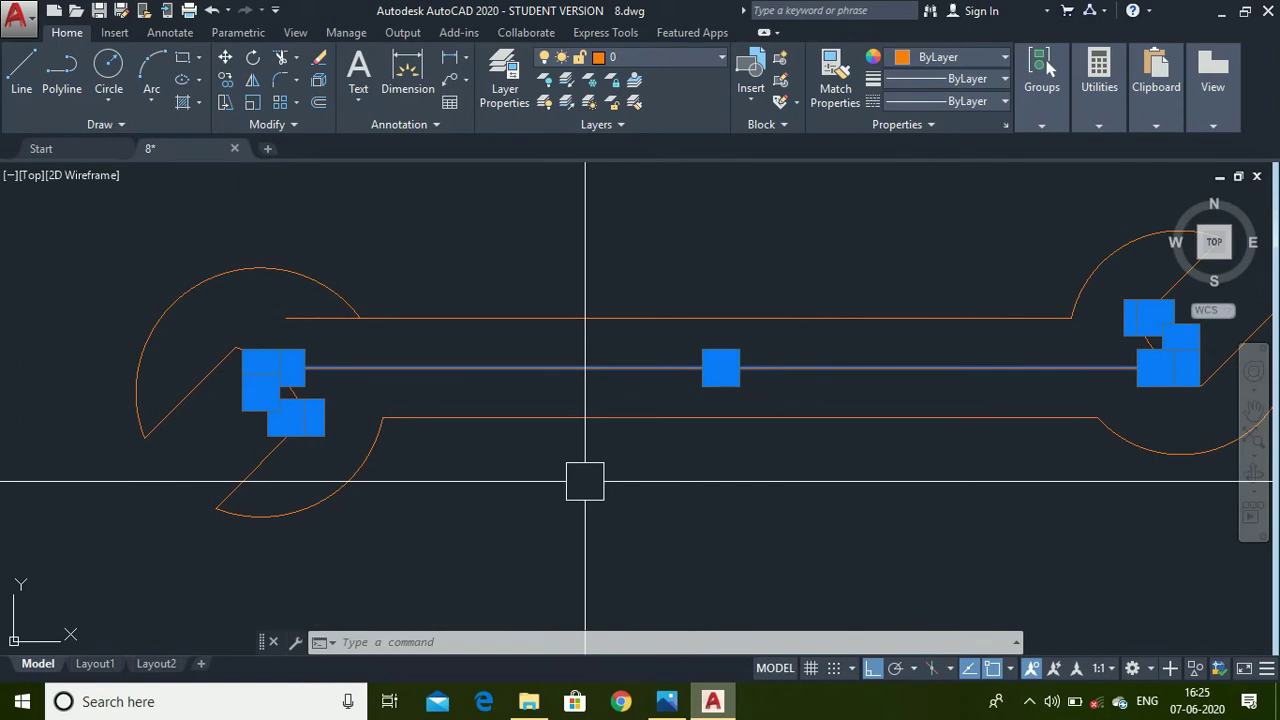
pyautogui.scroll(2, 609, 348)
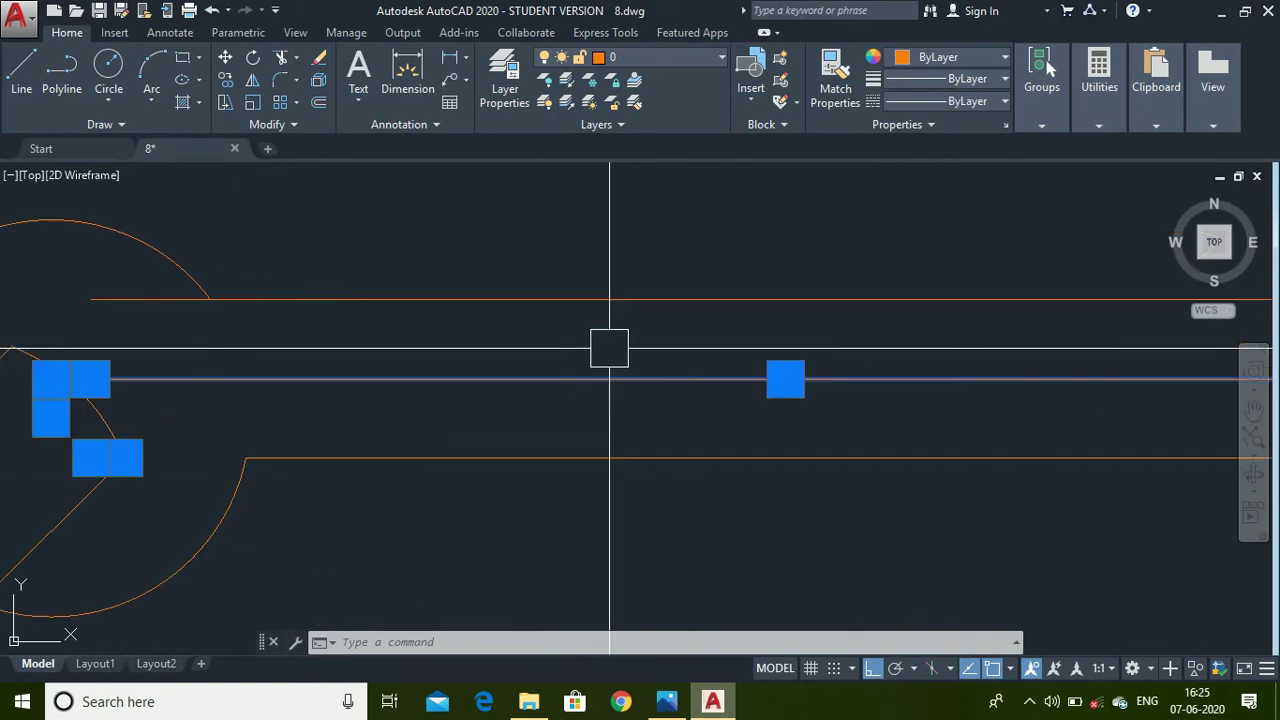
pyautogui.press('Delete')
# - Trim the end of the upper handle line that overhangs into the R10 jaw
pyautogui.write('tr')
pyautogui.press('Return')
pyautogui.press('Return')
pyautogui.click(106, 300)
pyautogui.scroll(-2, 259, 394)
pyautogui.press('Escape')
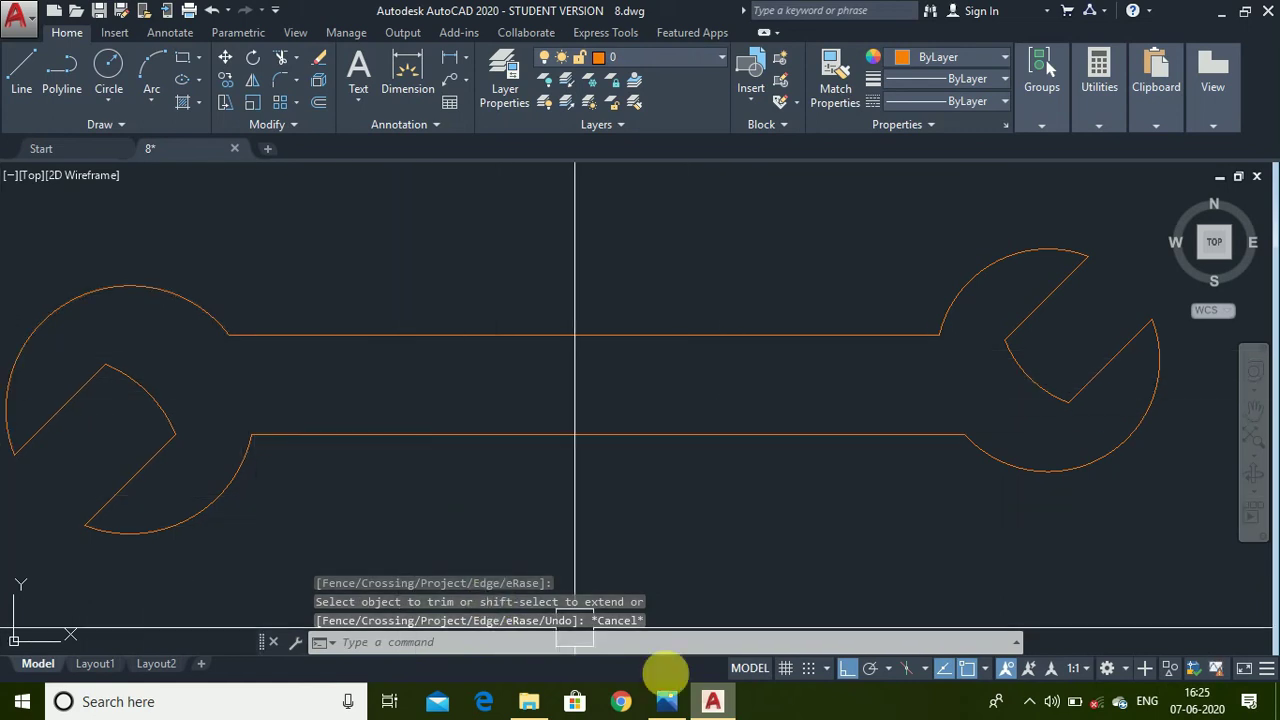
# - Check the handle radii in reference image 8-2d.jpg and fillet the R10 jaw's outer arc to the upper handle line with radius 30
pyautogui.click(667, 701)
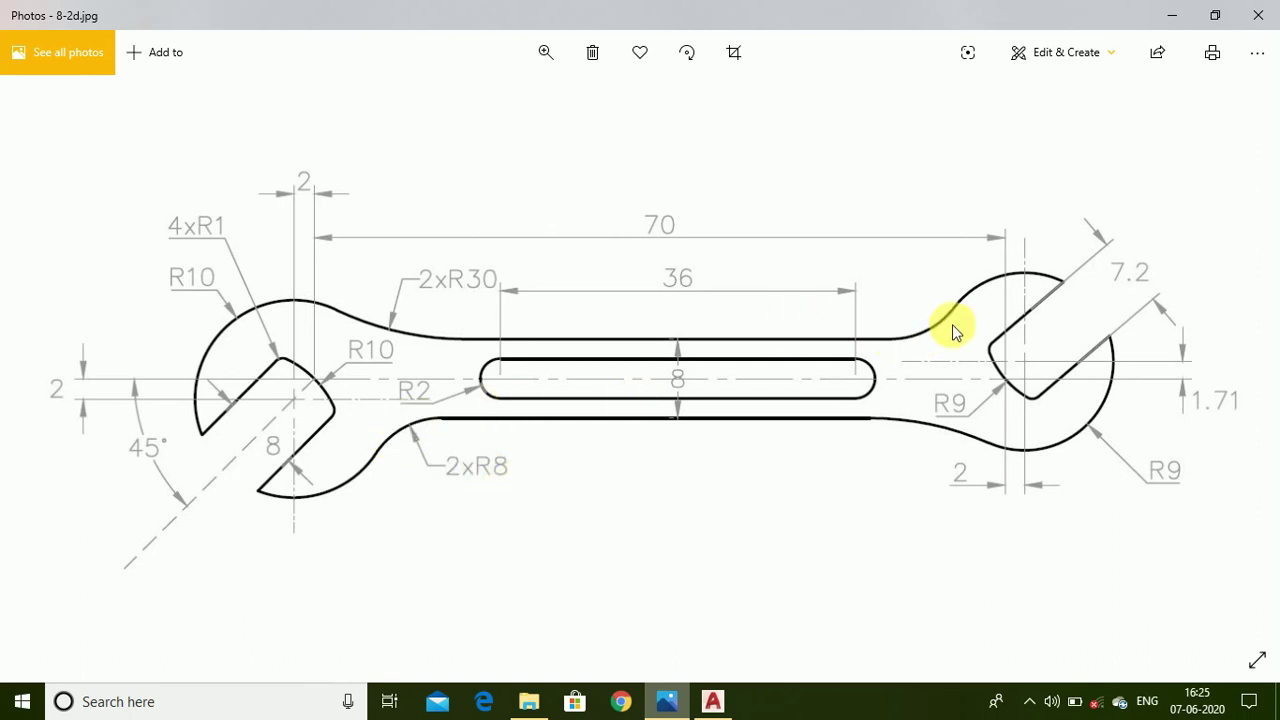
pyautogui.click(713, 701)
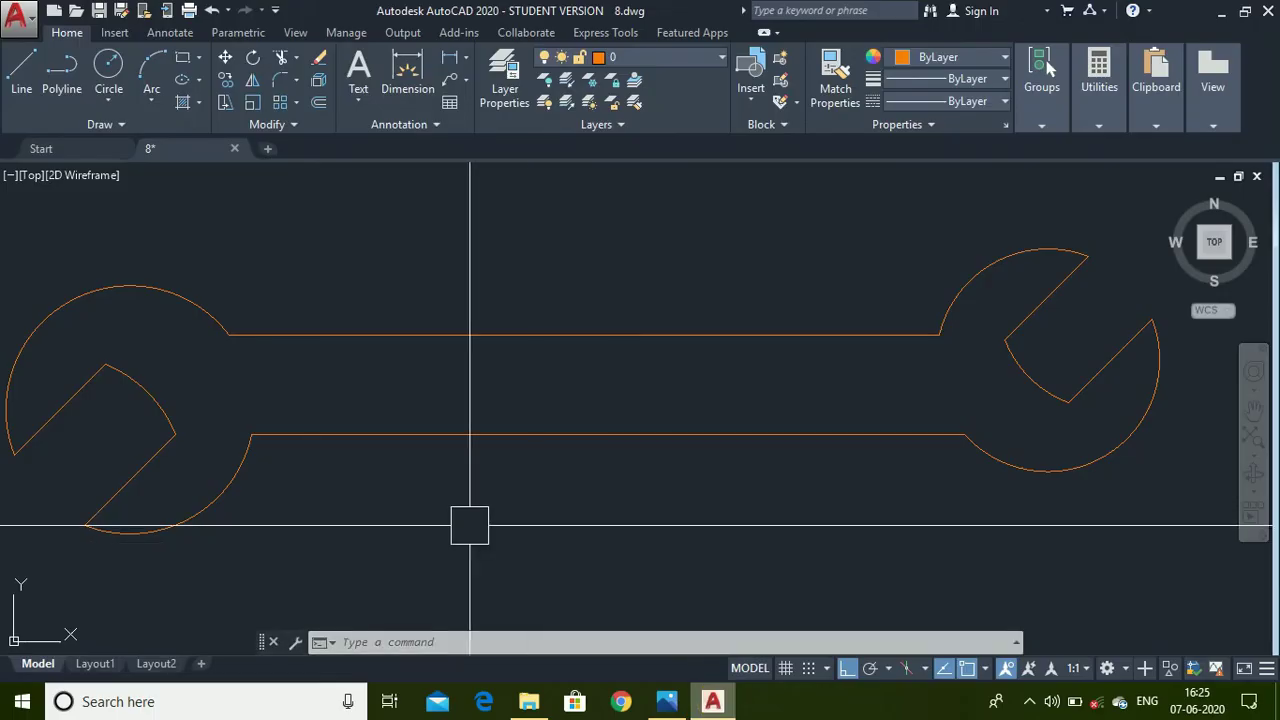
pyautogui.write('fill')
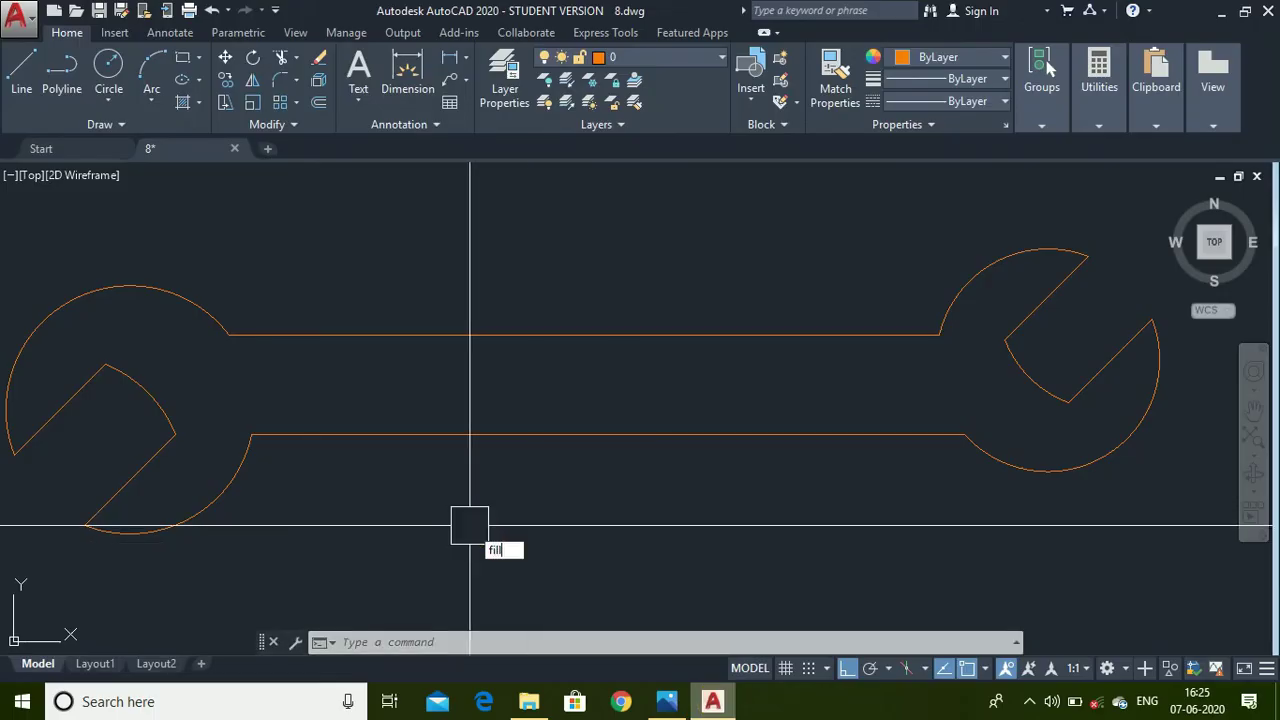
pyautogui.write('et')
pyautogui.press('Return')
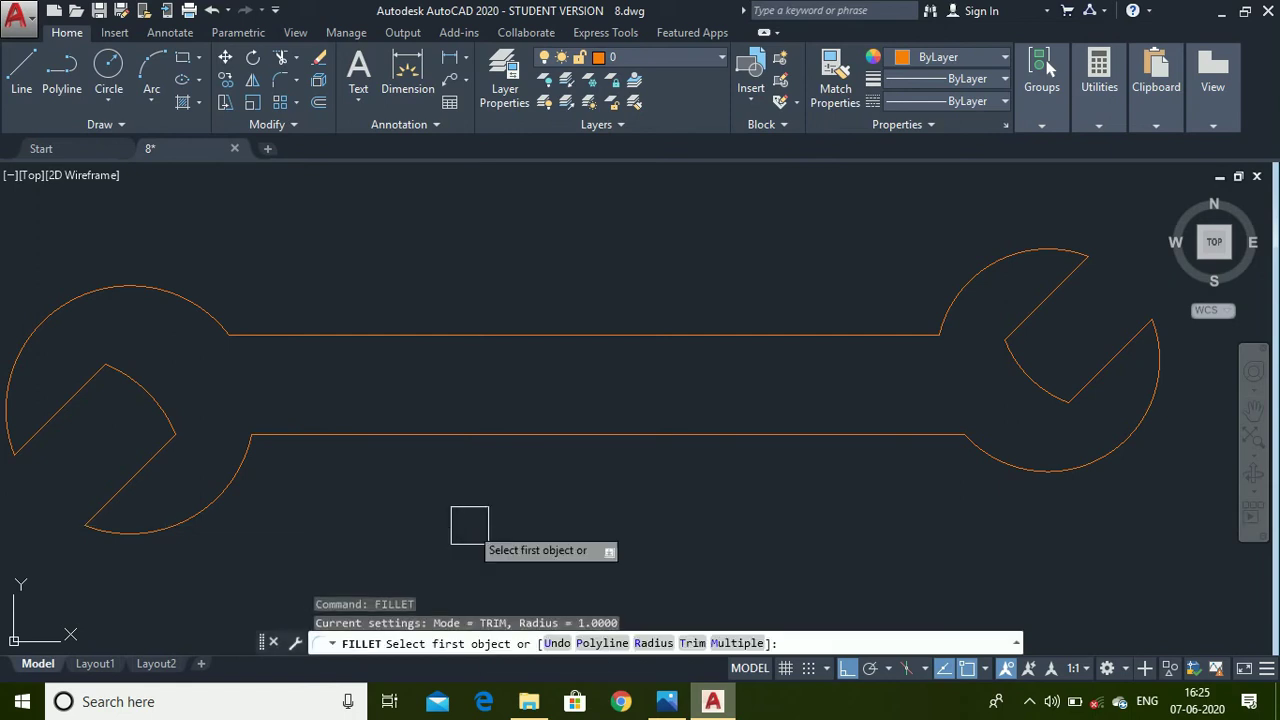
pyautogui.write('r')
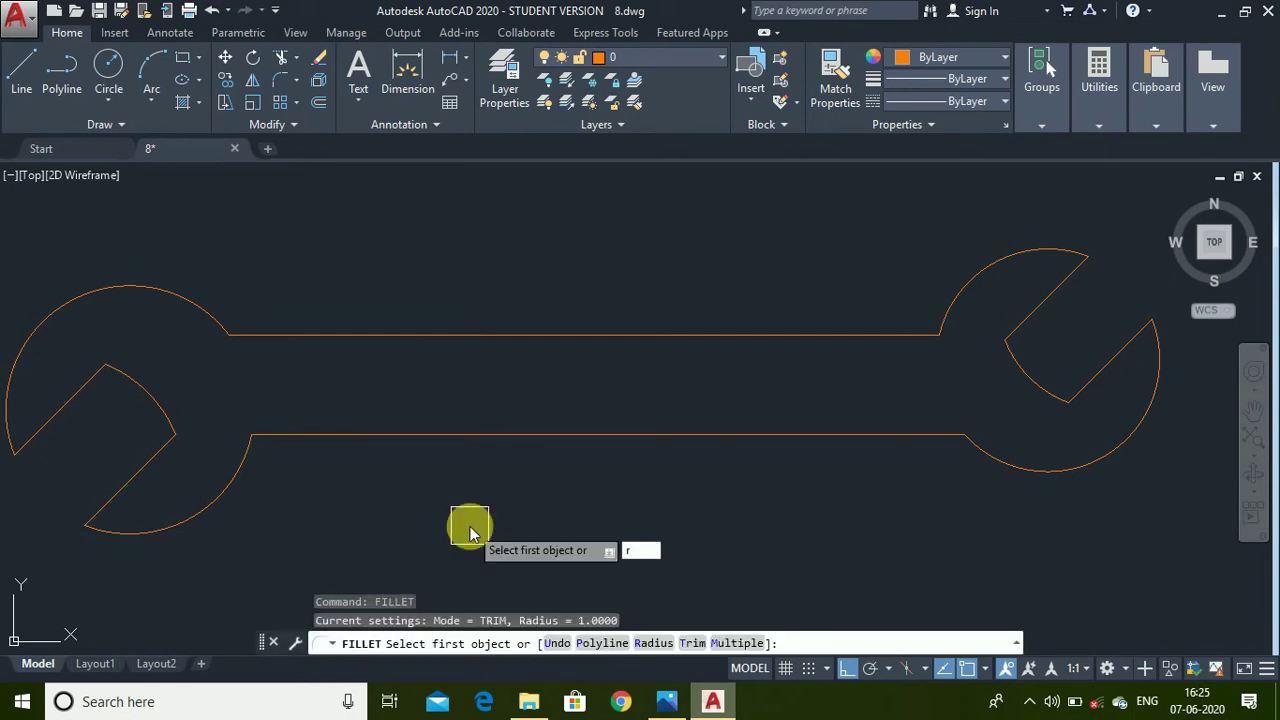
pyautogui.press('Return')
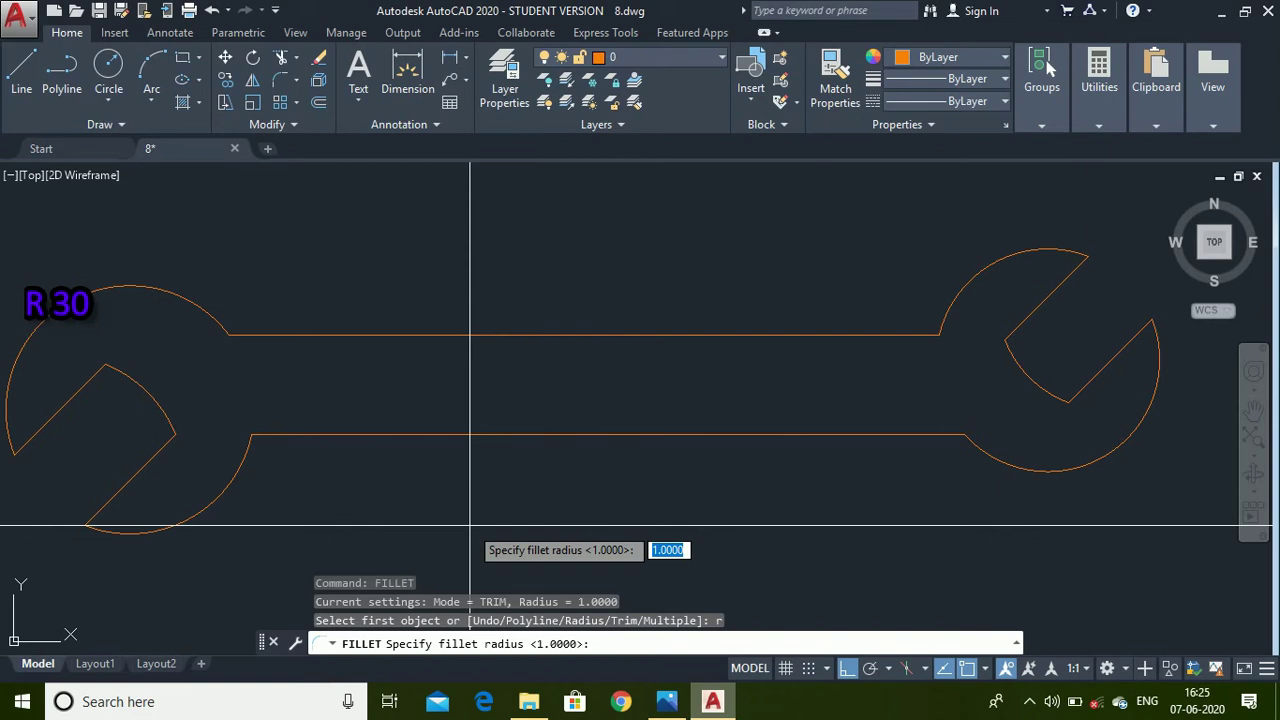
pyautogui.press('Return')
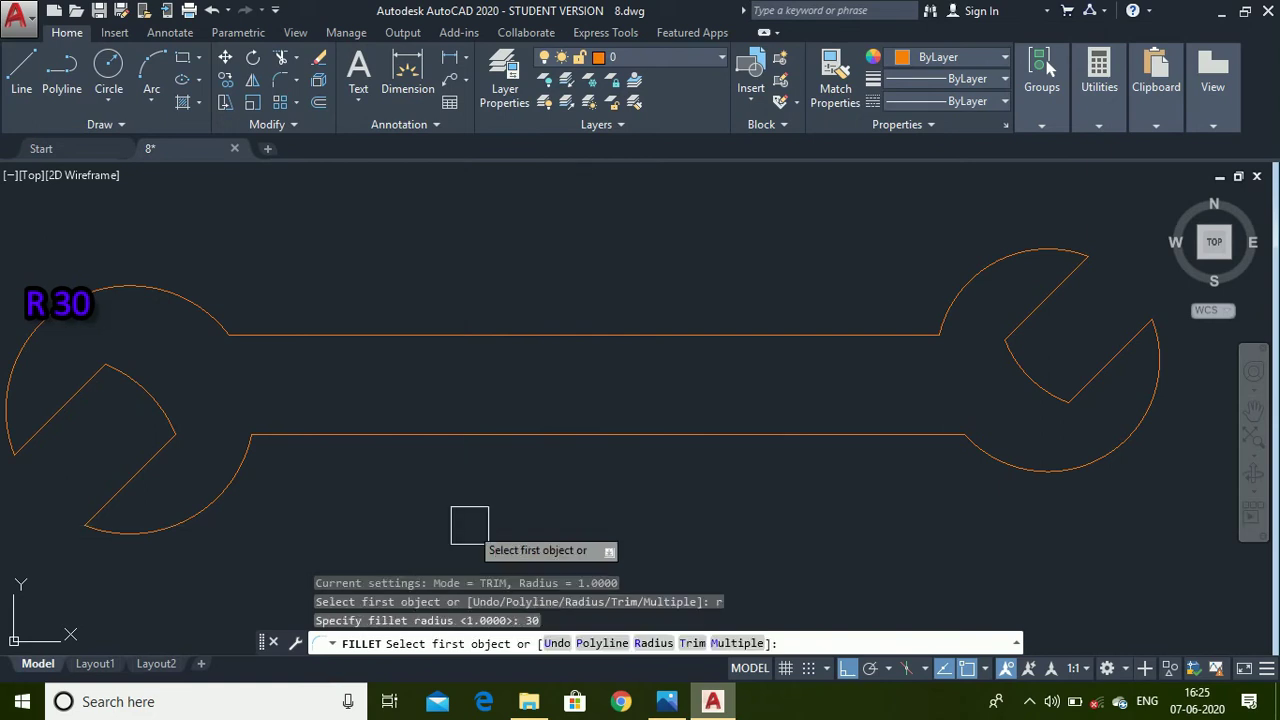
pyautogui.click(195, 314)
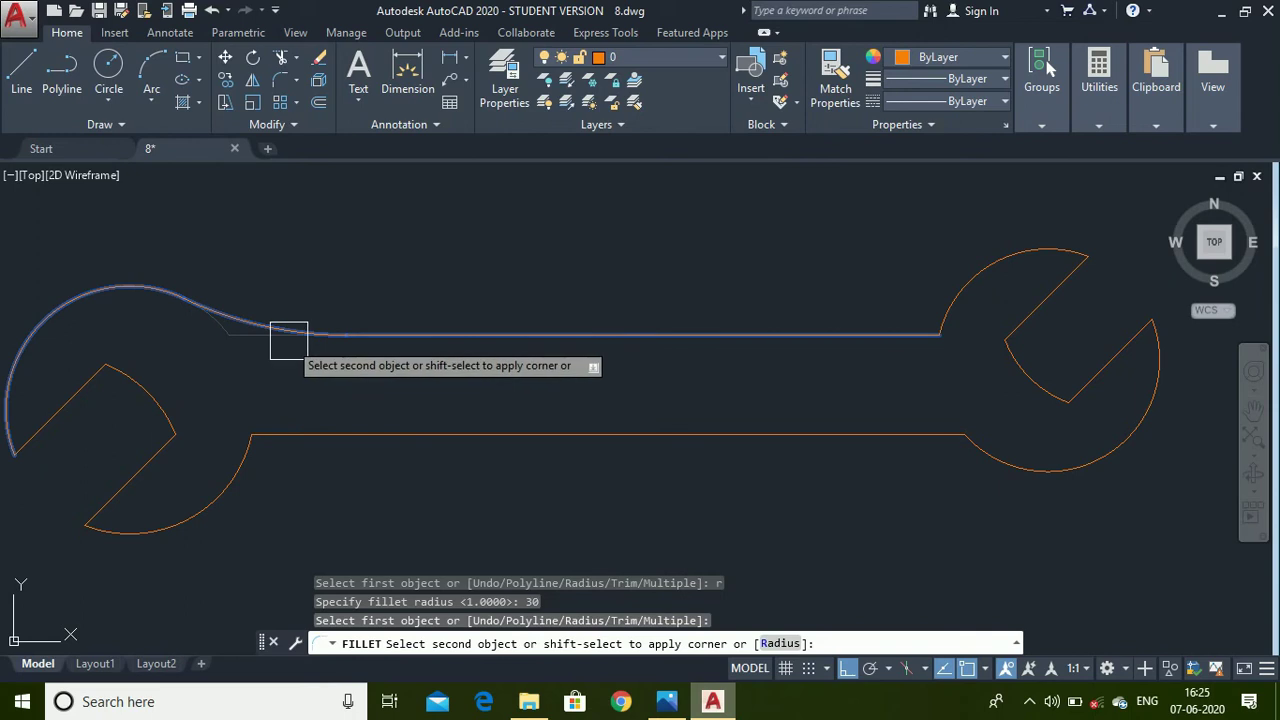
pyautogui.click(288, 338)
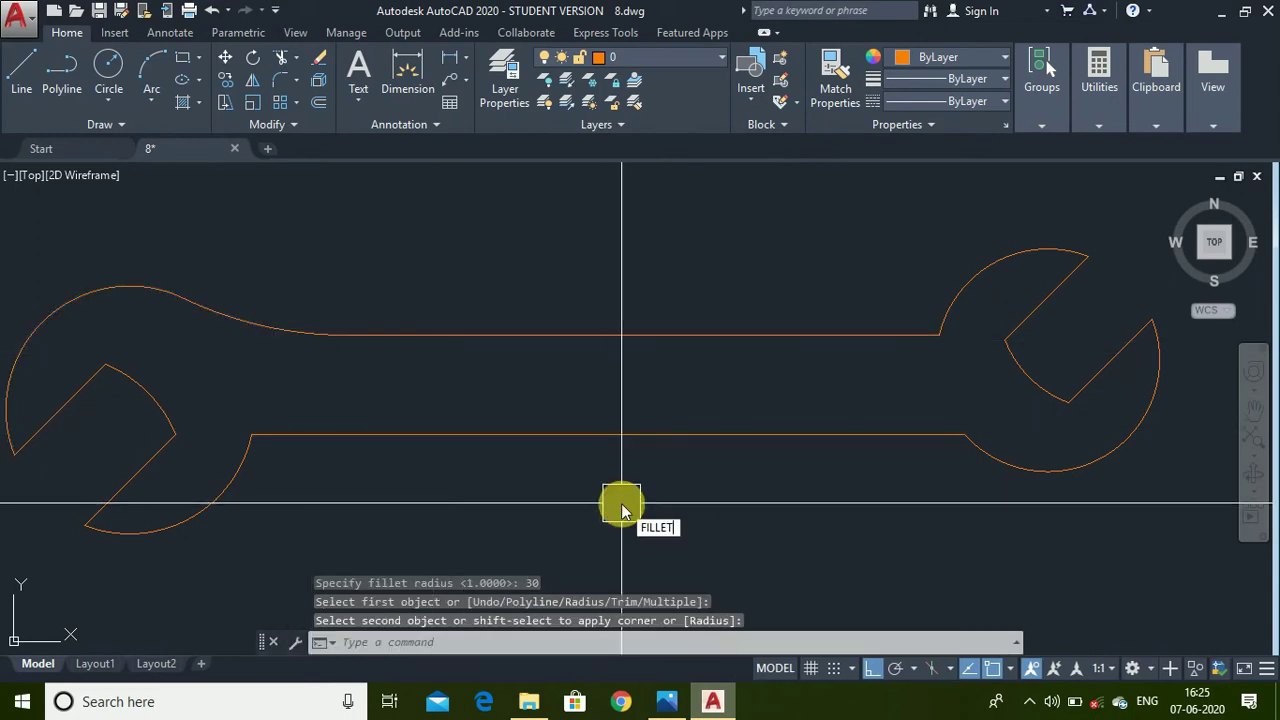
# - Fillet the lower handle line to the R9 jaw's outer arc with radius 30
pyautogui.press('Return')
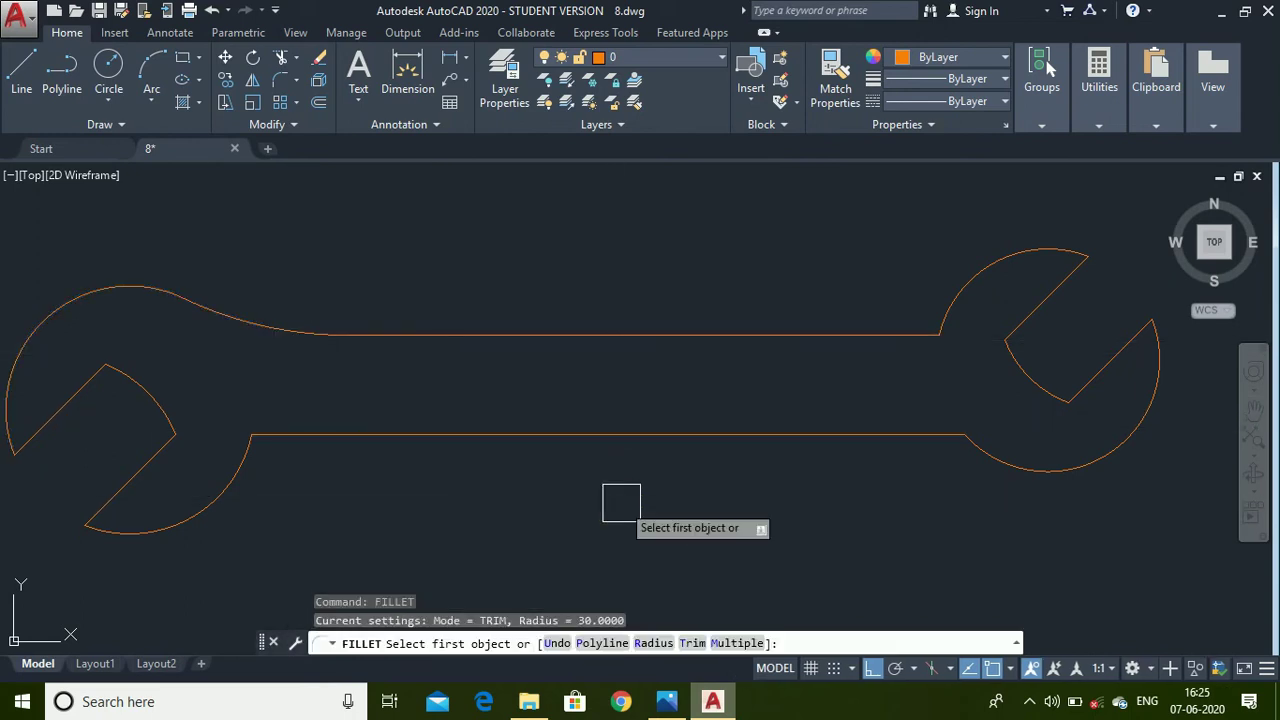
pyautogui.click(818, 437)
pyautogui.click(1056, 467)
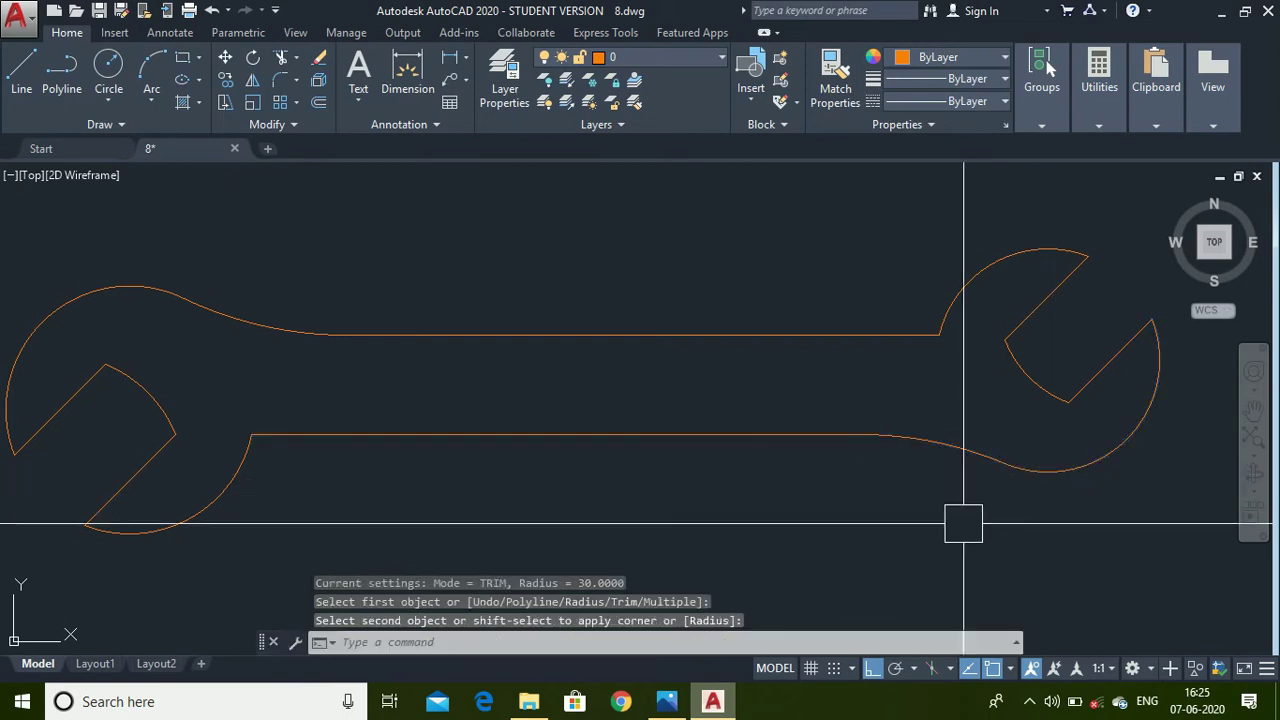
# - Fillet the R10 jaw's lower outer arc to the lower handle line with radius 8
pyautogui.write('fillet')
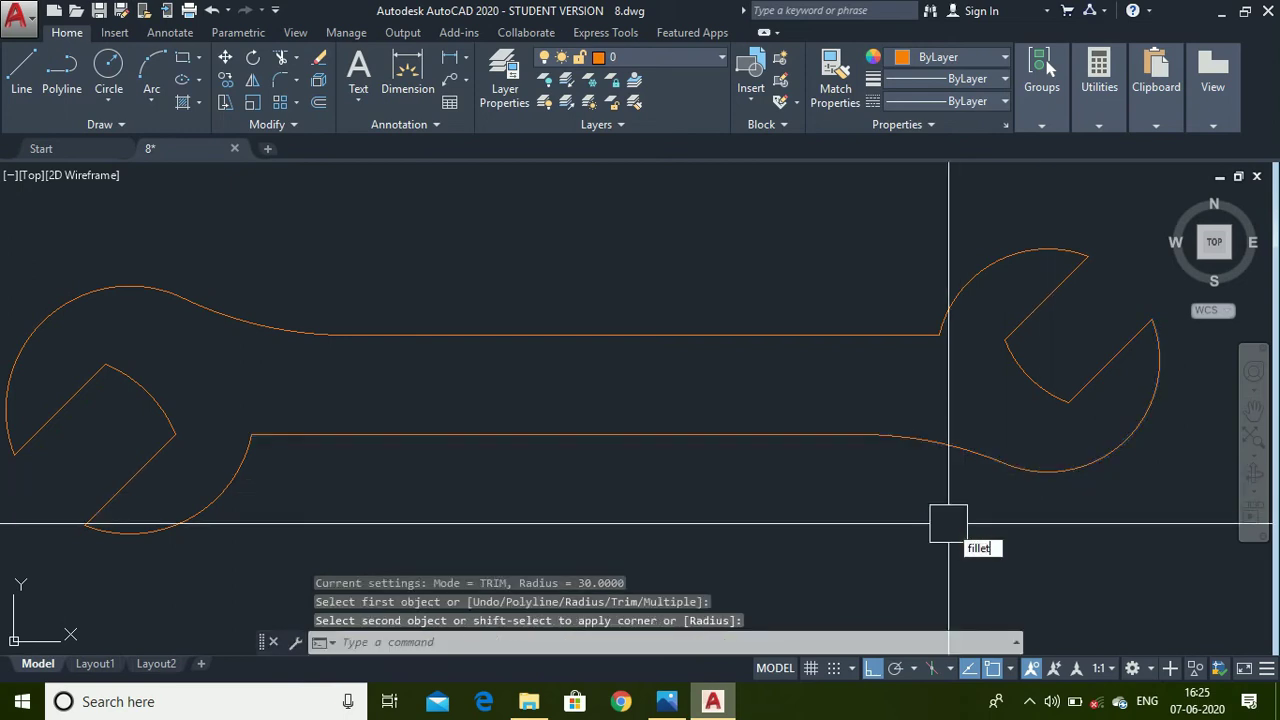
pyautogui.press('Return')
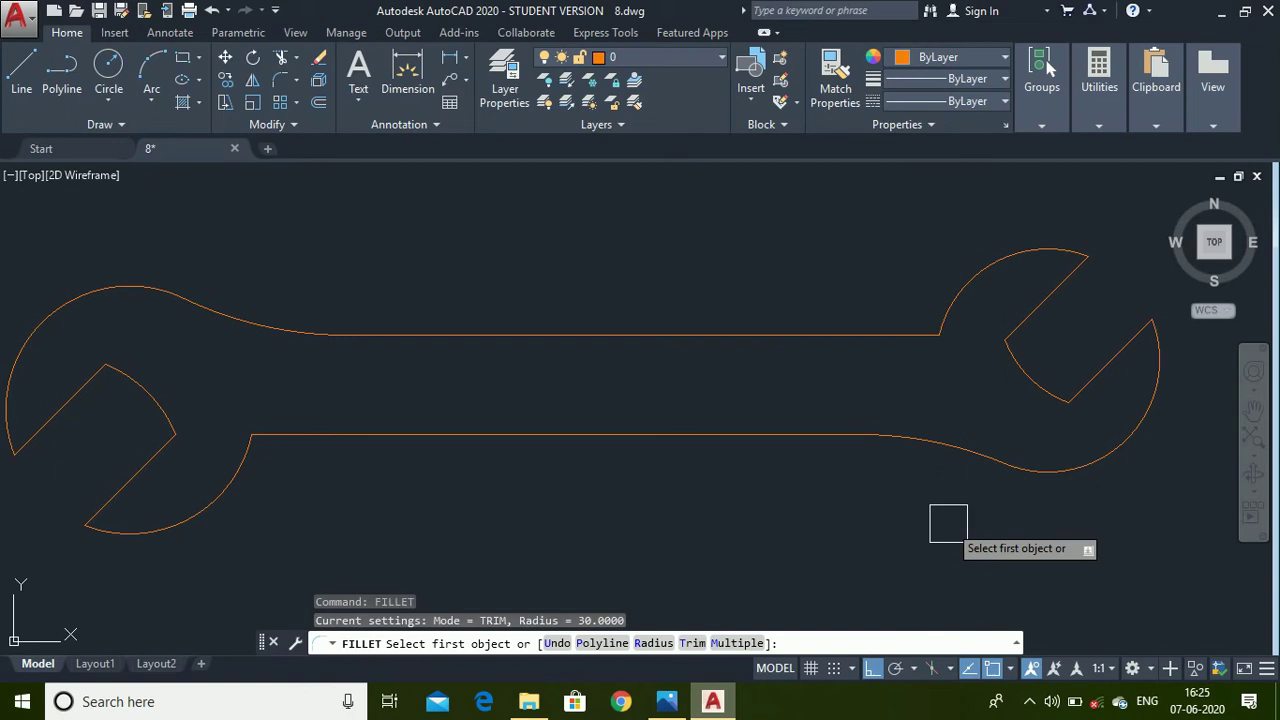
pyautogui.write('r')
pyautogui.press('Return')
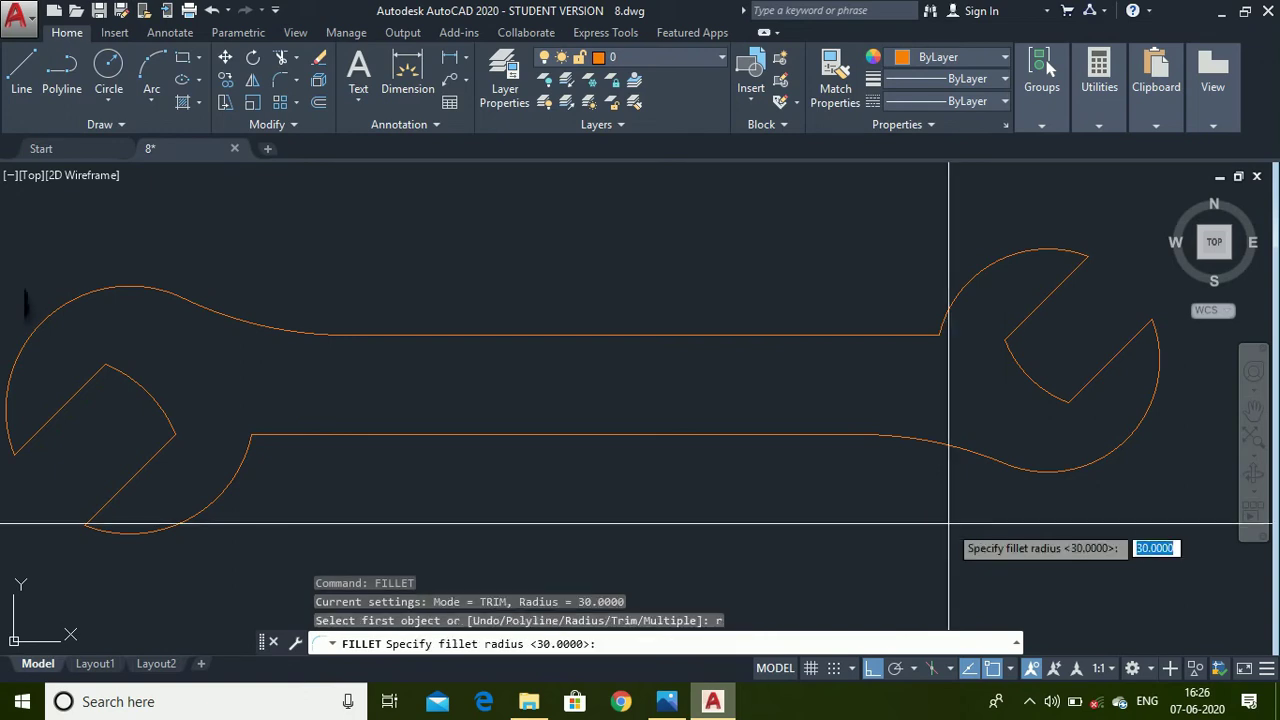
pyautogui.write('8')
pyautogui.press('Return')
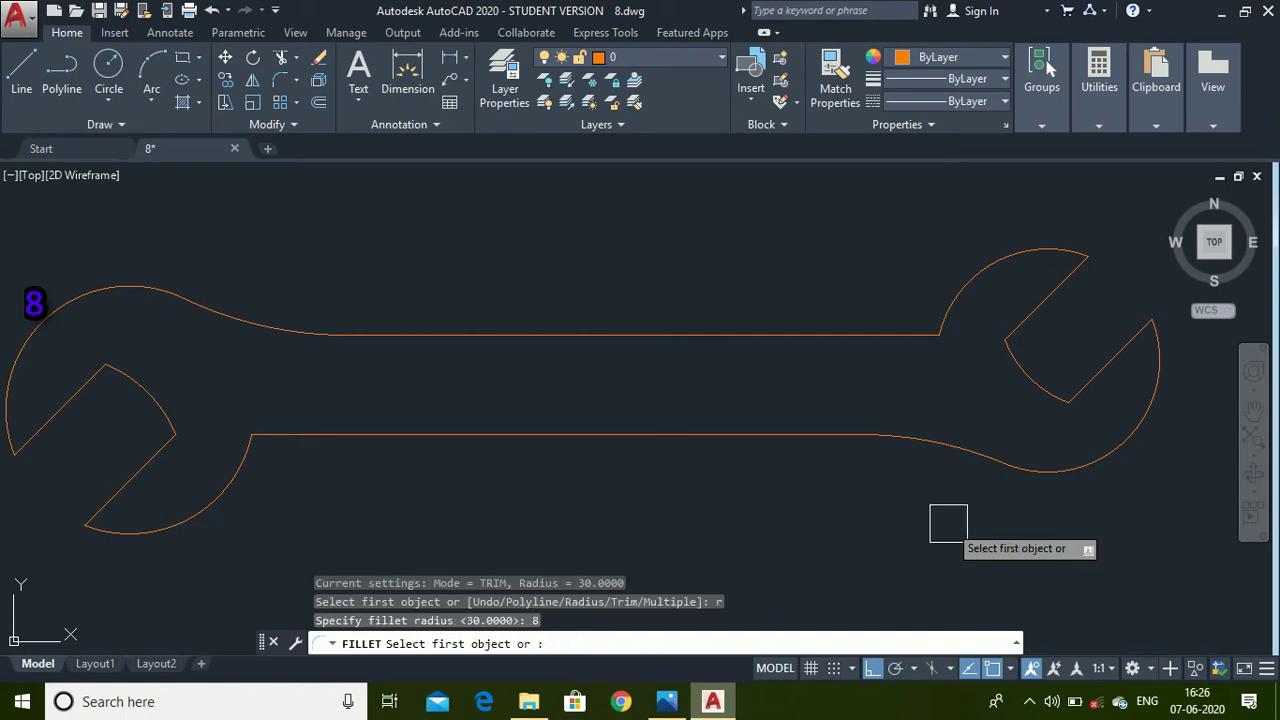
pyautogui.click(252, 485)
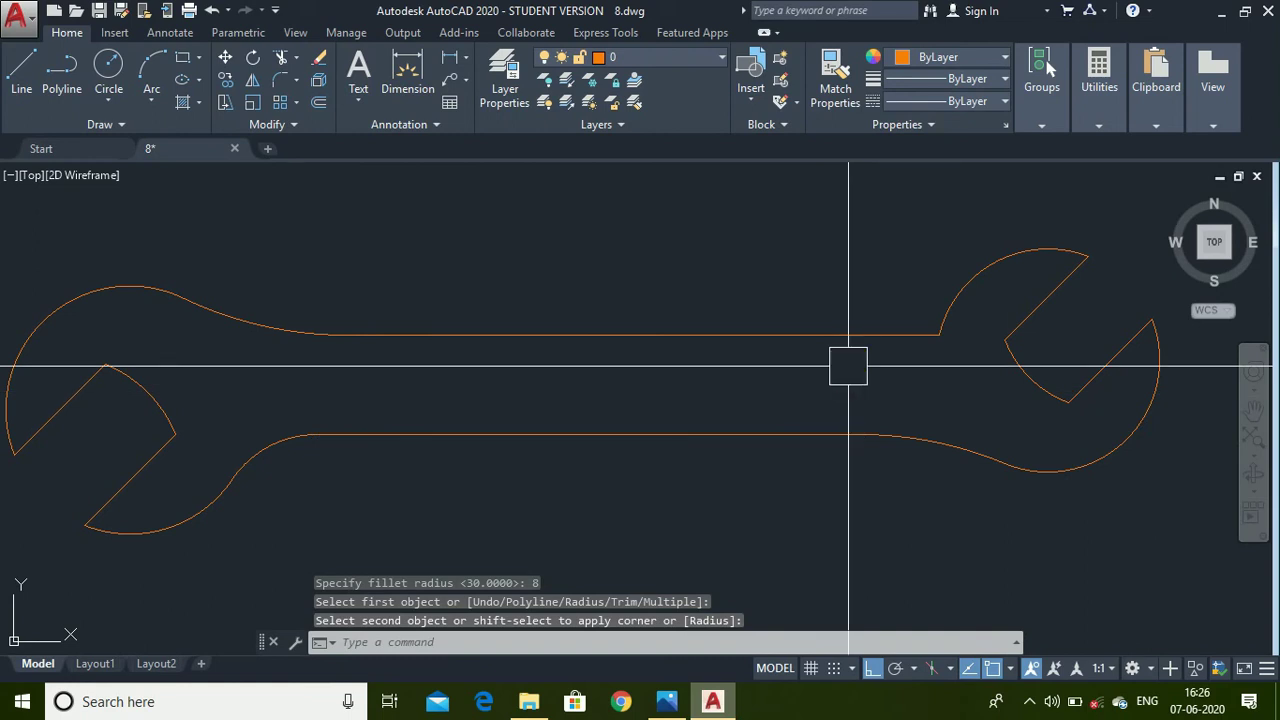
# - Fillet the upper handle line to the R9 jaw's upper outer arc with radius 8
pyautogui.press('Escape')
pyautogui.press('Return')
pyautogui.click(889, 335)
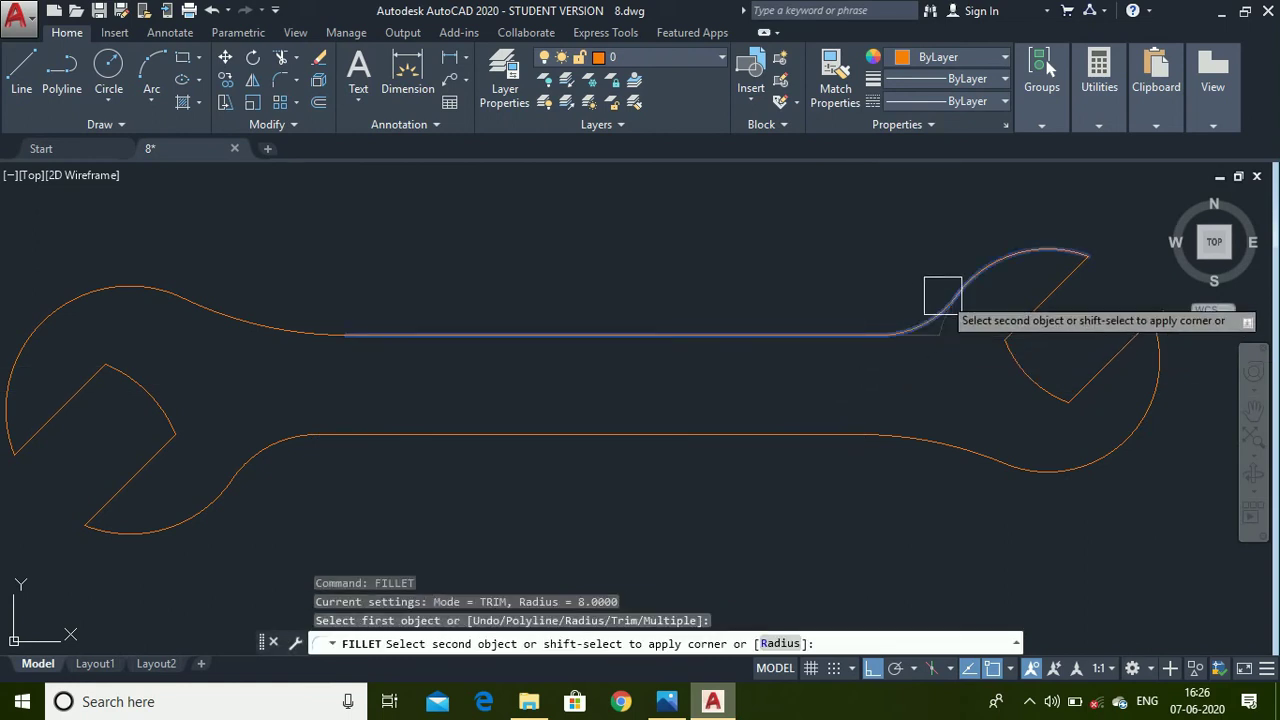
pyautogui.press('Escape')
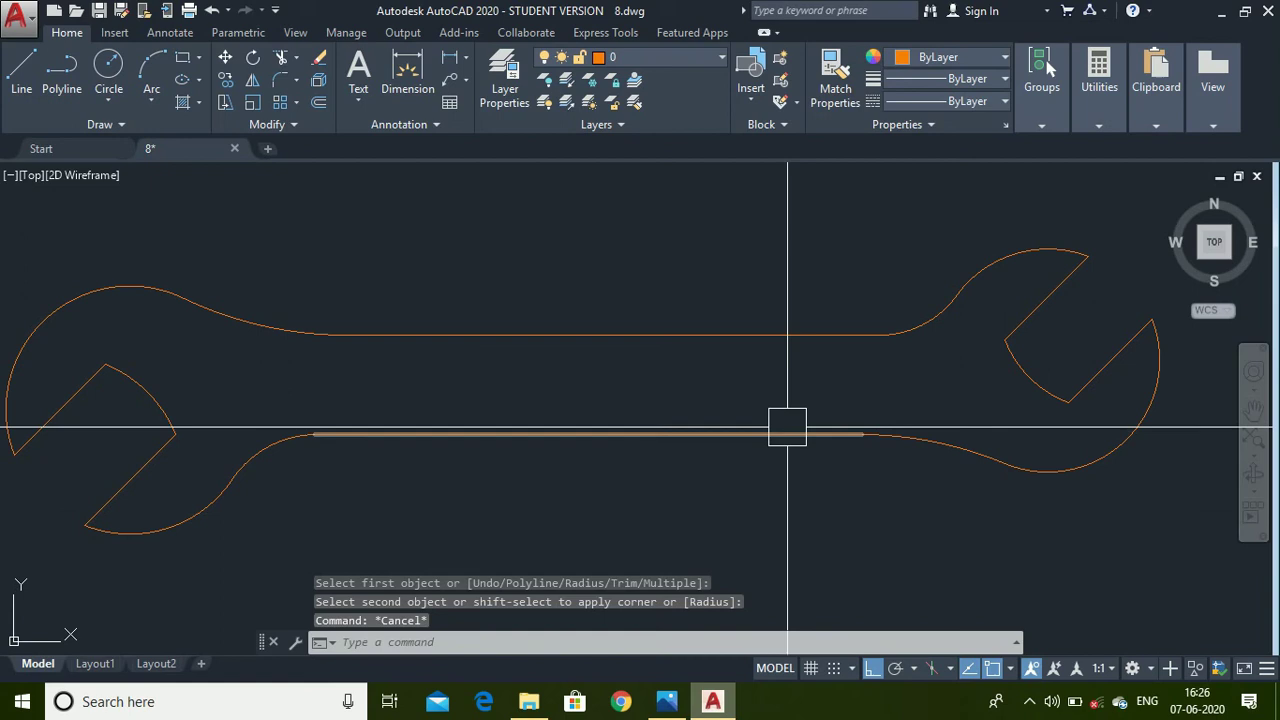
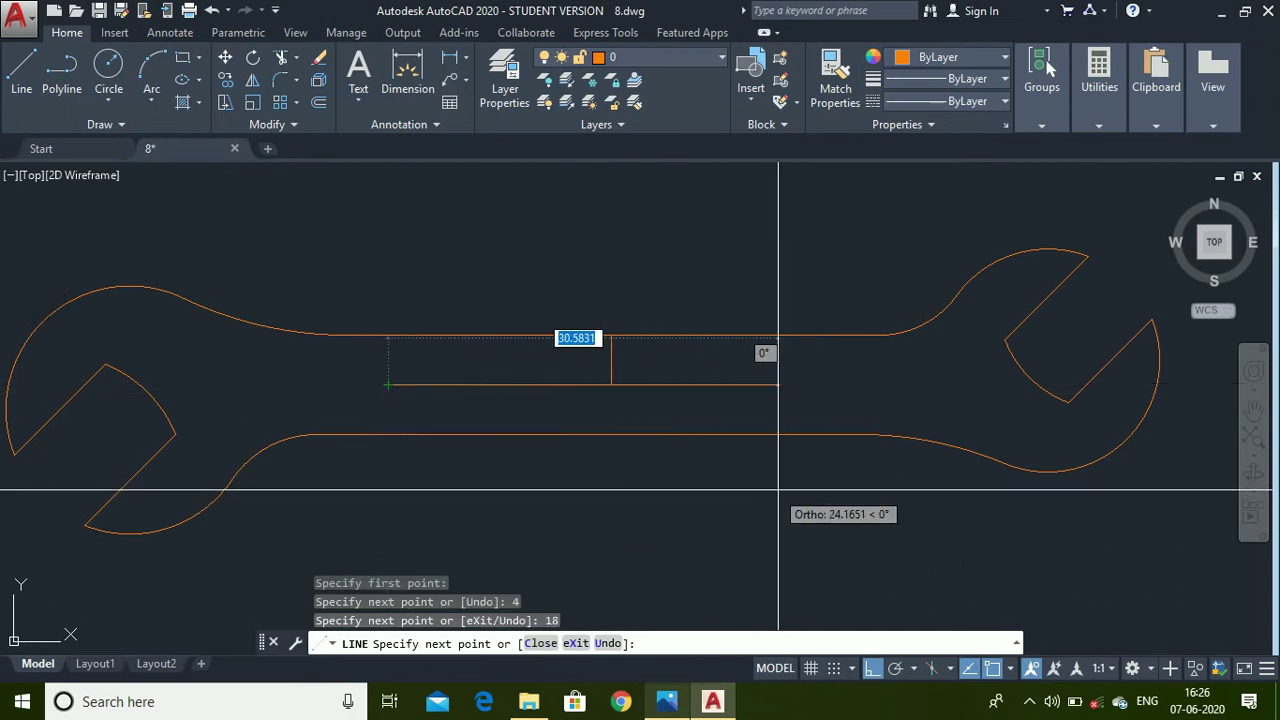
# - End the construction line inside the handle and draw a circle of radius 2 centred on its left end
pyautogui.press('Escape')
pyautogui.scroll(2, 392, 382)
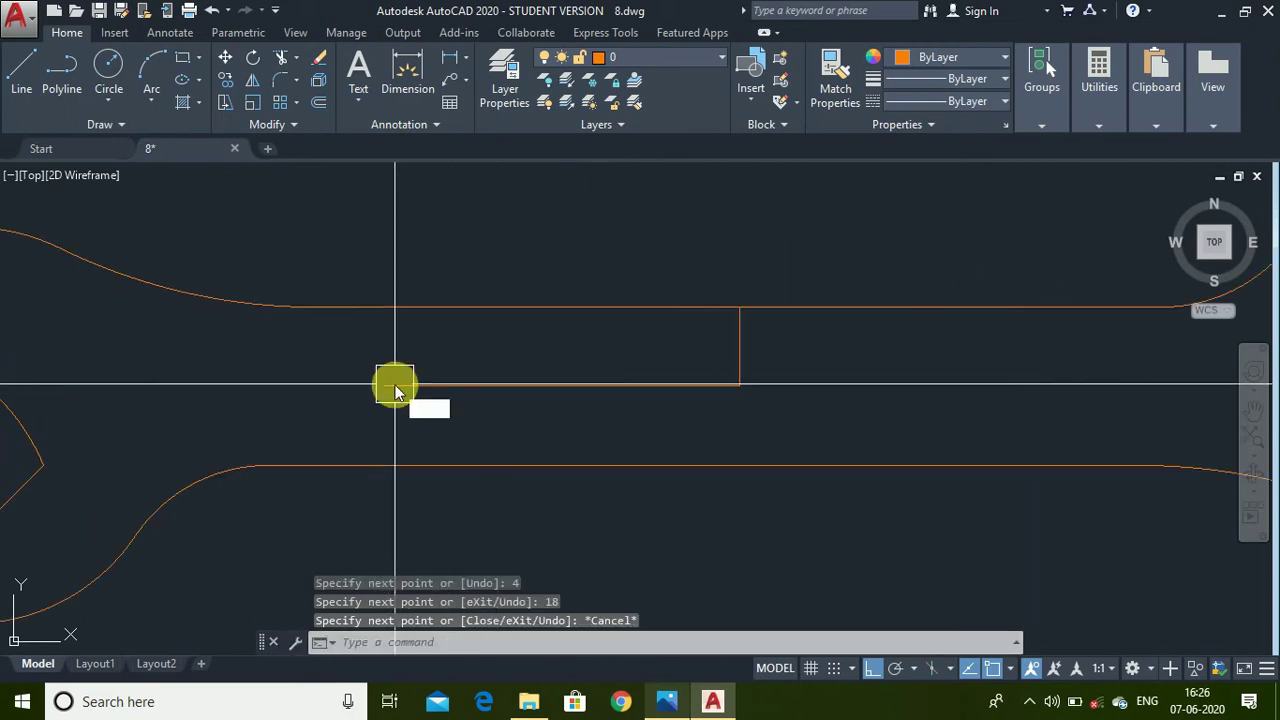
pyautogui.write('c')
pyautogui.press('Return')
pyautogui.click(383, 384)
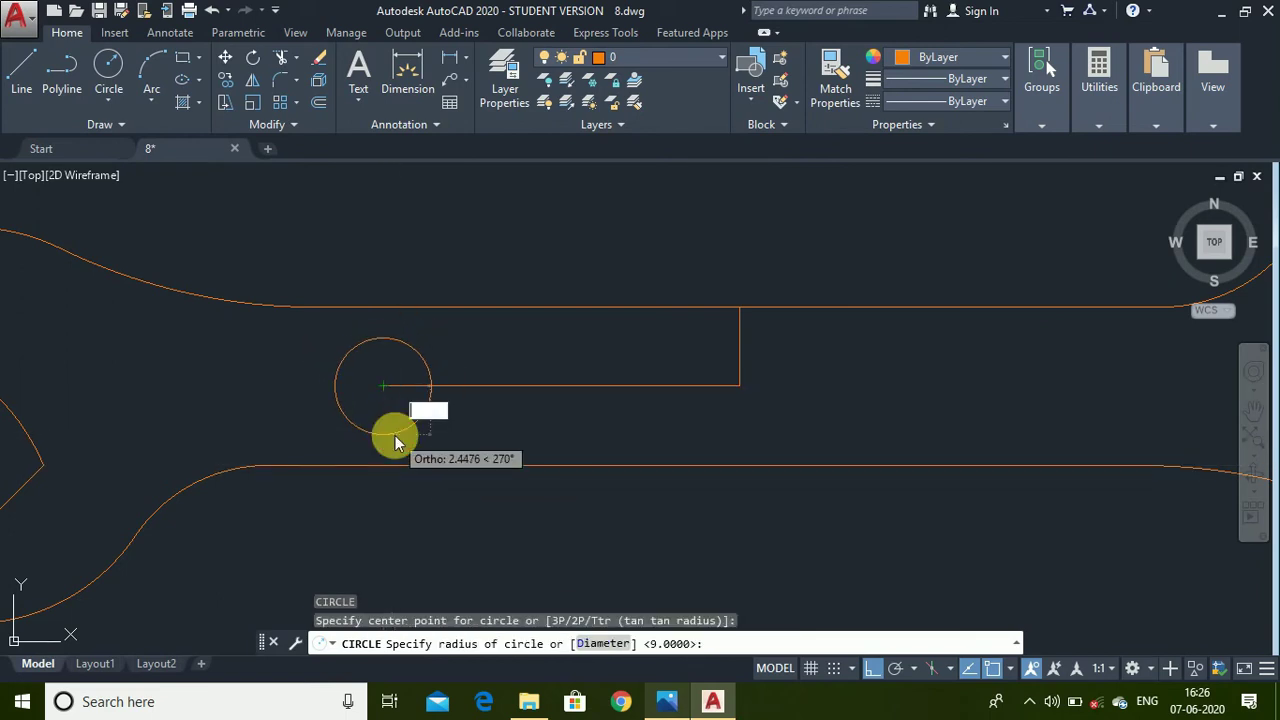
pyautogui.press('Return')
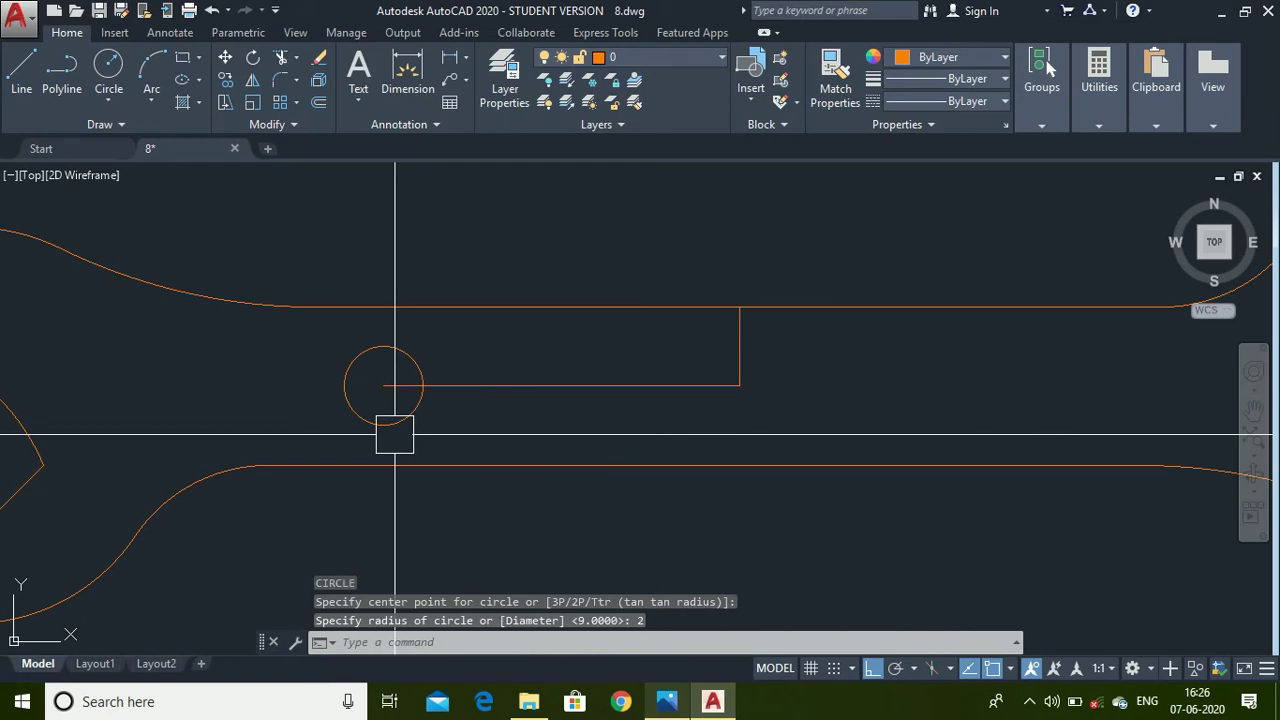
# - Draw a horizontal line from the radius 2 circle's top quadrant to the vertical construction line
pyautogui.write('l')
pyautogui.press('Return')
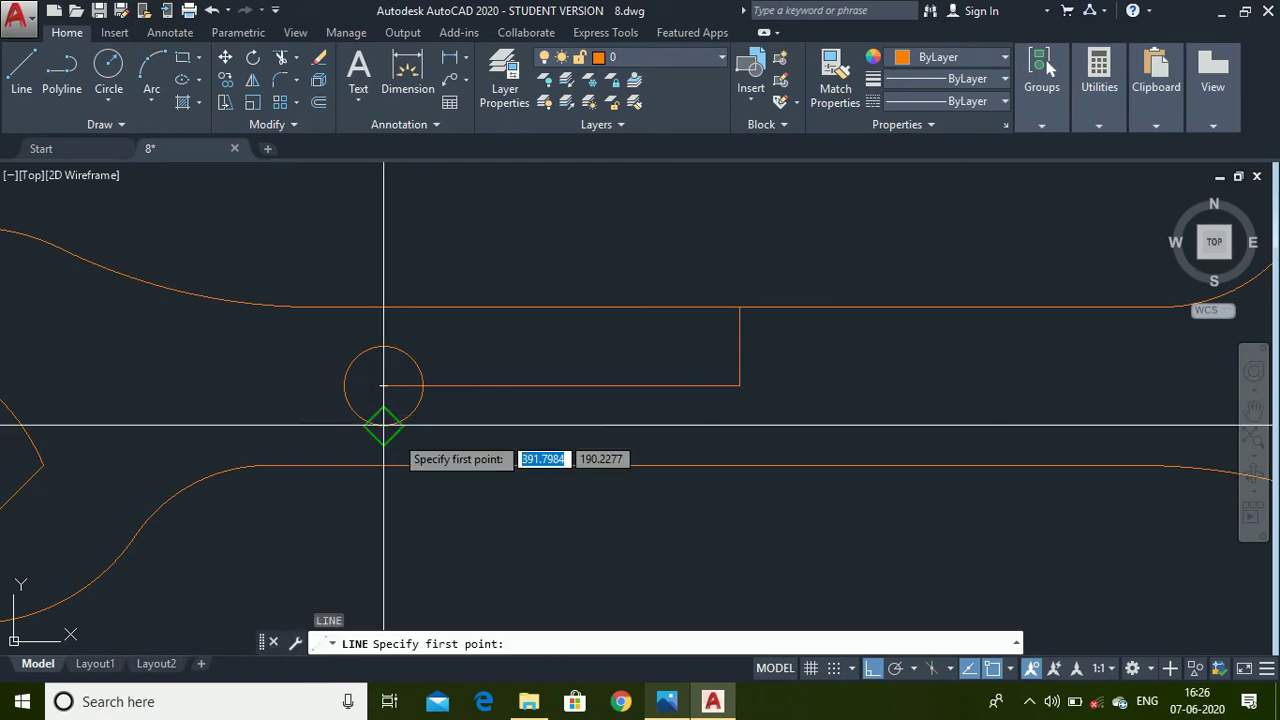
pyautogui.click(383, 347)
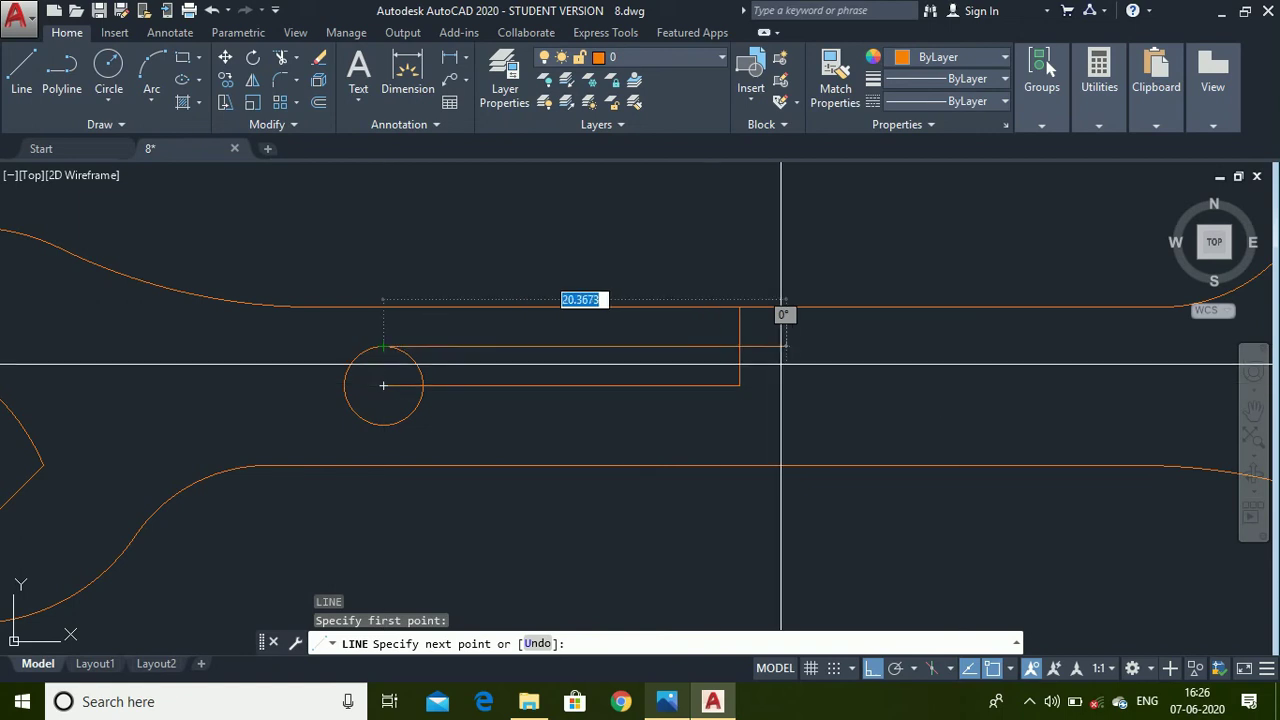
pyautogui.click(740, 347)
pyautogui.press('Escape')
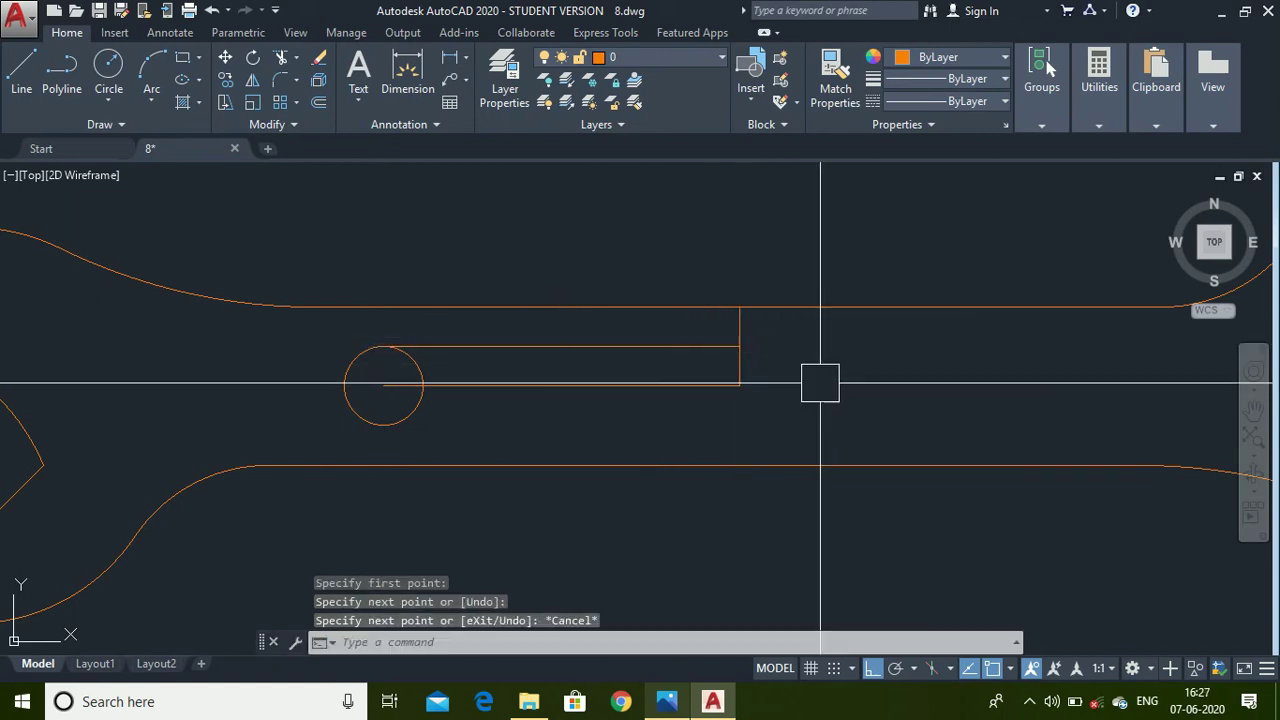
# - Mirror the slot's upper line about the horizontal construction line, keeping the original
pyautogui.write('mi')
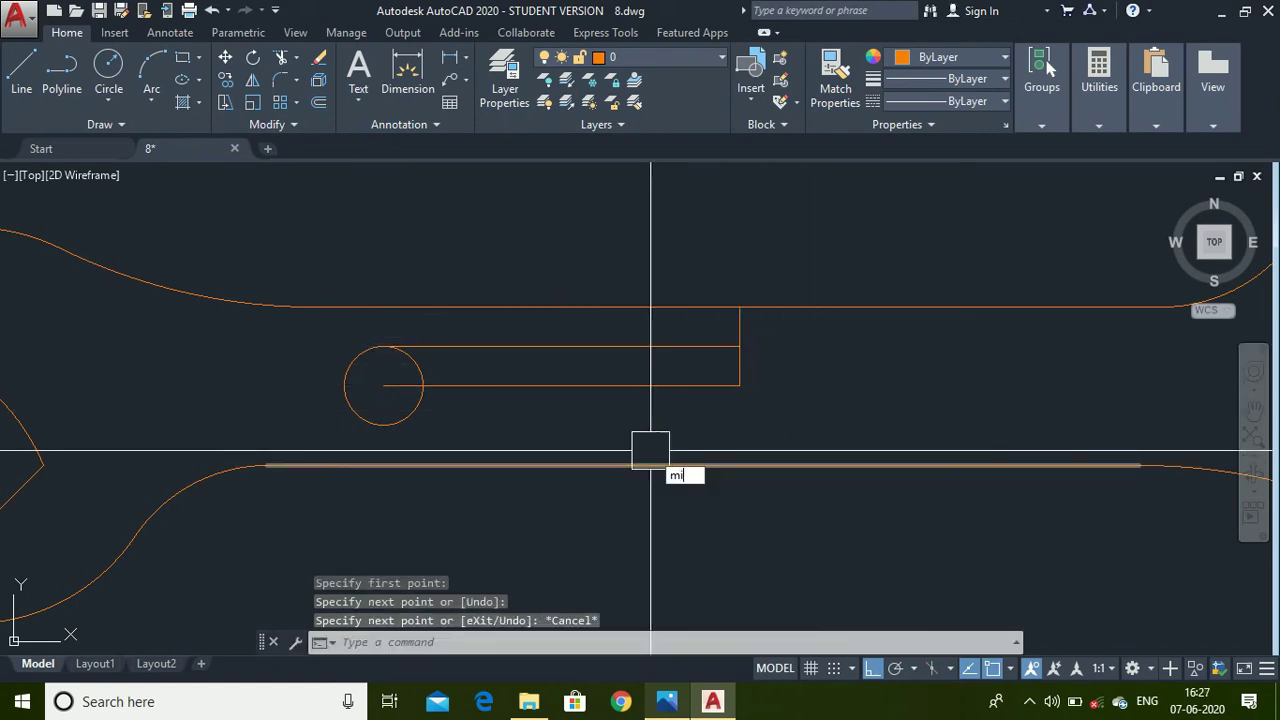
pyautogui.press('Return')
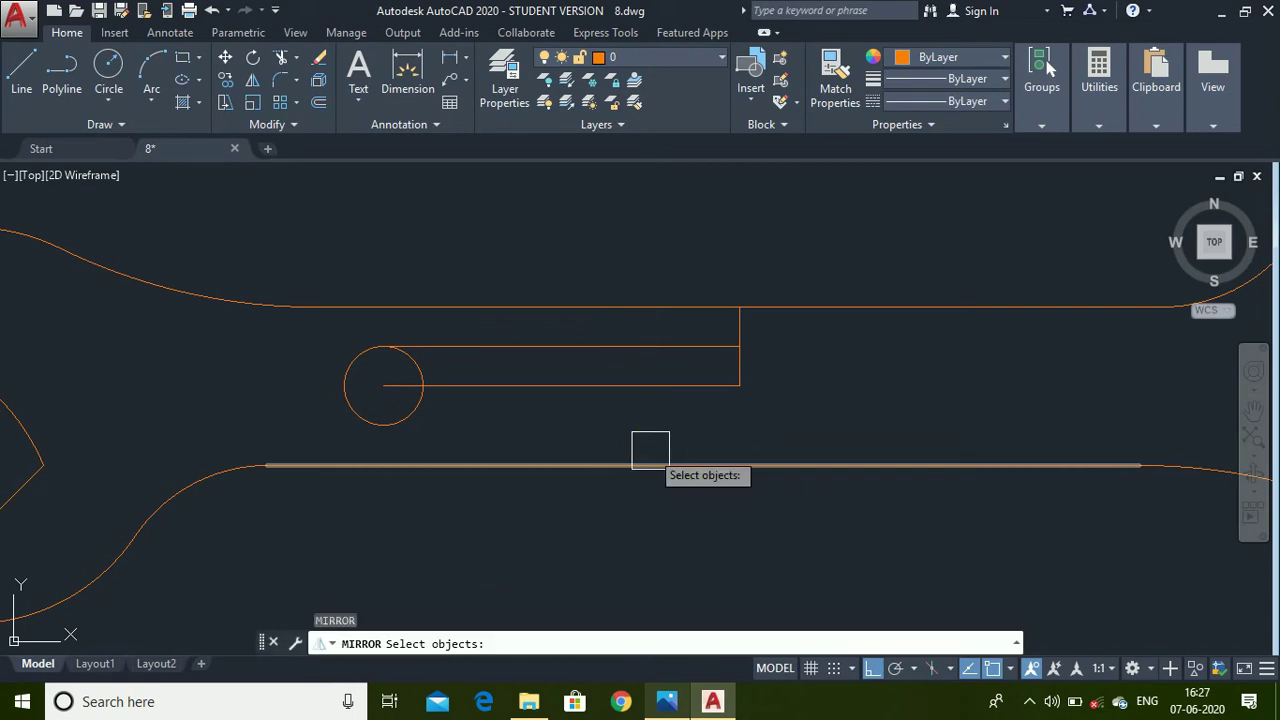
pyautogui.scroll(2, 747, 325)
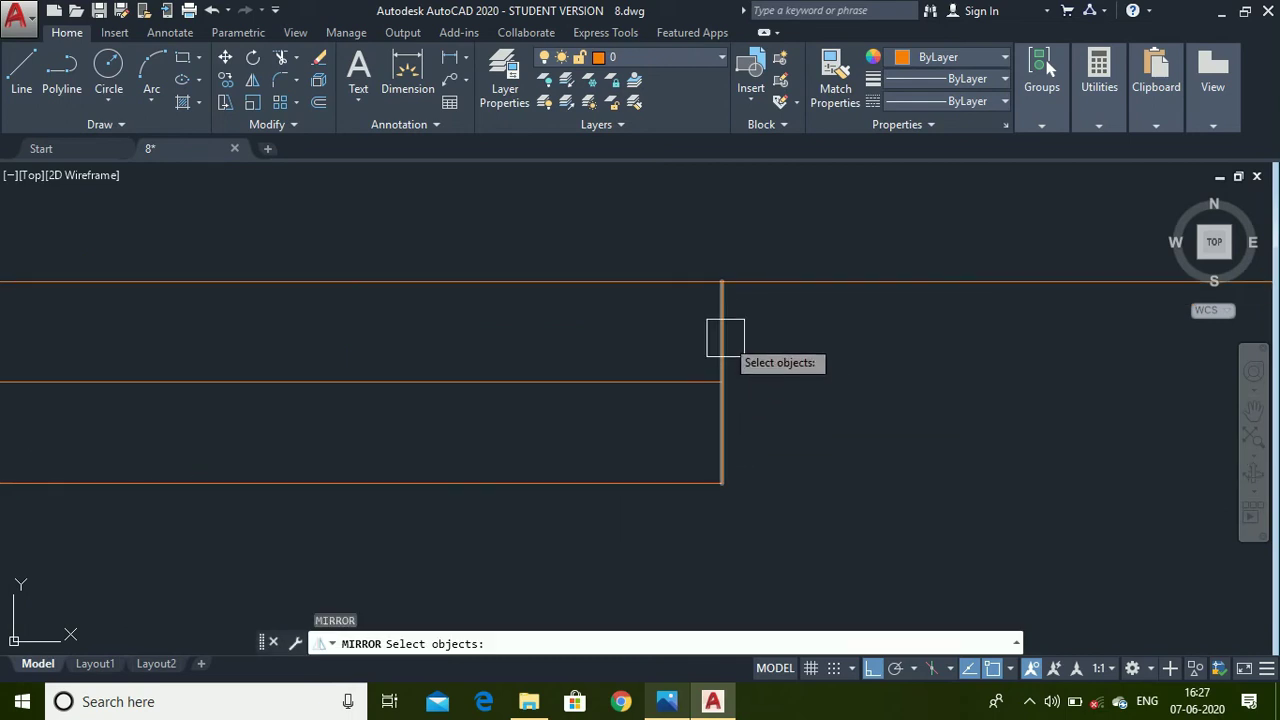
pyautogui.scroll(-2, 722, 335)
pyautogui.scroll(2, 724, 340)
pyautogui.click(700, 361)
pyautogui.press('Return')
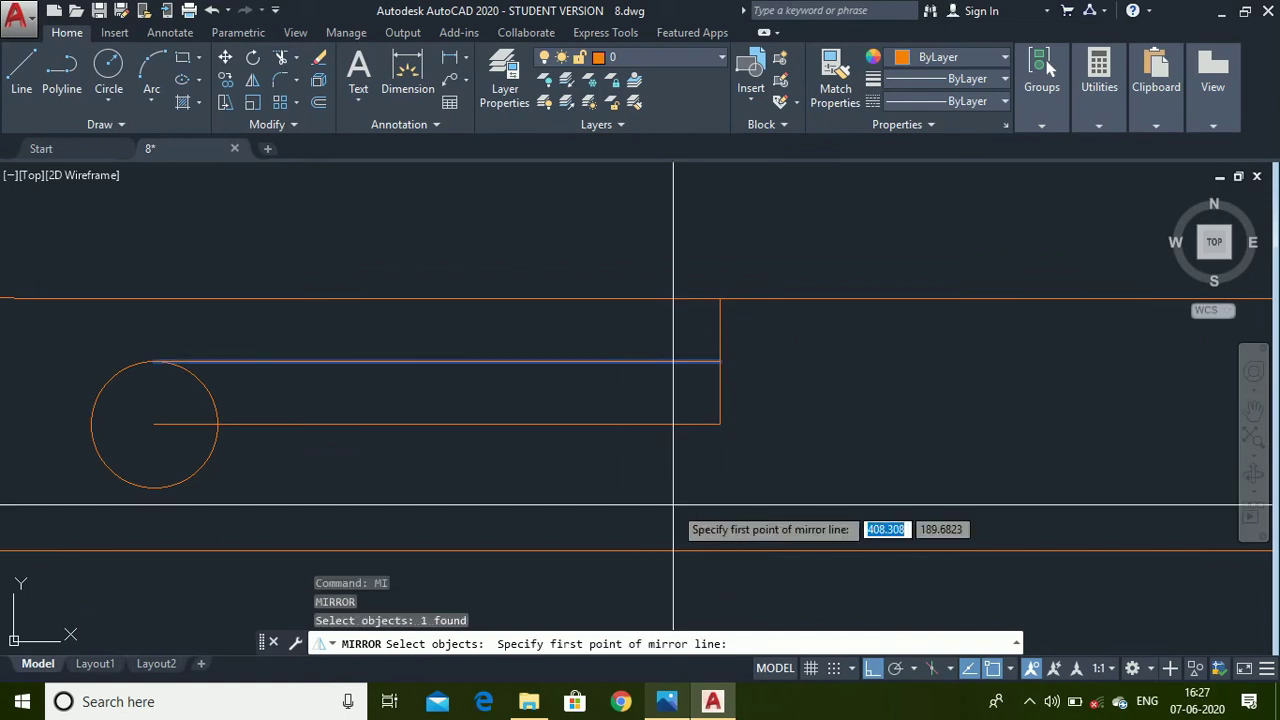
pyautogui.click(157, 425)
pyautogui.click(768, 428)
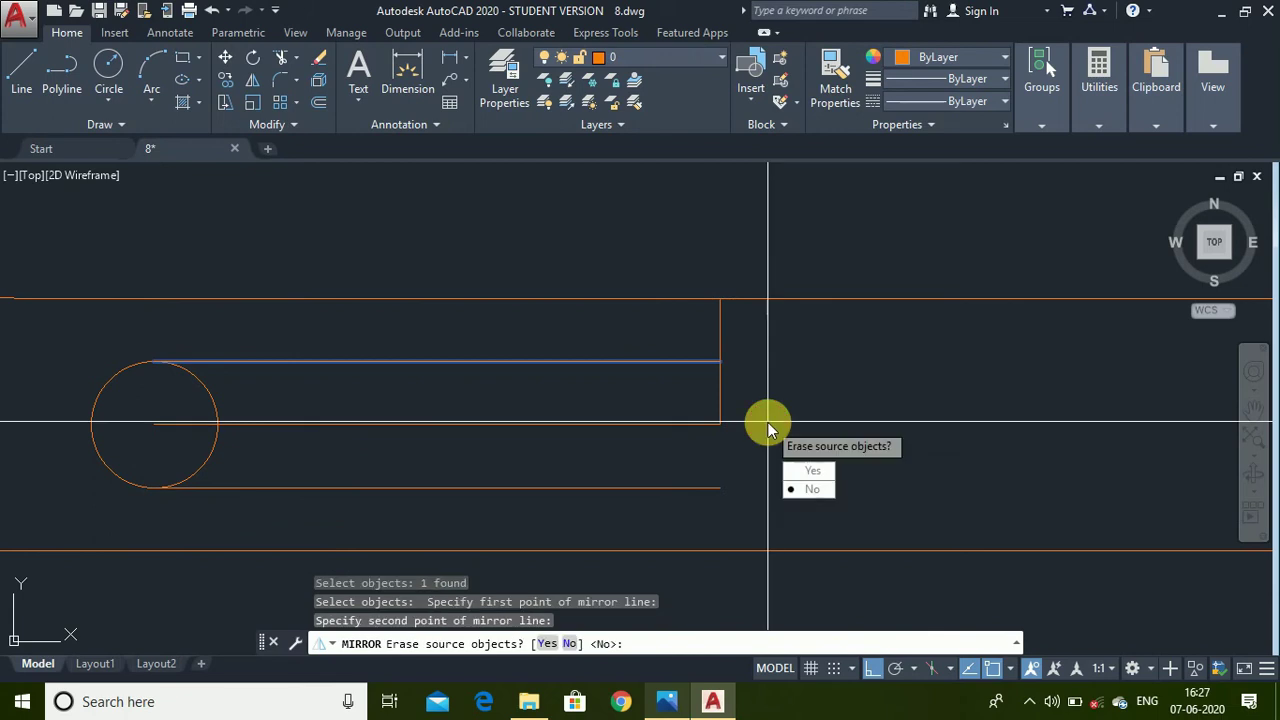
pyautogui.press('Return')
# - Mirror both slot lines and the radius 2 circle about the vertical construction line, keeping the originals
pyautogui.press('Return')
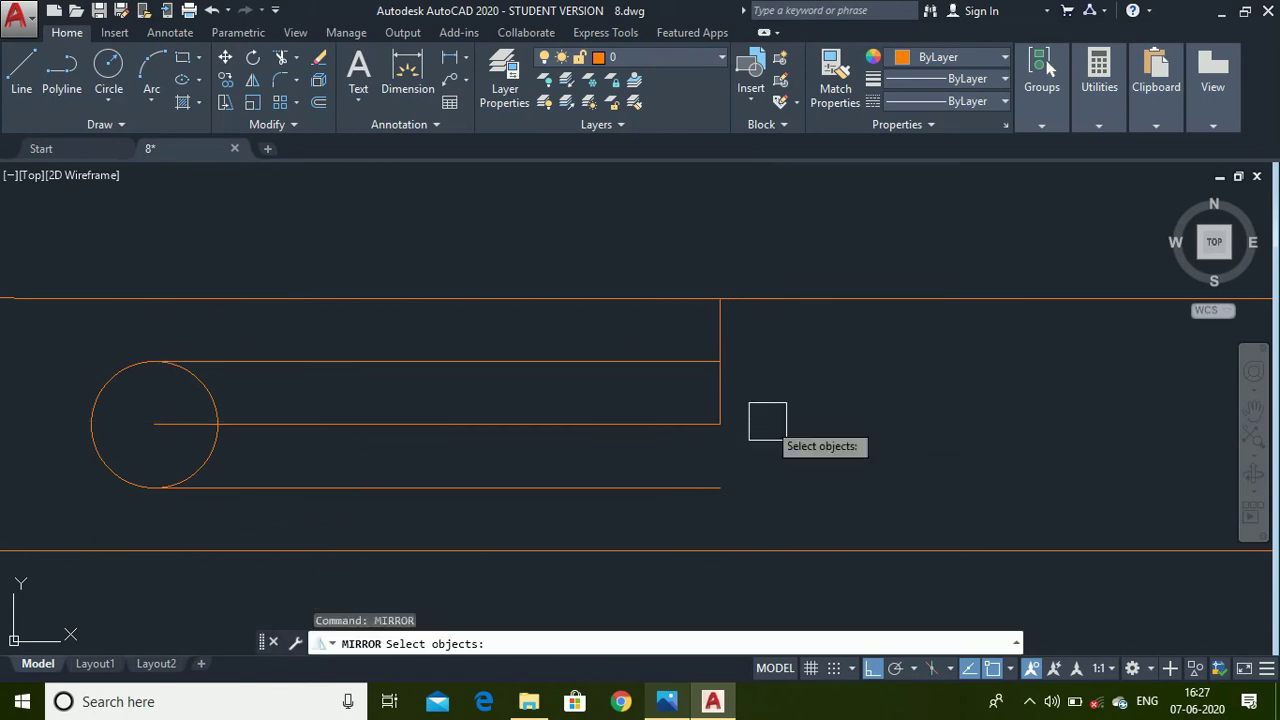
pyautogui.click(558, 368)
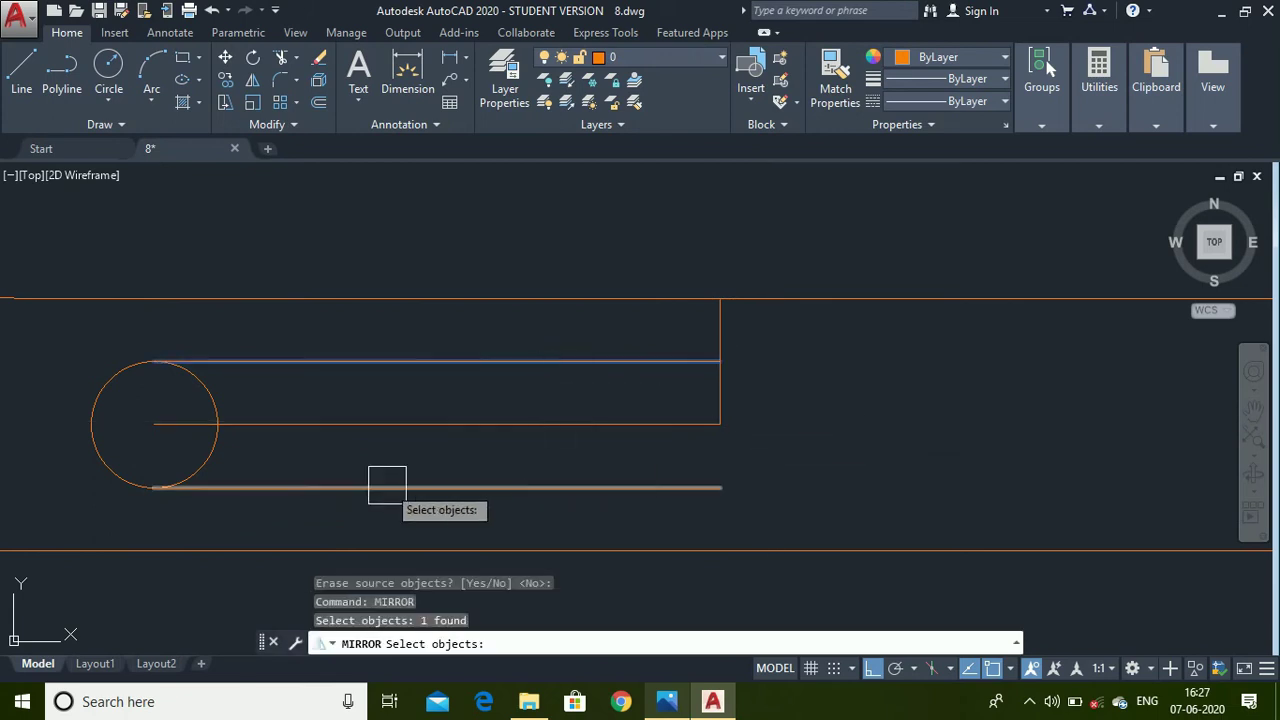
pyautogui.click(258, 488)
pyautogui.click(120, 464)
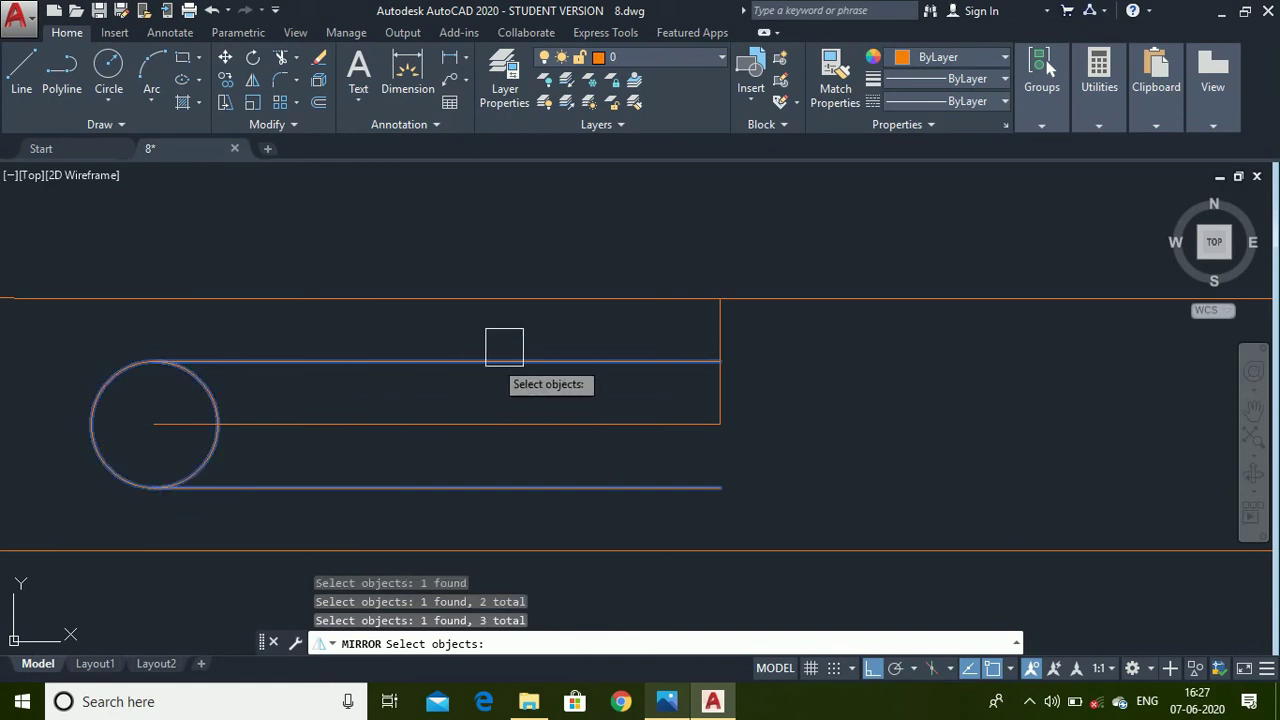
pyautogui.press('Return')
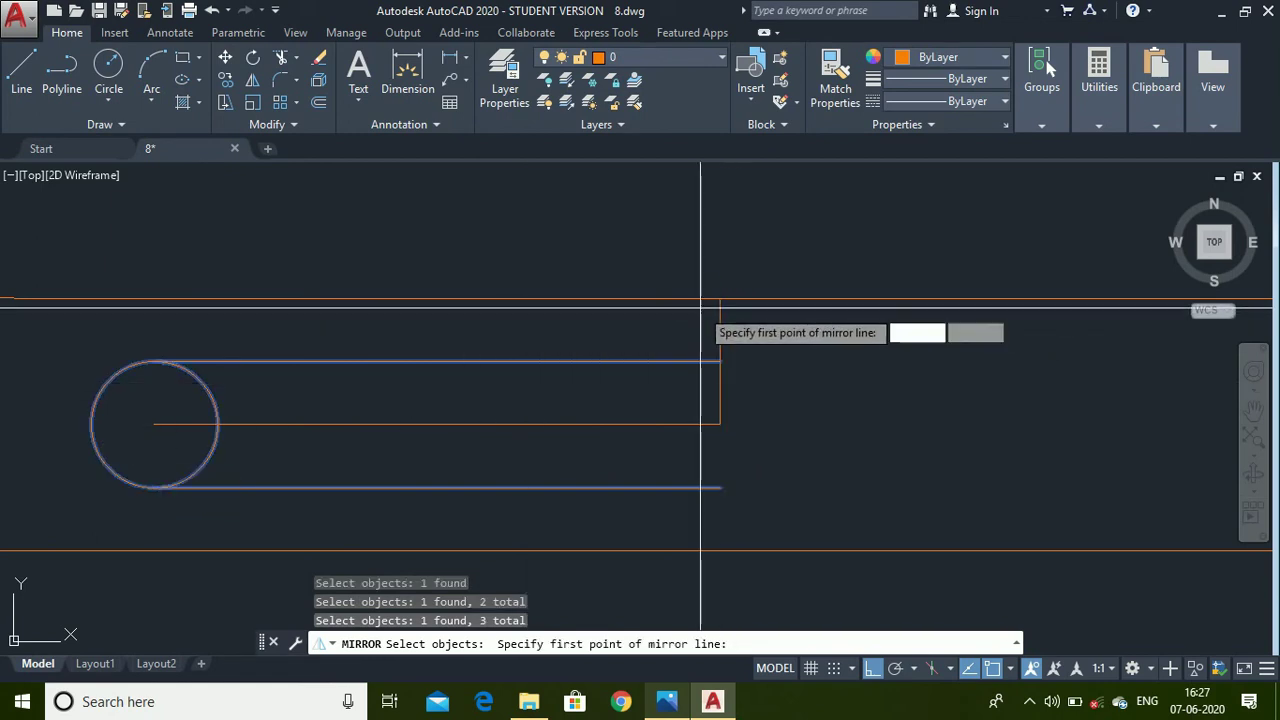
pyautogui.click(720, 298)
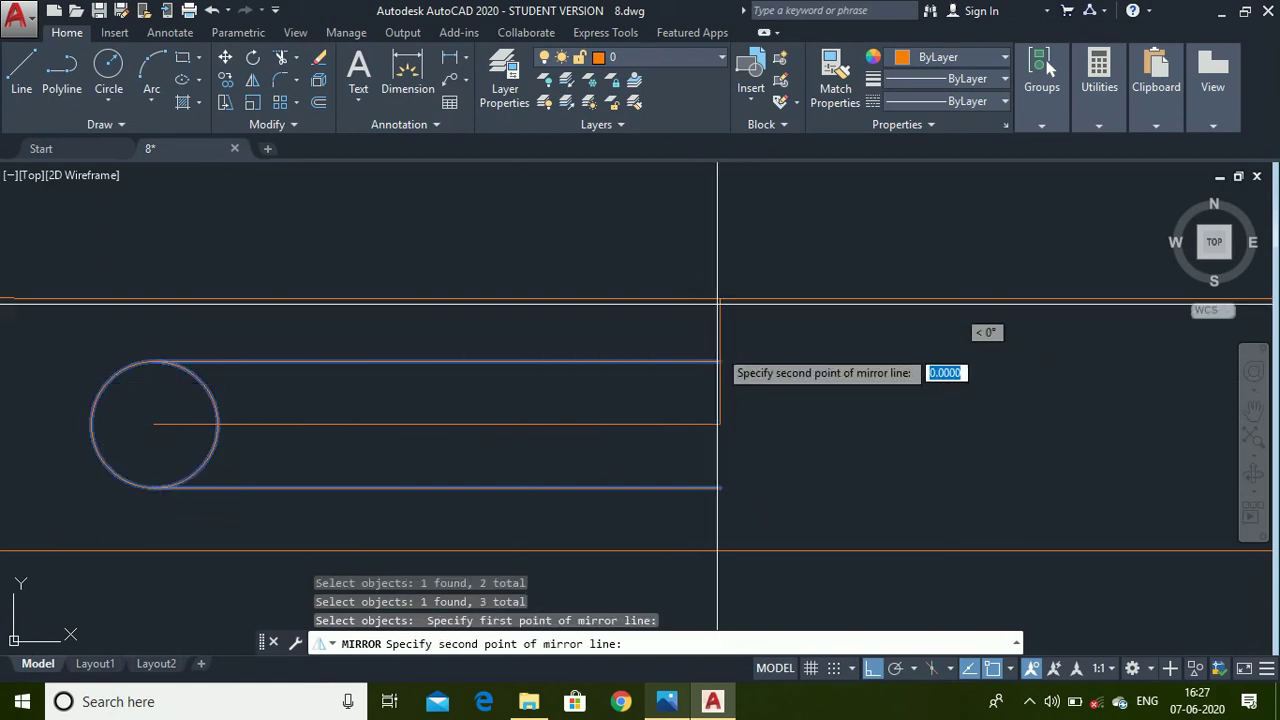
pyautogui.click(724, 592)
pyautogui.press('Return')
pyautogui.scroll(-5, 563, 391)
pyautogui.scroll(3, 774, 426)
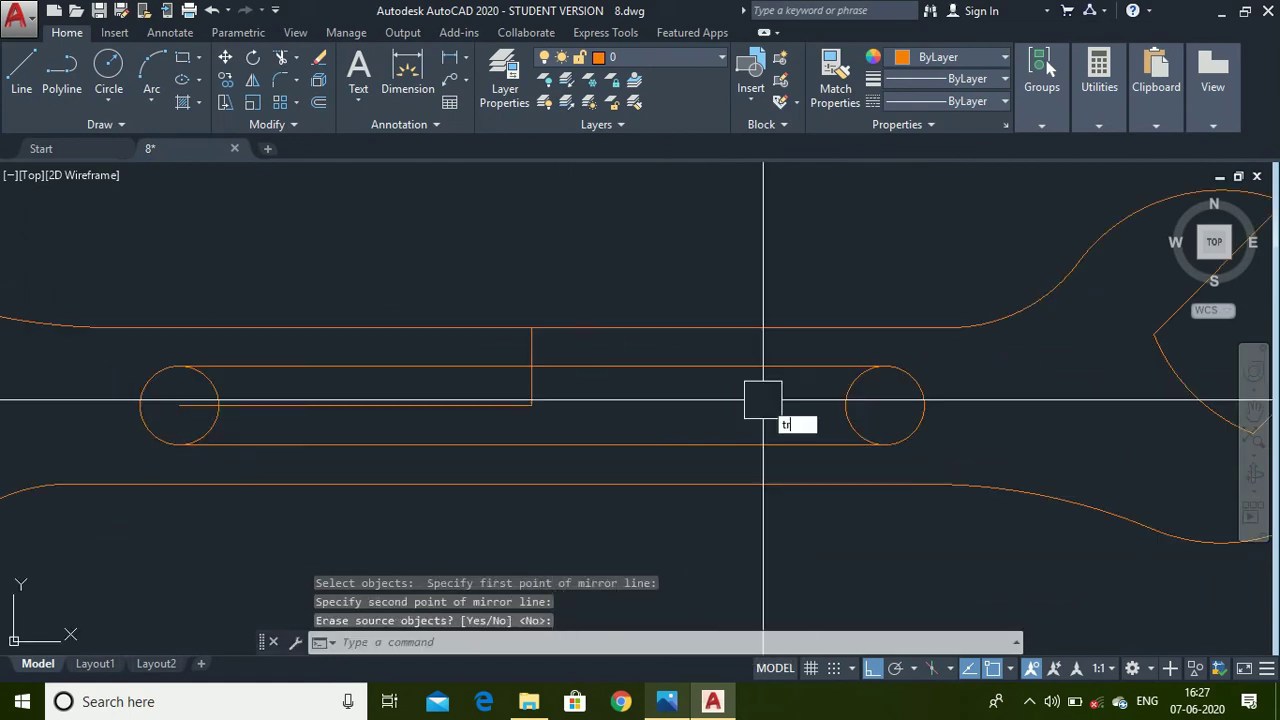
# - Trim away the inner halves of the two end circles to leave a round-ended slot outline
pyautogui.press('Return')
pyautogui.press('Return')
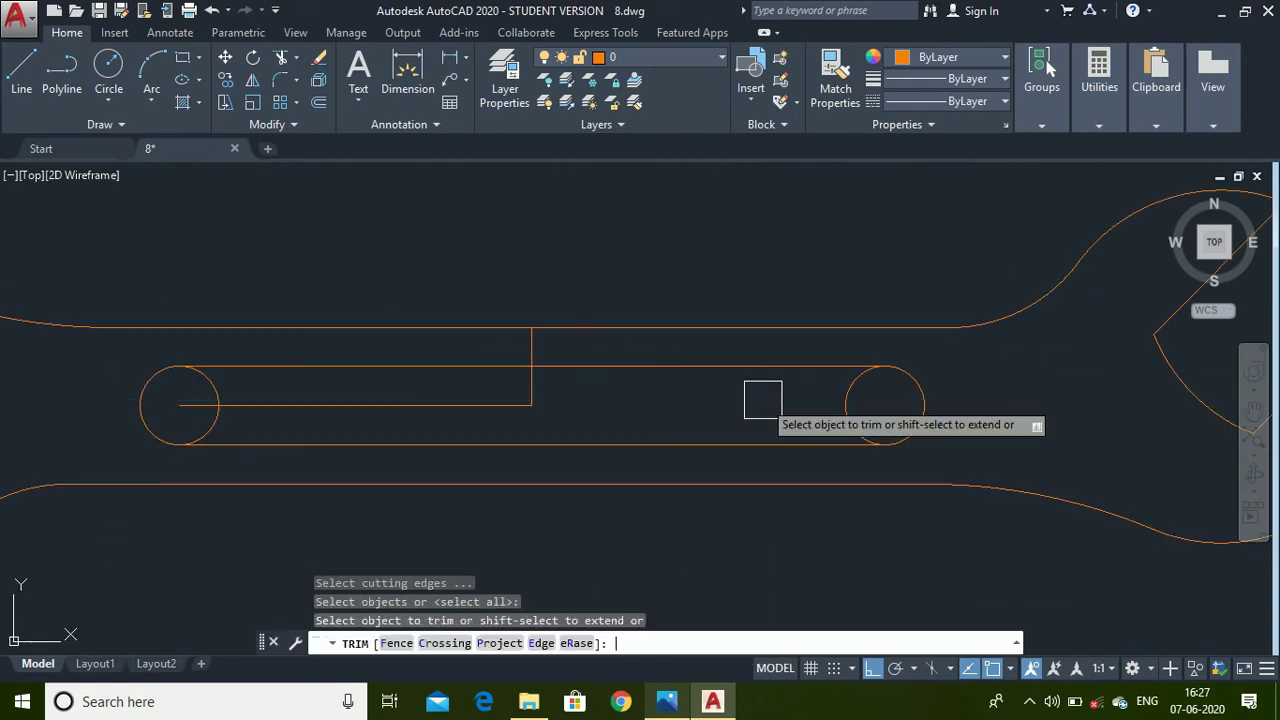
pyautogui.click(850, 405)
pyautogui.scroll(4, 208, 390)
pyautogui.click(226, 425)
pyautogui.scroll(-2, 206, 400)
pyautogui.press('Escape')
# - Delete the horizontal and vertical construction lines inside the handle
pyautogui.click(424, 421)
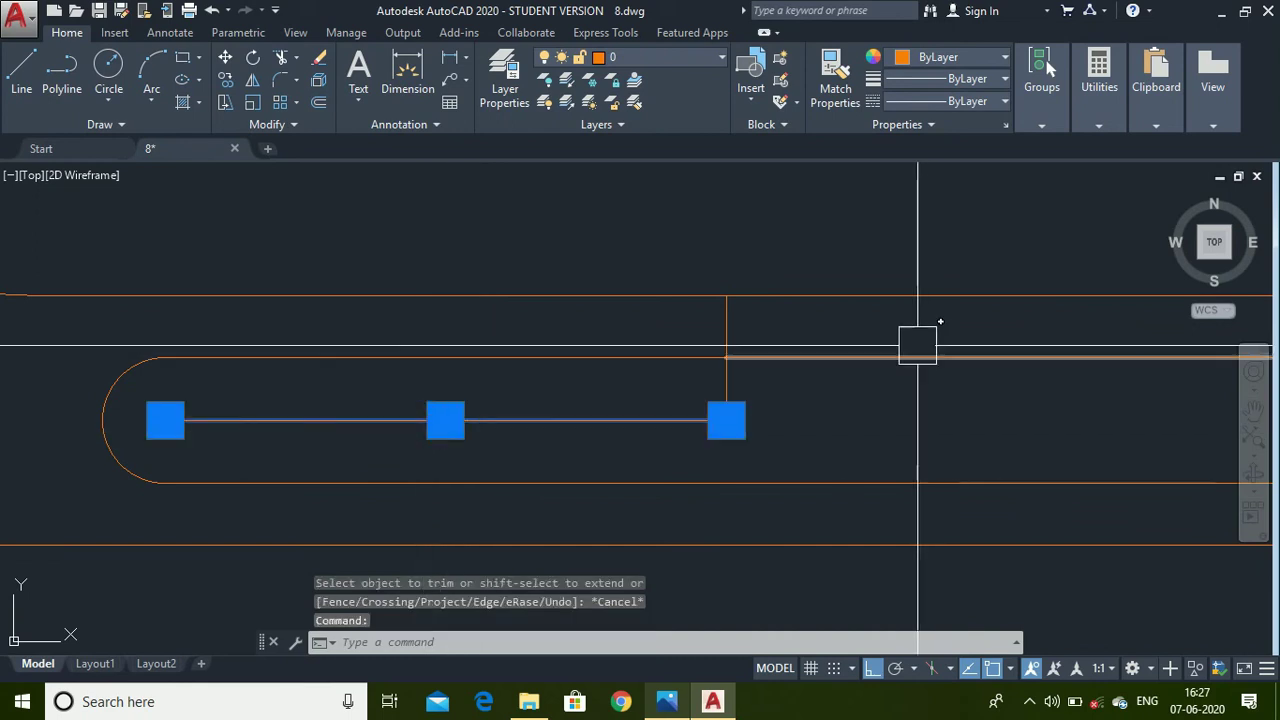
pyautogui.click(742, 338)
pyautogui.press('Delete')
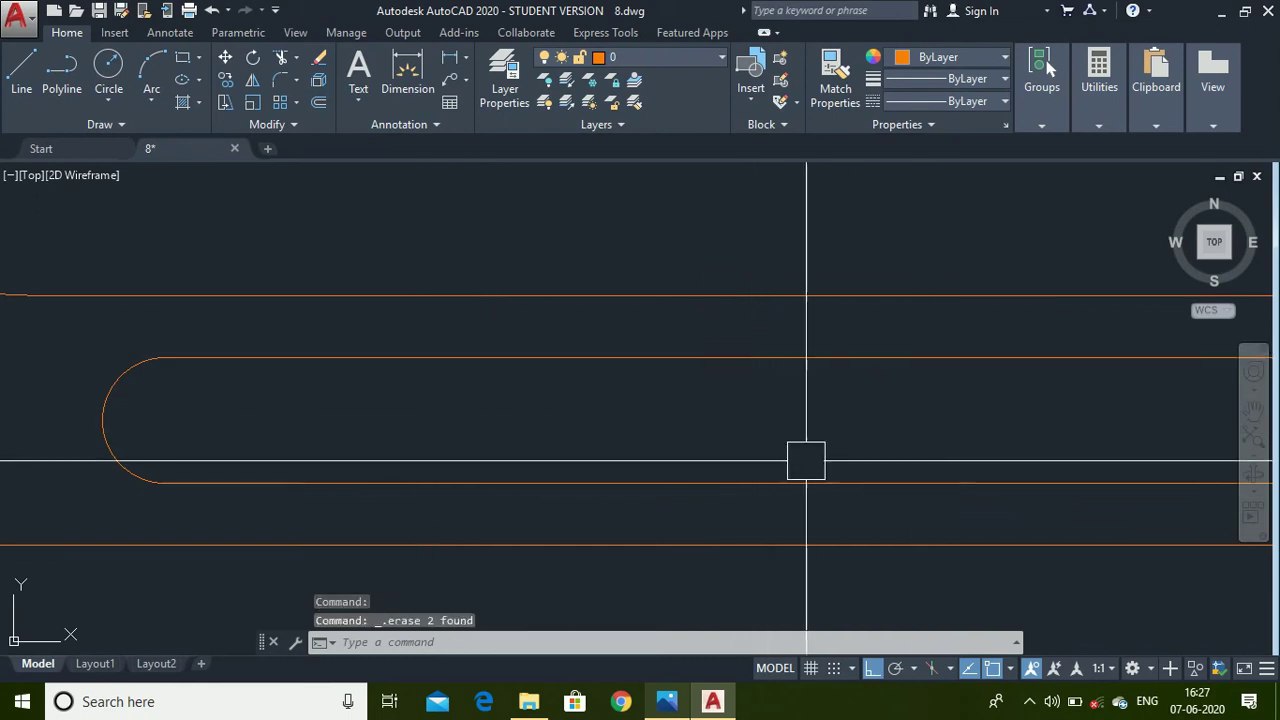
pyautogui.scroll(-3, 411, 323)
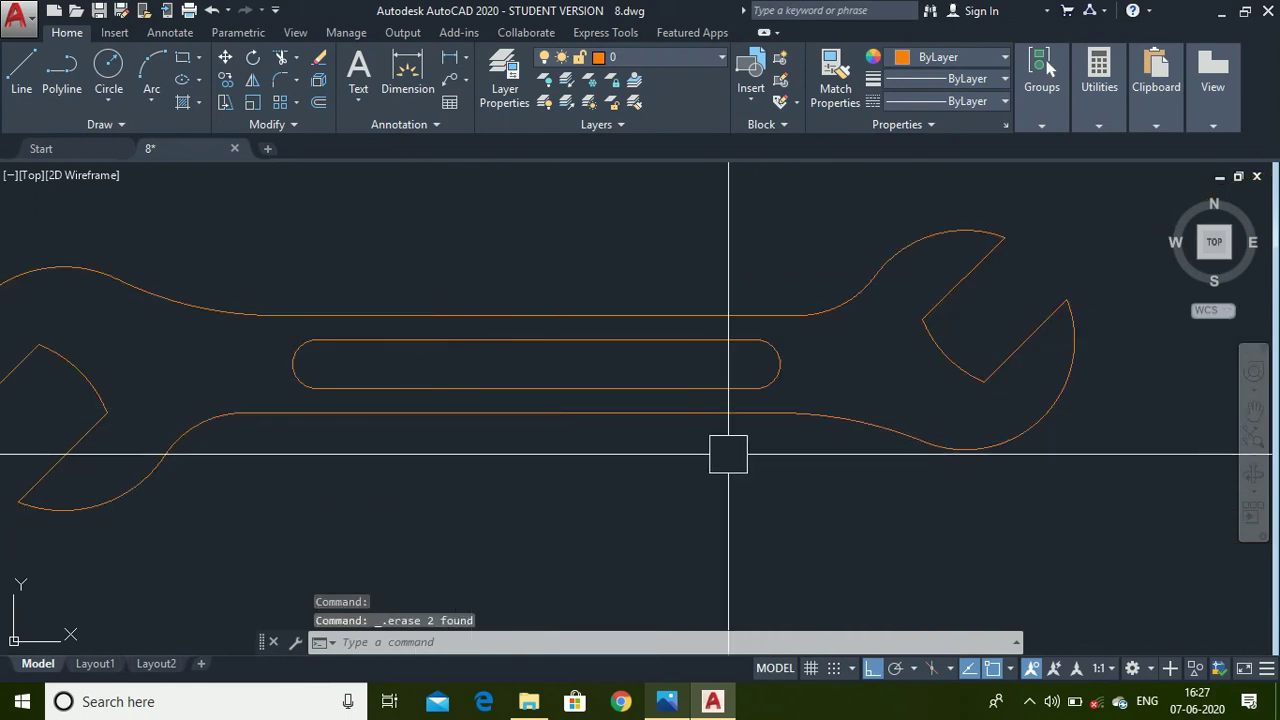
pyautogui.scroll(-2, 726, 470)
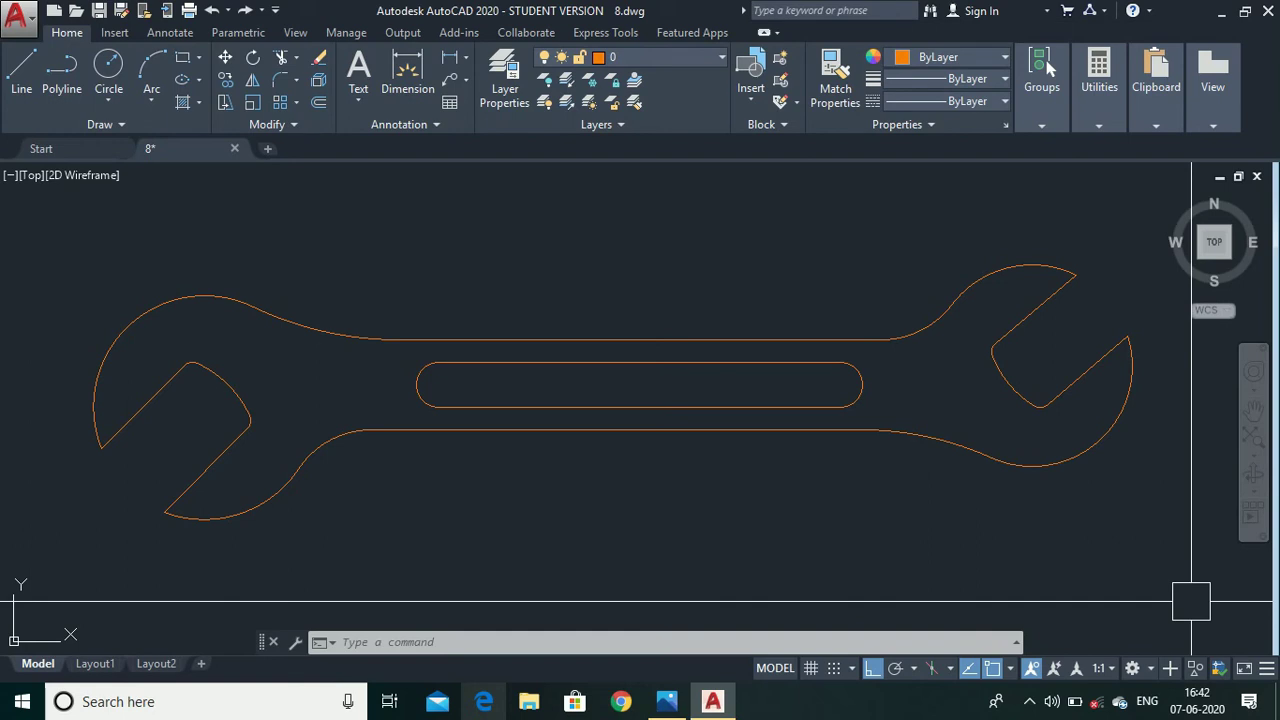
# - Select Layer1 as the layer for new dimensions
pyautogui.click(170, 34)
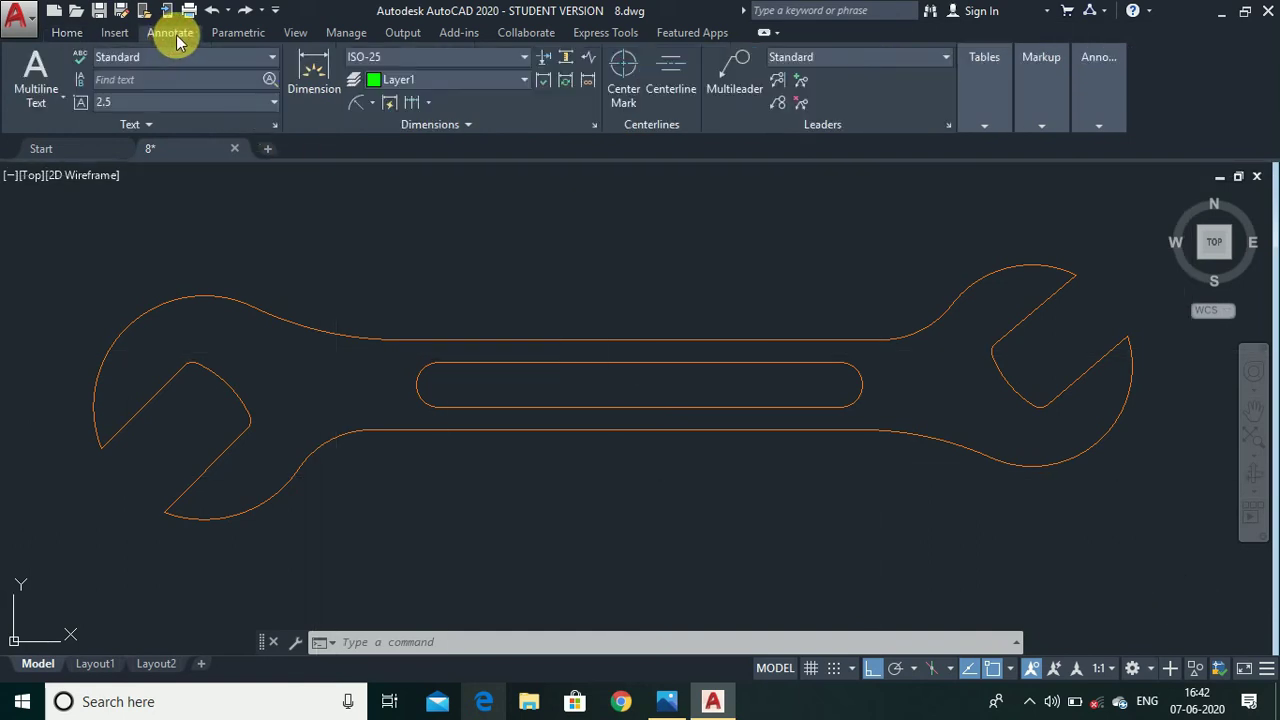
pyautogui.click(523, 80)
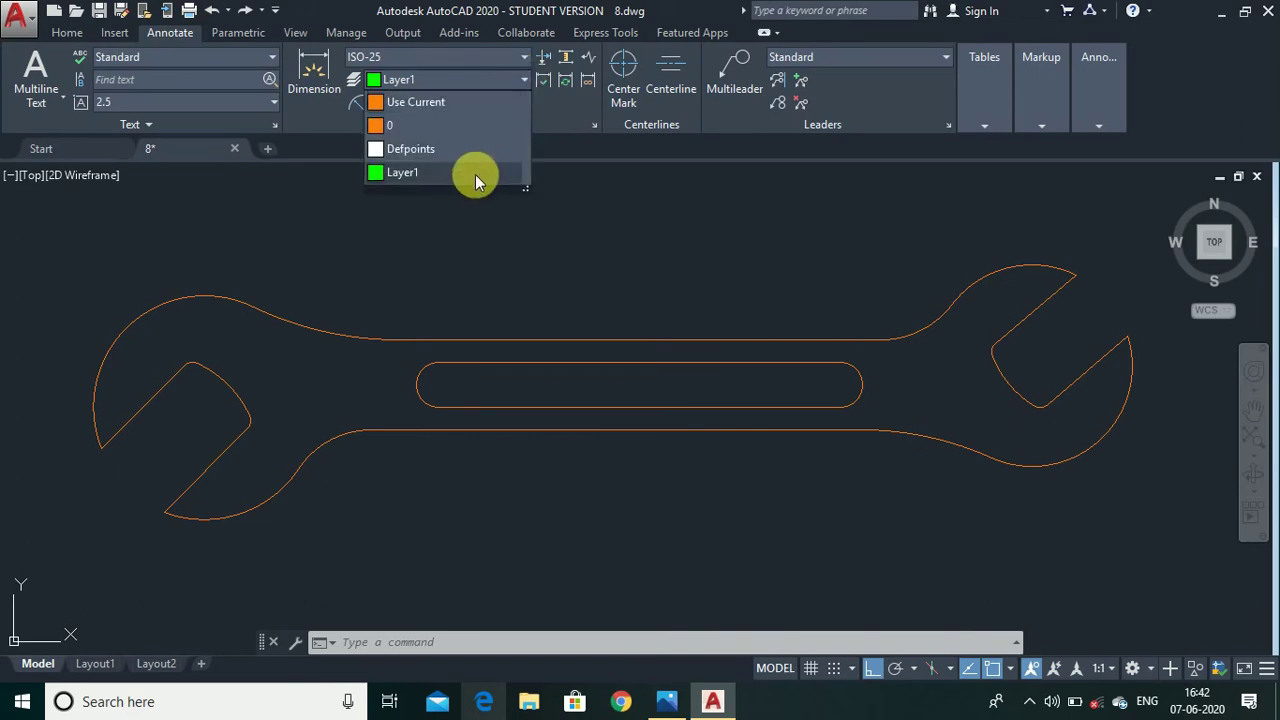
pyautogui.click(475, 174)
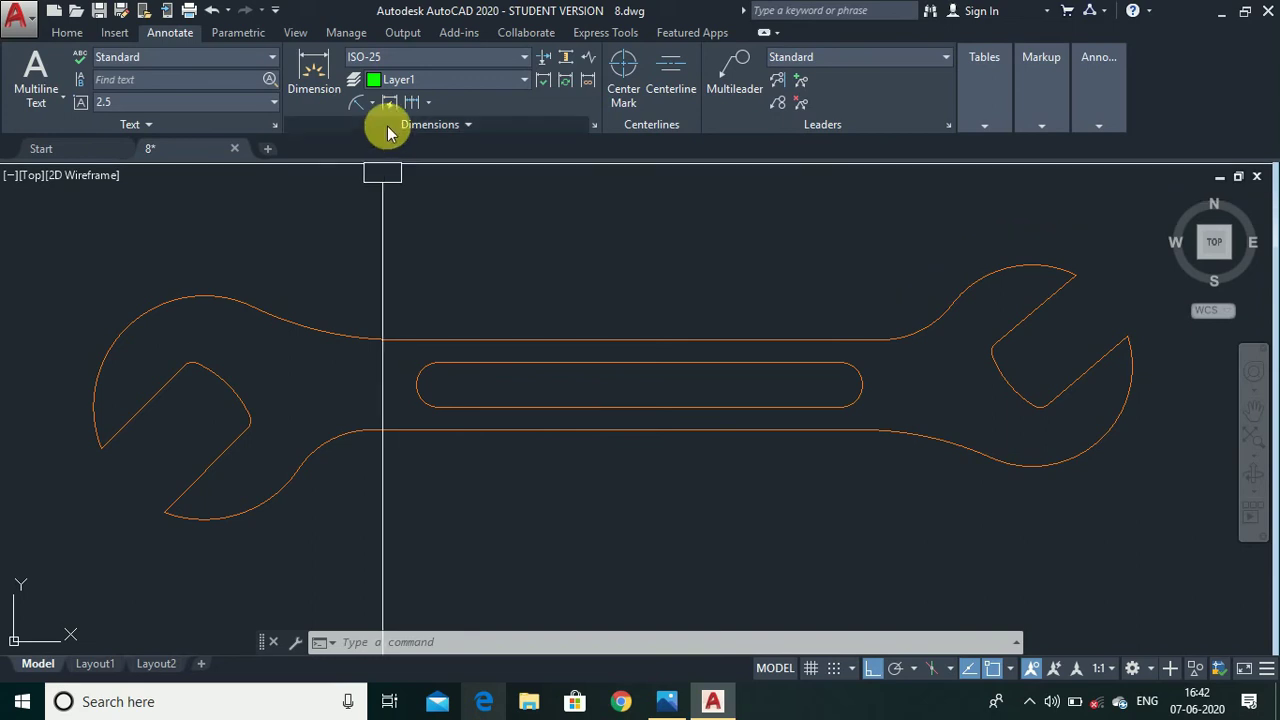
# - Add a horizontal linear dimension between the two jaws' inner arcs and place it above the wrench
pyautogui.click(376, 107)
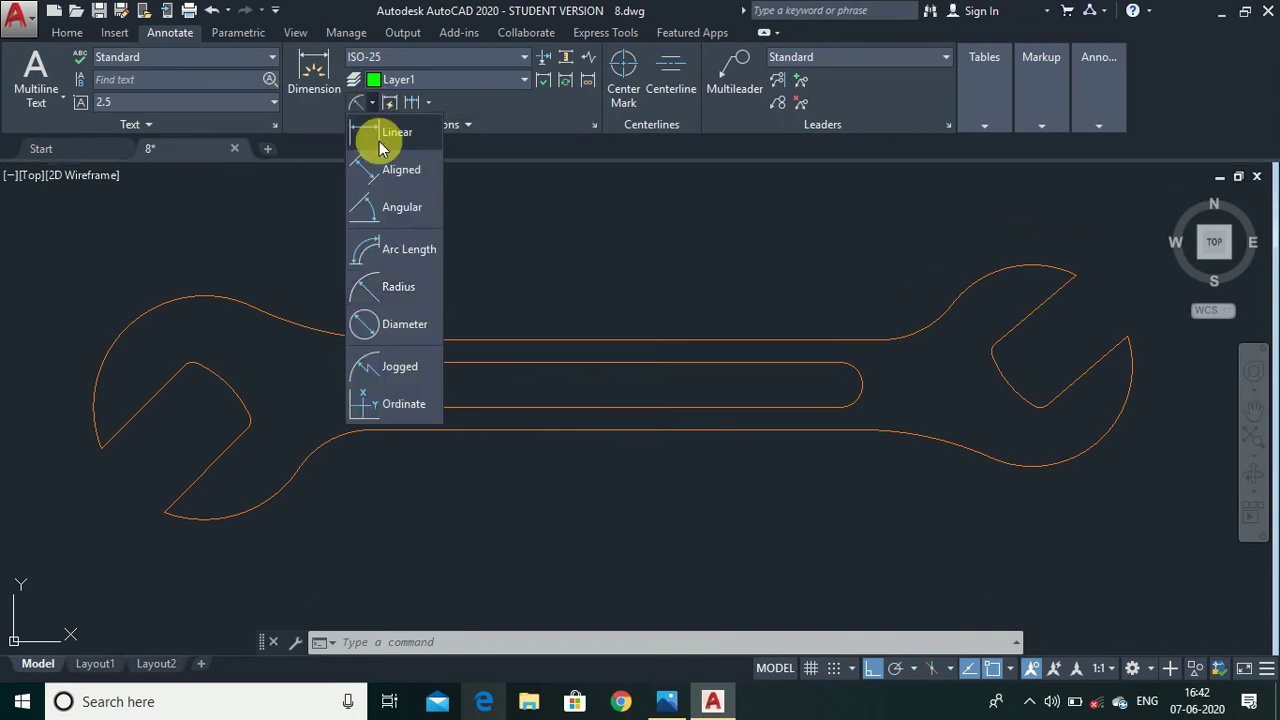
pyautogui.click(379, 141)
pyautogui.scroll(4, 213, 390)
pyautogui.scroll(-2, 213, 390)
pyautogui.click(271, 355)
pyautogui.scroll(-3, 271, 356)
pyautogui.scroll(4, 1065, 355)
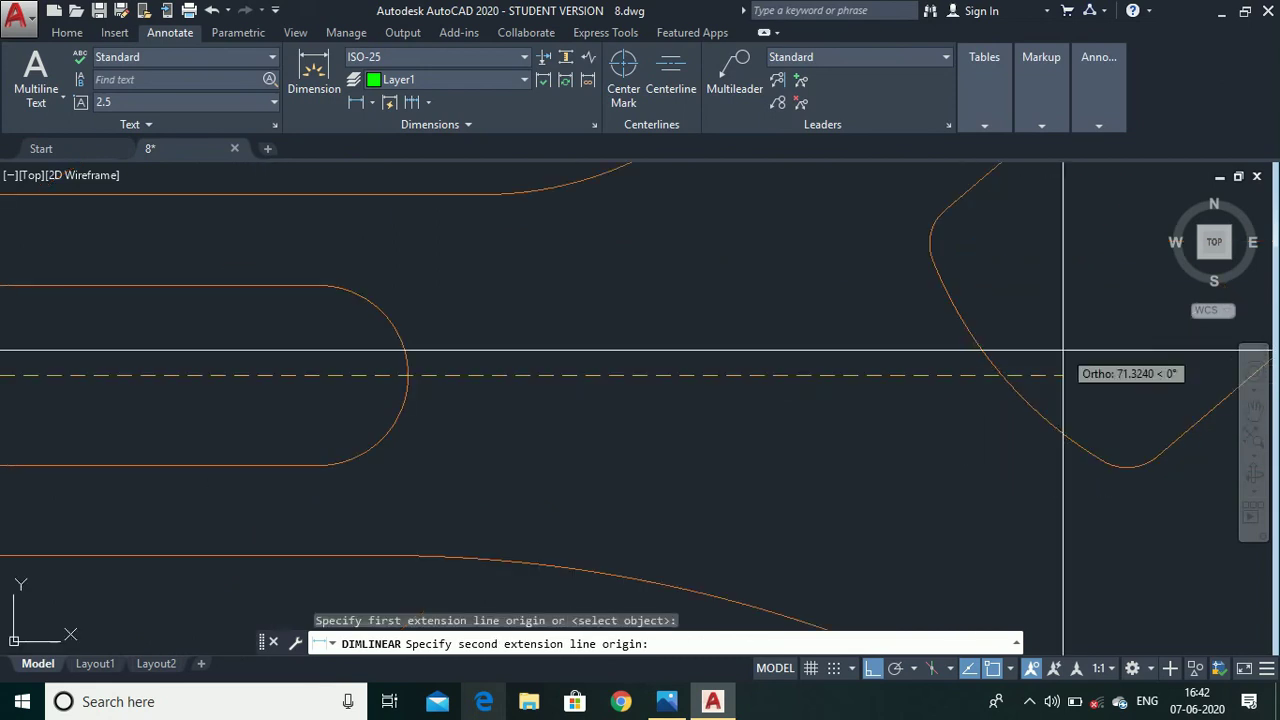
pyautogui.click(1002, 372)
pyautogui.scroll(-5, 1002, 377)
pyautogui.scroll(-2, 986, 366)
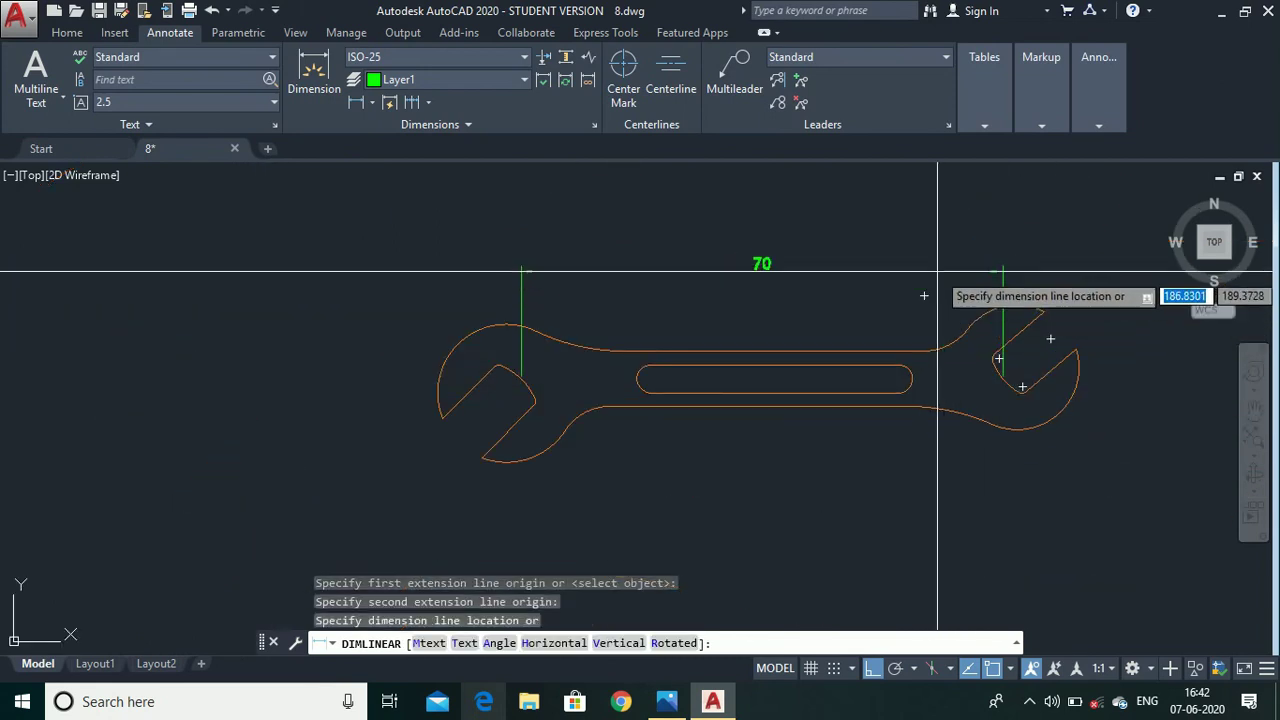
pyautogui.click(937, 270)
# - Add a horizontal linear dimension between the slot's two end-arc centres, placed above the handle
pyautogui.scroll(4, 686, 350)
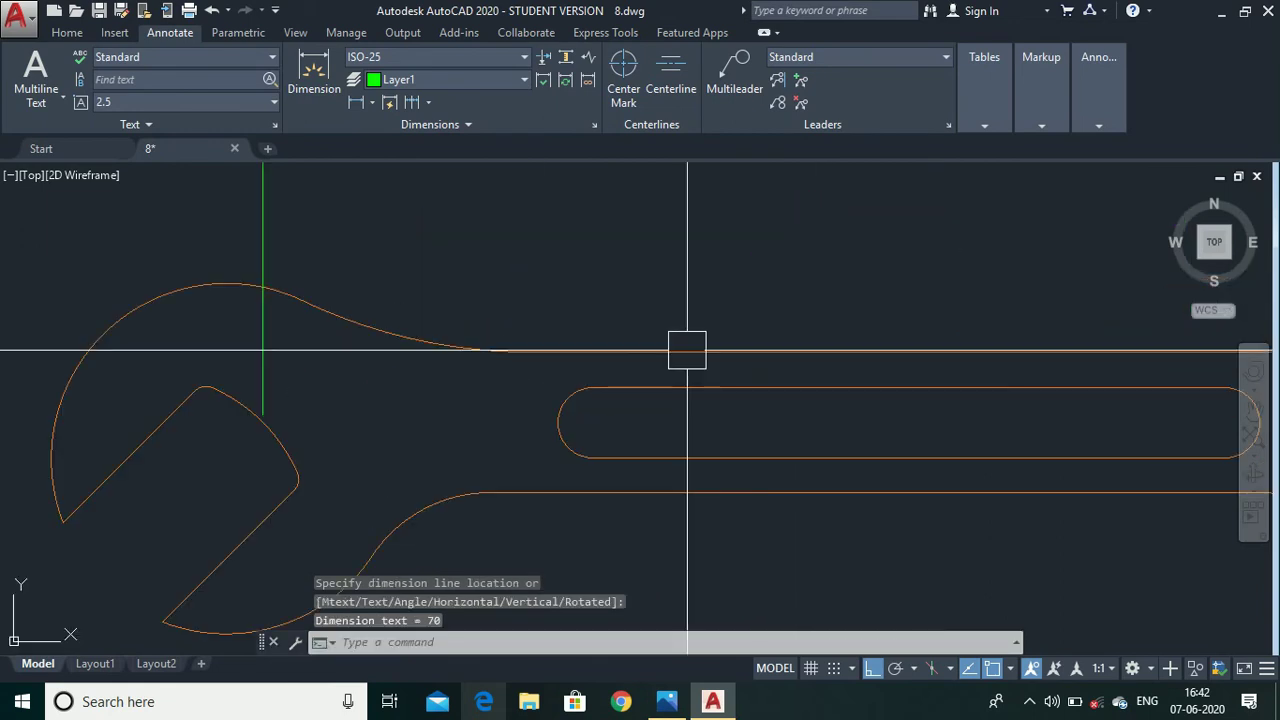
pyautogui.click(354, 104)
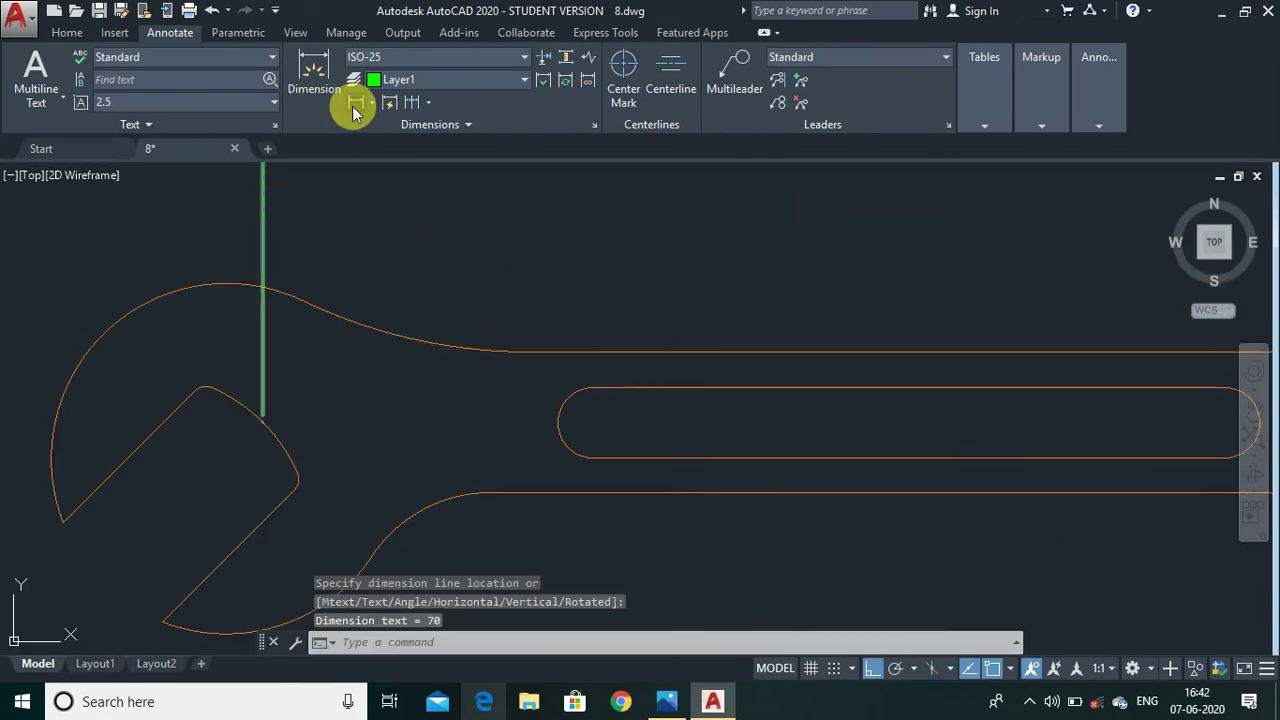
pyautogui.click(593, 423)
pyautogui.scroll(-4, 593, 423)
pyautogui.scroll(6, 714, 420)
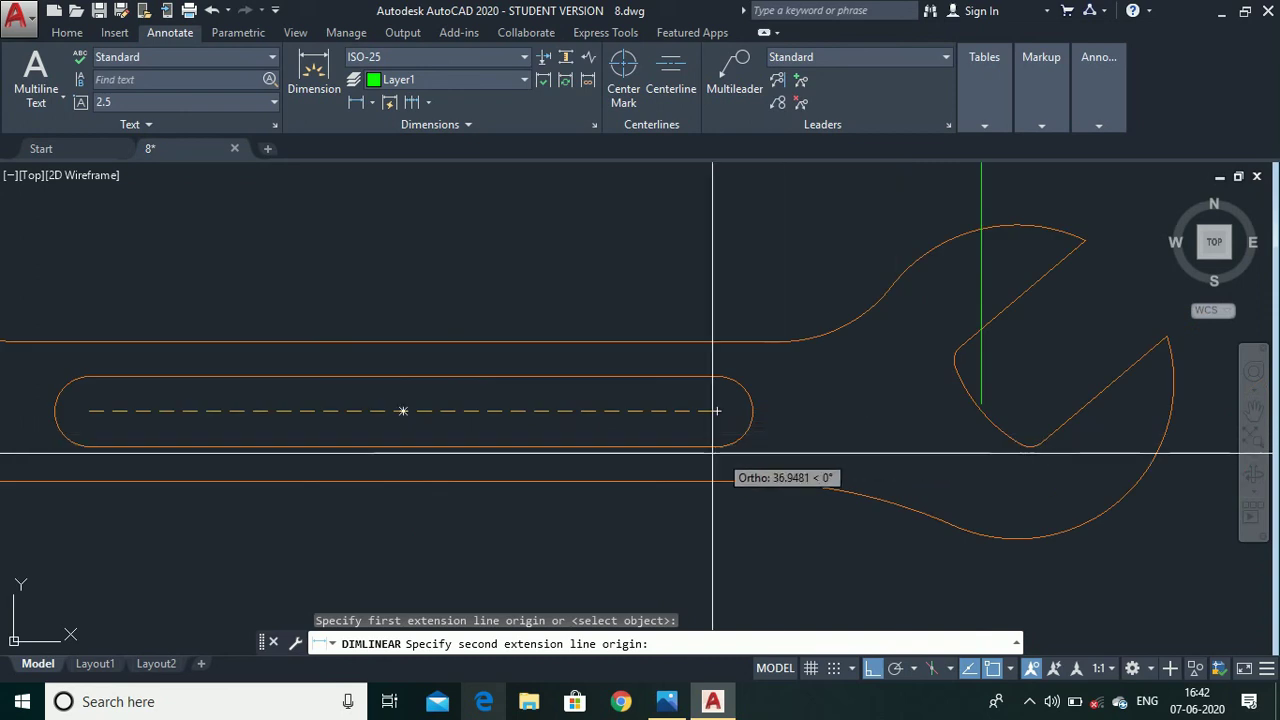
pyautogui.click(717, 410)
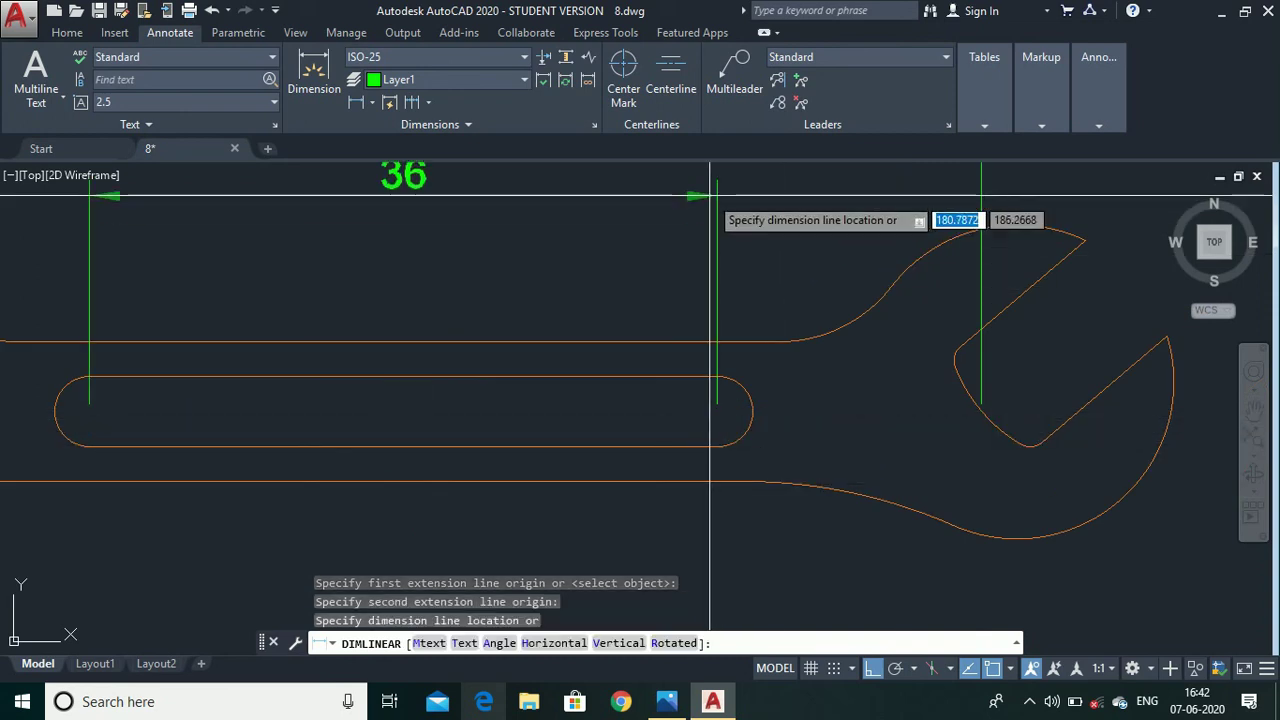
pyautogui.click(400, 195)
# - Add a vertical linear dimension between the midpoints of the handle's upper and lower lines, placed inside the handle
pyautogui.click(354, 104)
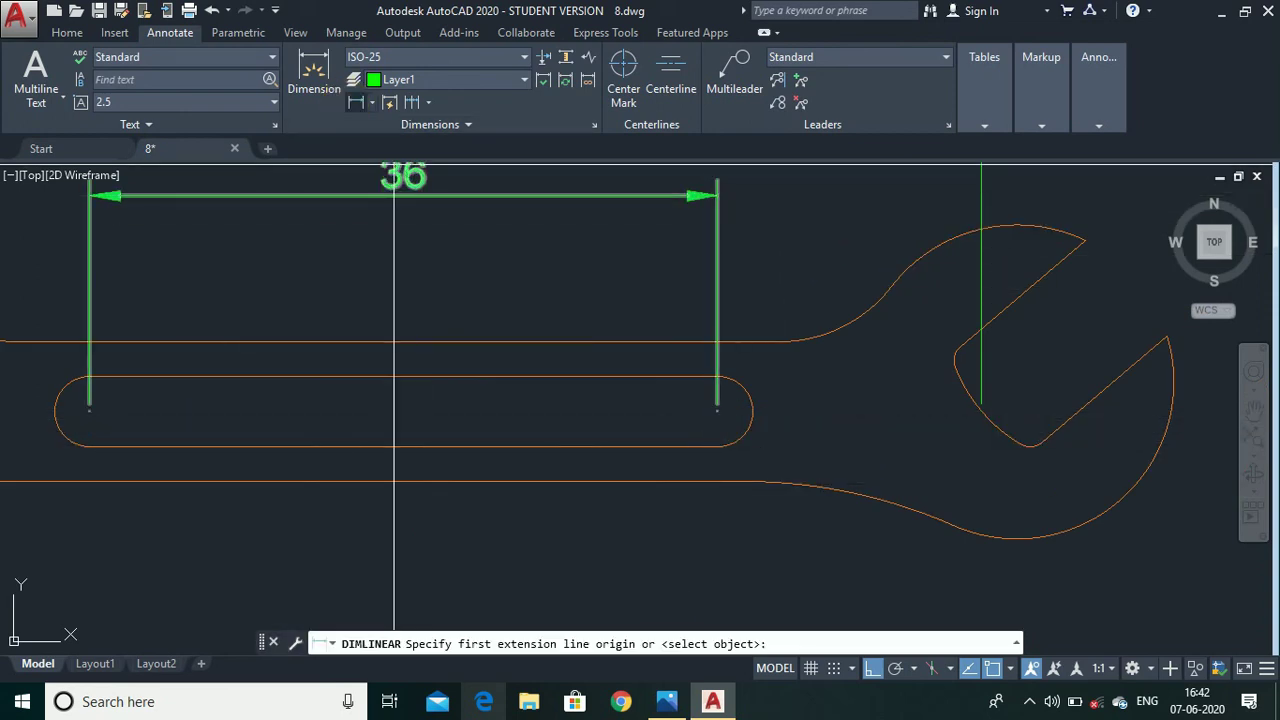
pyautogui.scroll(-2, 388, 418)
pyautogui.scroll(2, 429, 366)
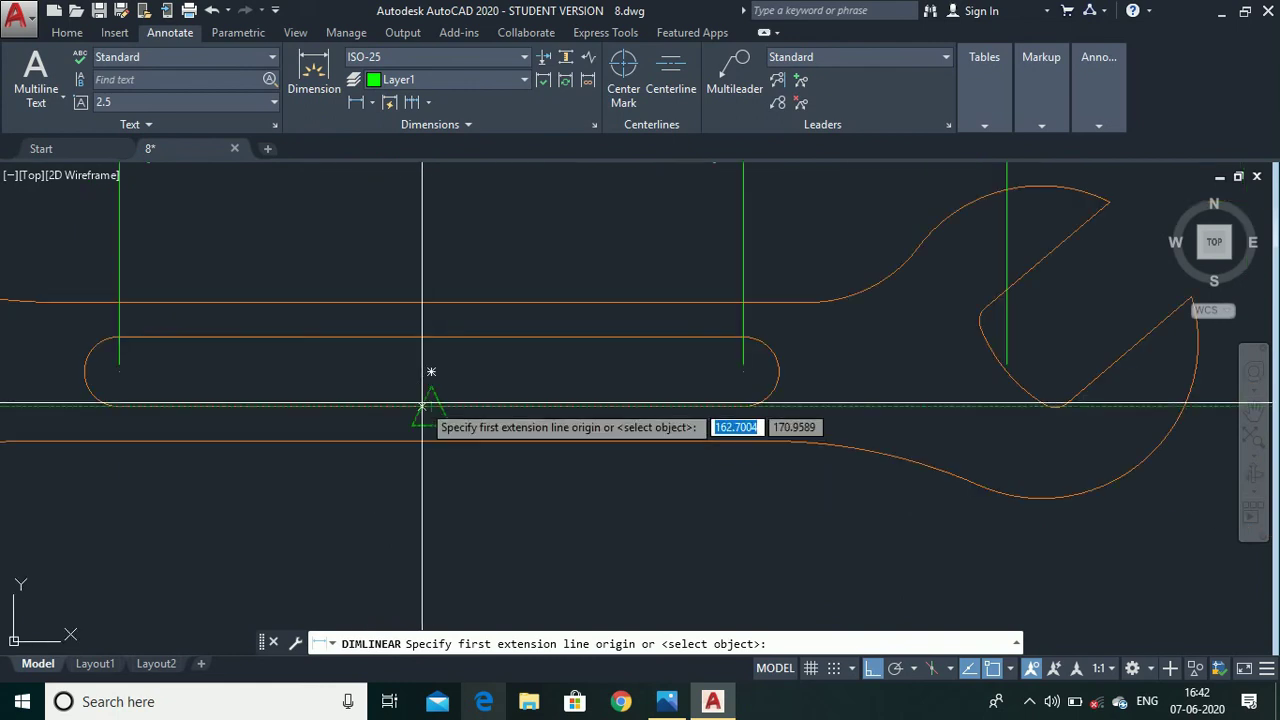
pyautogui.click(431, 300)
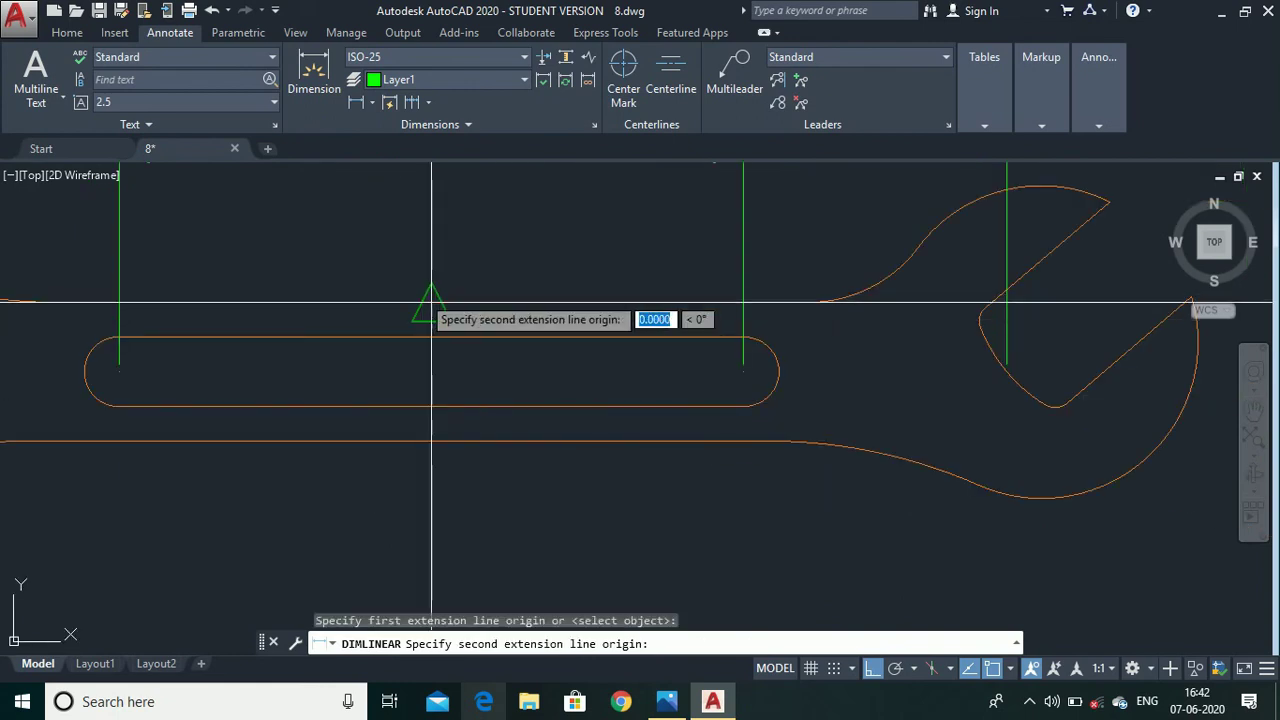
pyautogui.click(431, 441)
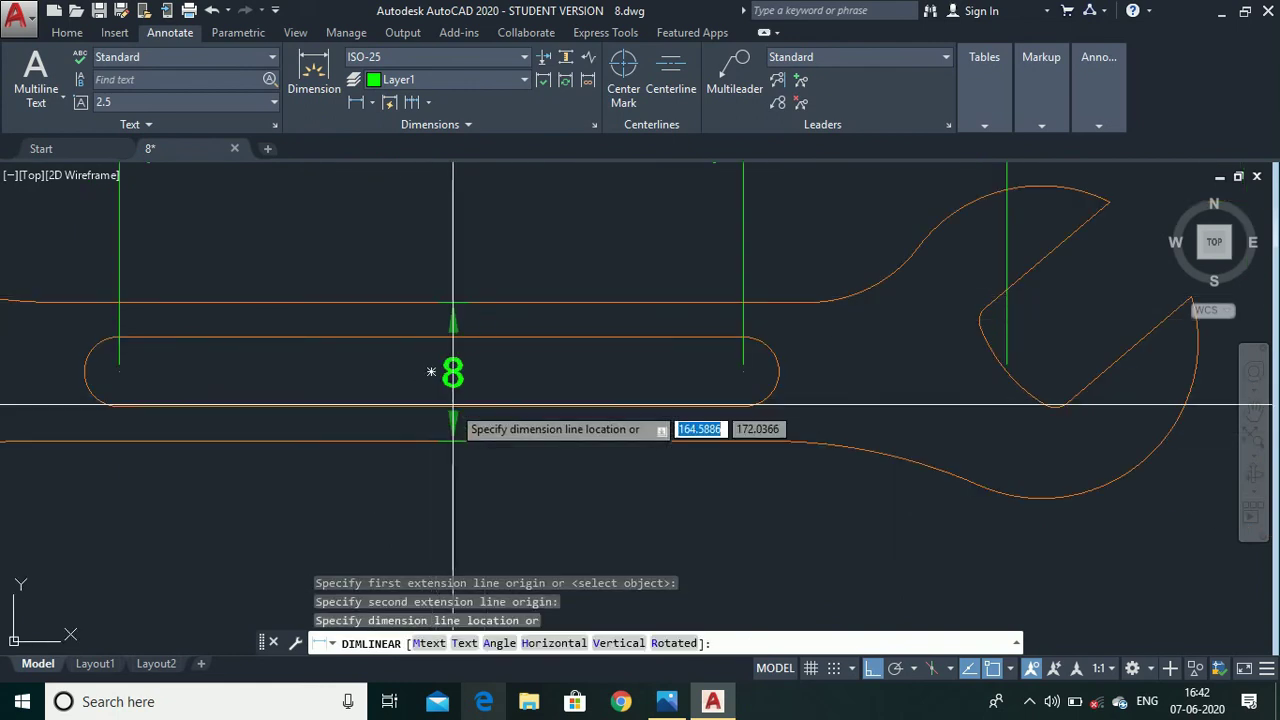
pyautogui.click(452, 405)
pyautogui.scroll(-4, 651, 314)
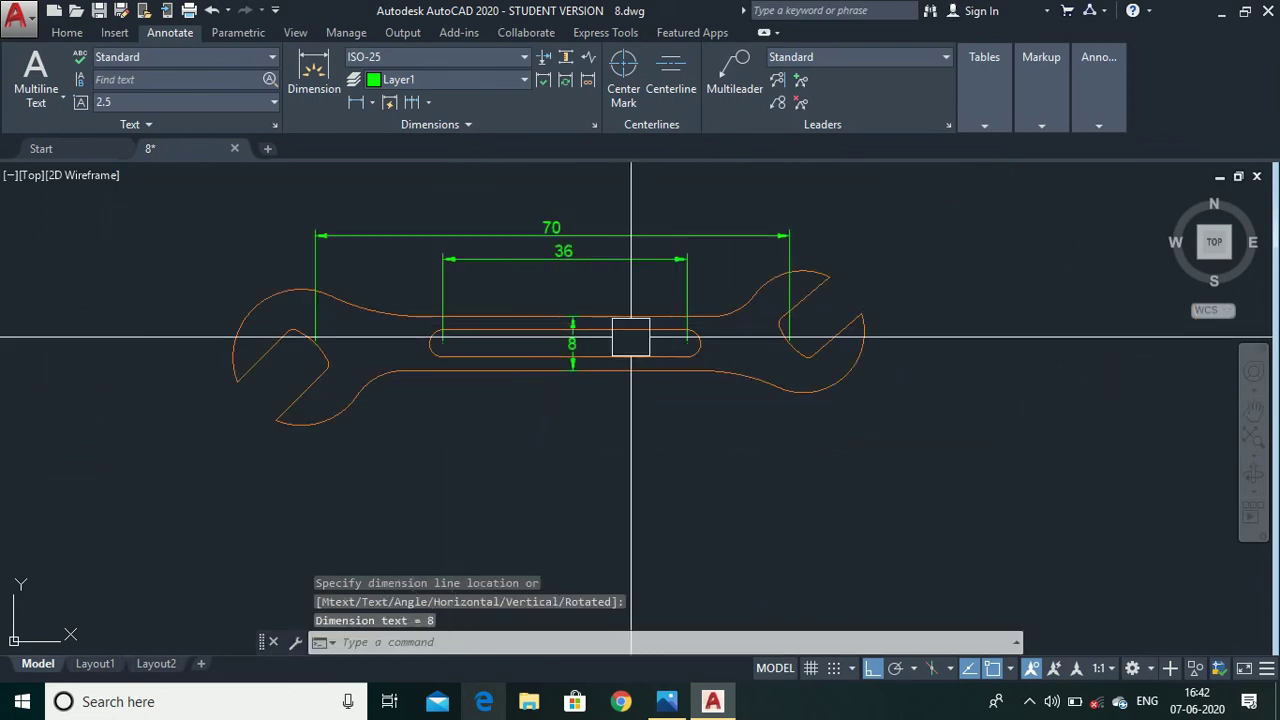
pyautogui.scroll(-2, 500, 320)
pyautogui.scroll(4, 543, 334)
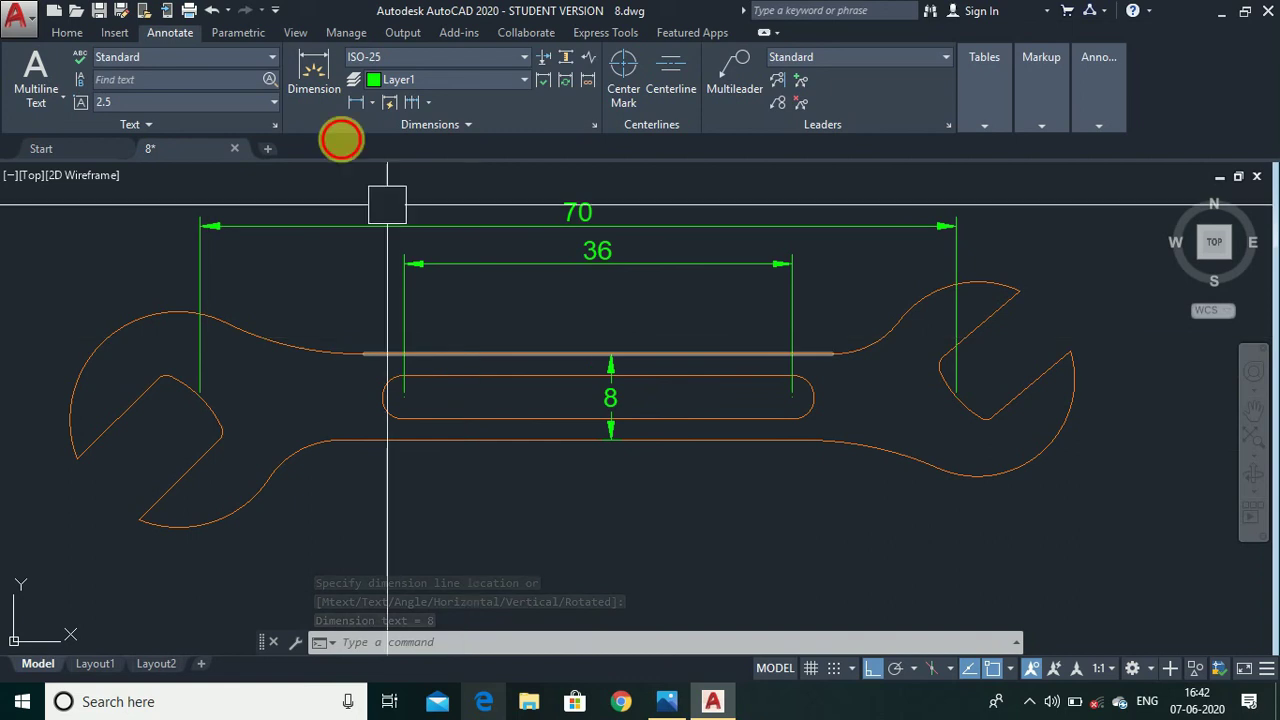
# - Add a radius dimension to the larger jaw's outer arc, with its text outside the jaw's upper side
pyautogui.click(371, 105)
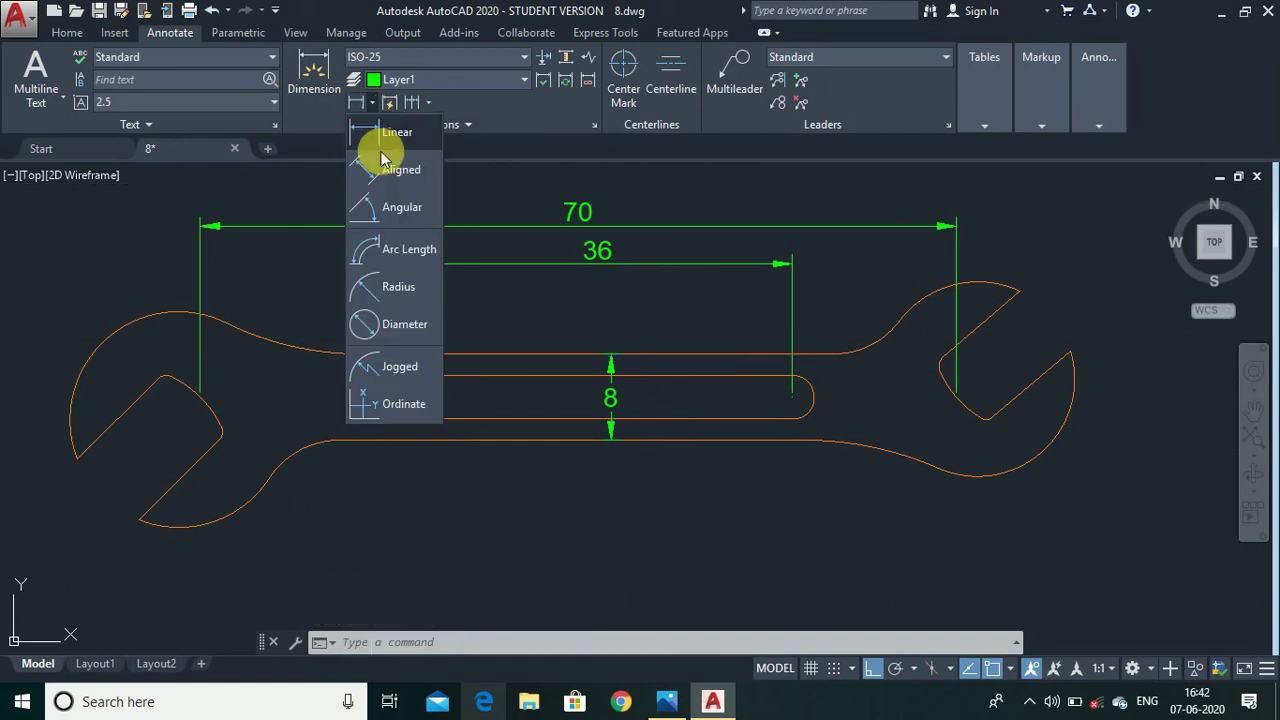
pyautogui.click(402, 292)
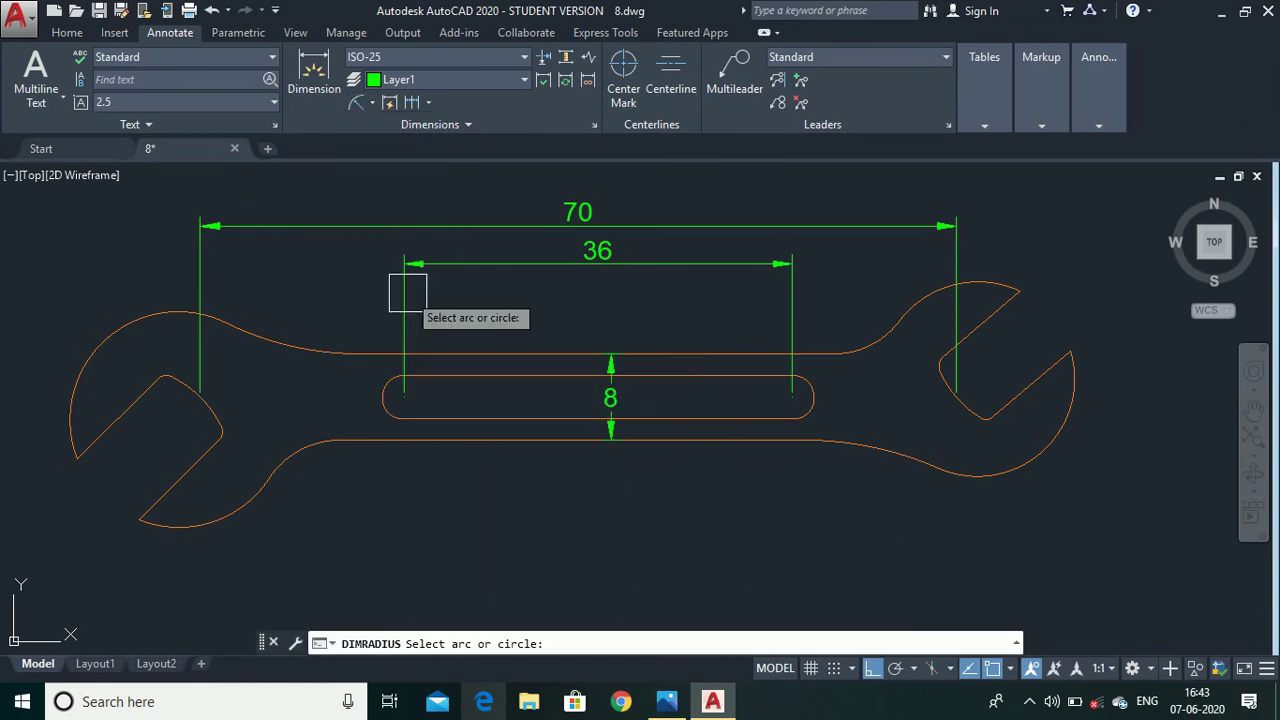
pyautogui.click(60, 405)
pyautogui.click(51, 296)
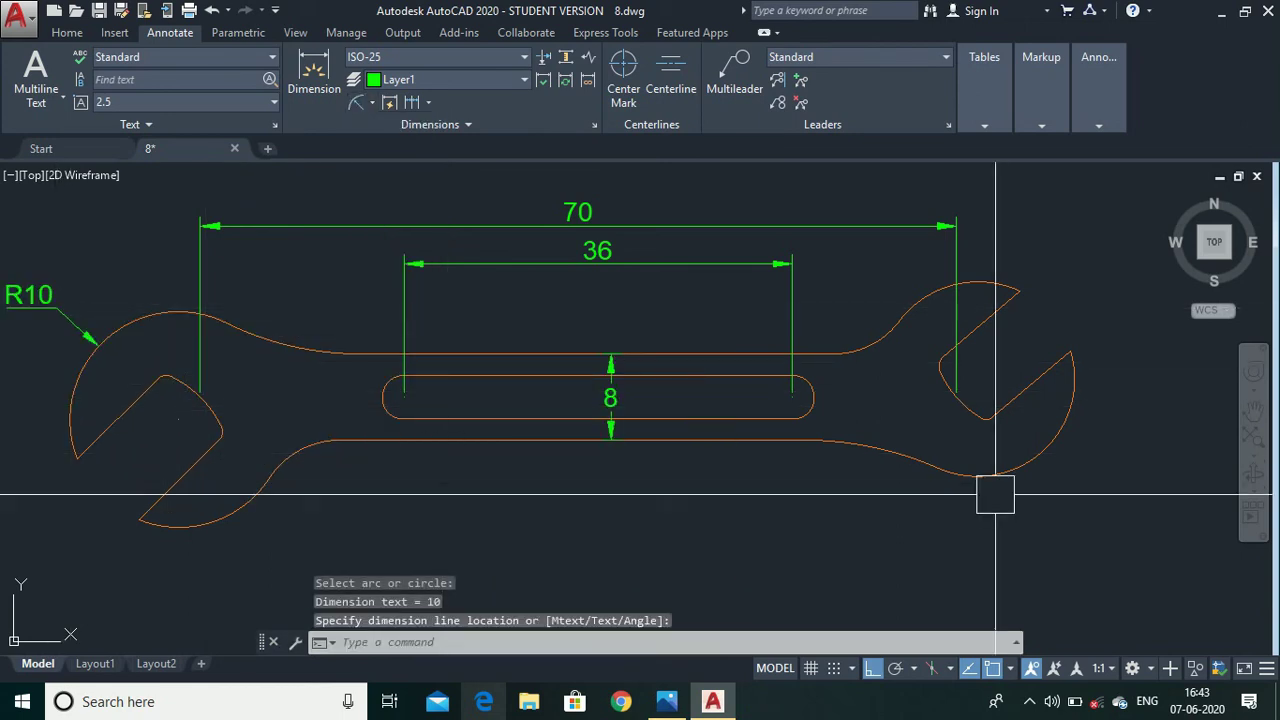
# - Add a radius dimension to the smaller jaw's outer arc, with its text outside the jaw's lower side
pyautogui.press('Return')
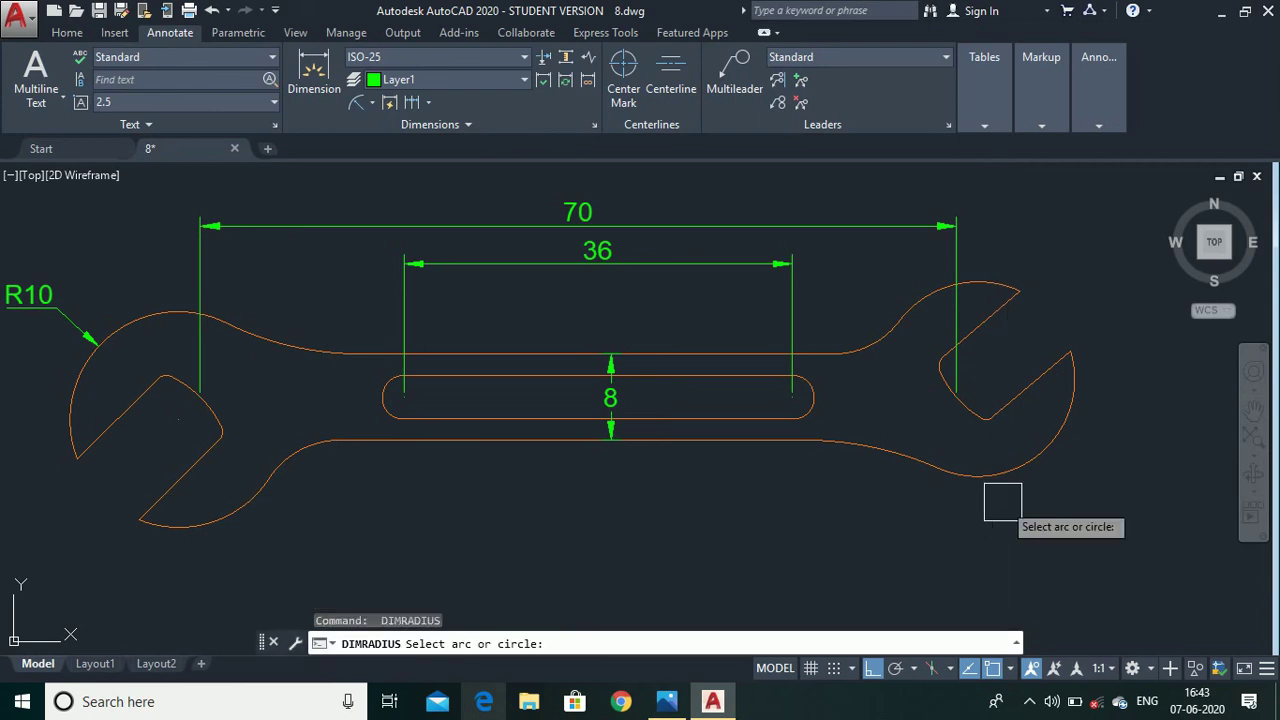
pyautogui.click(1054, 459)
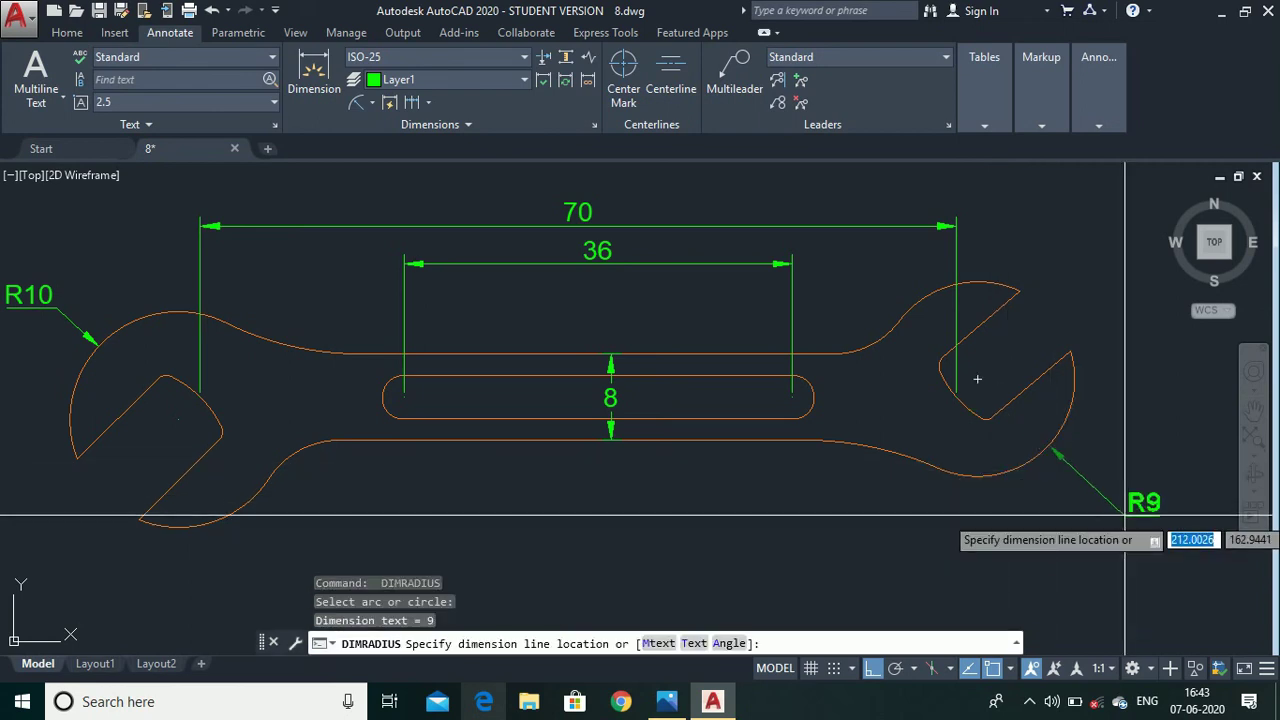
pyautogui.click(1116, 494)
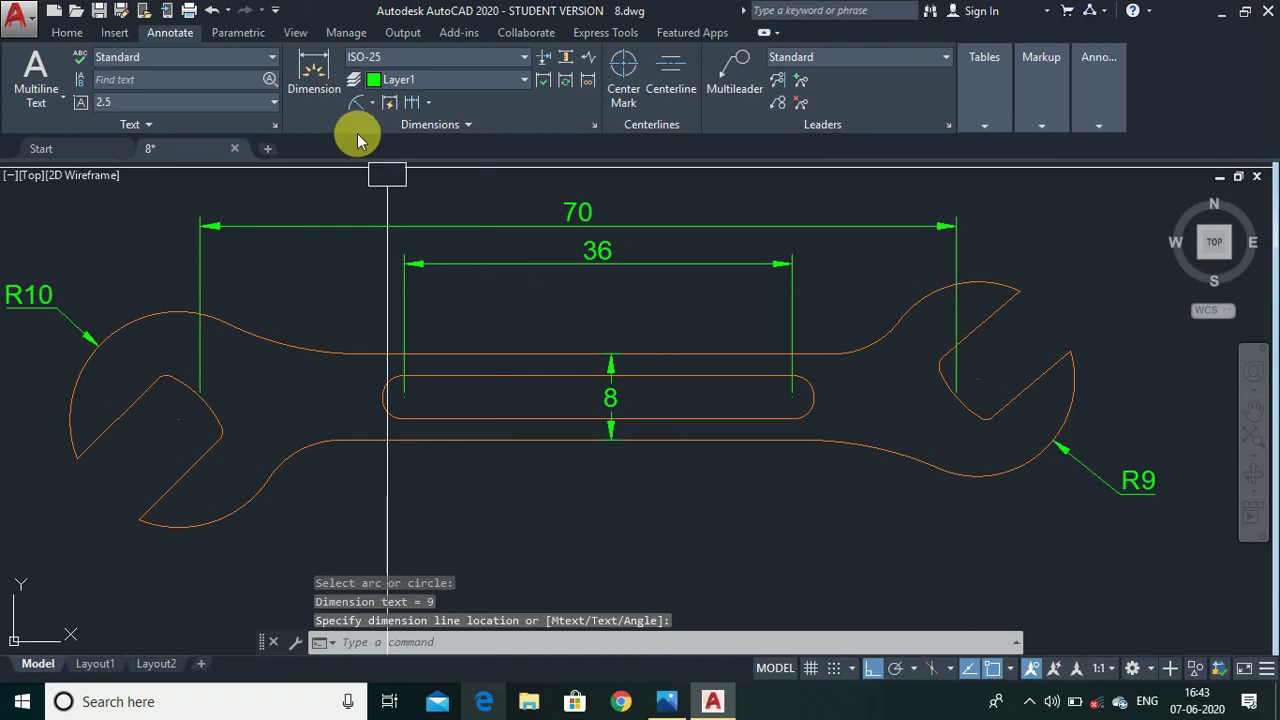
# - Add a radius dimension to the larger jaw's inner arc, placing its text between the jaw opening and the slot
pyautogui.click(362, 101)
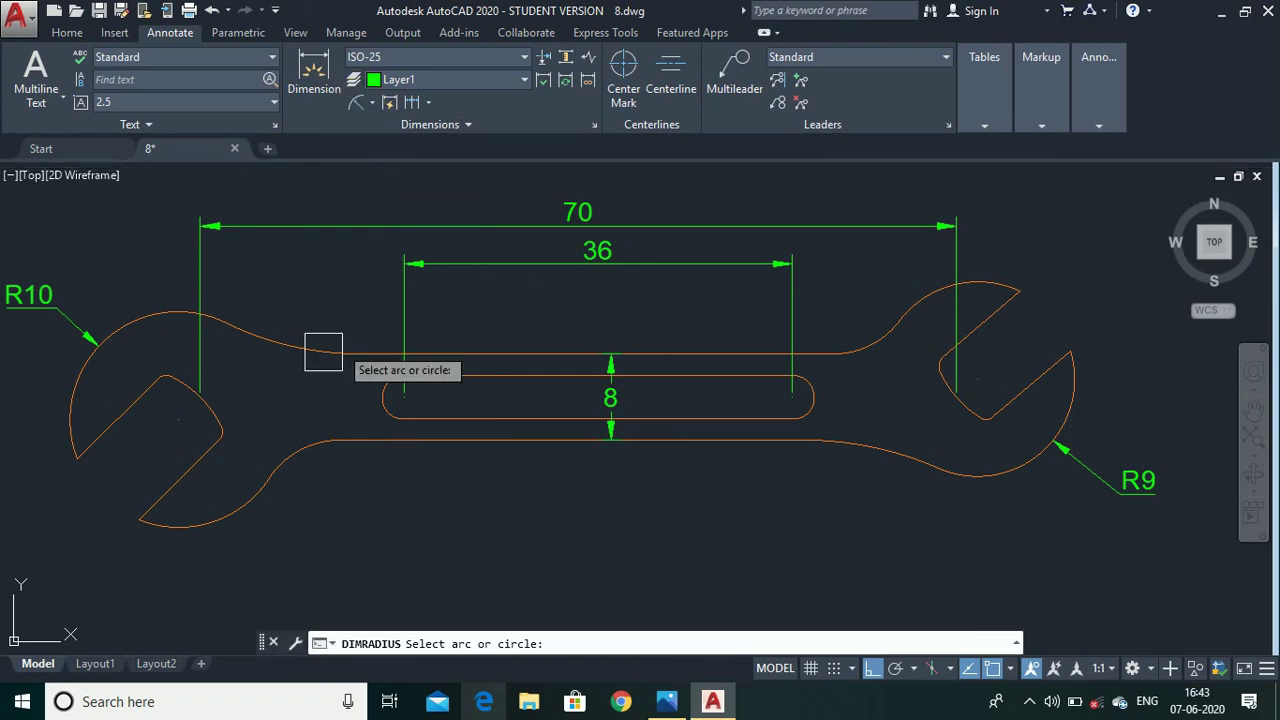
pyautogui.scroll(4, 202, 402)
pyautogui.click(217, 425)
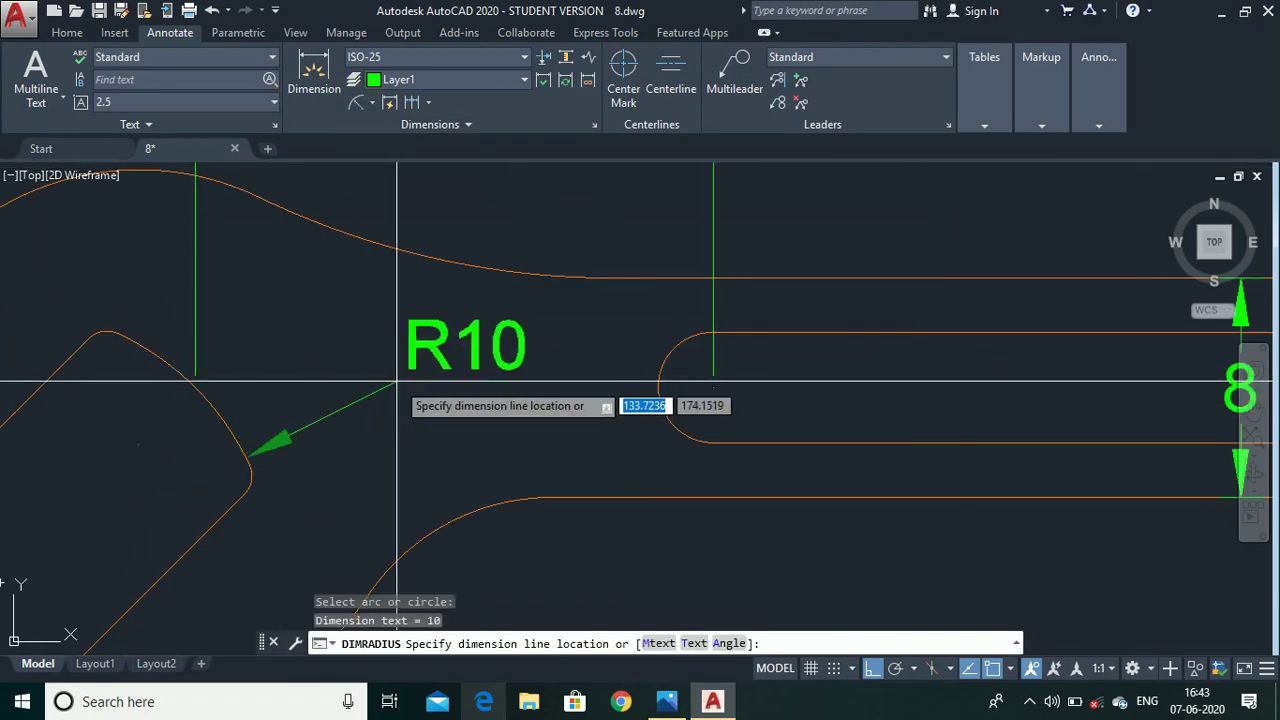
pyautogui.click(214, 329)
# - Add a radius dimension to the smaller jaw's inner arc, placing its text between the slot and the jaw opening
pyautogui.scroll(-5, 211, 330)
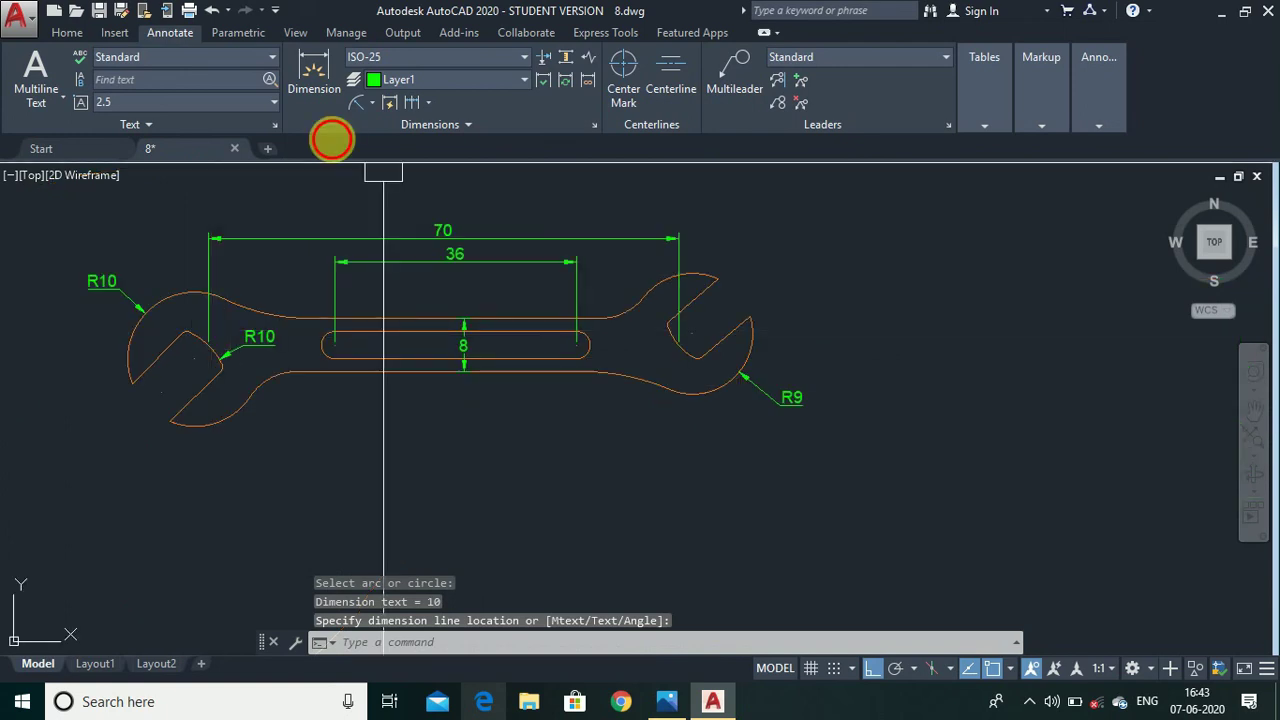
pyautogui.click(358, 102)
pyautogui.scroll(4, 667, 364)
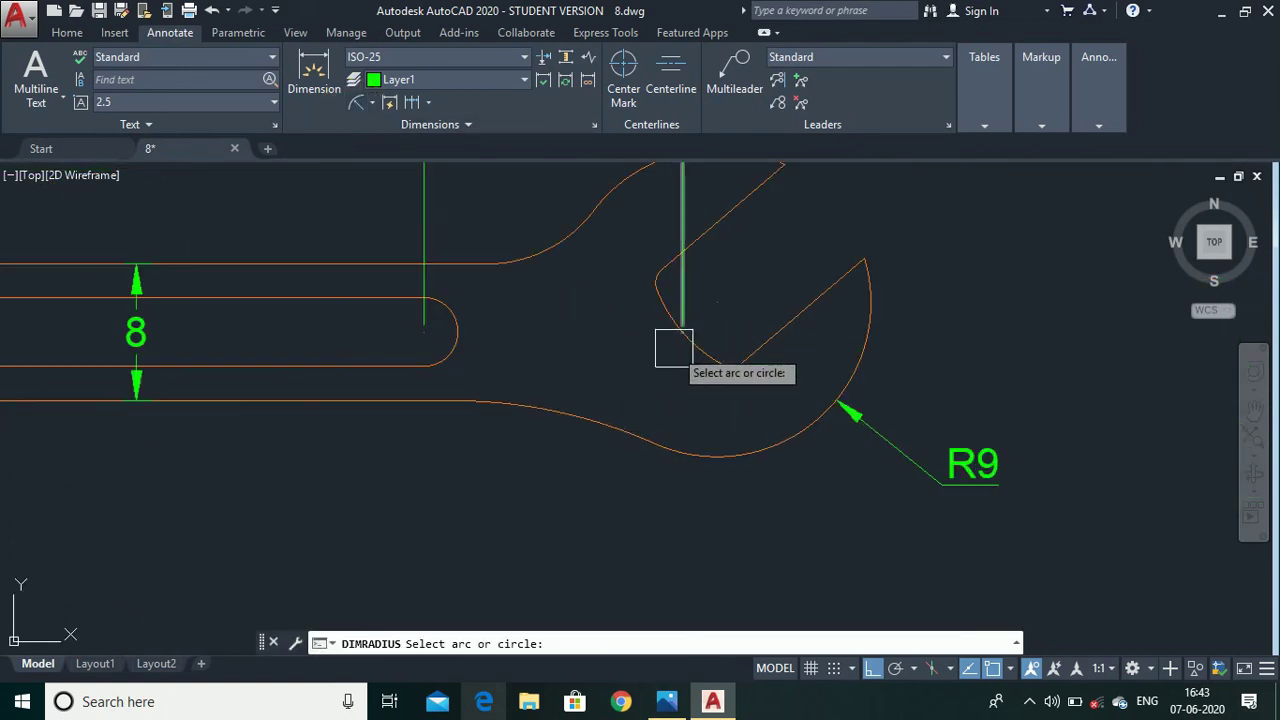
pyautogui.scroll(2, 682, 366)
pyautogui.click(692, 347)
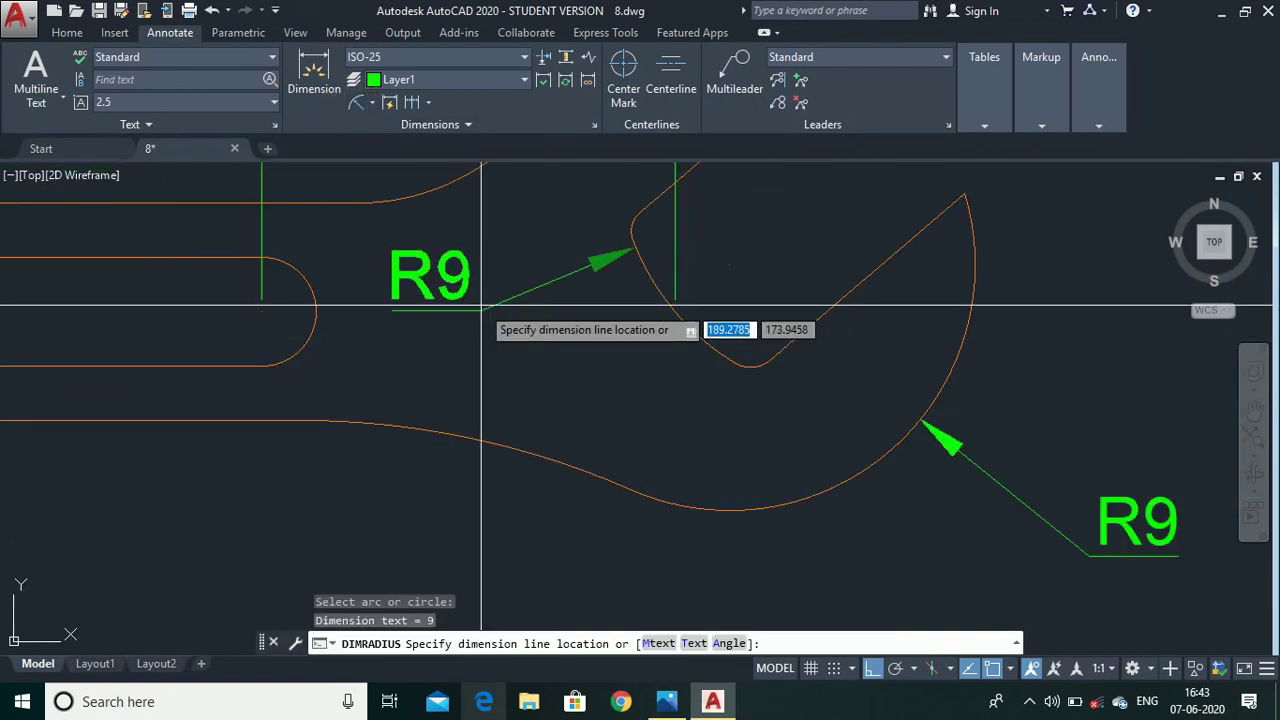
pyautogui.click(486, 290)
# - Add a radius dimension to the lower transition arc between the larger jaw and the handle, with its text below the handle
pyautogui.scroll(-5, 483, 292)
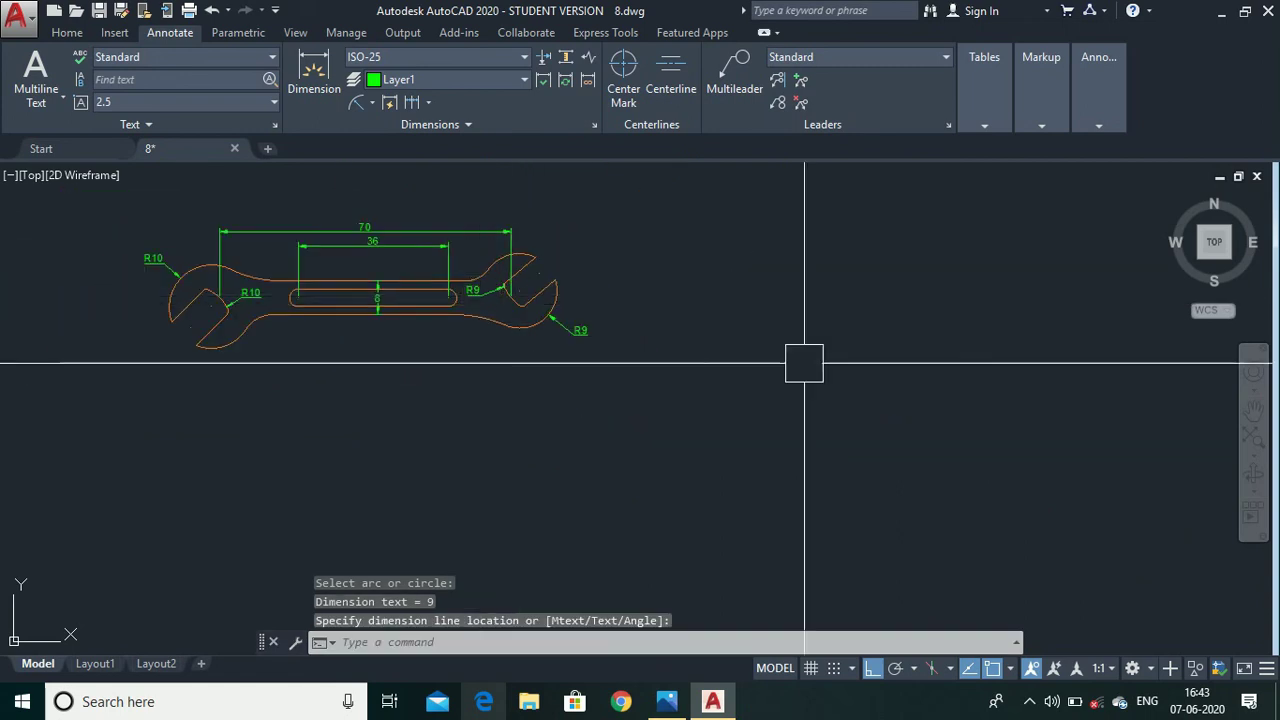
pyautogui.scroll(2, 94, 258)
pyautogui.scroll(2, 383, 257)
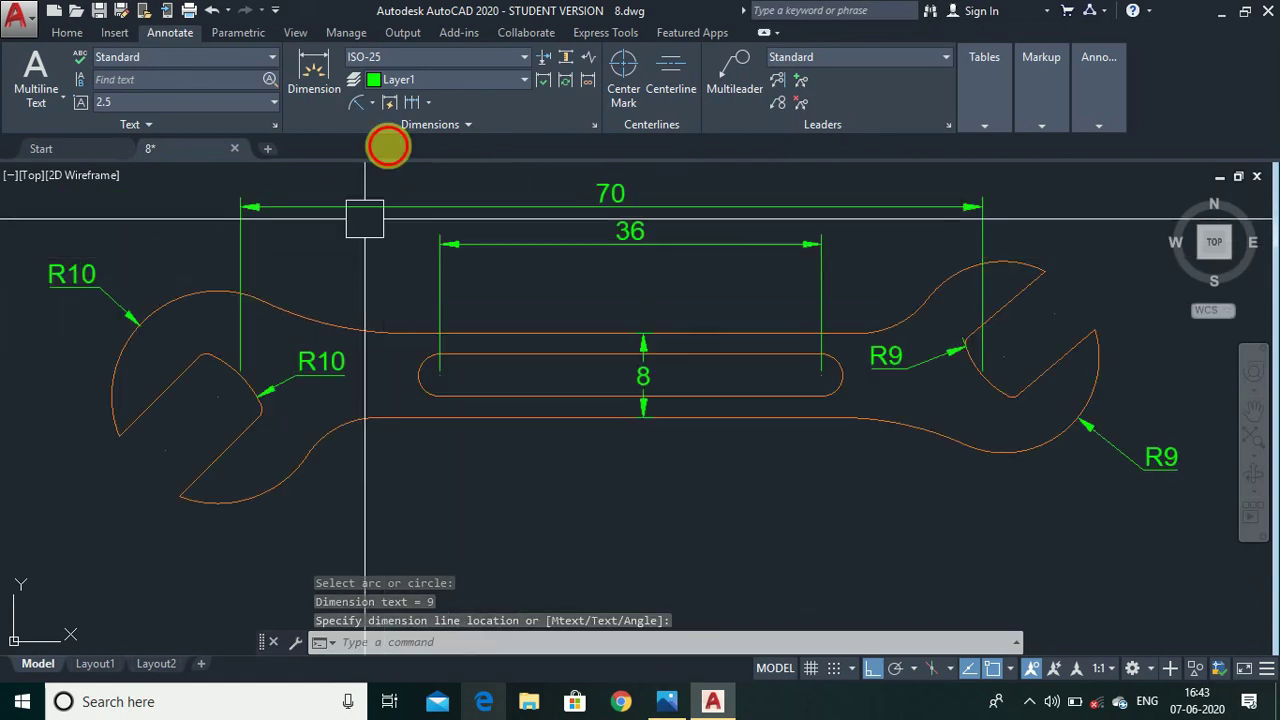
pyautogui.click(362, 106)
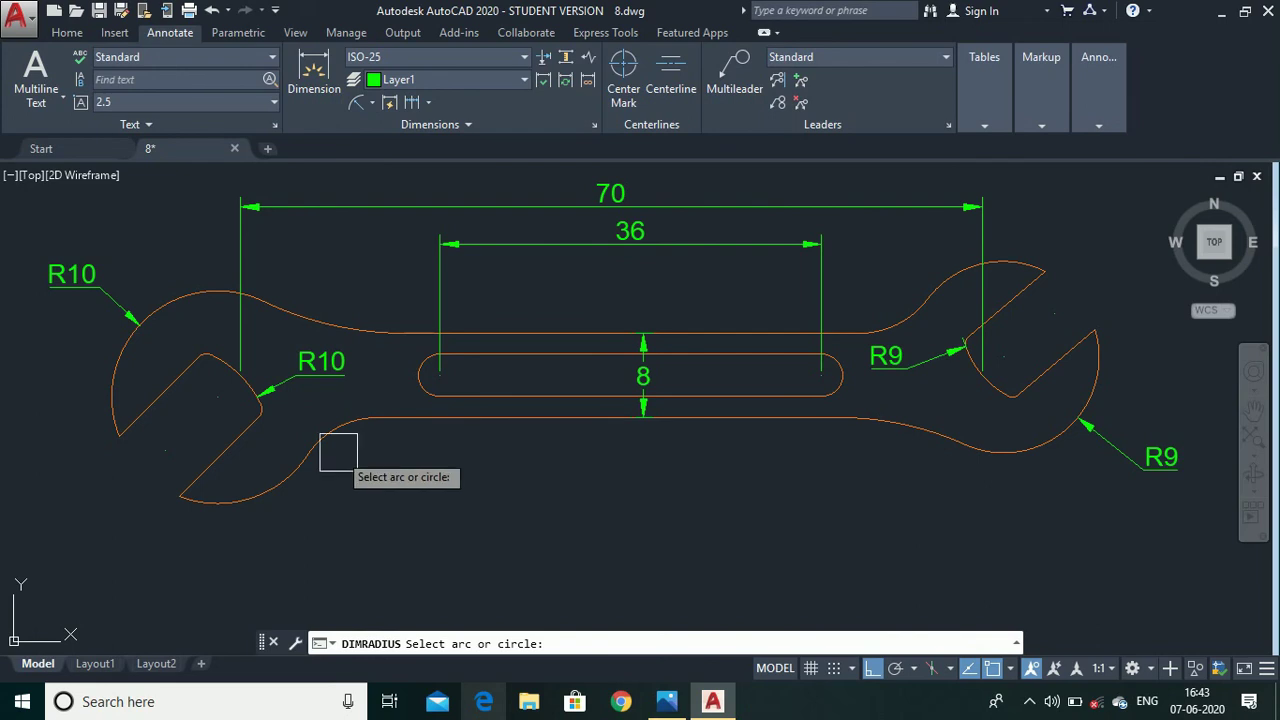
pyautogui.scroll(3, 338, 452)
pyautogui.click(303, 366)
pyautogui.moveTo(612, 521); pyautogui.dragTo(400, 500, button='middle')
pyautogui.click(391, 506)
# - Add a radius dimension to the upper transition arc between the larger jaw and the handle, with its text above the arc
pyautogui.scroll(-3, 395, 506)
pyautogui.click(360, 106)
pyautogui.scroll(2, 344, 327)
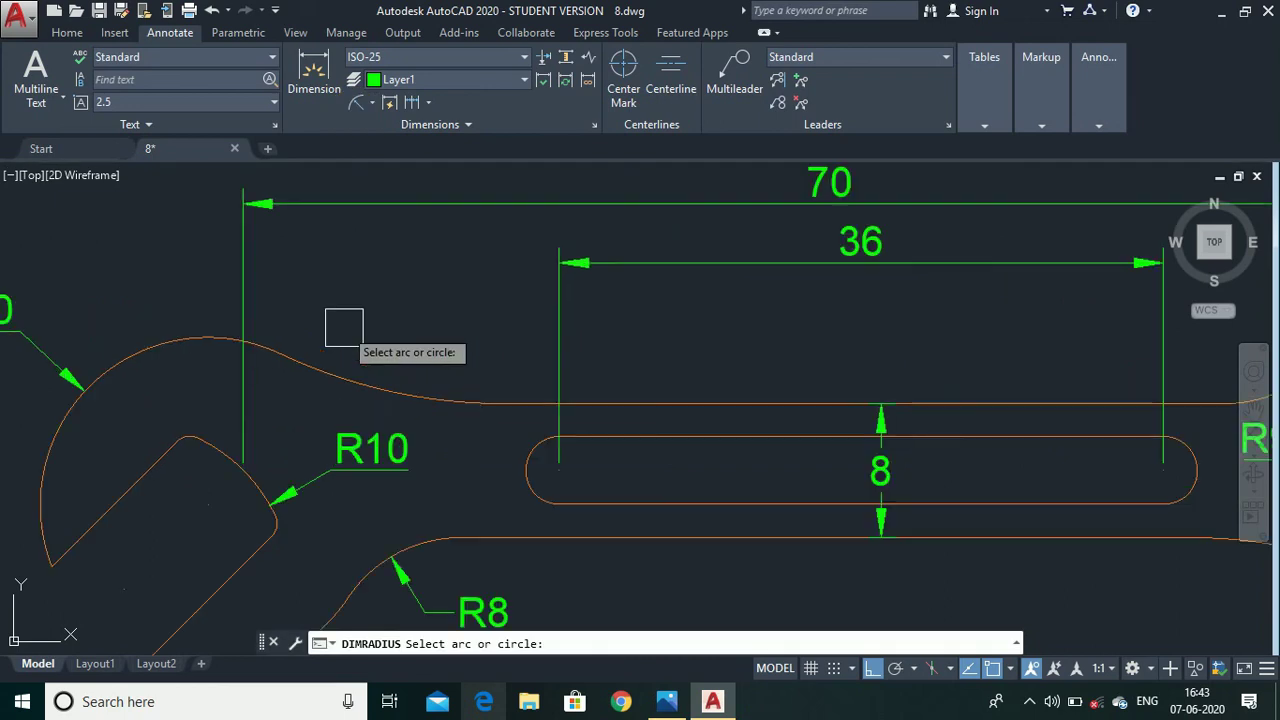
pyautogui.click(366, 386)
pyautogui.click(412, 306)
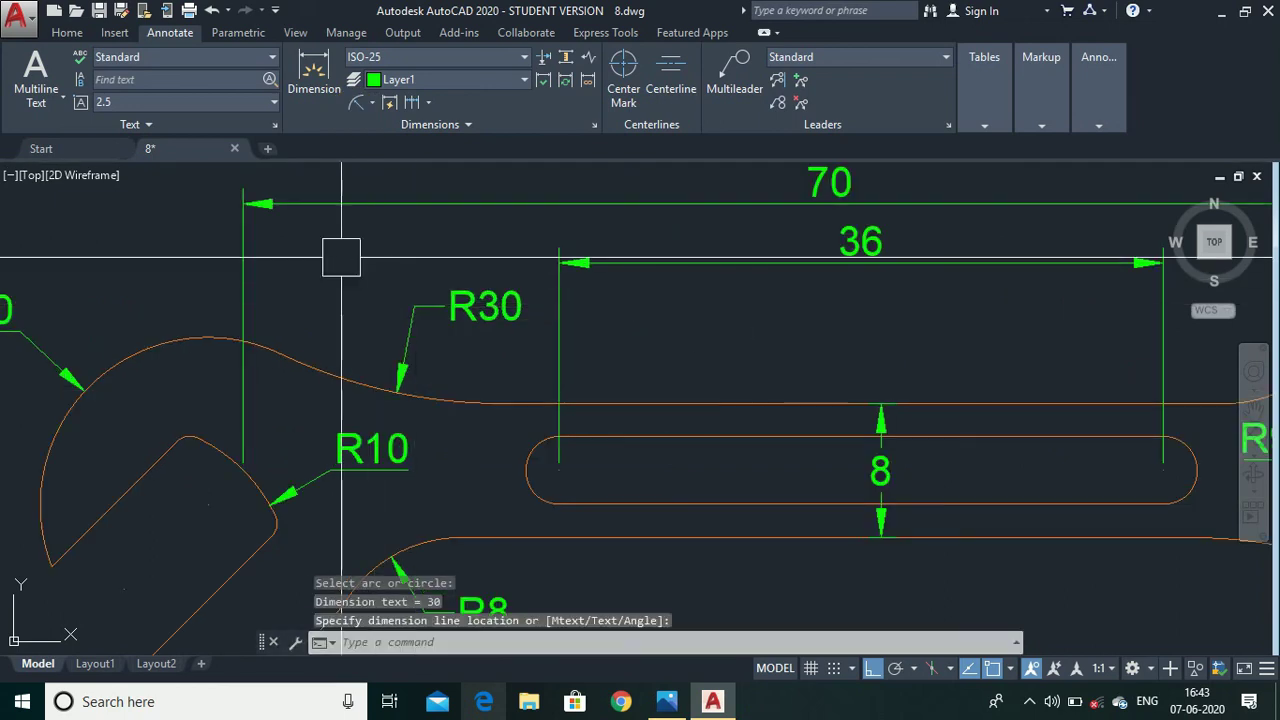
pyautogui.scroll(-3, 341, 256)
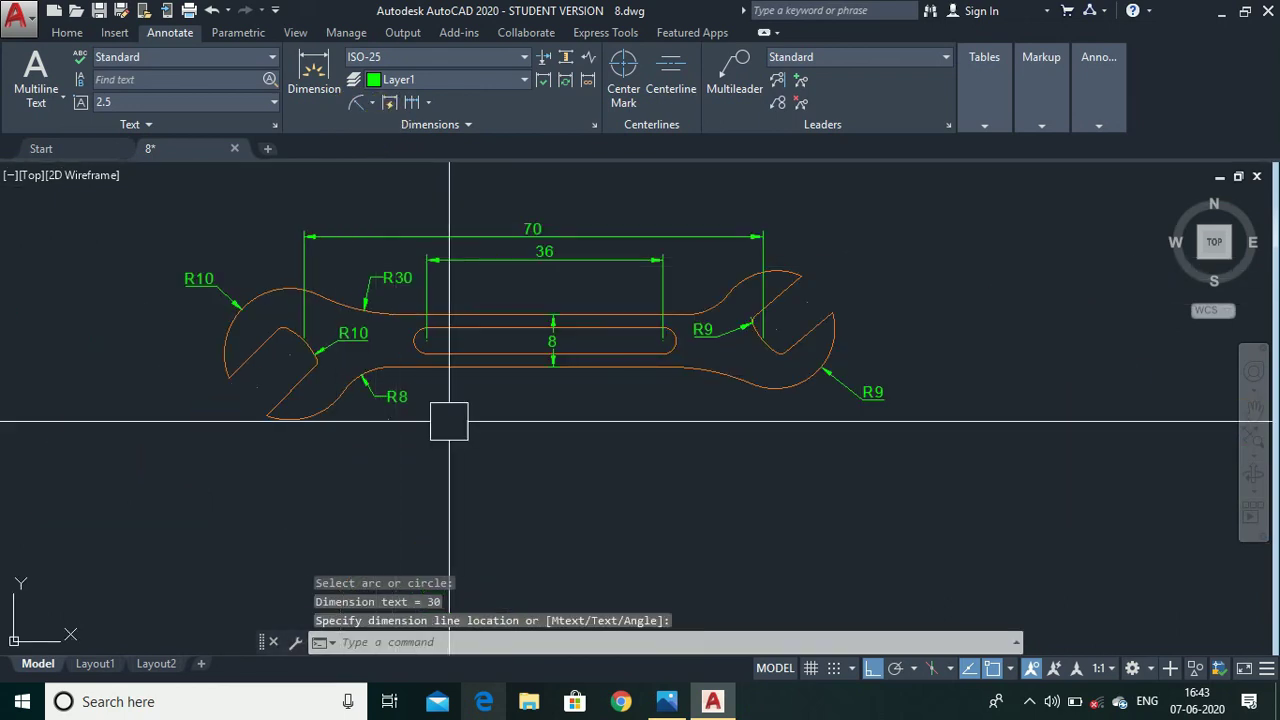
pyautogui.press('Escape')
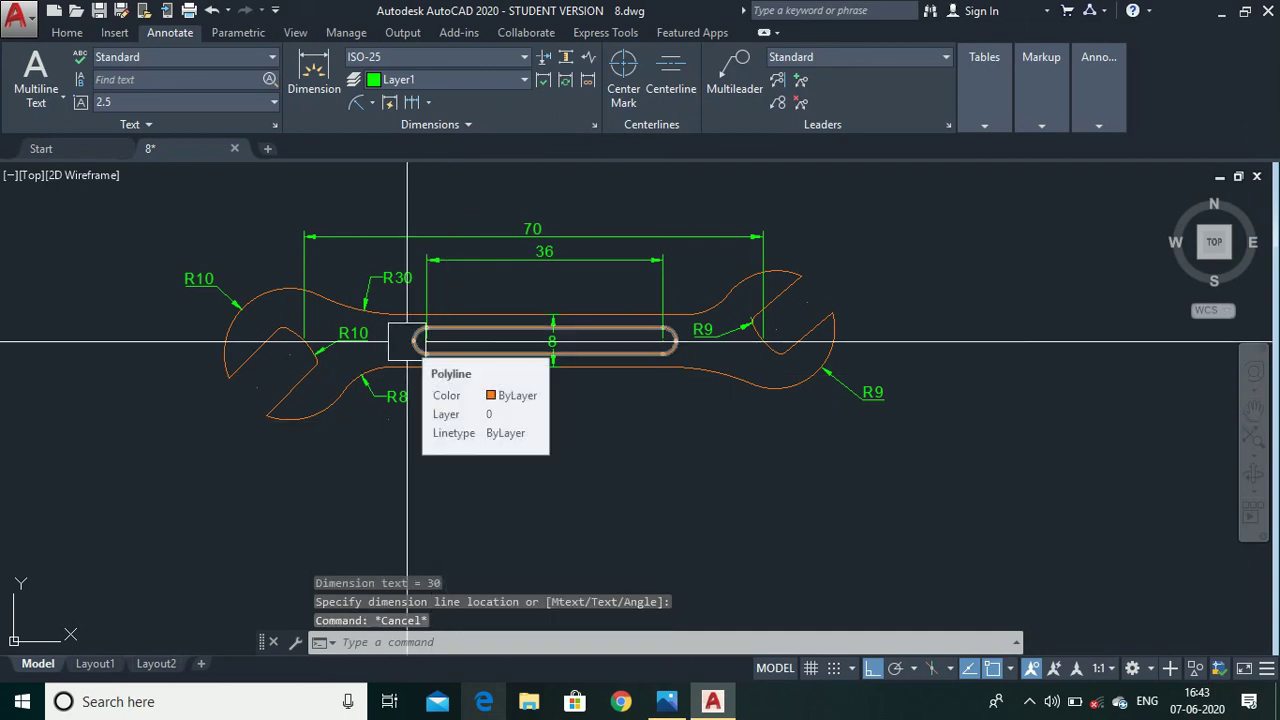
# - Add an aligned dimension between the two tips of the smaller jaw's opening, placed outside the jaw
pyautogui.scroll(5, 829, 334)
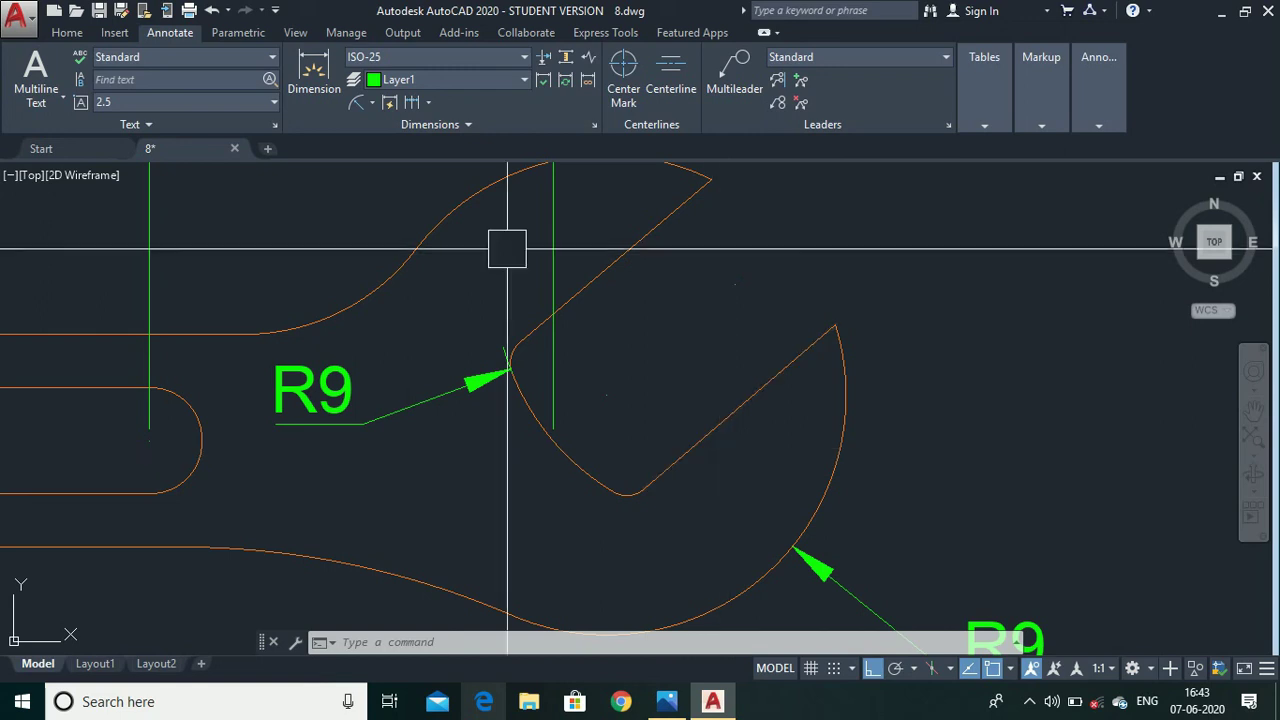
pyautogui.click(377, 108)
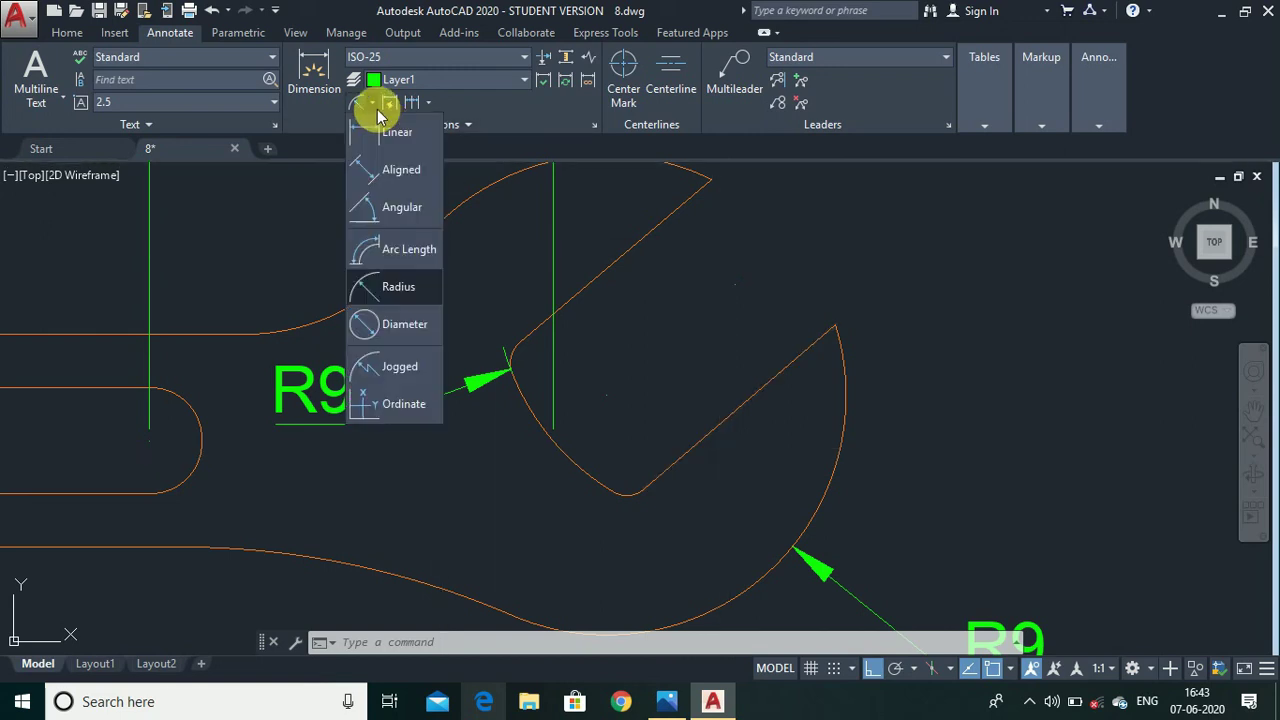
pyautogui.click(395, 170)
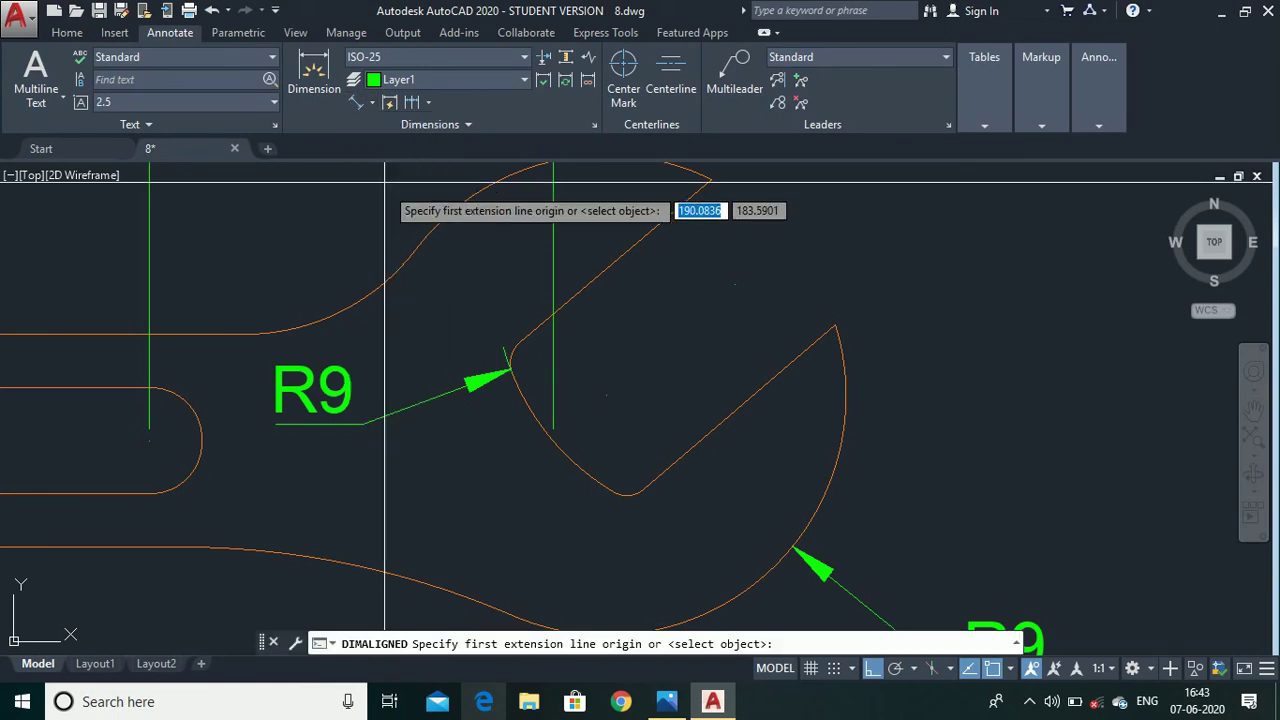
pyautogui.click(712, 180)
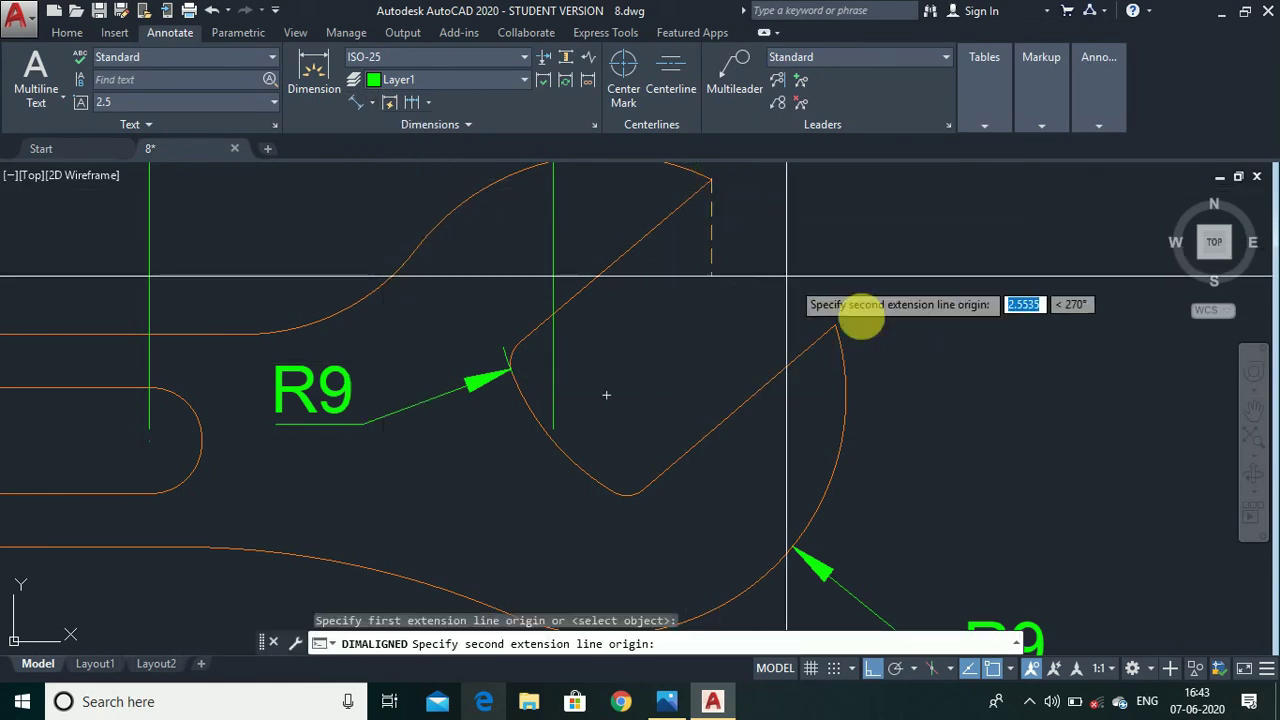
pyautogui.click(836, 327)
pyautogui.scroll(-2, 836, 327)
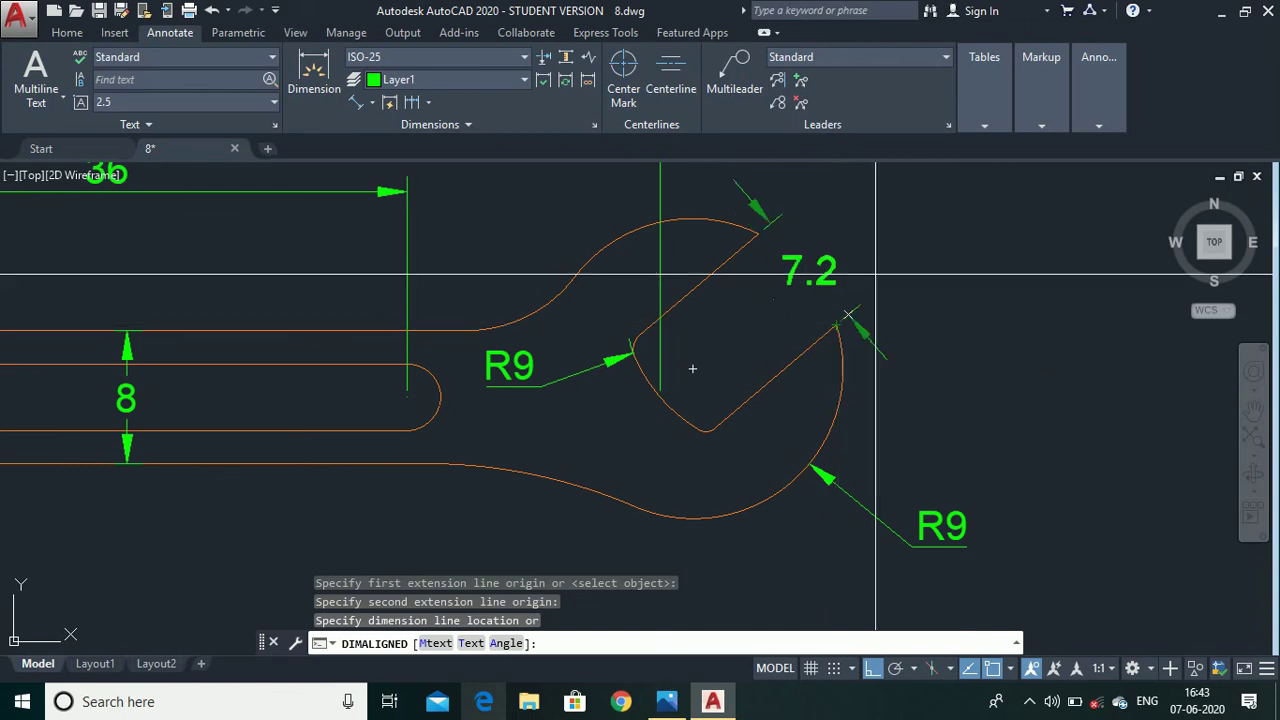
pyautogui.click(899, 245)
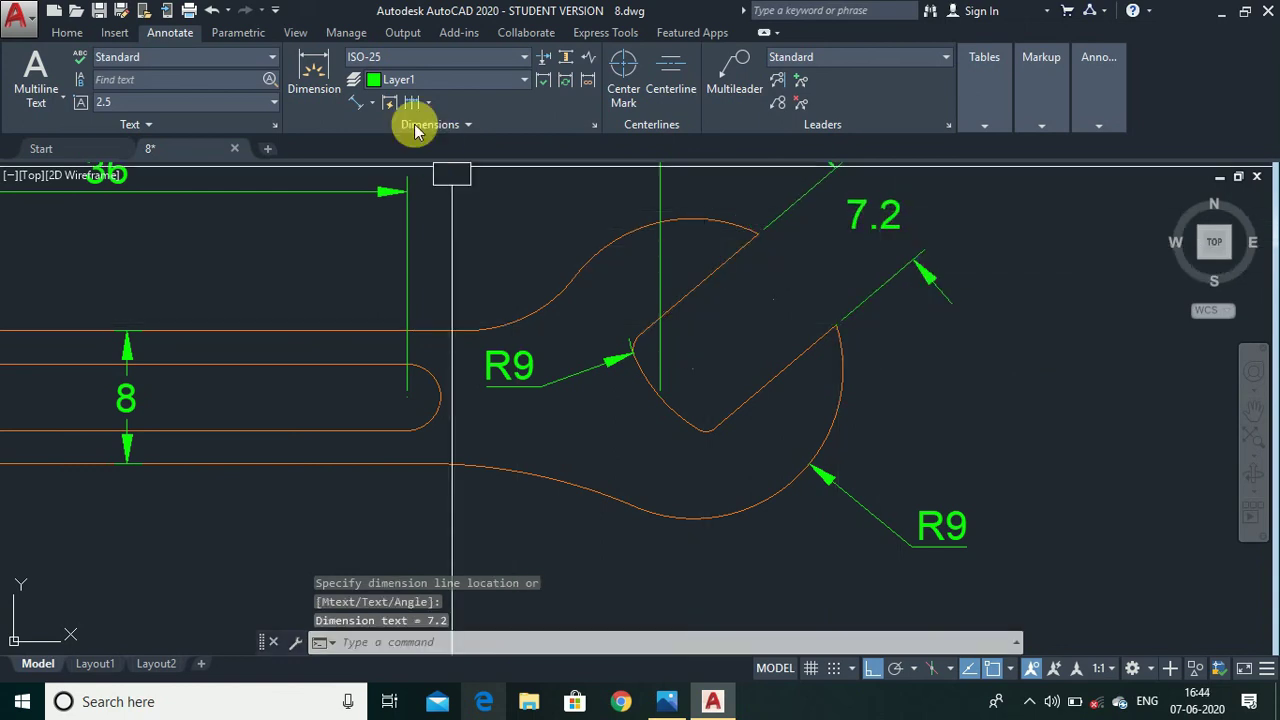
# - Add an aligned dimension between the two tips of the larger jaw's opening, placed outside the jaw
pyautogui.click(357, 104)
pyautogui.scroll(-4, 780, 300)
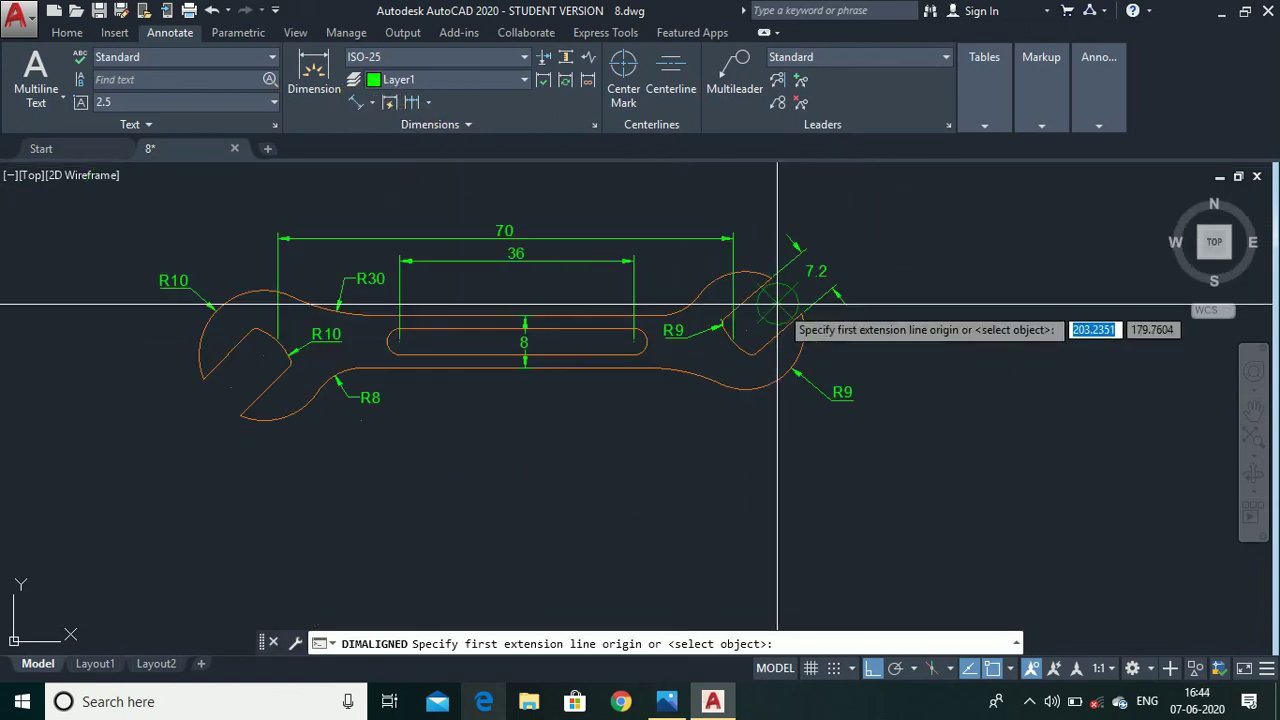
pyautogui.scroll(6, 165, 380)
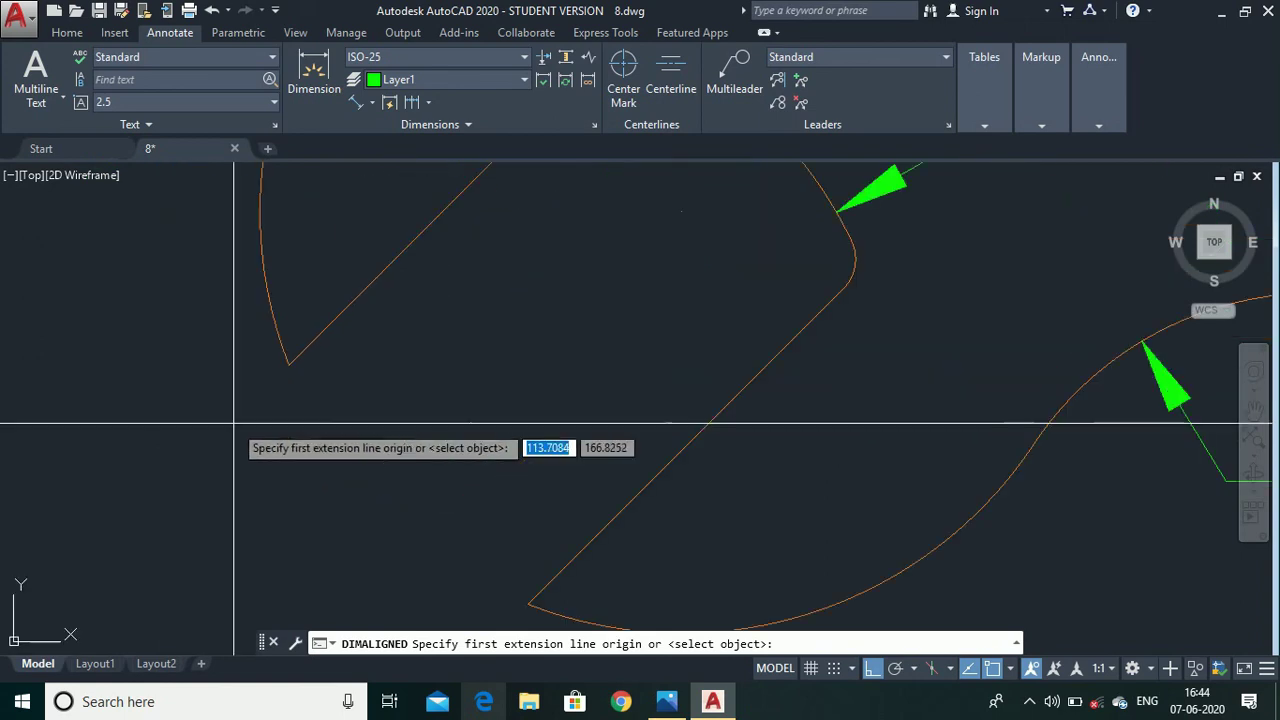
pyautogui.click(289, 365)
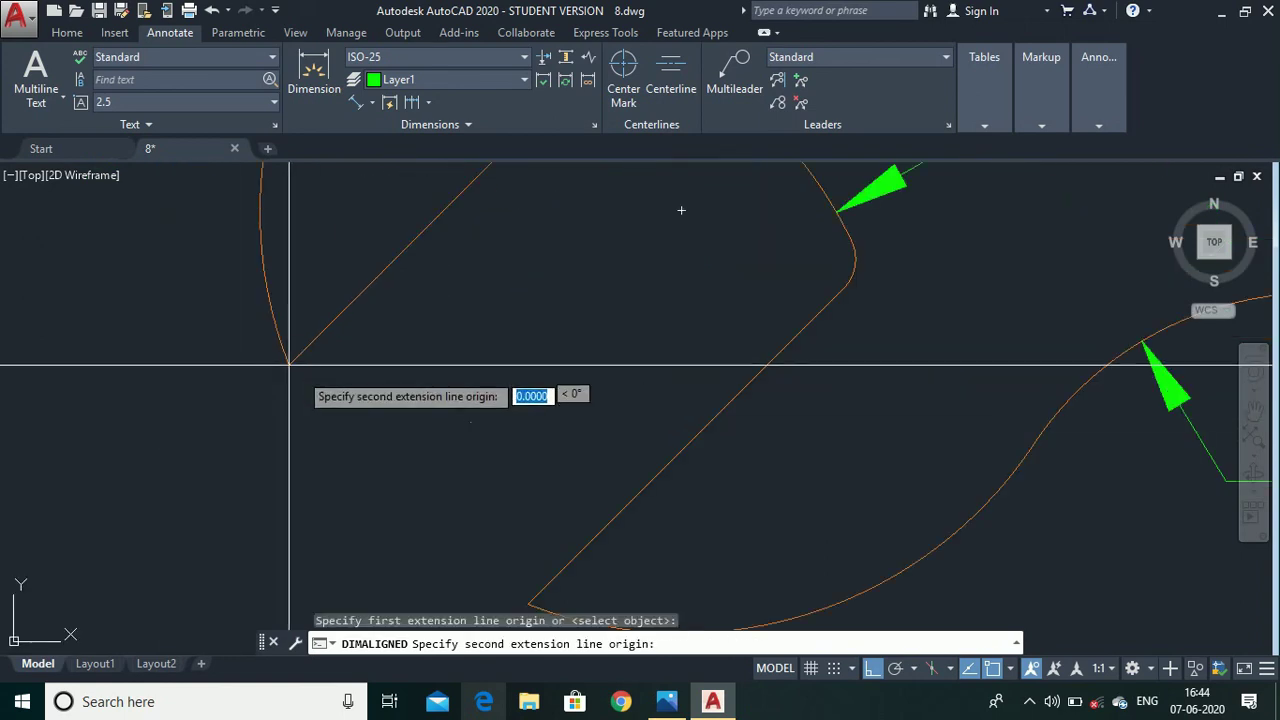
pyautogui.click(528, 605)
pyautogui.scroll(-4, 430, 550)
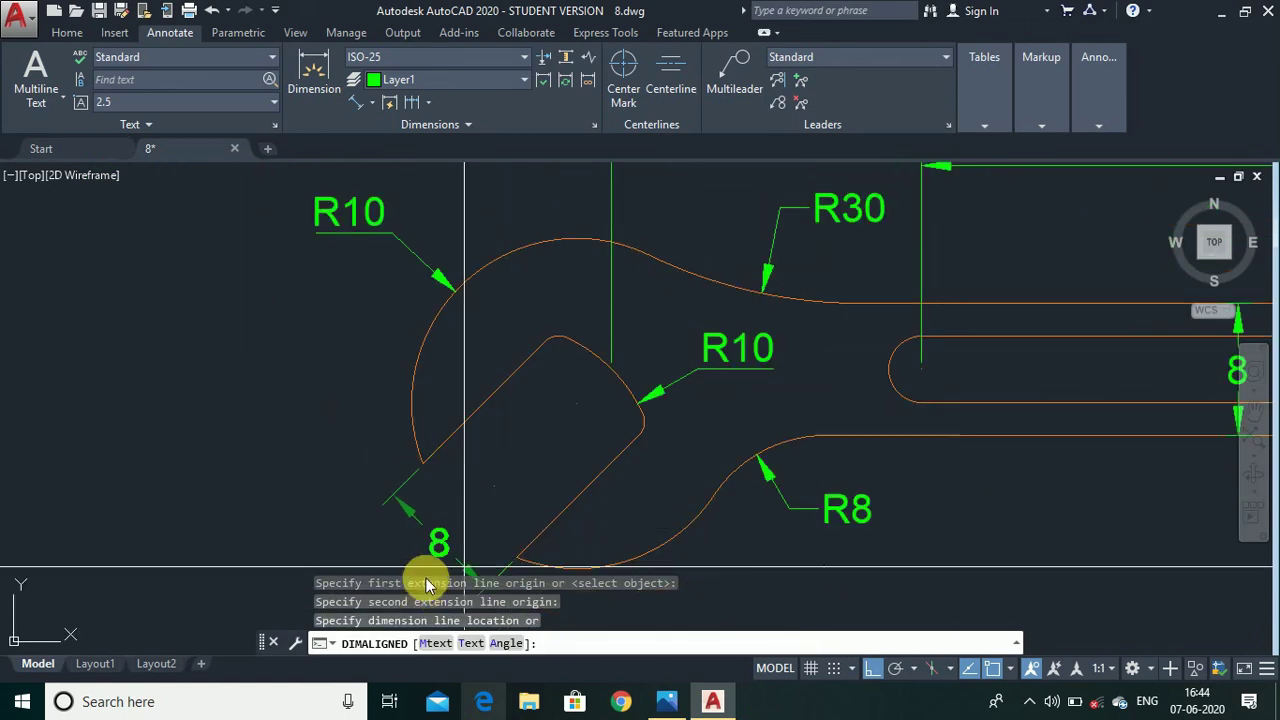
pyautogui.click(380, 443)
pyautogui.scroll(-5, 343, 380)
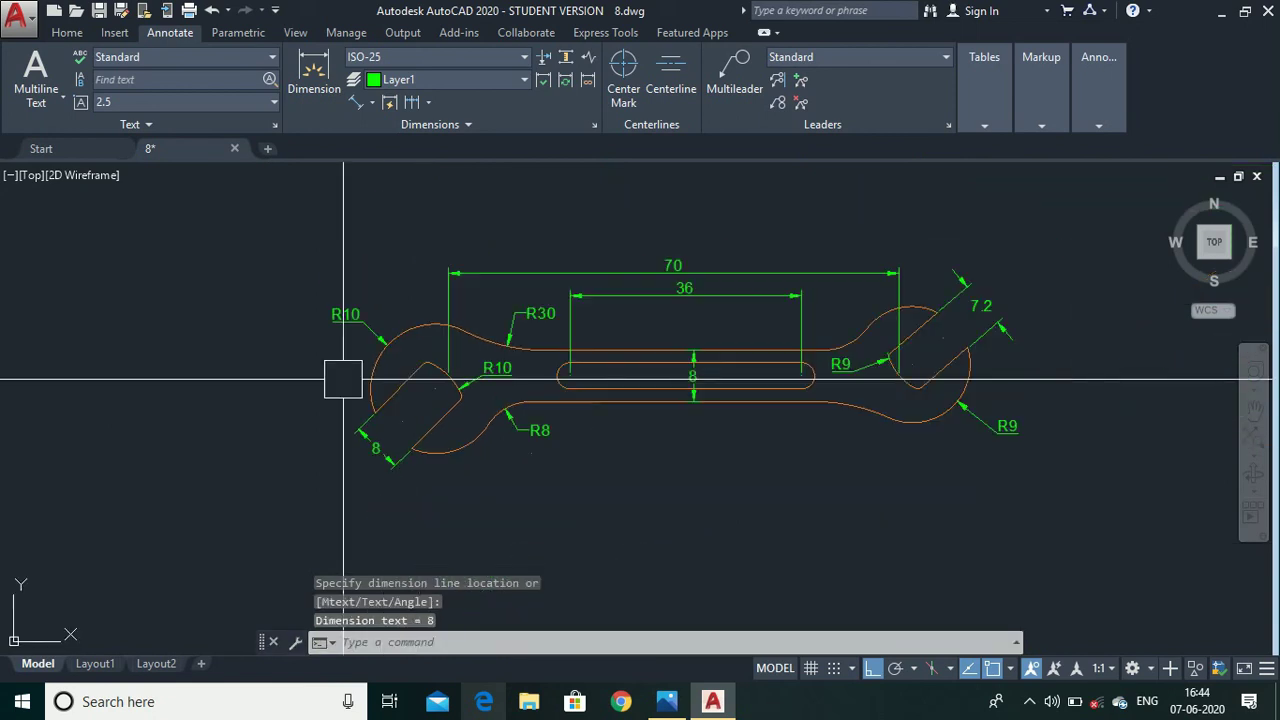